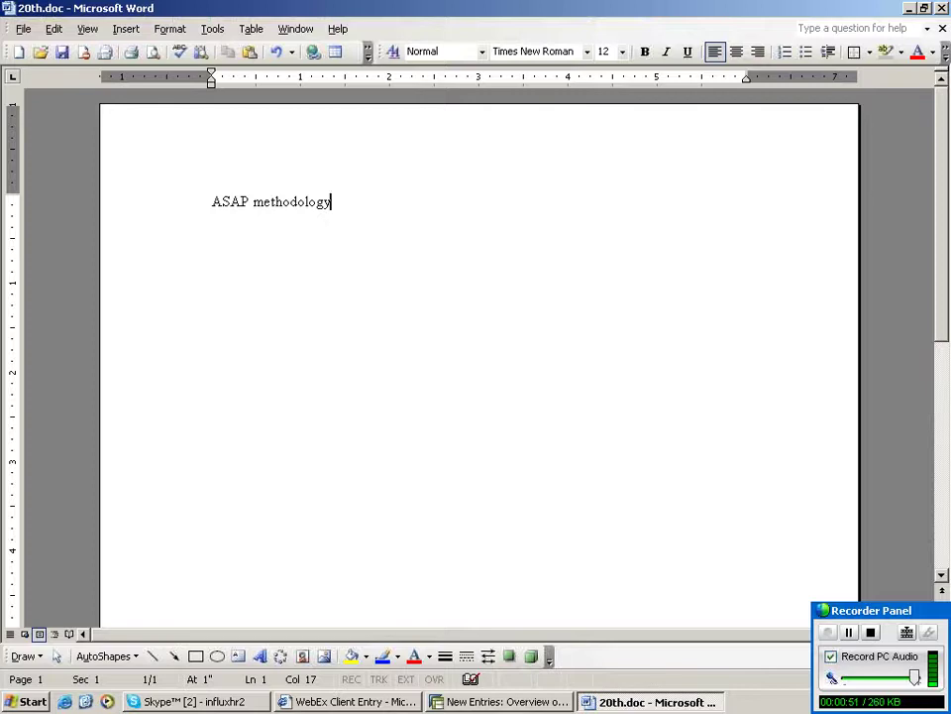
- Add the line "What is asap?" below the ASAP methodology heading
key("Return")
type("waht is asap")
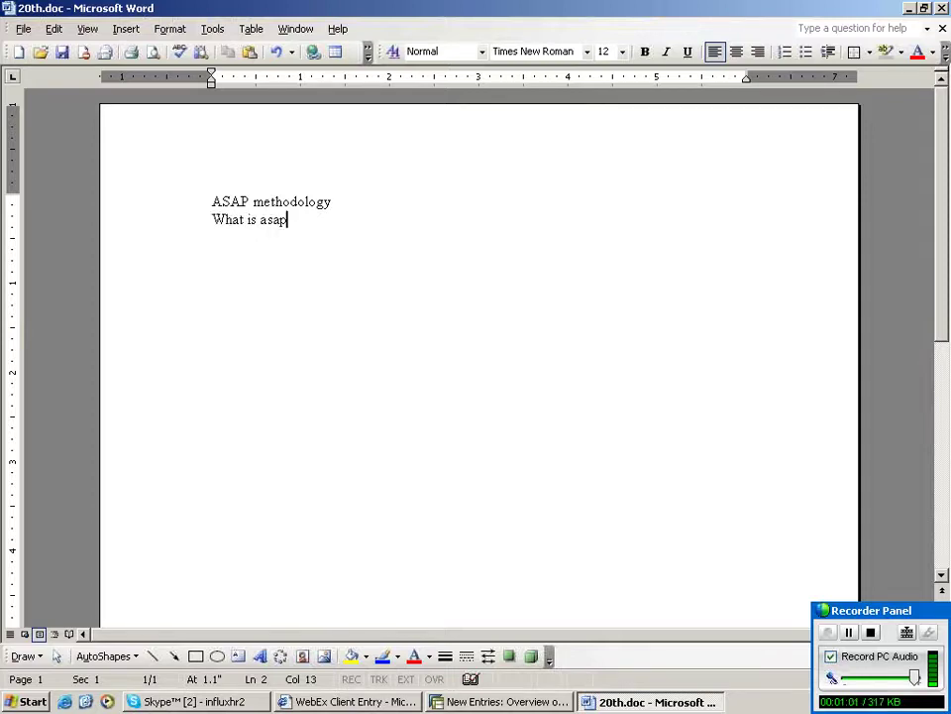
type("?")
- Add the line "Why should we use" below the "What is asap?" question
key("Return")
type("whay")
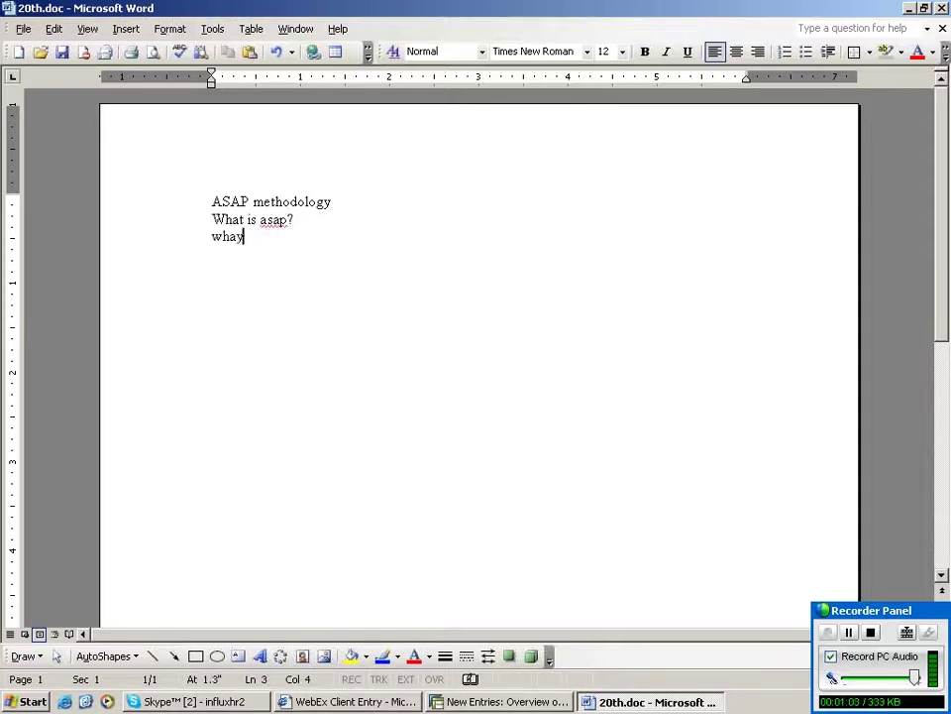
type(" th")
key("BackSpace")
key("BackSpace")
key("BackSpace")
key("BackSpace")
key("BackSpace")
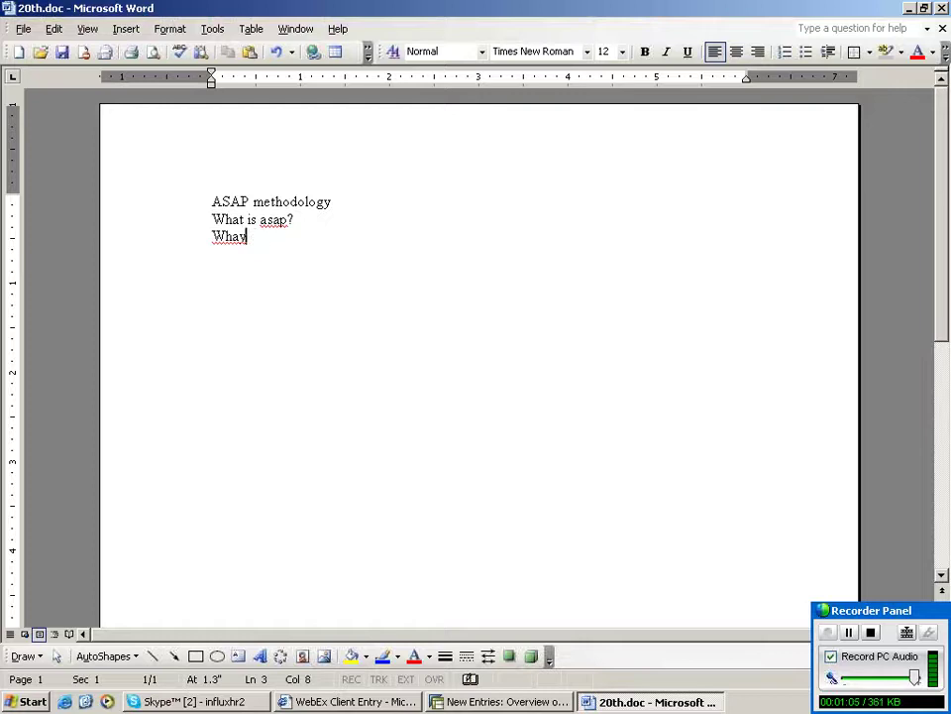
type("y should ")
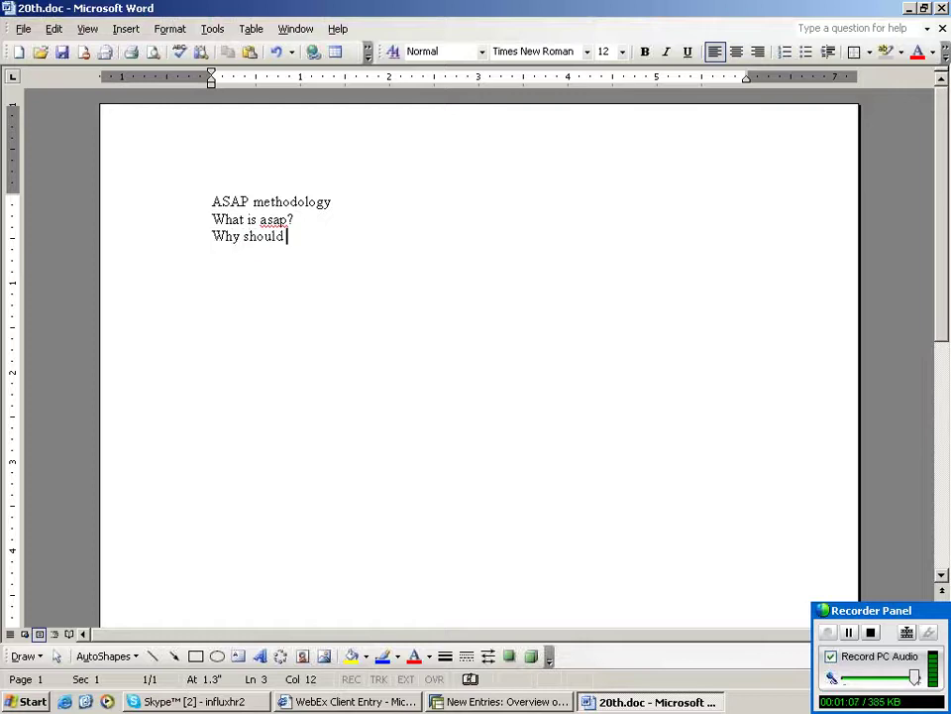
type("we use")
- Add the question "How many phases are there?" on a new line below "Why should we use"
key("Return")
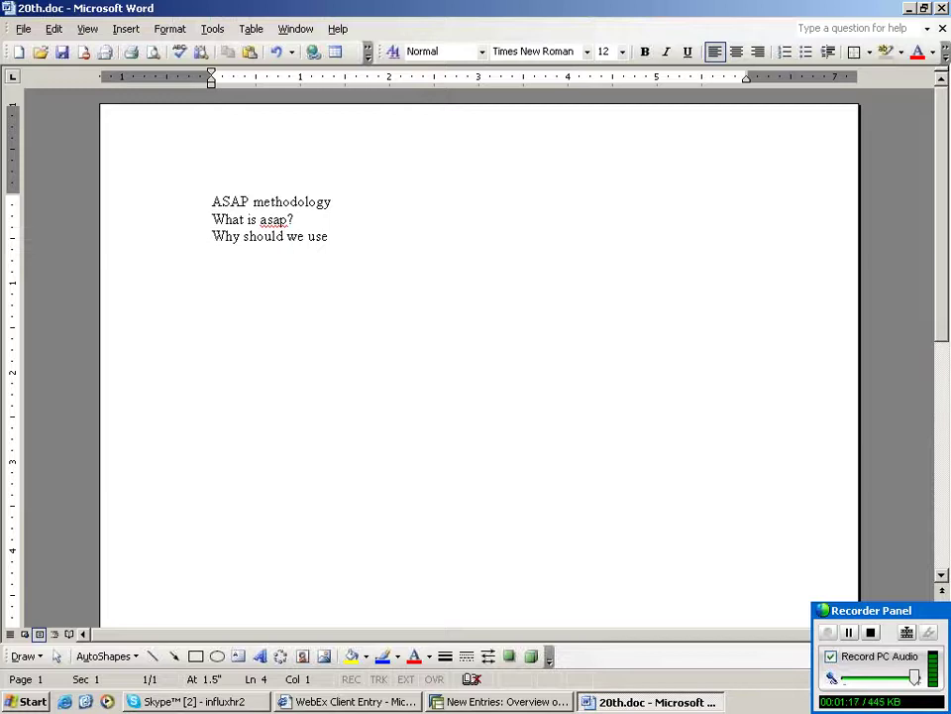
type("How many a")
key("BackSpace")
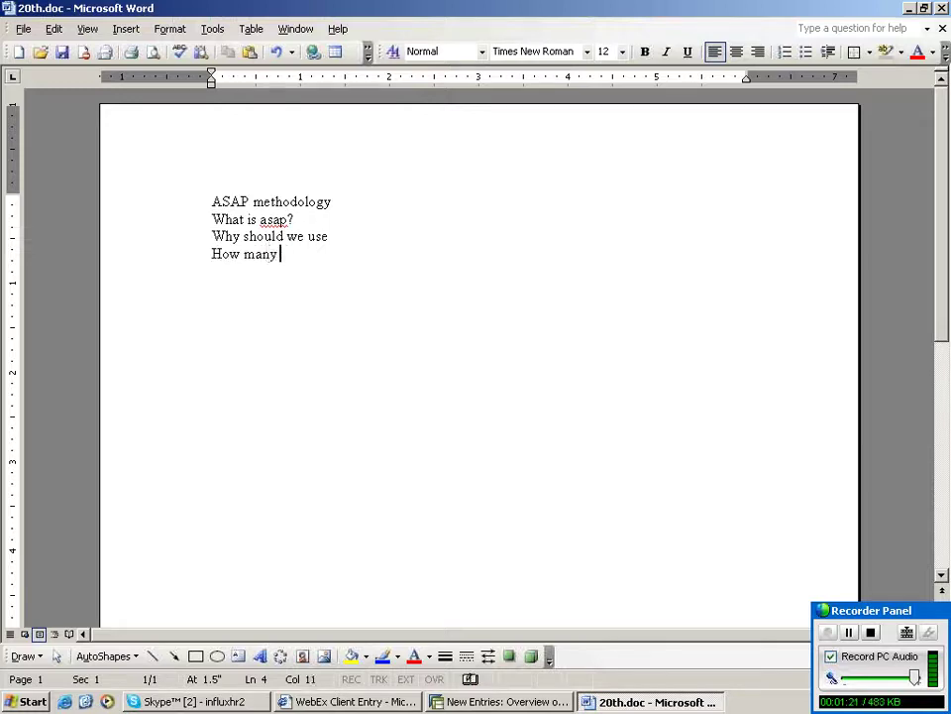
type("phases are ")
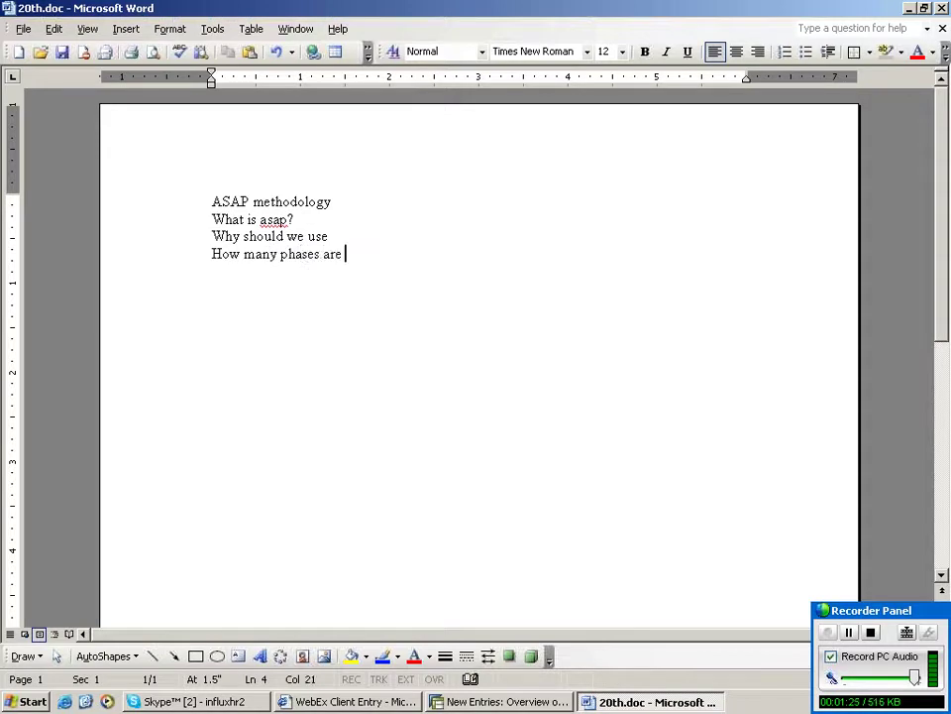
type("there?")
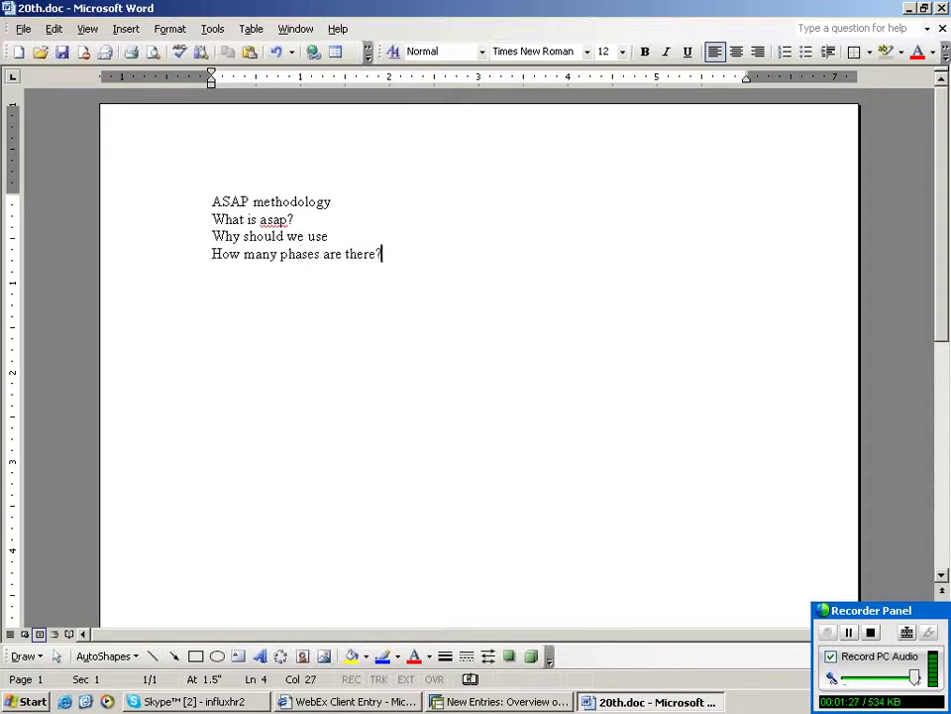
- Add the line "What are the roles of a functional consultant in each phase" below the question about phases
key("Return")
type("What")
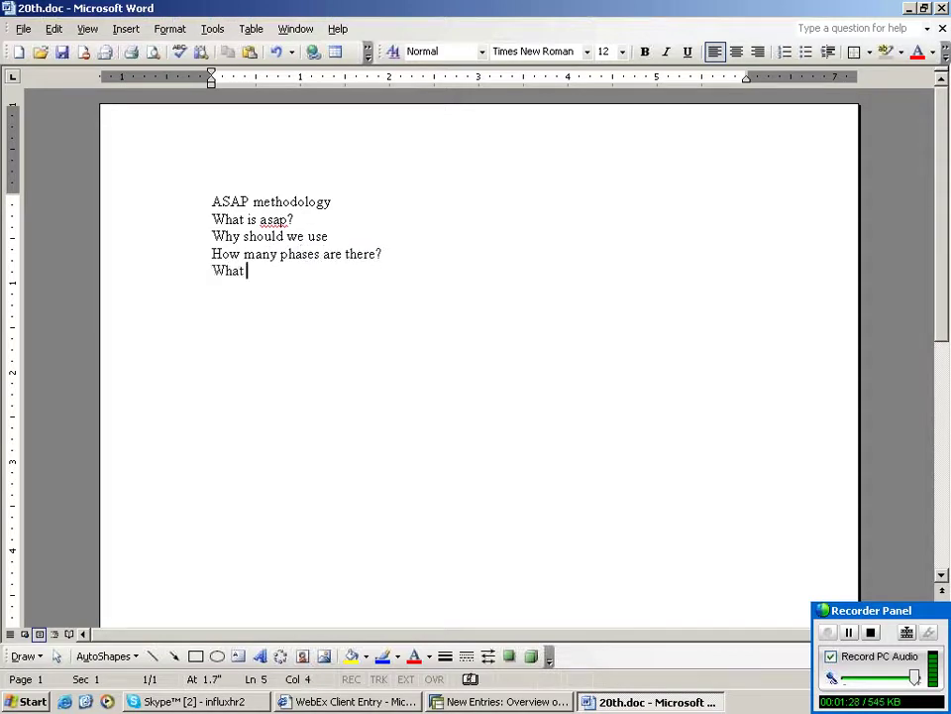
type(" is")
key("BackSpace")
key("BackSpace")
type("are the roles ")
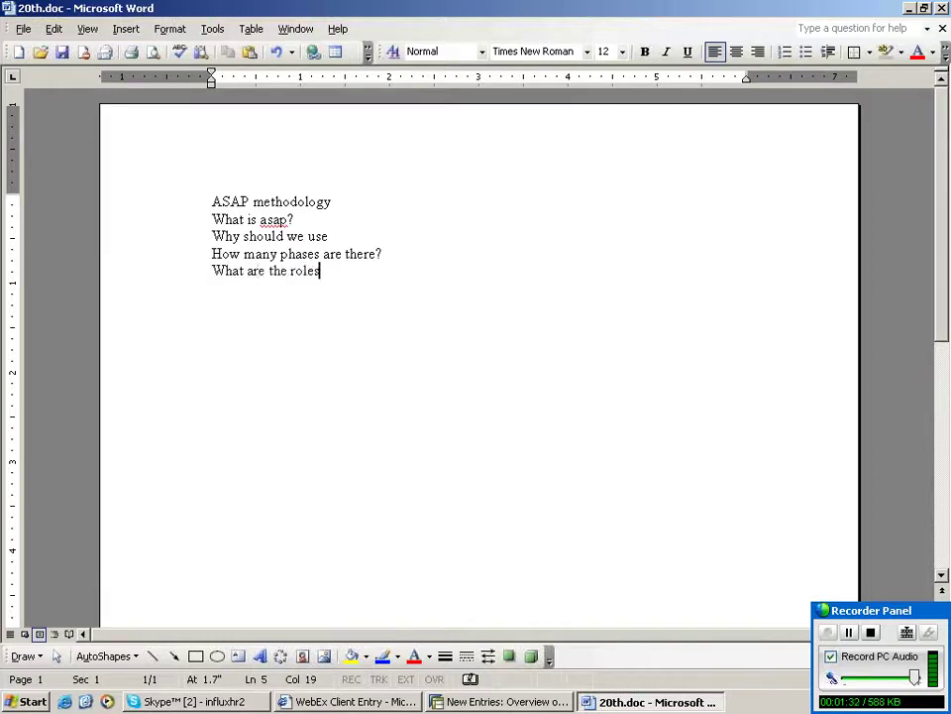
type("in")
key("BackSpace")
key("BackSpace")
key("BackSpace")
type("of a functio")
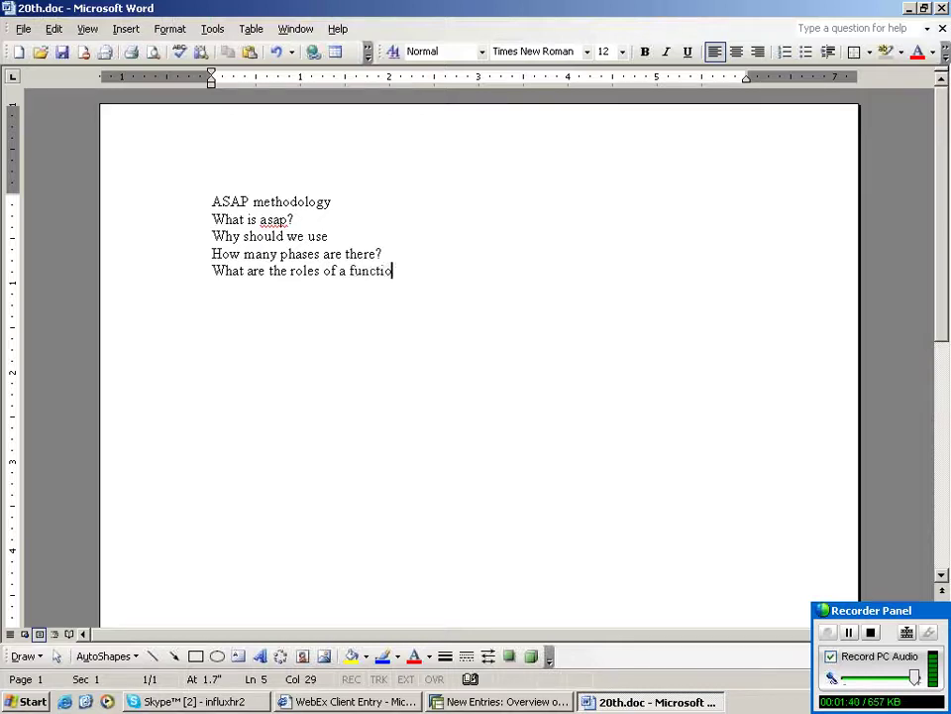
type("nal co")
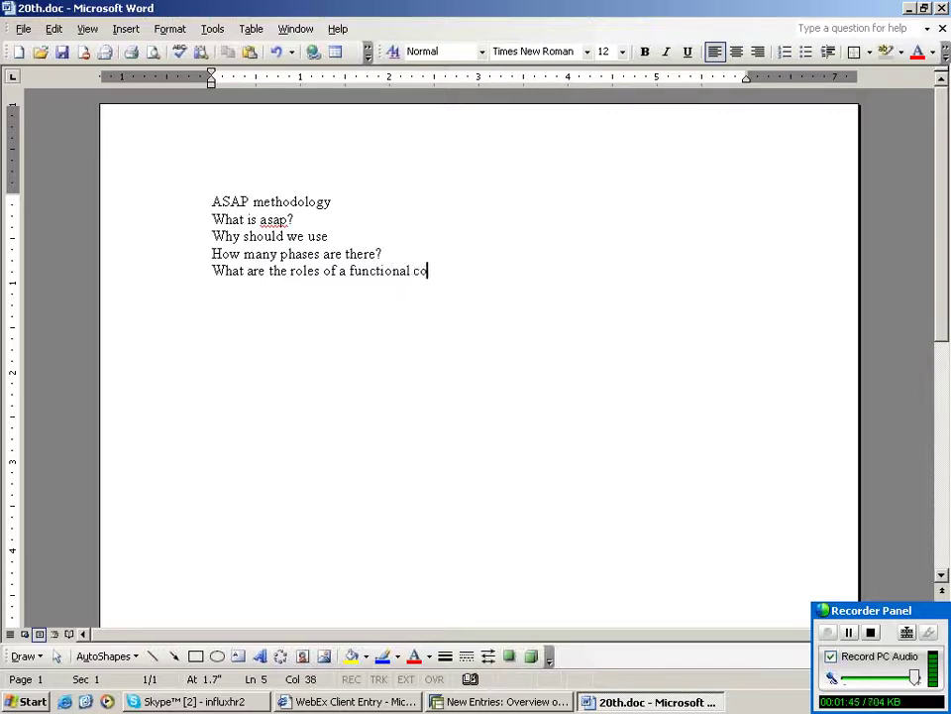
type("nusltant")
type(" in eash a")
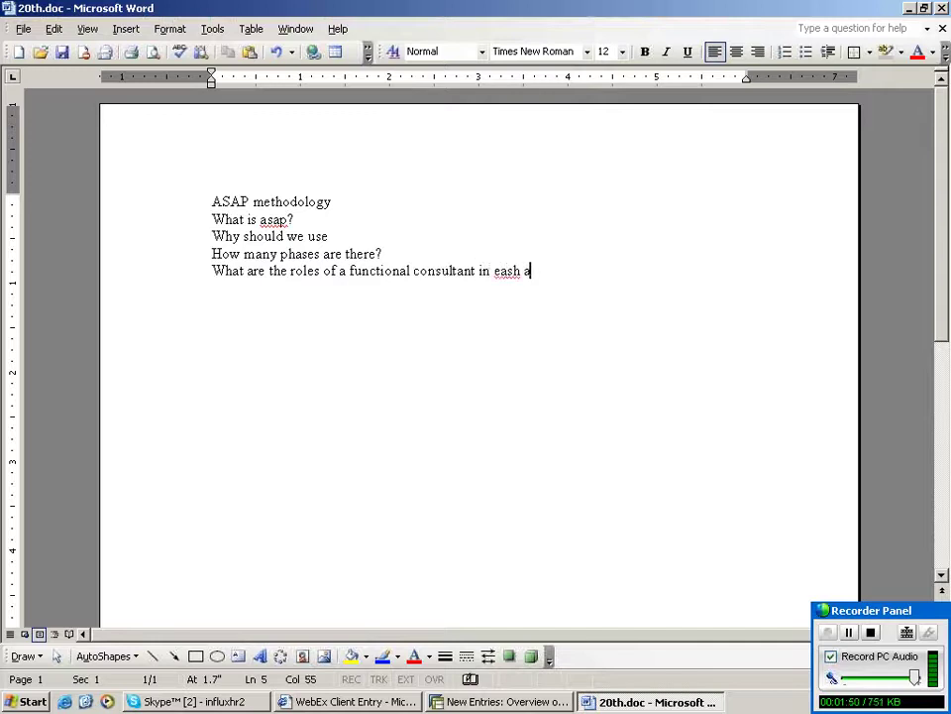
key("BackSpace")
key("BackSpace")
key("BackSpace")
key("BackSpace")
type("ch phase")
- Leave two blank lines below the questions and write "Projects: collections of activities"
key("Return")
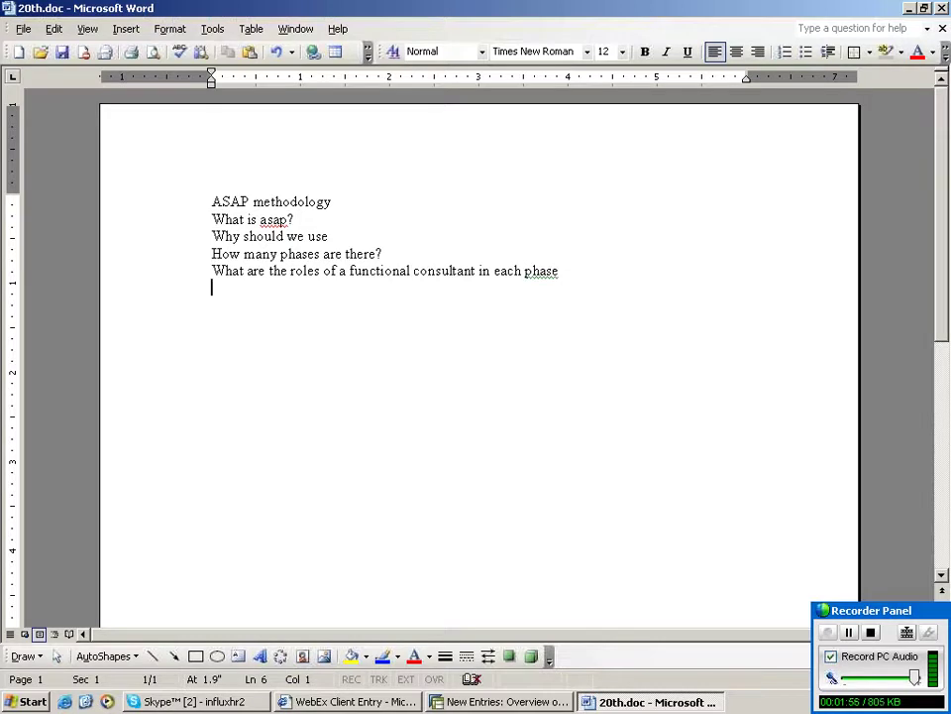
key("Return")
key("Return")
type("Projects:")
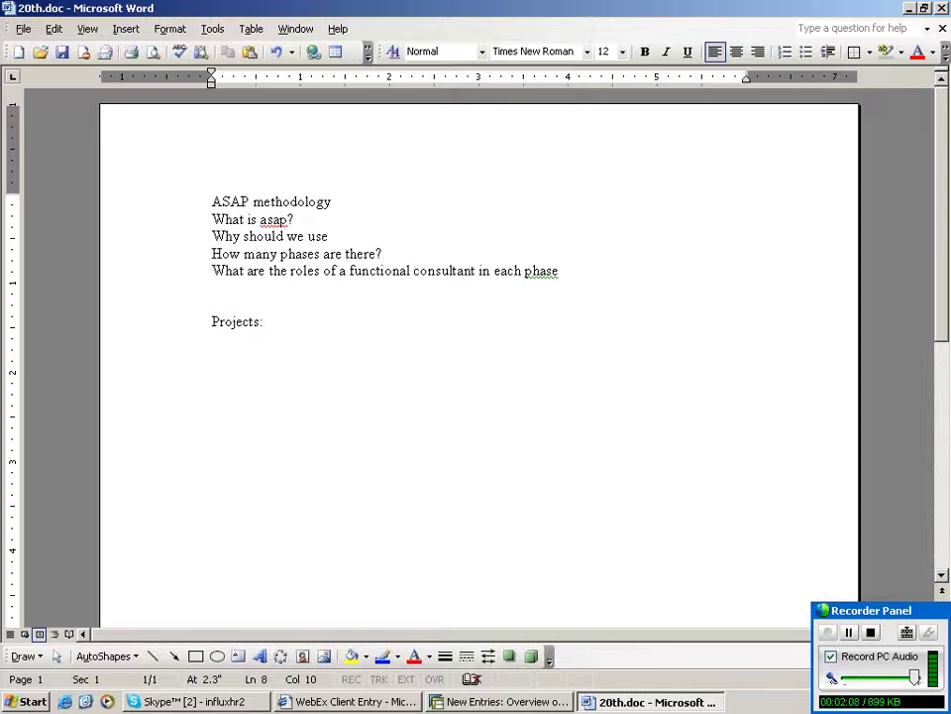
type(" collections of activities")
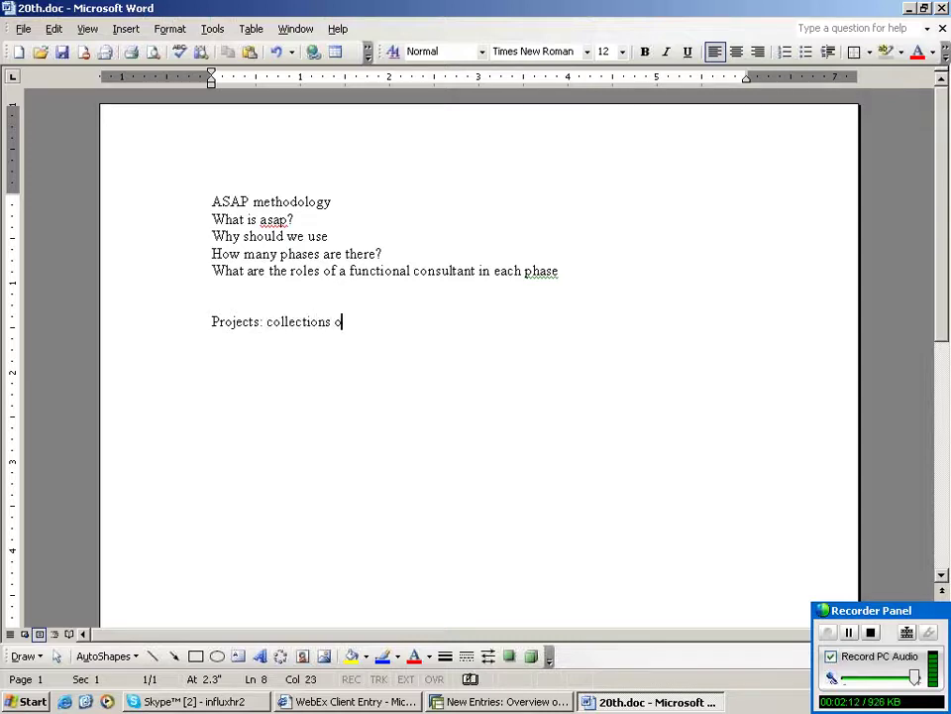
- Leave a blank line below the Projects definition and write "In sap we have"
key("Return")
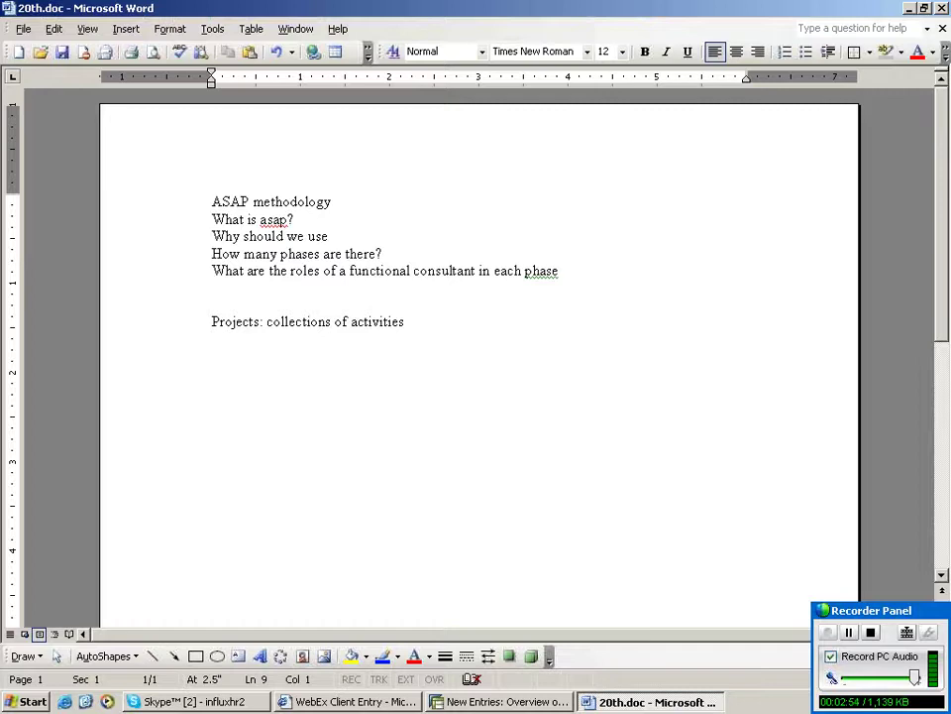
key("Return")
type("in sap we have")
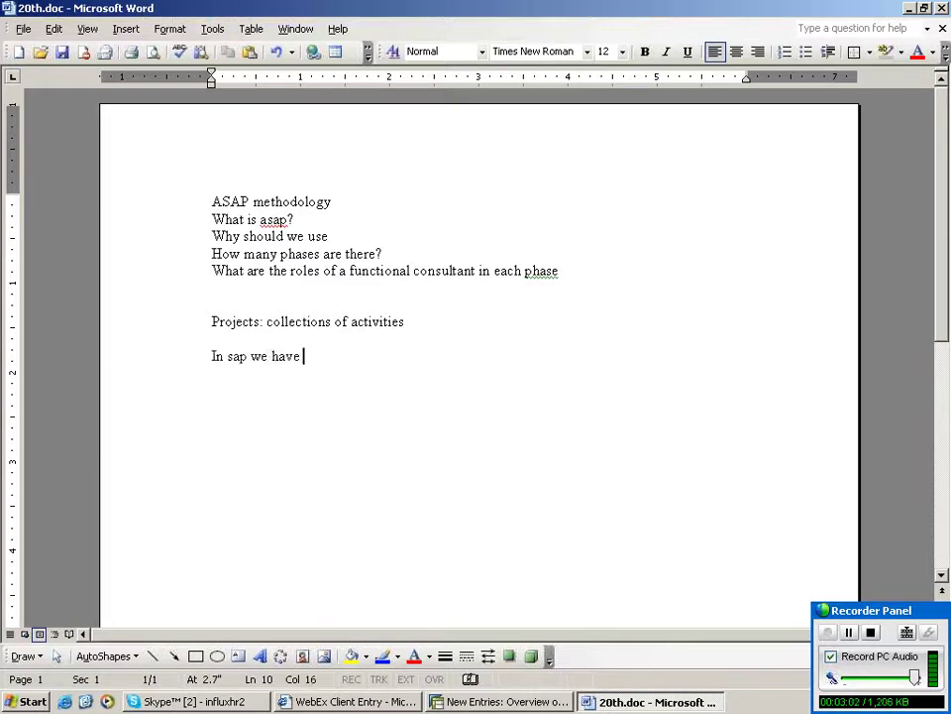
- Start a numbered list below "In sap we have" with "implementation project" as item 1, leaving a blank line before it
key("Return")
key("Return")
type("1.  implement")
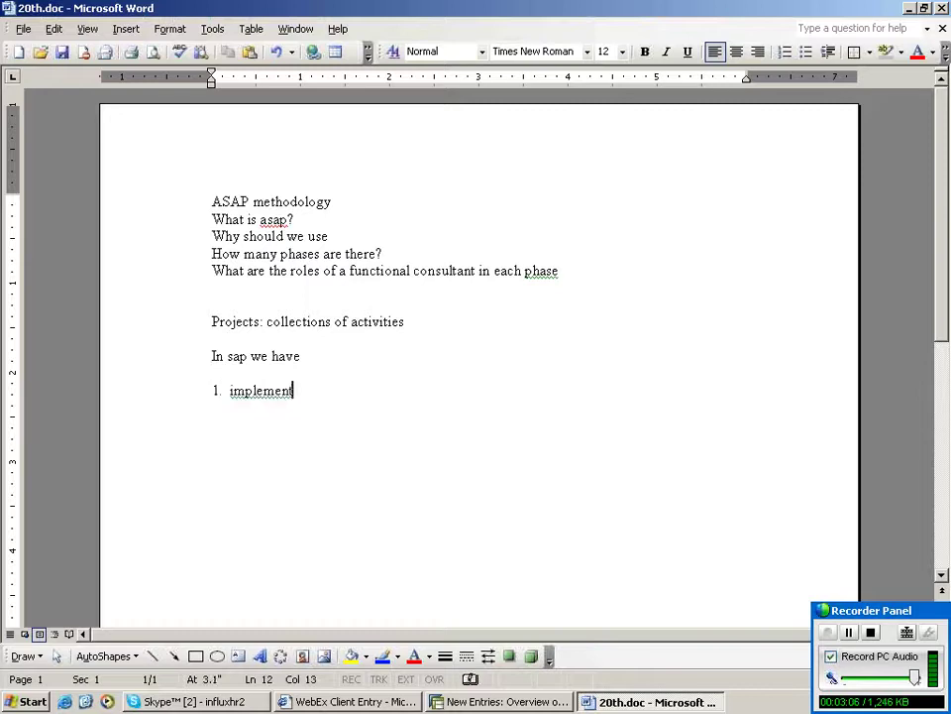
type("ation proje")
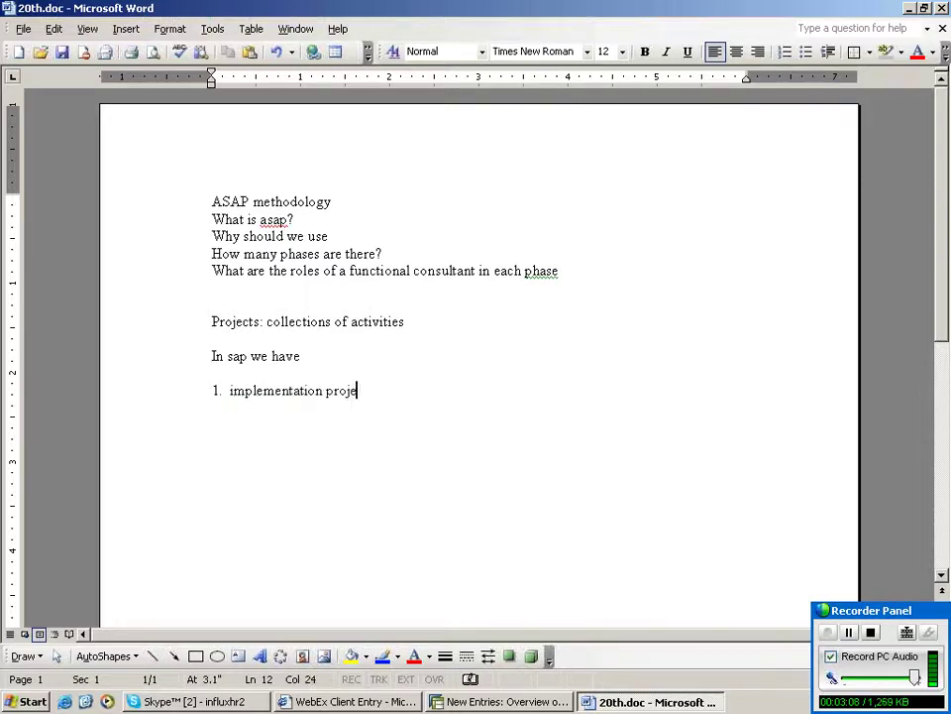
type("ct")
key("Return")
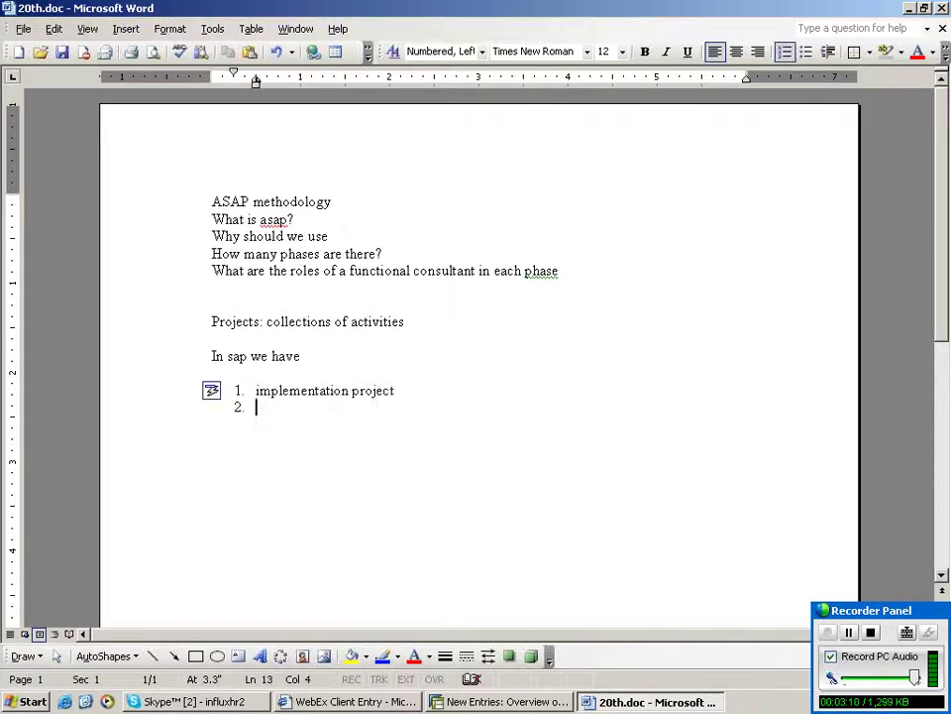
- Enter "support and maintenance" as item 2 of the numbered list
type("support and mi")
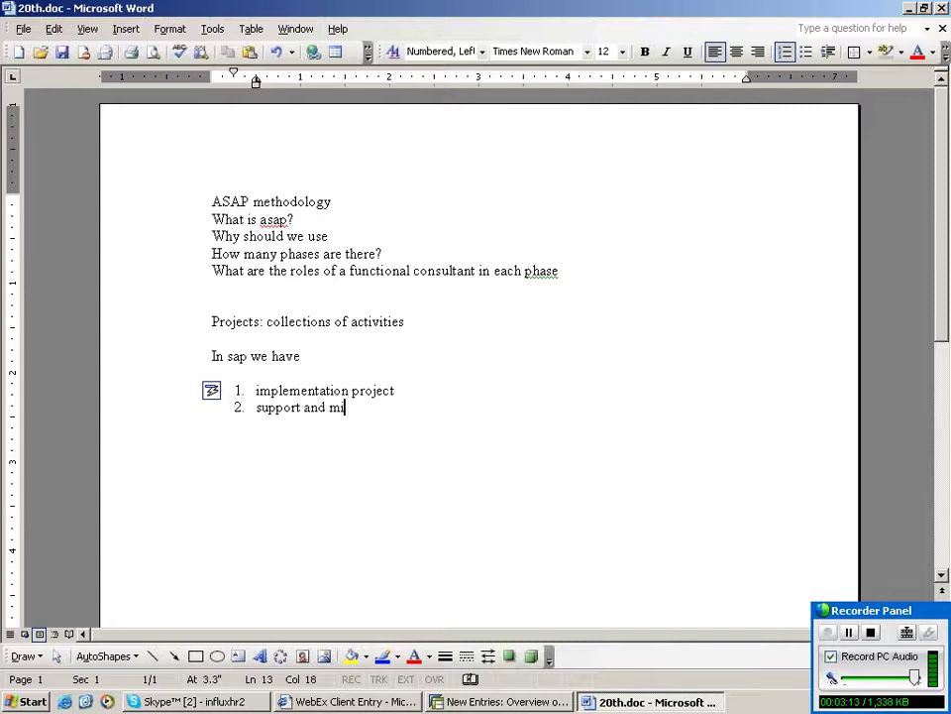
type("n")
key("BackSpace")
key("BackSpace")
type("aintena")
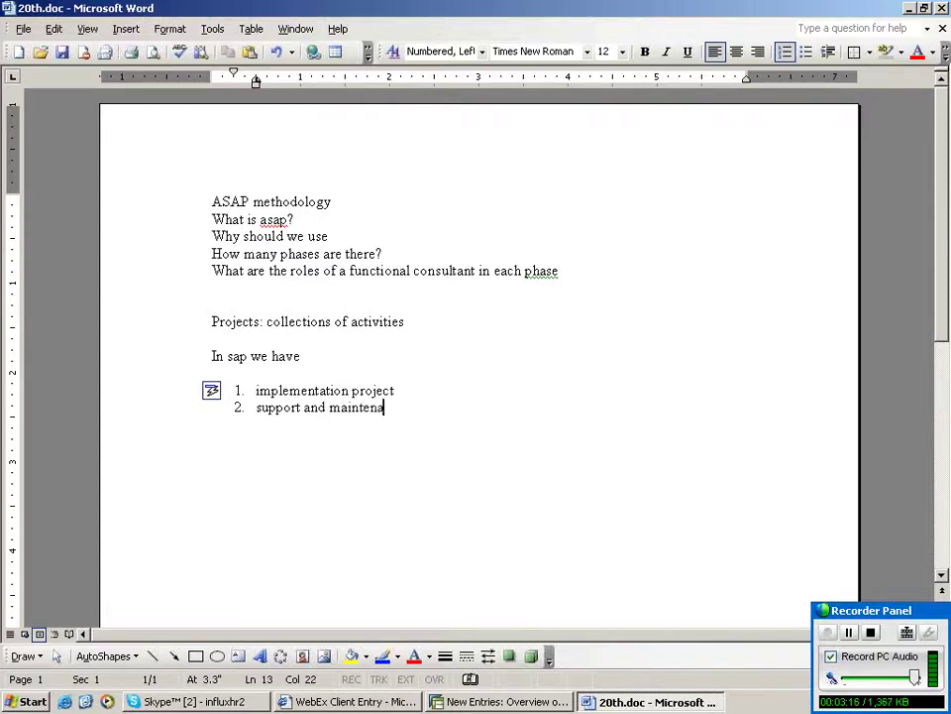
type("nce")
key("Return")
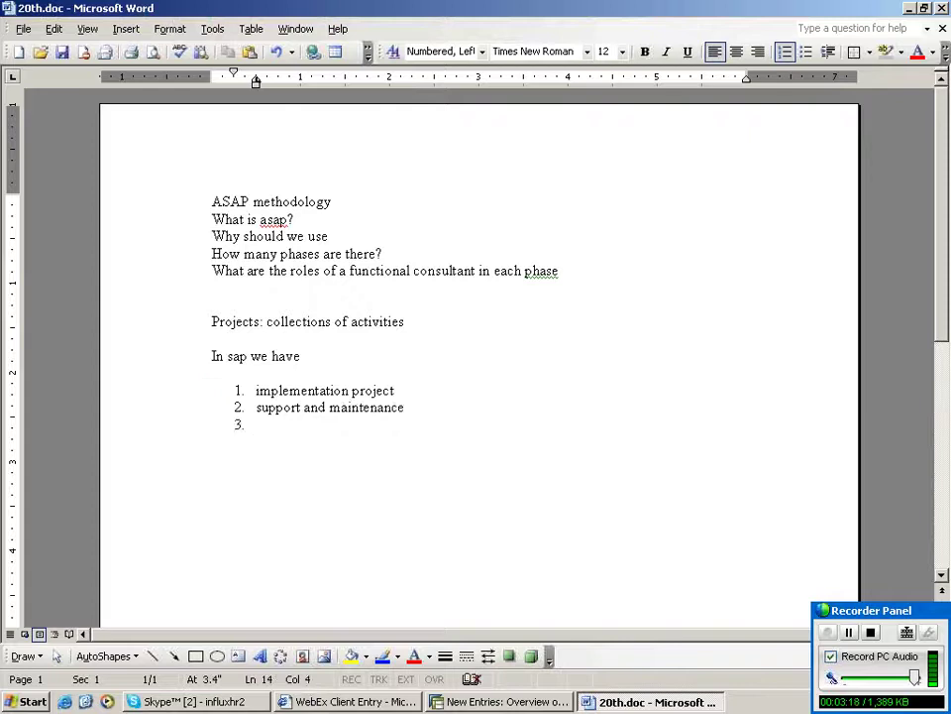
- Enter "enhancement" as item 3 and "migration or" as item 4 of the numbered list
type("enhancement")
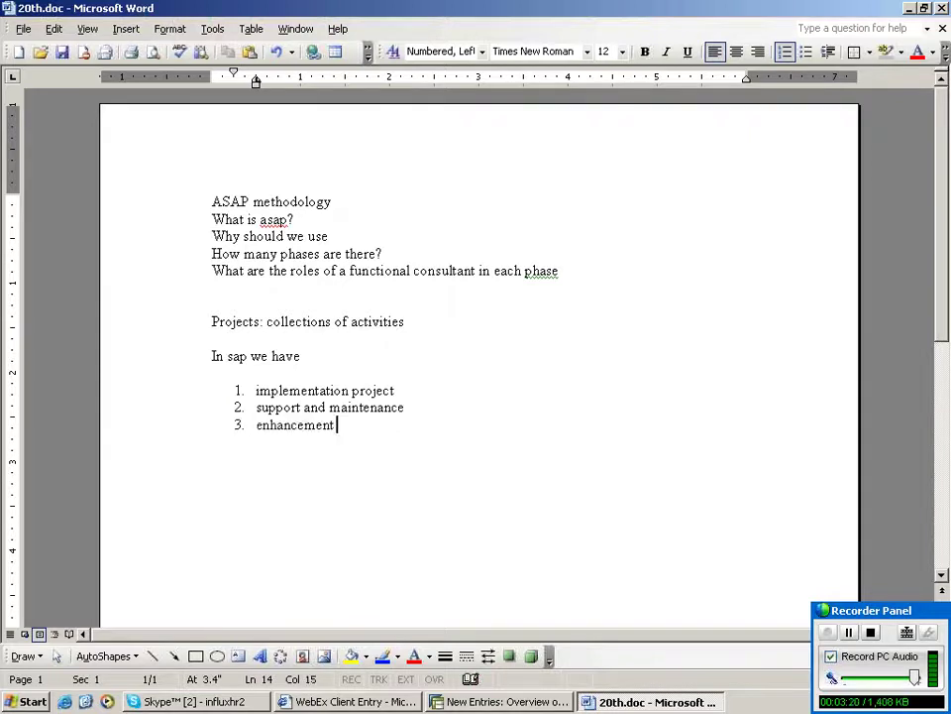
key("Return")
type("mig")
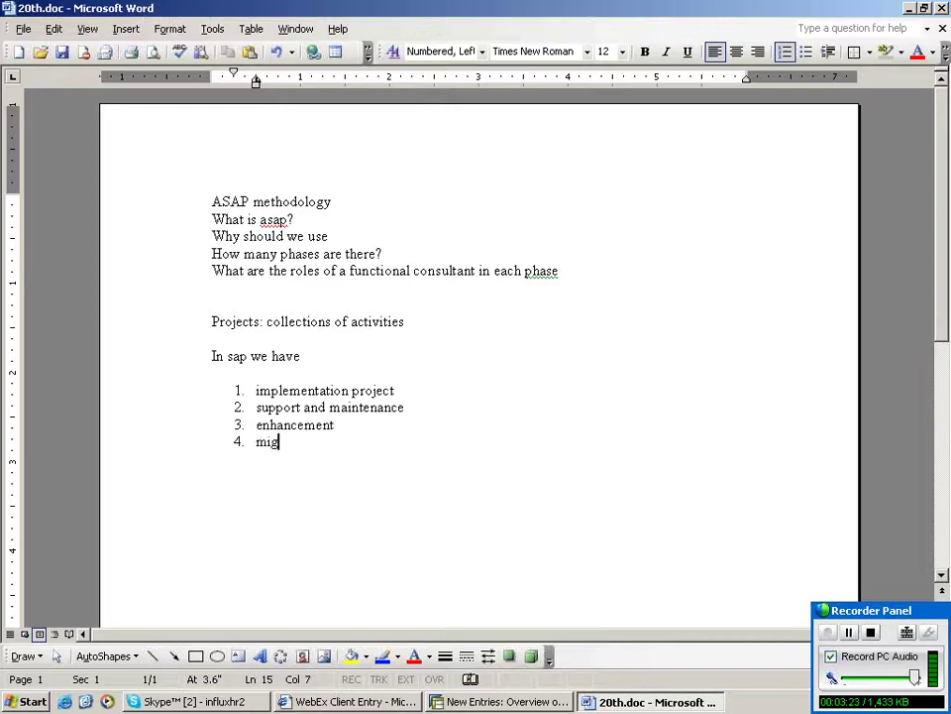
type("ration or")
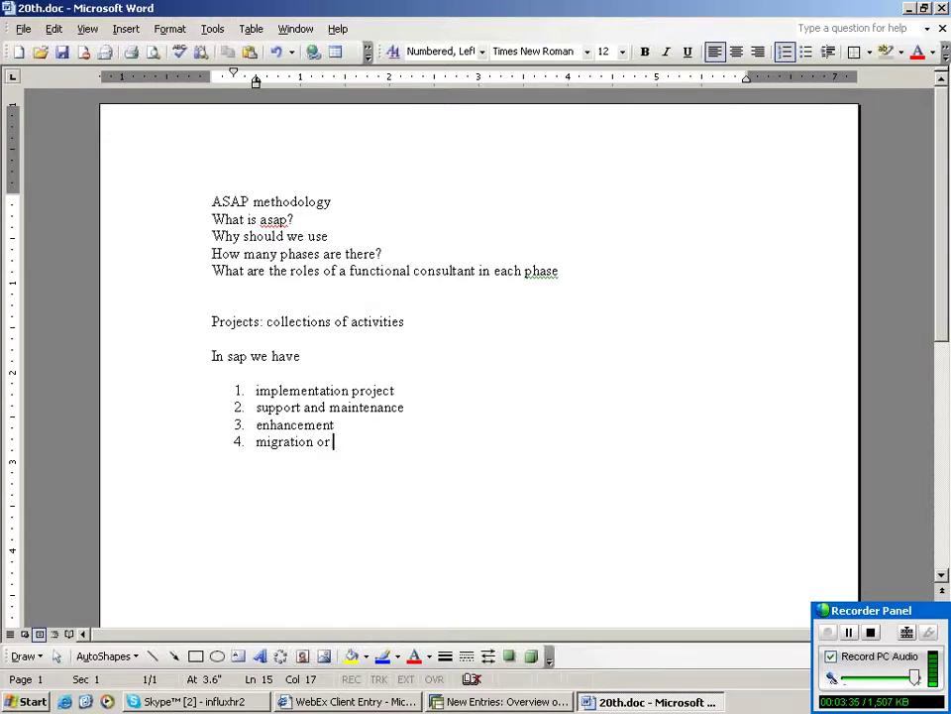
- Enter "roll out" as item 5, then end the numbered list and add blank lines below it
key("Return")
type("rol")
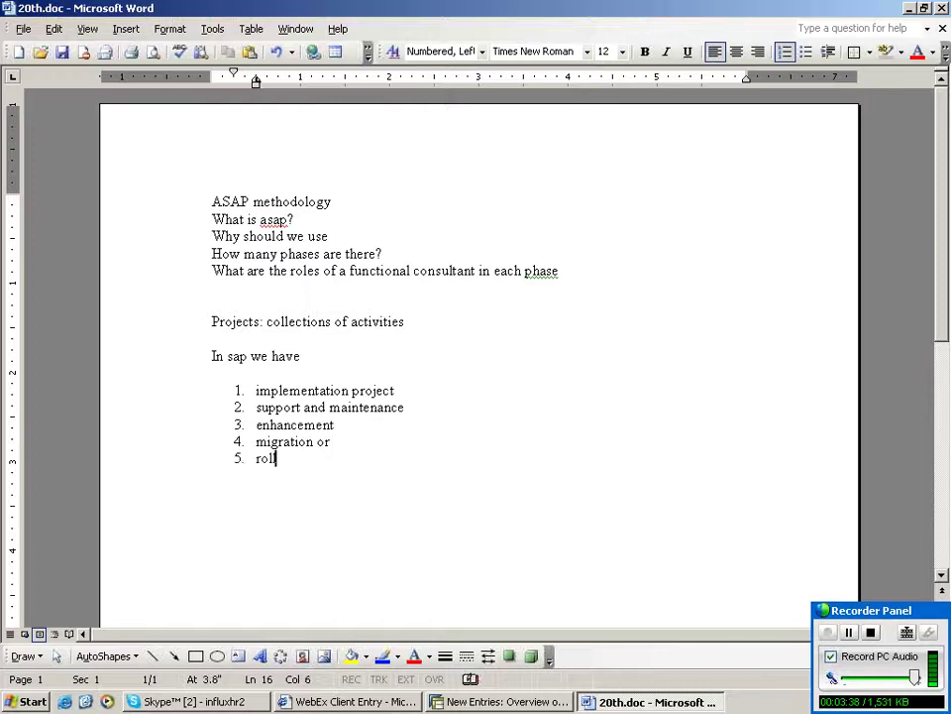
type("l out")
key("Return")
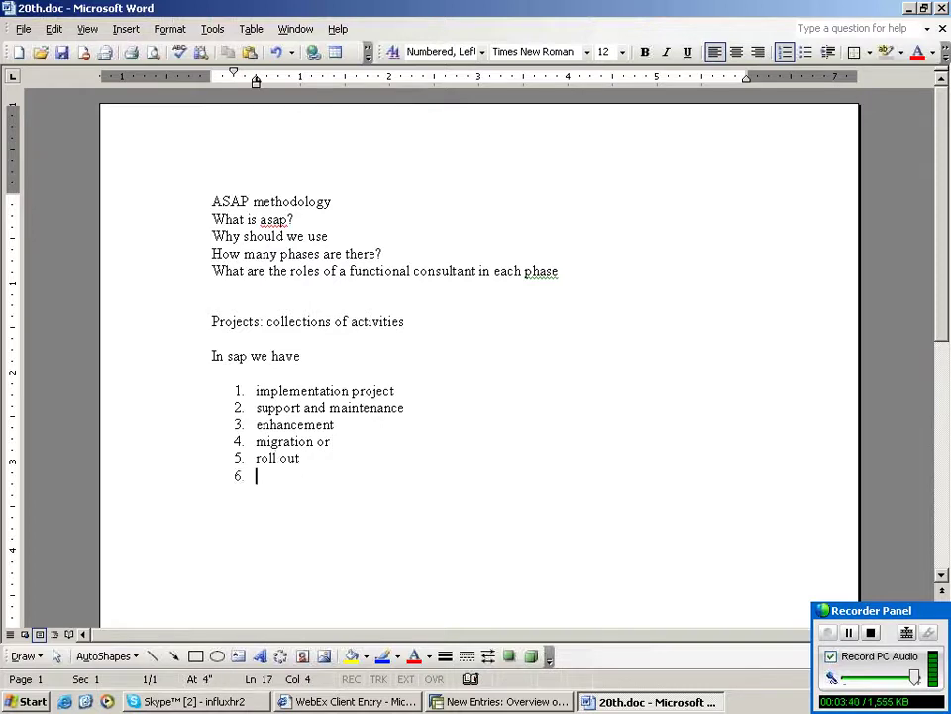
key("Return")
key("Return")
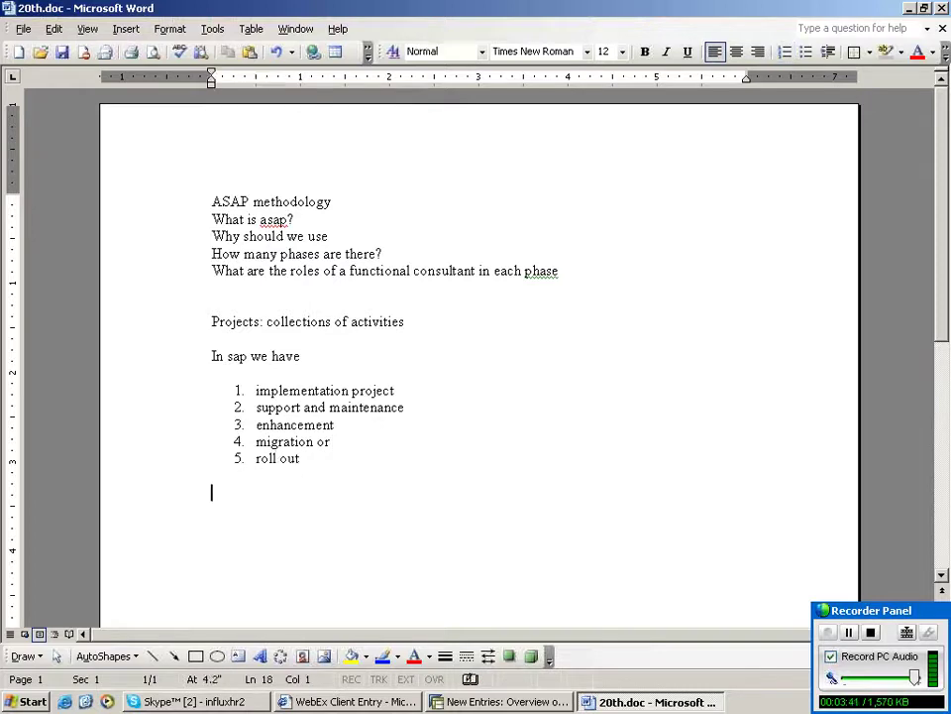
key("Return")
- Complete list item 4 by adding "upgradion" after "migration or"
left_click(348, 442)
type("up")
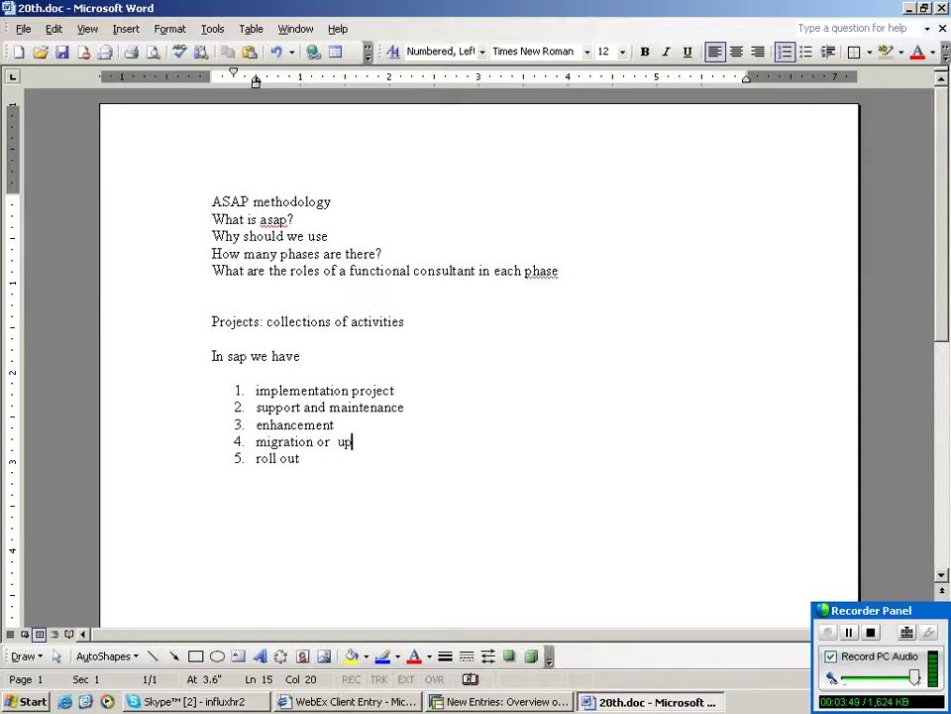
type("gradio")
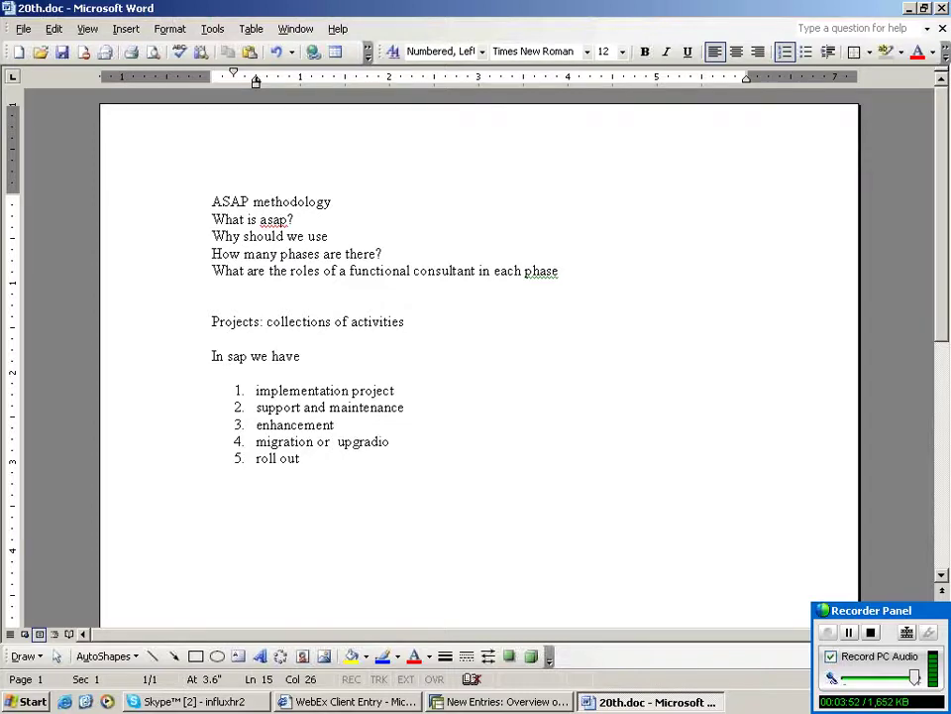
type("n")
scroll(475, 347, "down", 1)
scroll(181, 437, "down", 1)
left_click(183, 426)
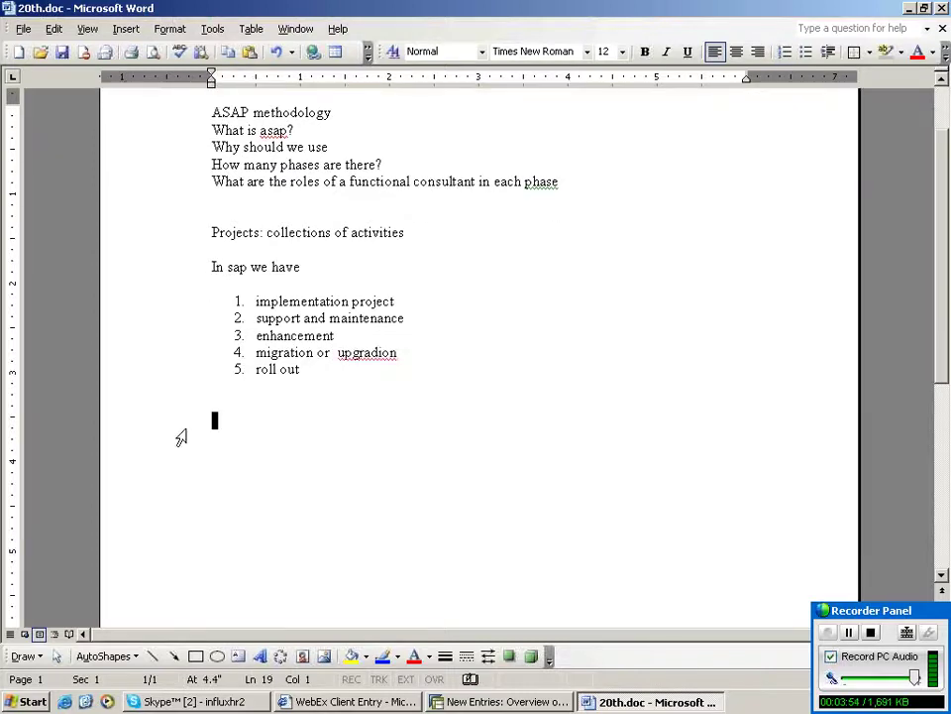
left_click(190, 406)
left_click(460, 428)
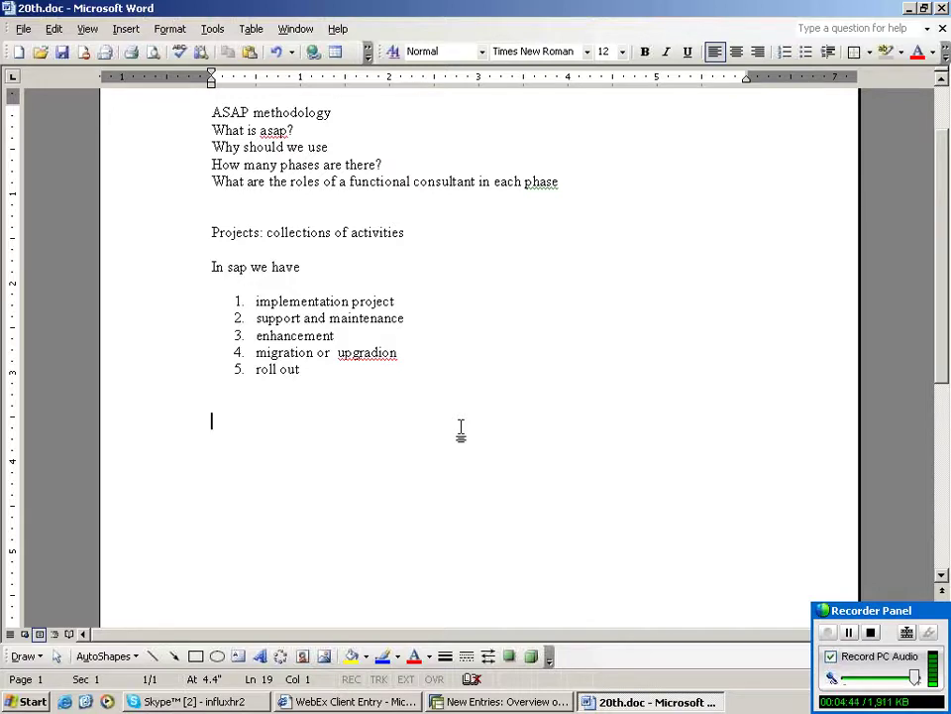
left_click(422, 295)
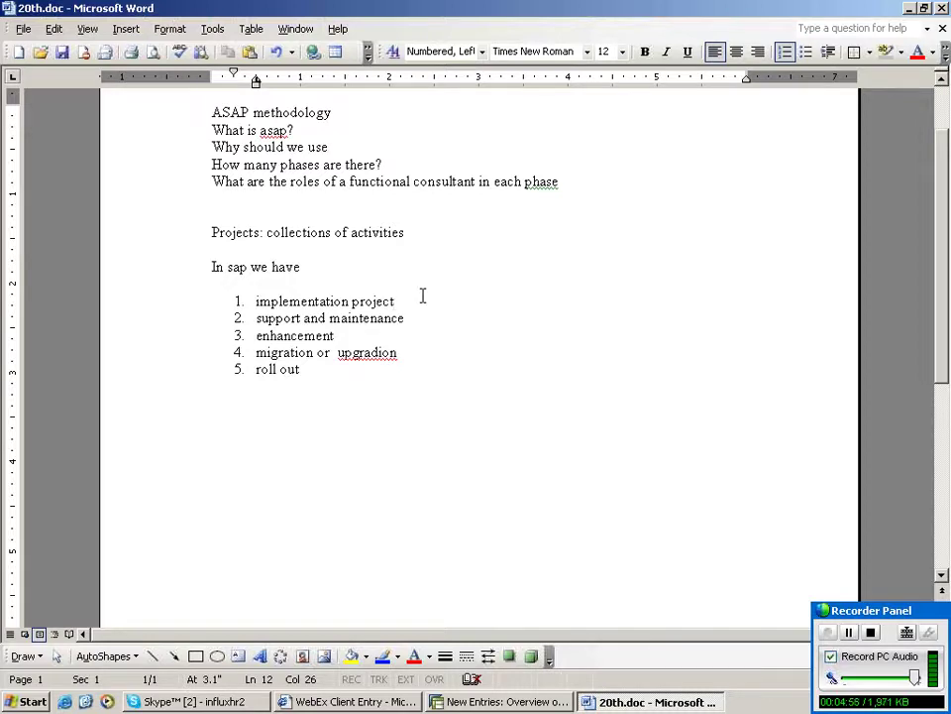
- Insert an empty numbered item directly below "implementation project" in the list of project types
key("Return")
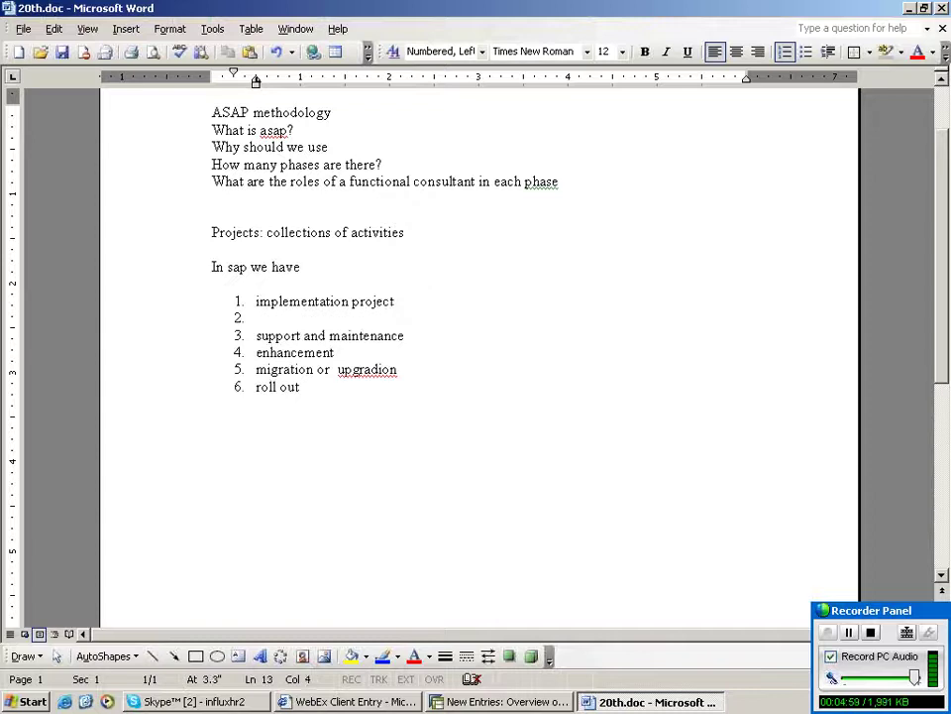
key("BackSpace")
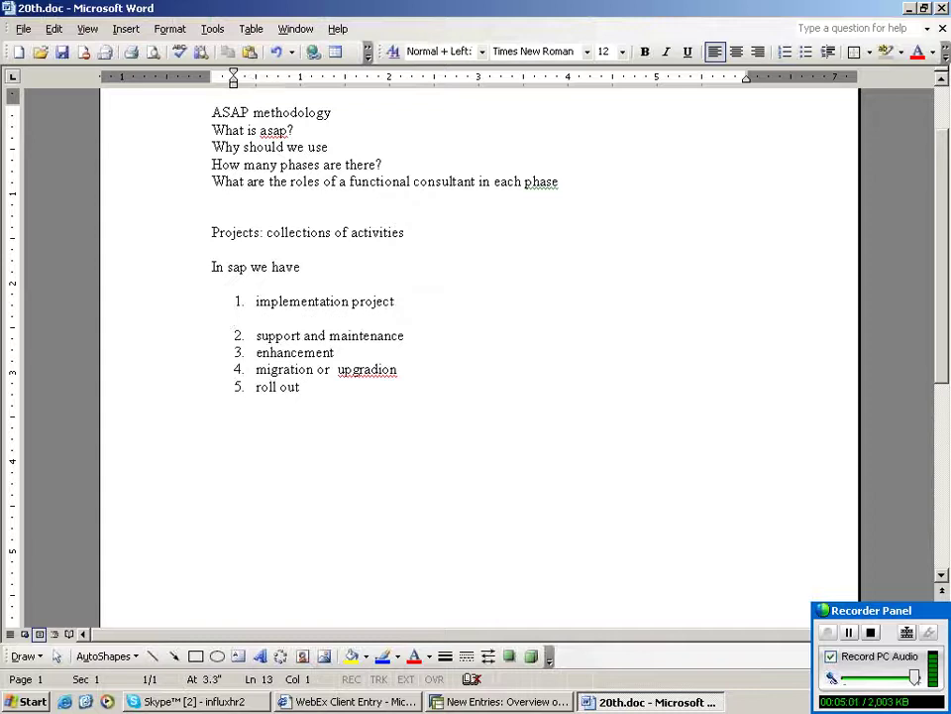
key("ctrl+z")
- Enter the heading "implementation project:" below the numbered list, followed by a blank line
left_click(227, 465)
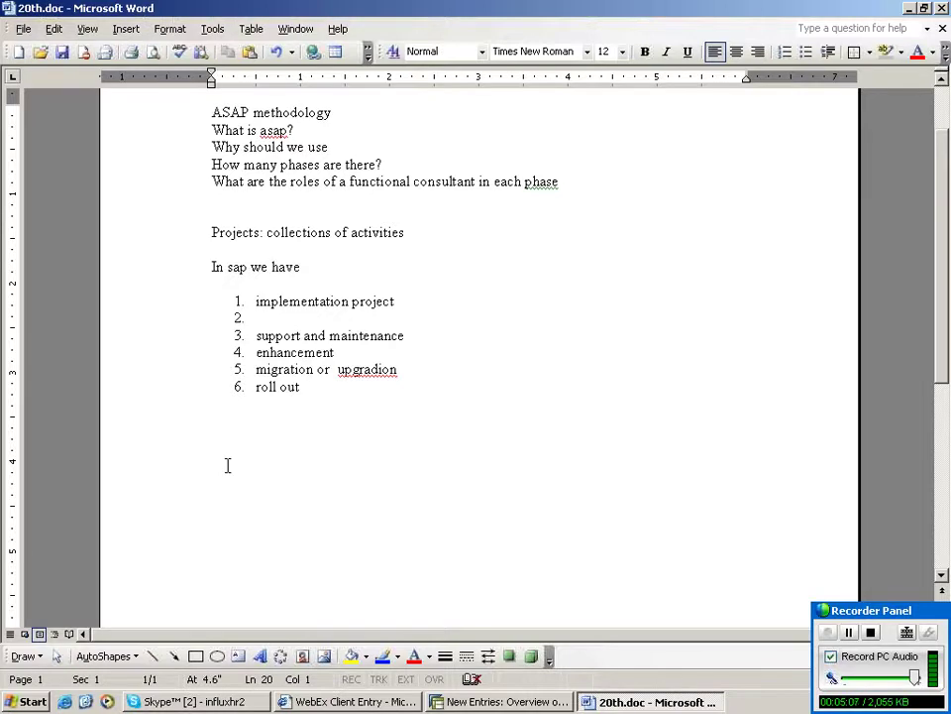
type("implen")
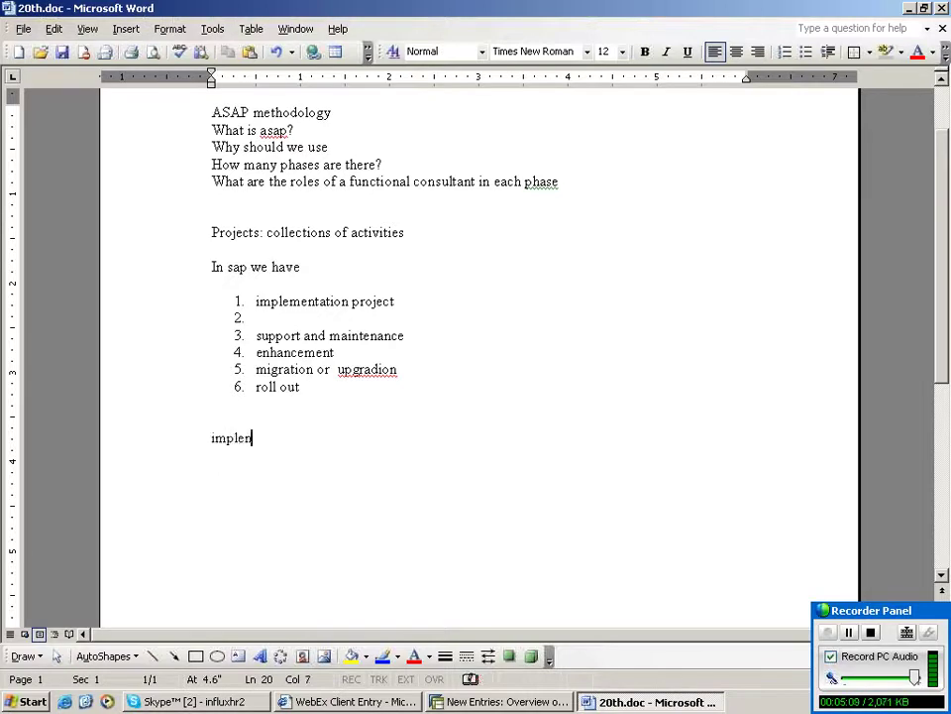
key("BackSpace")
type("mentian")
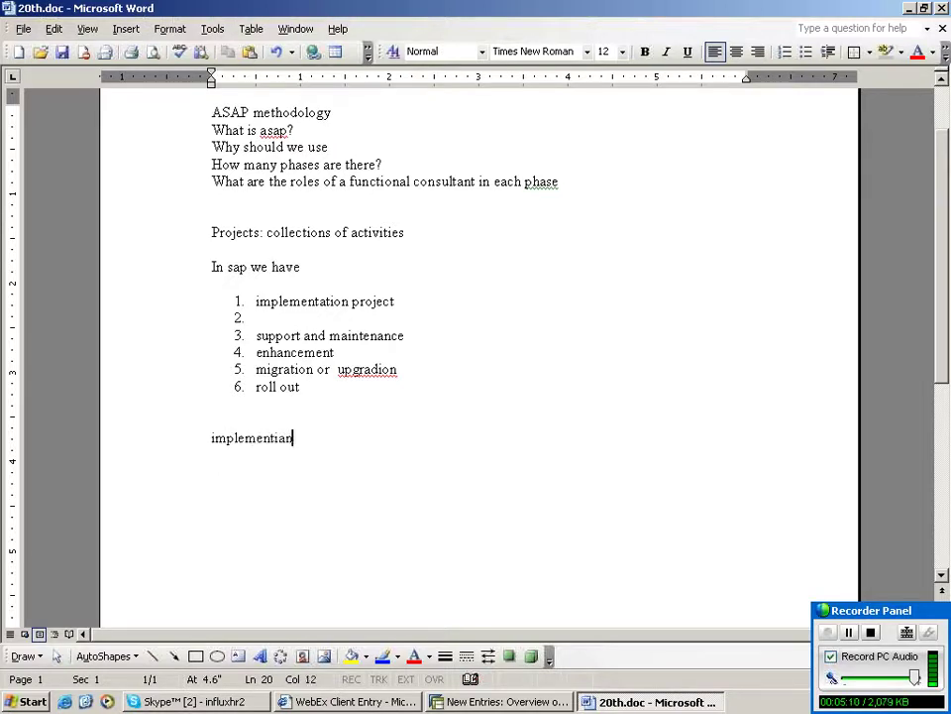
key("BackSpace")
key("BackSpace")
key("BackSpace")
type("ation project")
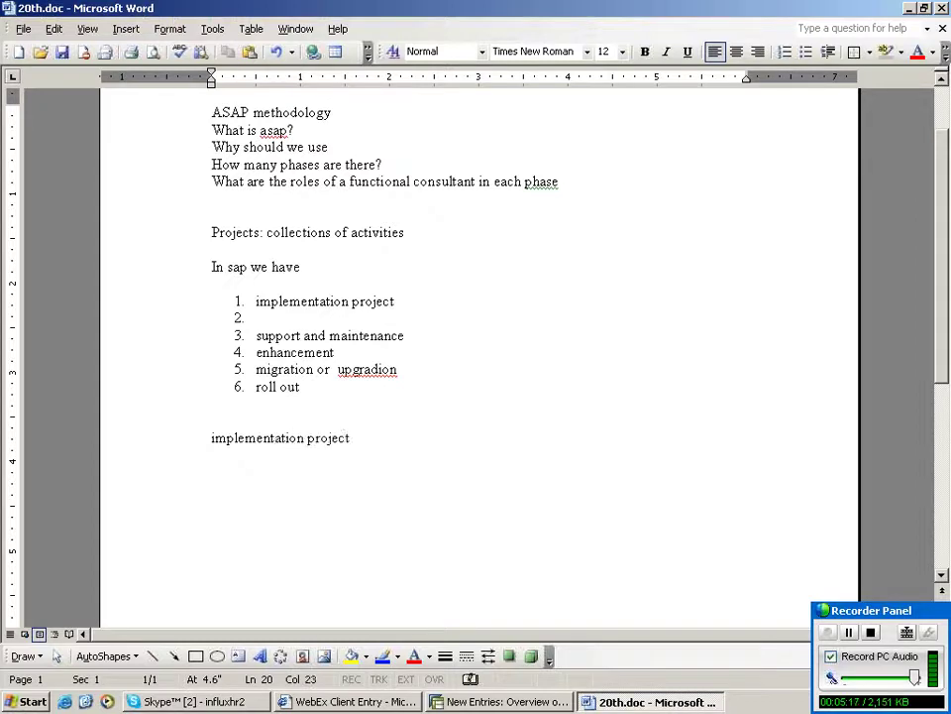
type(":")
key("Return")
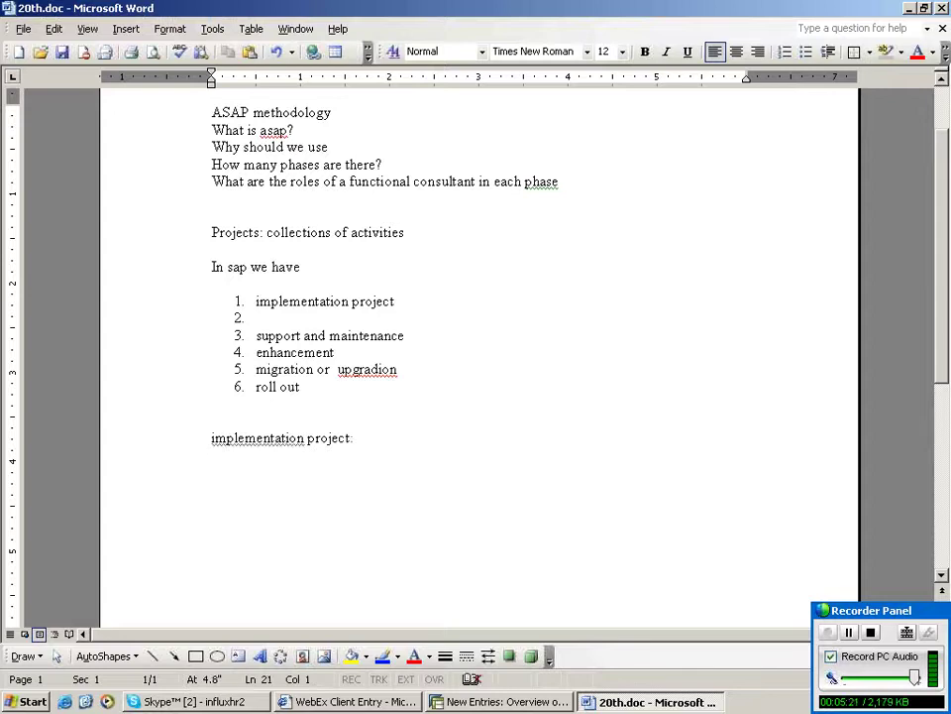
key("Return")
- Begin the description under the implementation project heading with "starting from the scratch level to till"
type("starct")
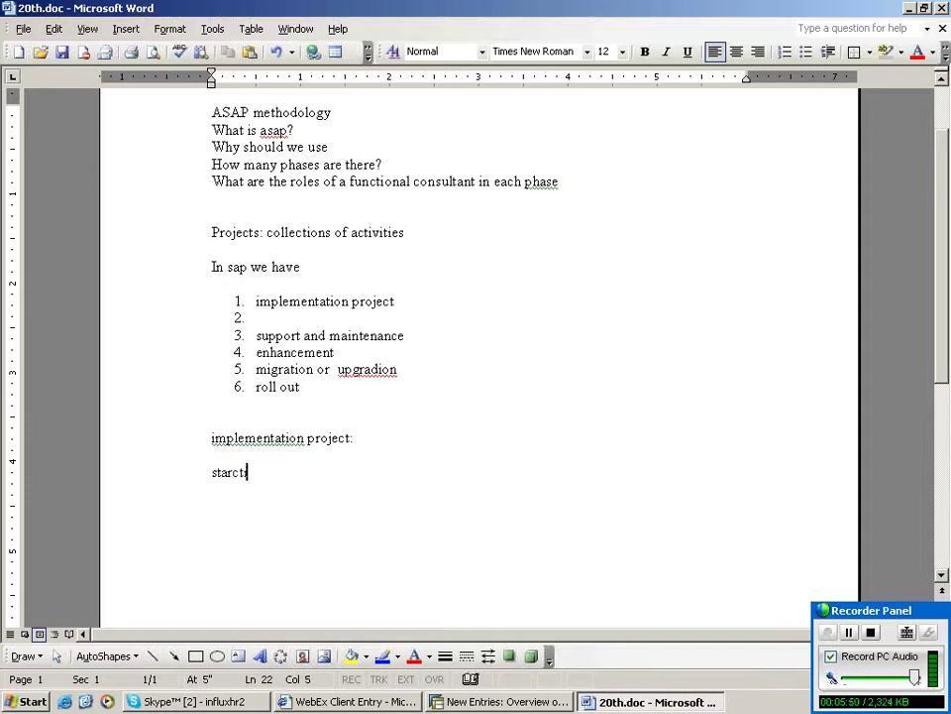
type("ing")
key("BackSpace")
key("BackSpace")
key("BackSpace")
key("BackSpace")
key("BackSpace")
key("BackSpace")
type("ting ")
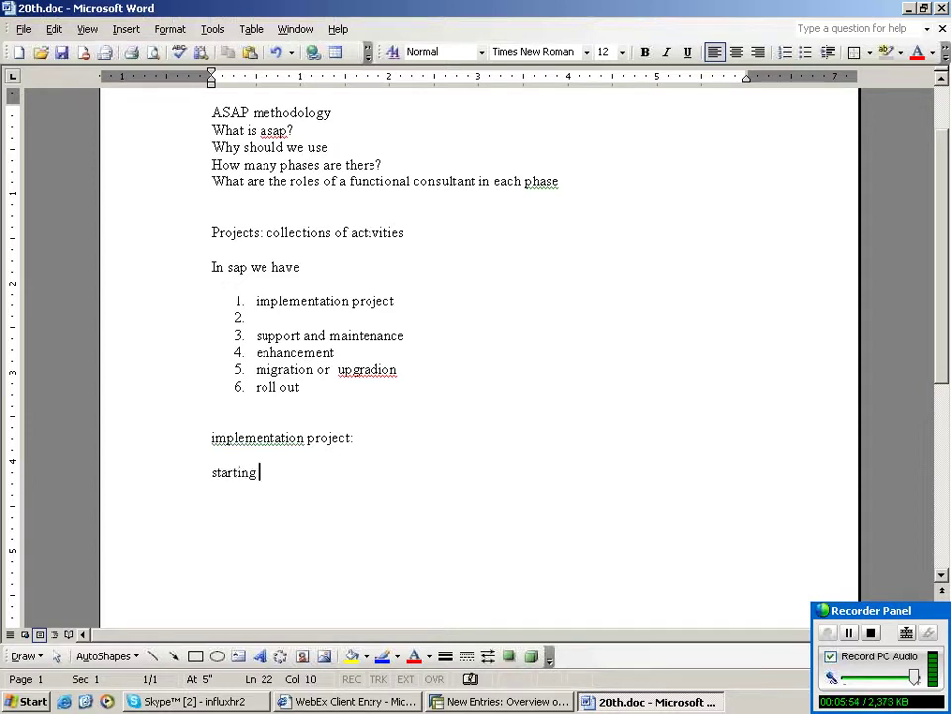
type("fo")
type("rm")
type(" the scra")
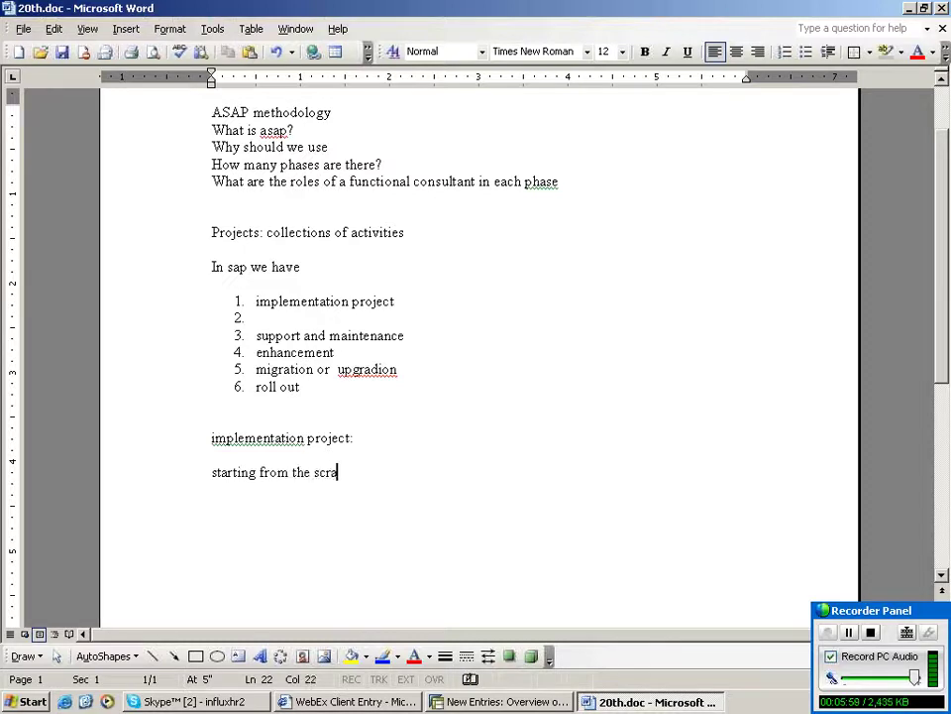
type("tch level to till ")
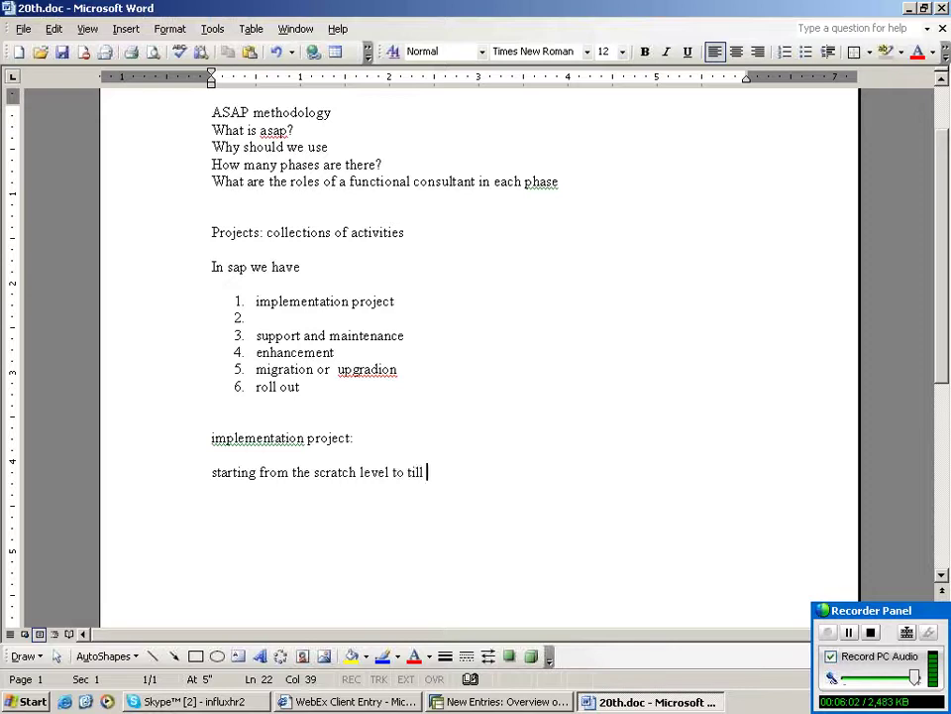
- Complete the description line with "deliver the project" and add blank lines below it
type("defli")
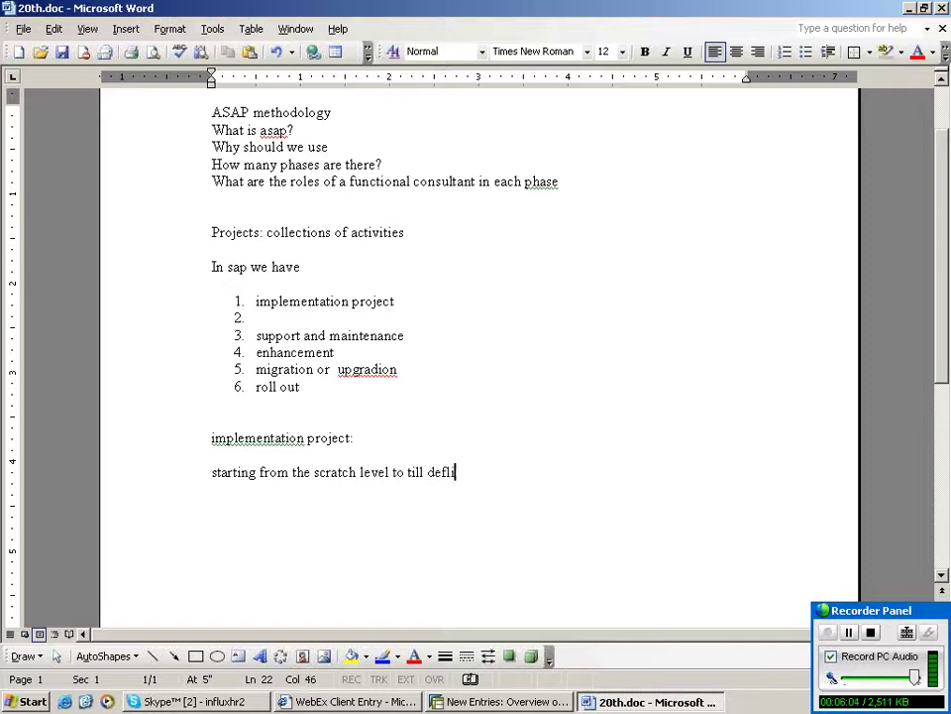
key("BackSpace")
key("BackSpace")
key("BackSpace")
type("liver the pro")
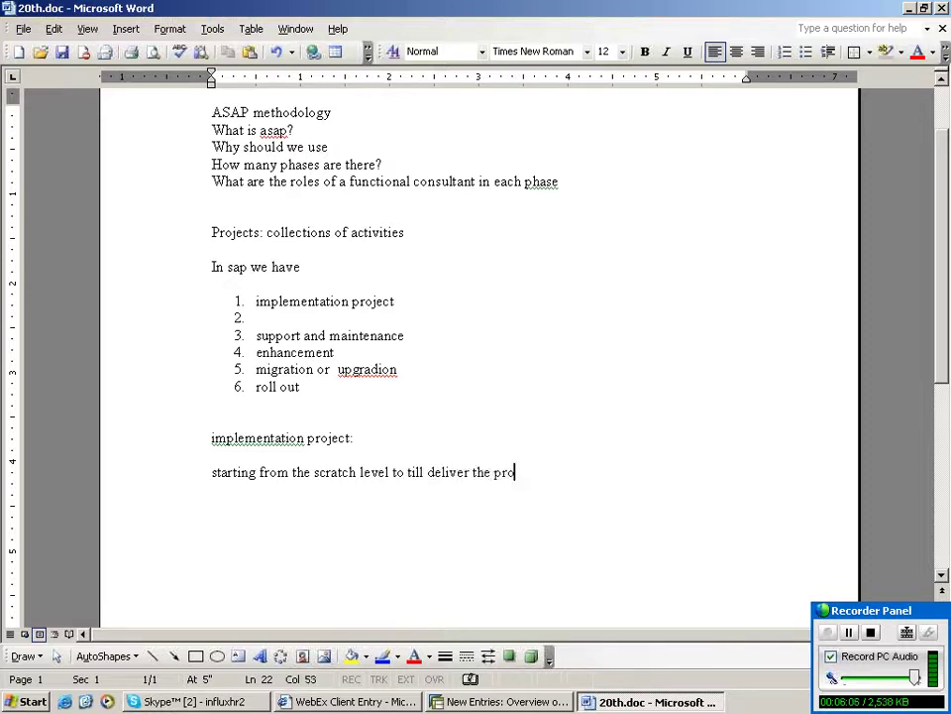
type("ject")
key("Return")
key("Return")
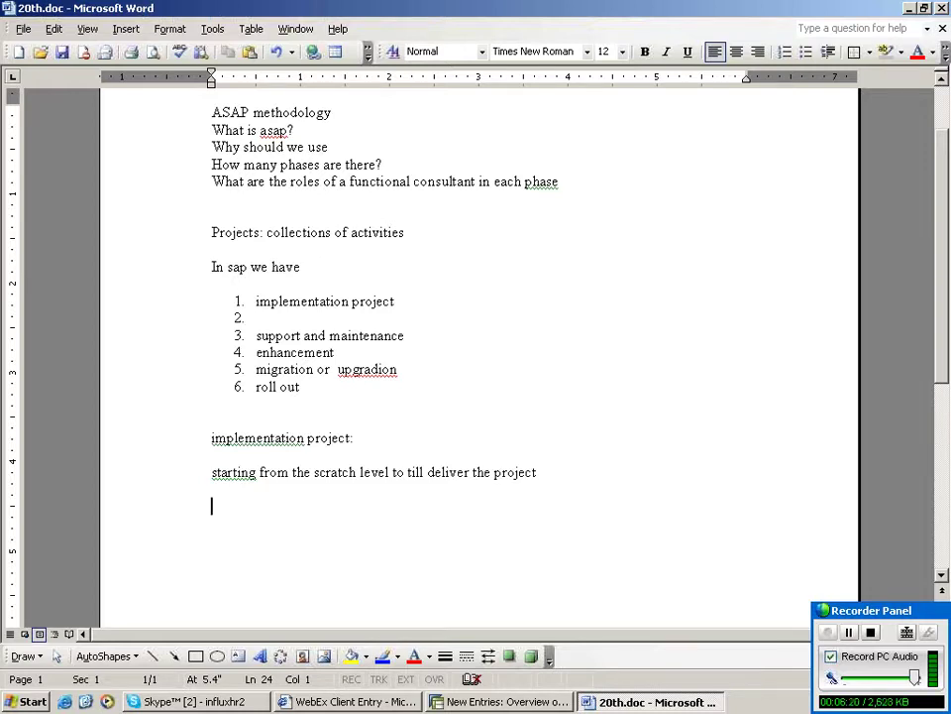
- Enter "may be two" on the line directly below the description, followed by a blank line
left_click(213, 489)
type("ma")
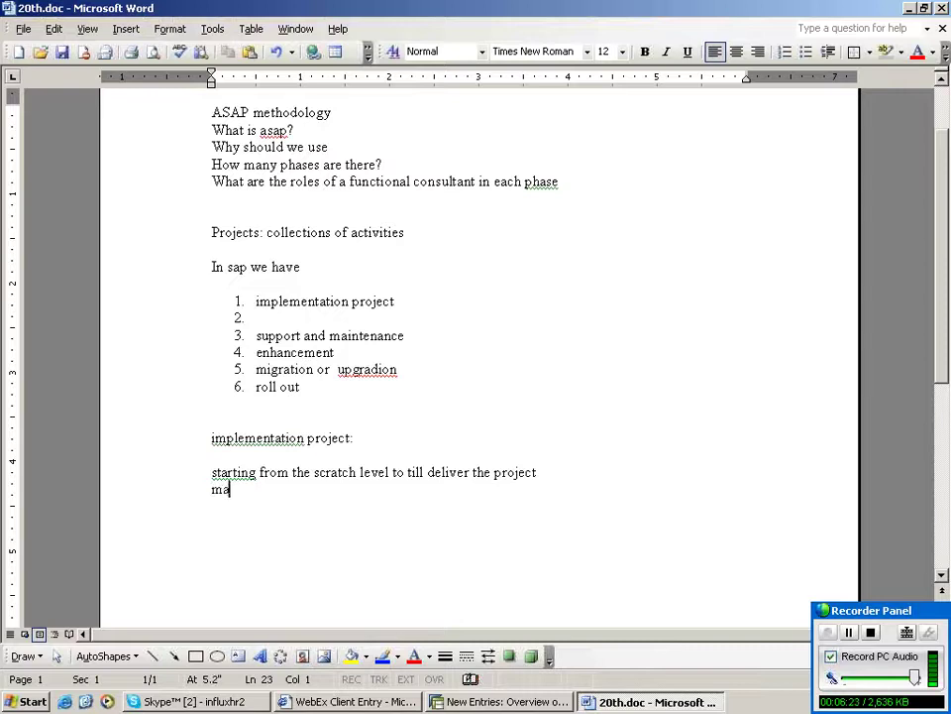
type("y be two")
key("Return")
key("Return")
- Create a numbered list with "on site project" and "off shore project", then end the list
type("1.")
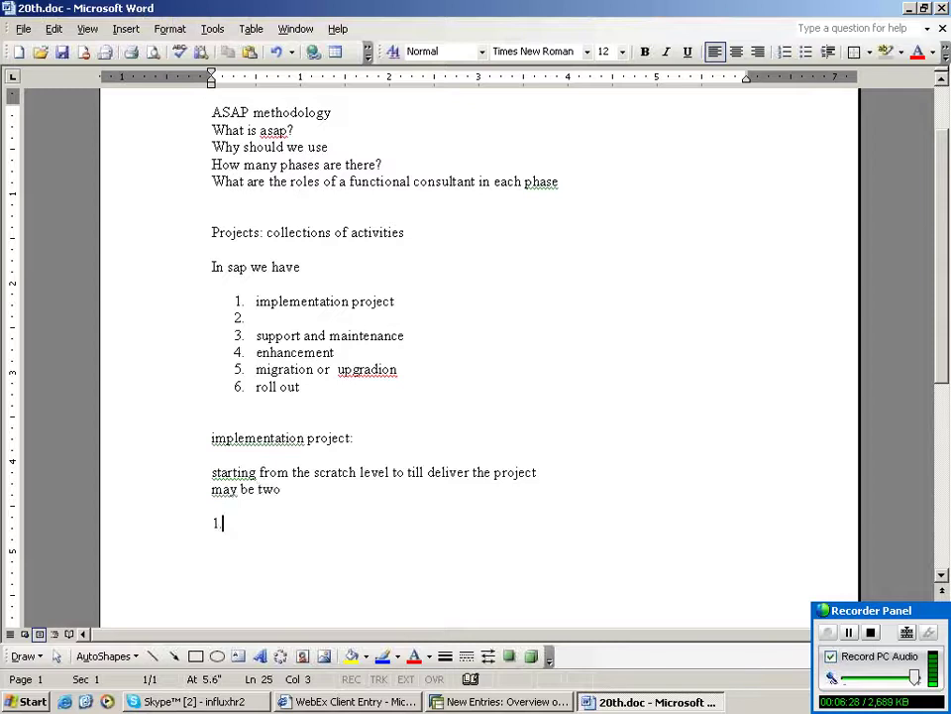
type("  onw")
key("BackSpace")
type("site pr")
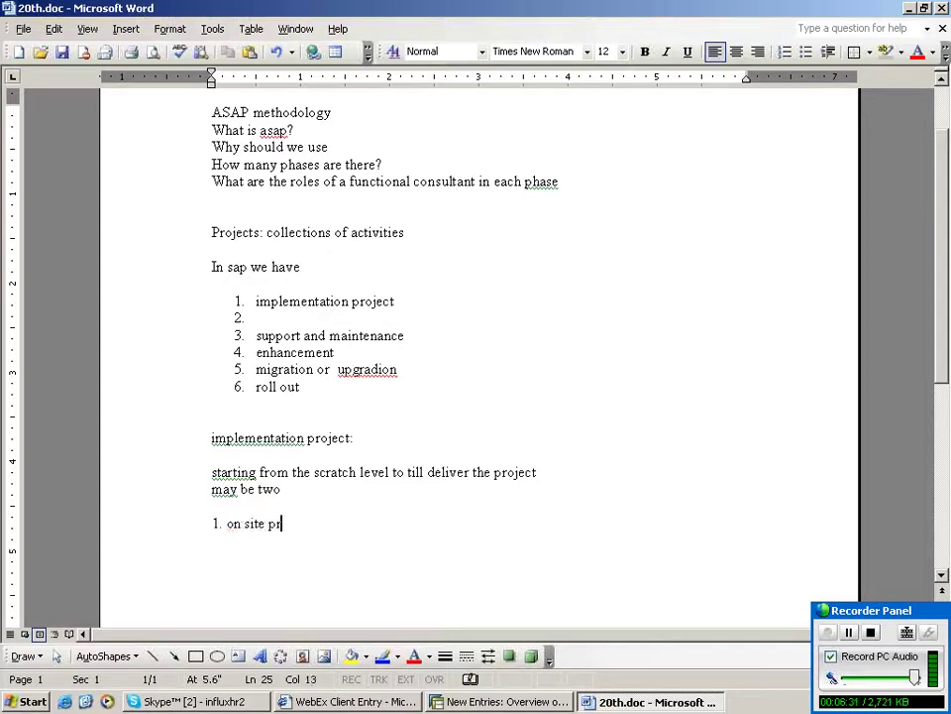
type("oject")
key("Return")
type("off")
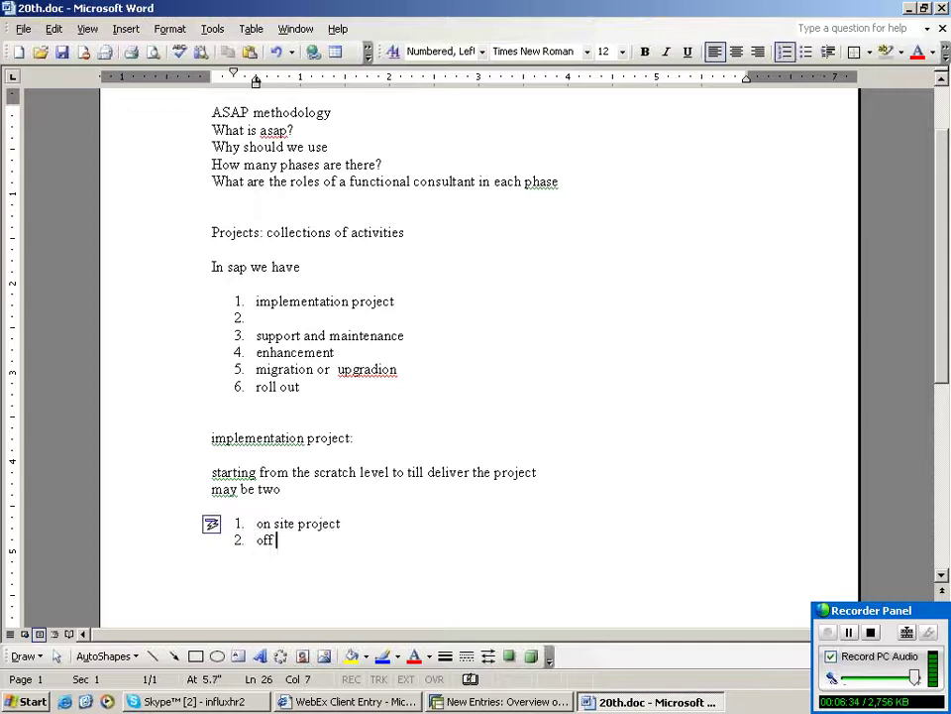
type(" shore project")
key("Return")
key("Return")
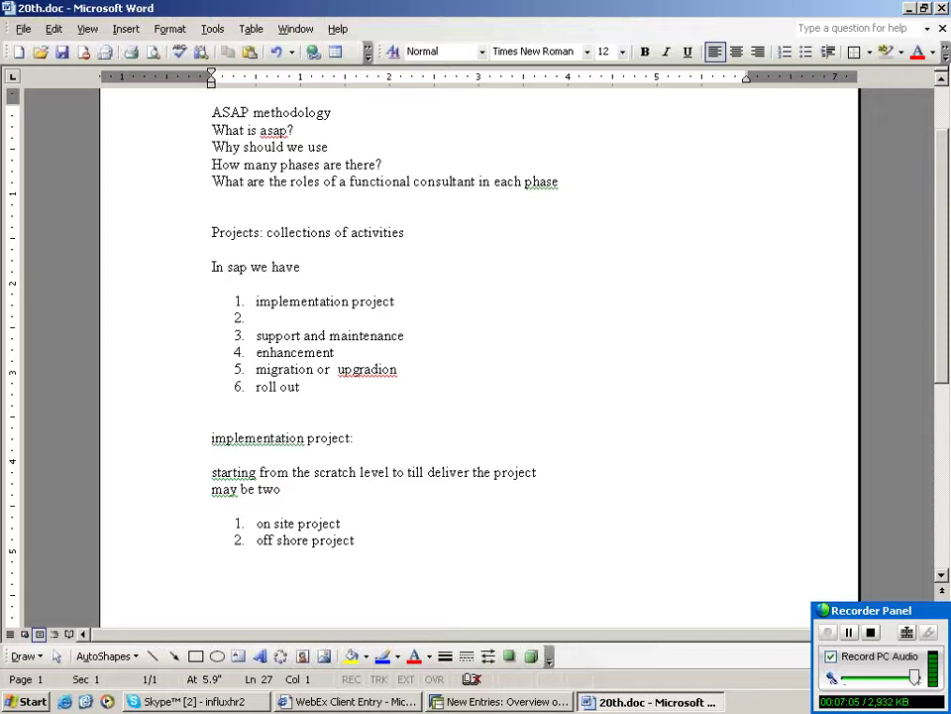
- Enter the example lines "asig---compay—uk" and "ibm--us" below the on site and off shore list
type("asig---compay")
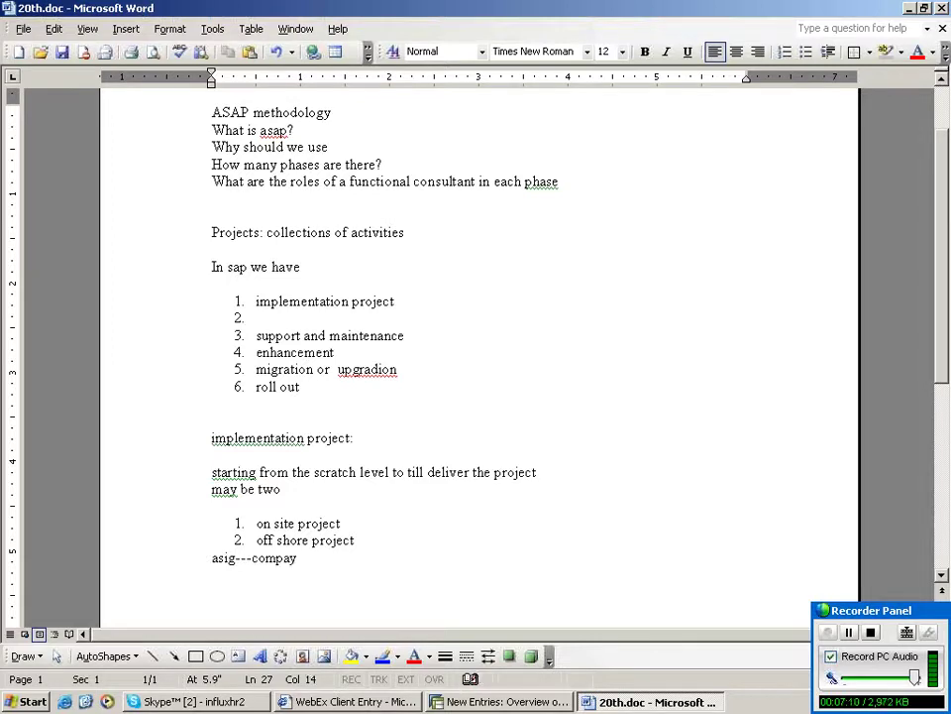
type("--")
type("uk")
key("Return")
type("img")
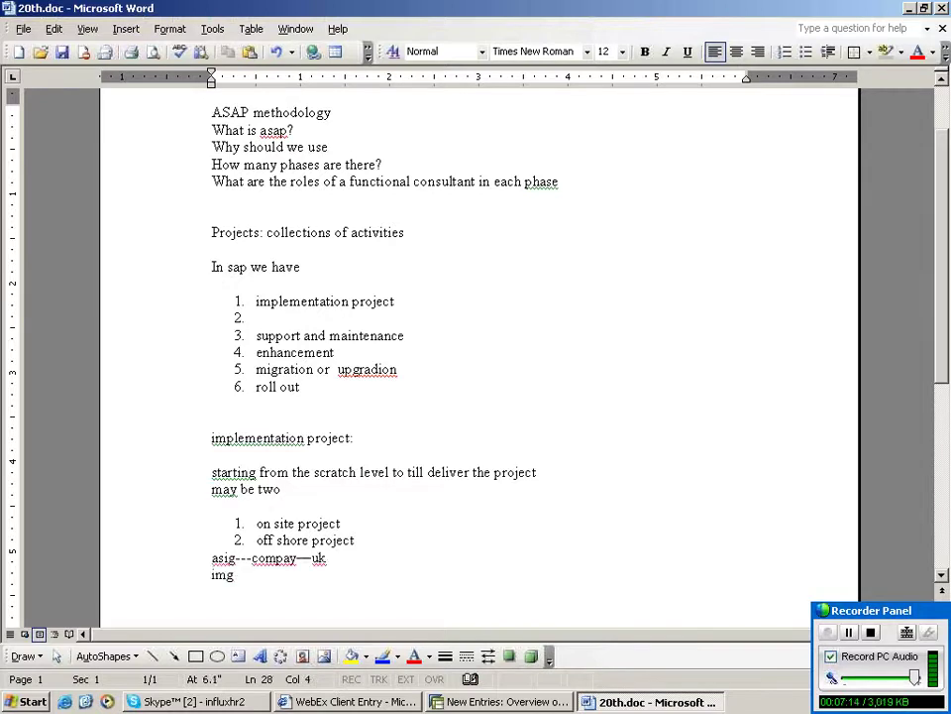
key("BackSpace")
key("BackSpace")
type("bm--us")
- Append "--client" to the end of the asig example line
left_click(338, 559)
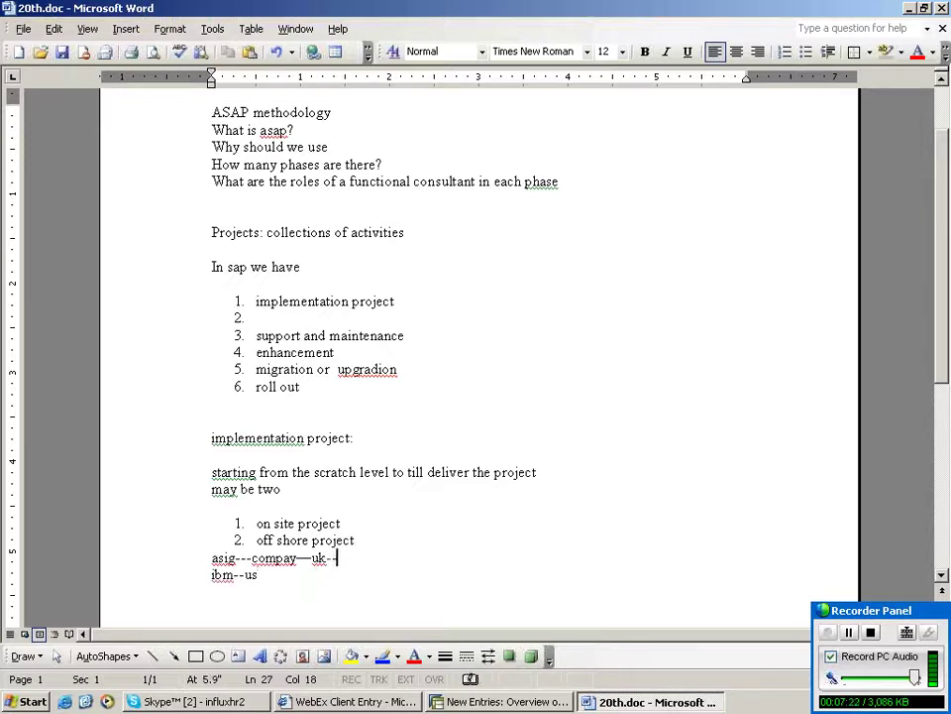
type("clent")
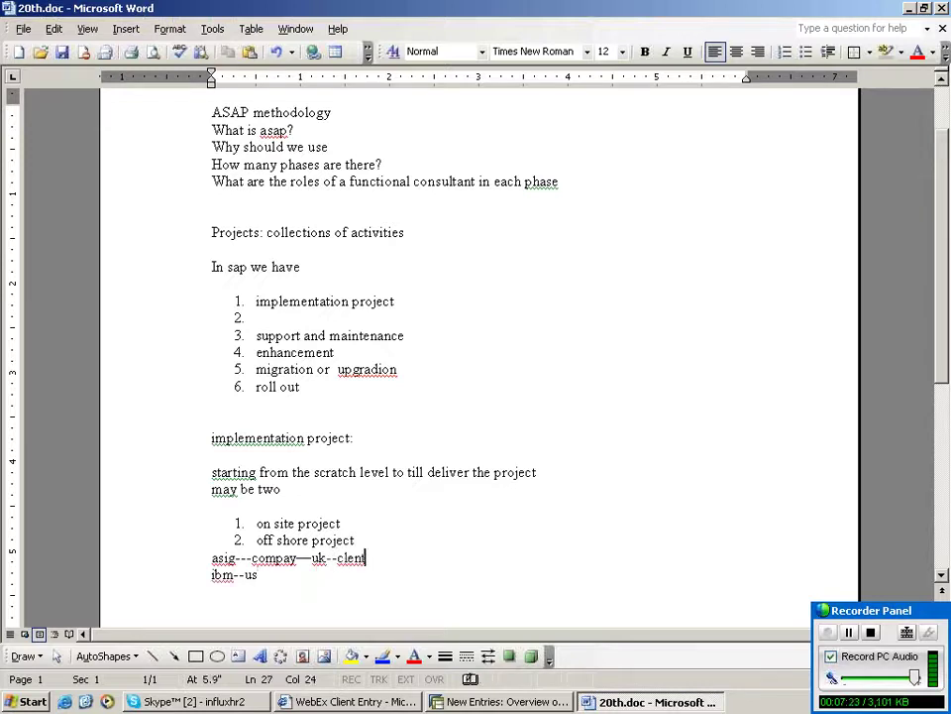
key("BackSpace")
key("BackSpace")
key("BackSpace")
type("in")
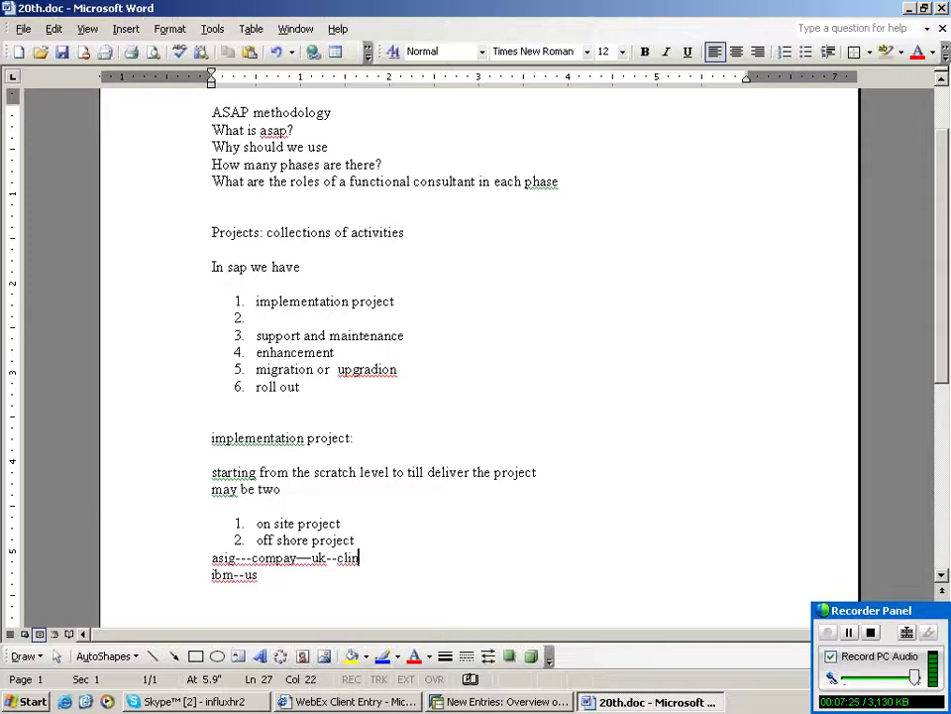
type("ent")
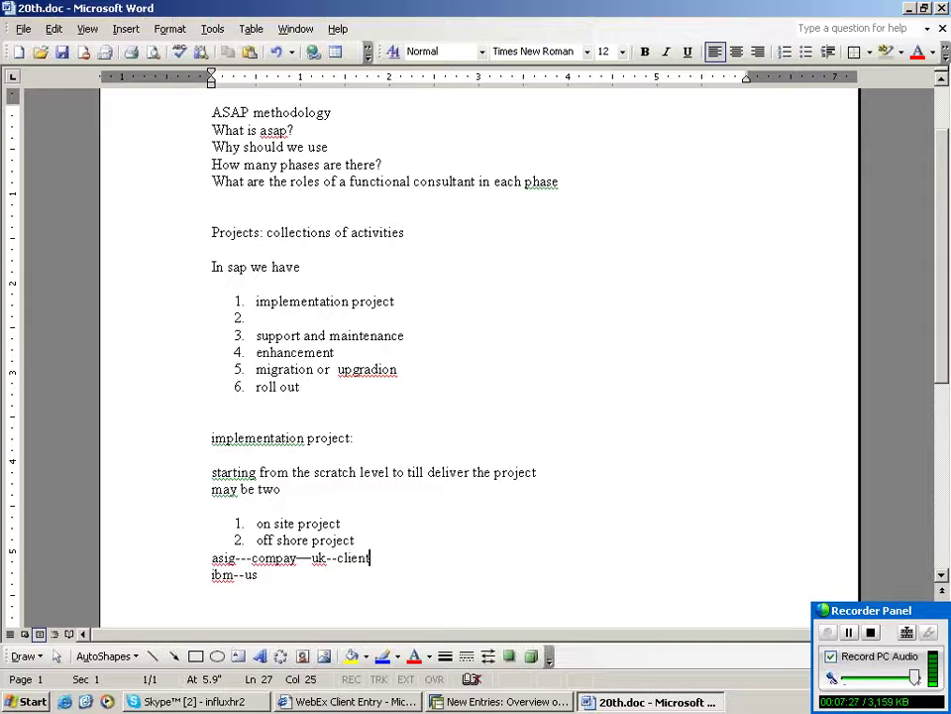
- Leave blank lines below the ibm example line and enter "end to end project or one full"
left_click(211, 591)
key("Return")
key("Return")
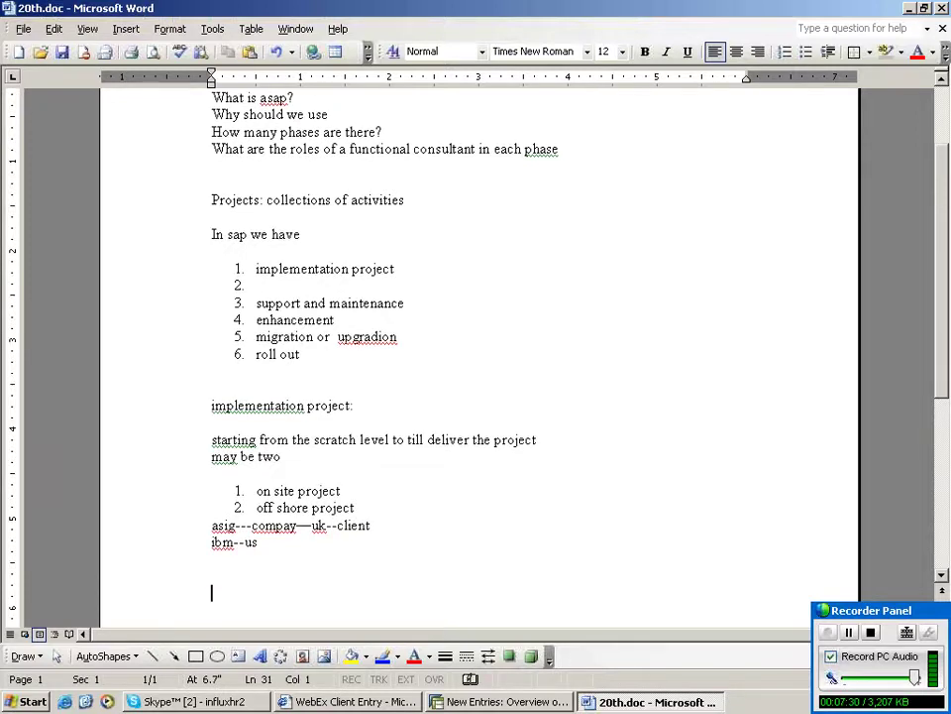
scroll(476, 347, "down", 2)
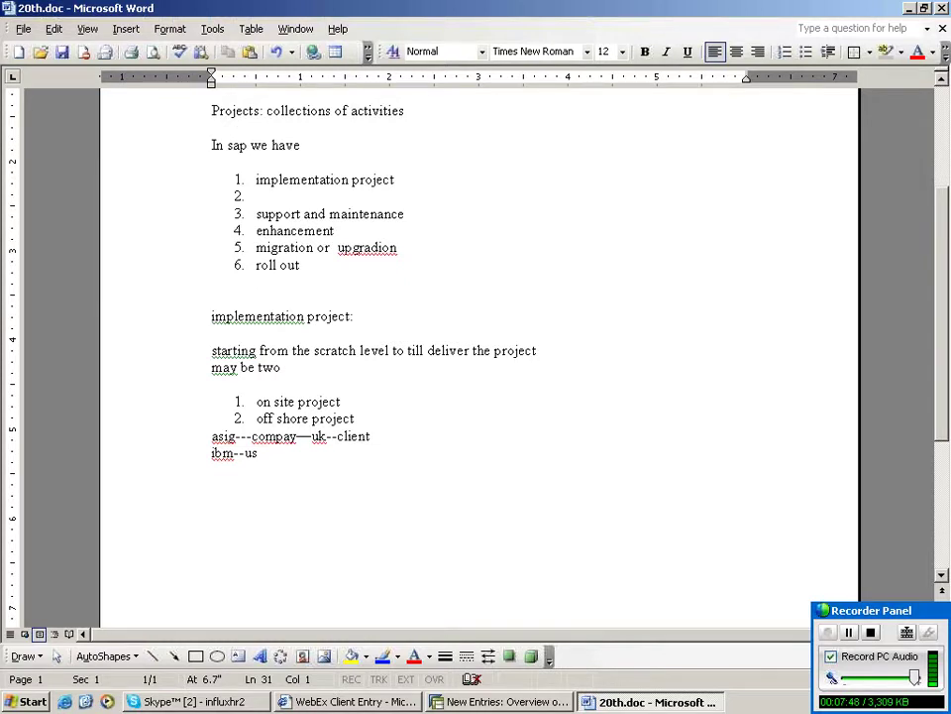
type("end to end p")
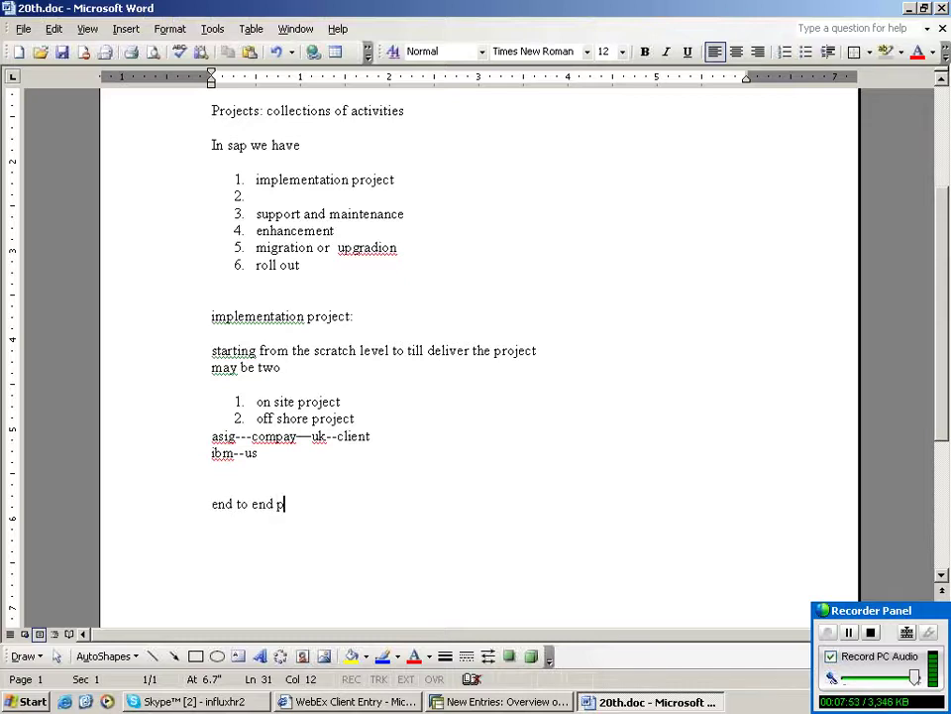
type("roject o")
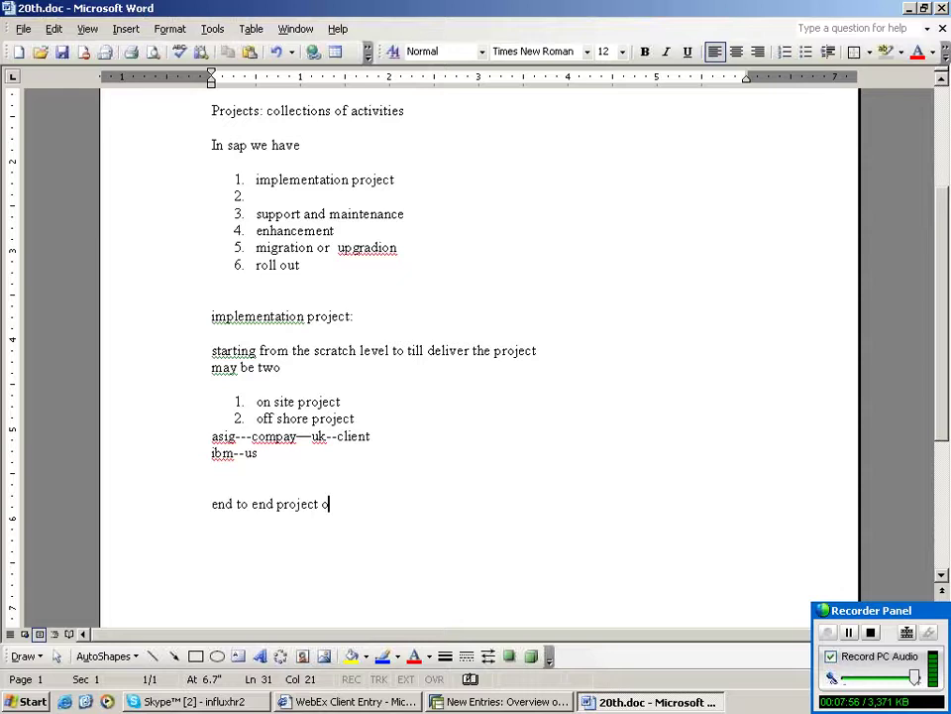
type("r one full ")
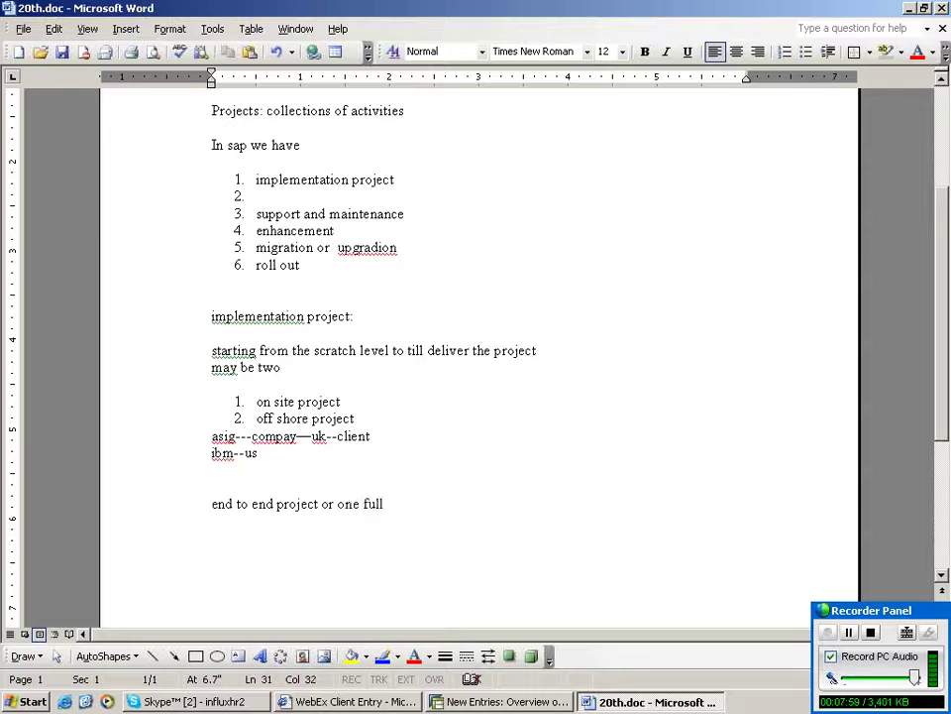
- Complete the end to end project line with "life cycle implementiaon"
type("life cysle i")
key("BackSpace")
key("BackSpace")
key("BackSpace")
key("BackSpace")
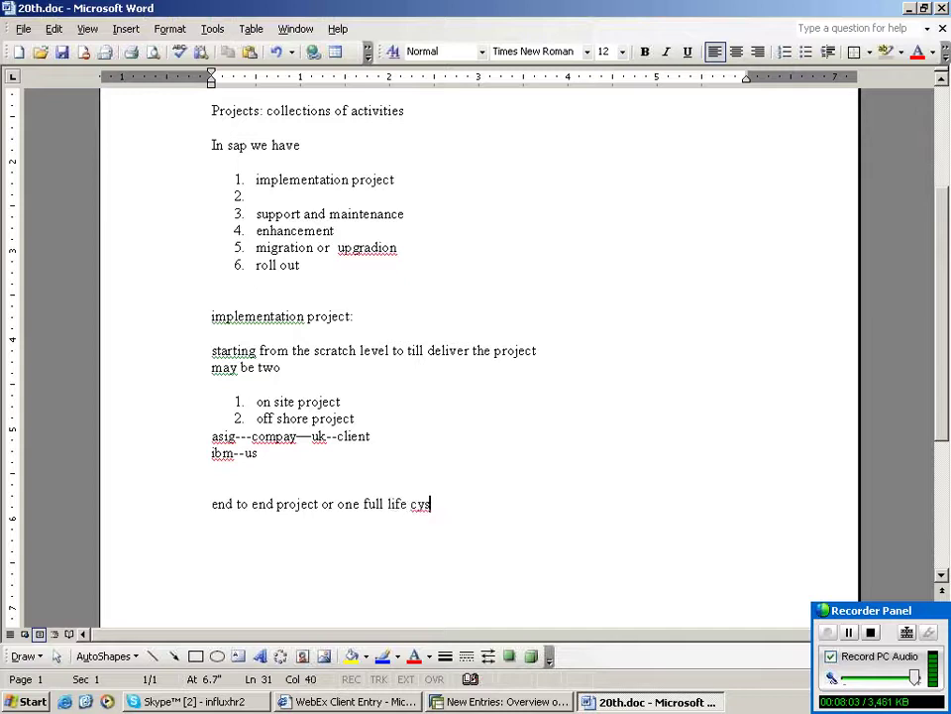
key("BackSpace")
type("cle implementiaon")
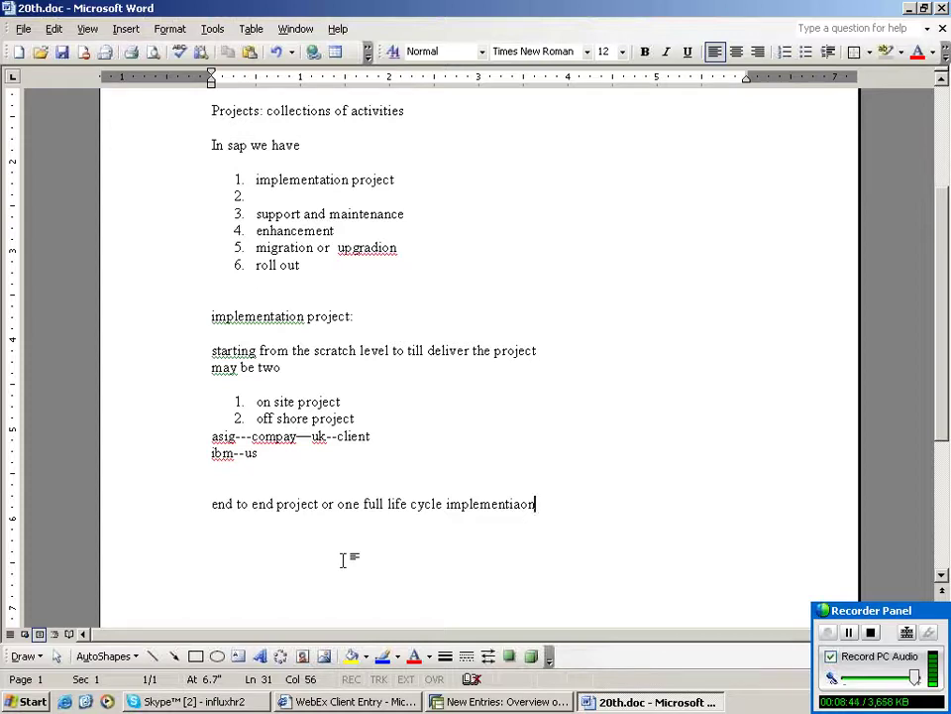
- Start a new line below the end to end project line and enter "duration--"
key("Return")
type("du")
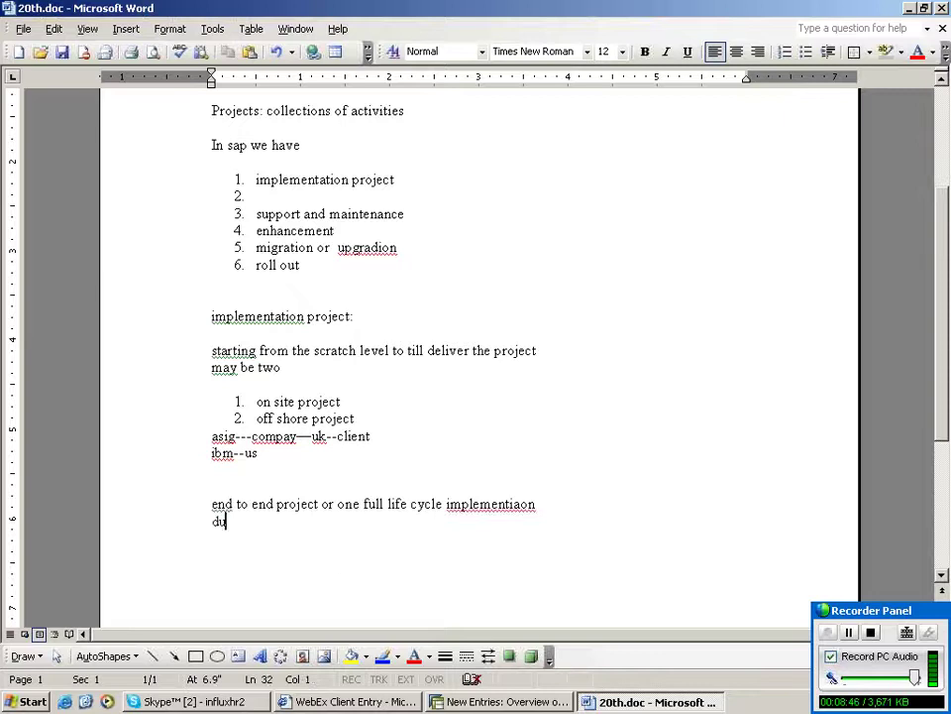
type("a")
key("BackSpace")
type("ration--")
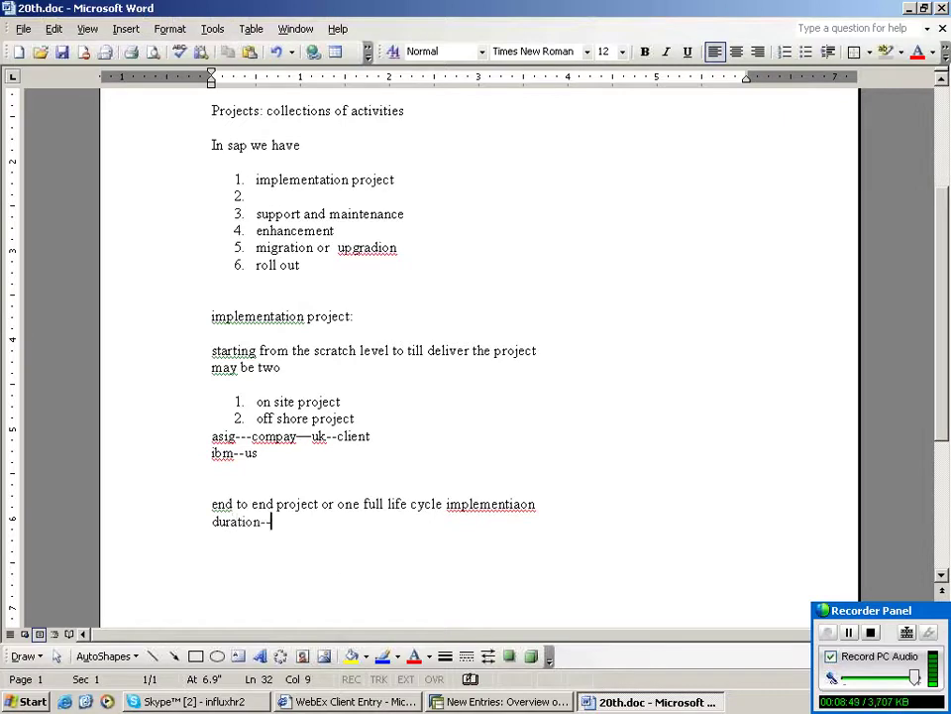
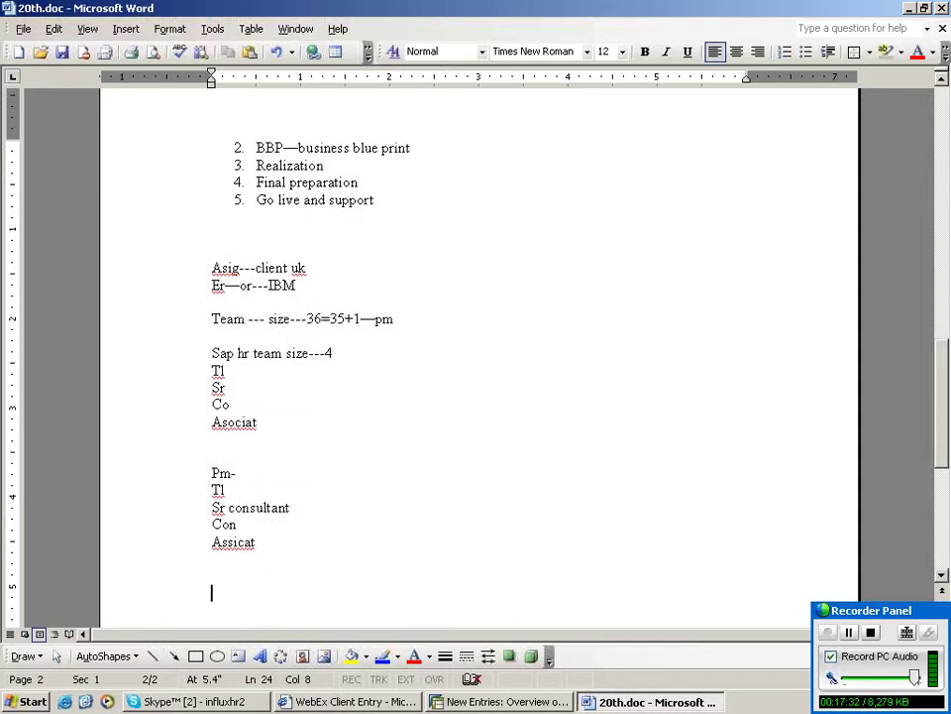
- Leave blank lines below the "Assicat" entry at the end of the team role list
key("Return")
key("Return")
key("Return")
key("BackSpace")
key("BackSpace")
key("BackSpace")
key("Return")
key("Return")
key("Return")
- Enter the line "There client invite us in a kick off meeting" below the team role list
scroll(480, 356, "up", 5)
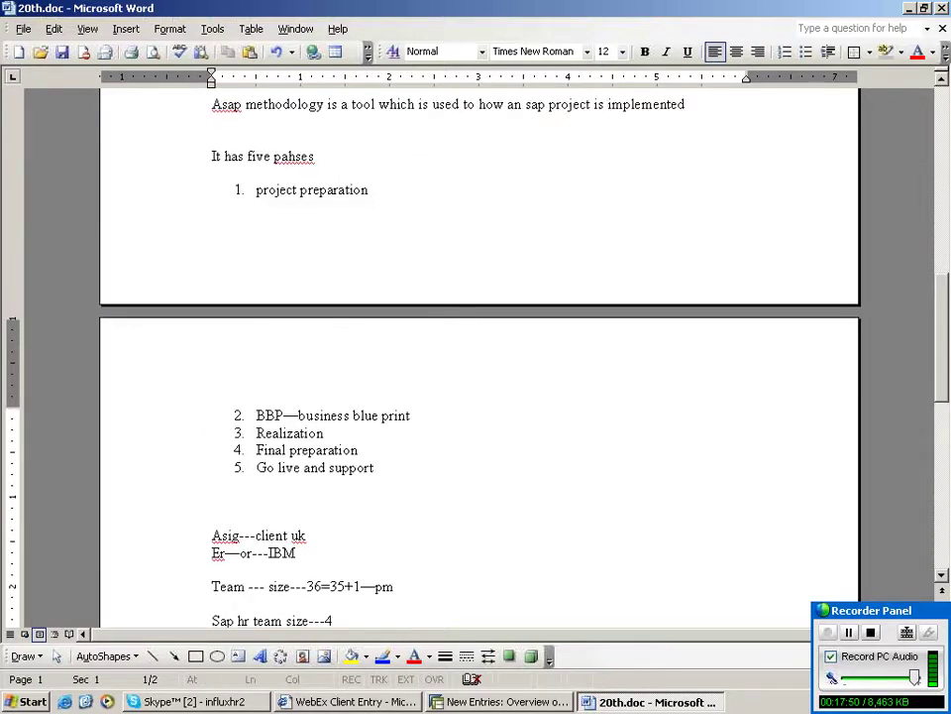
scroll(479, 357, "down", 7)
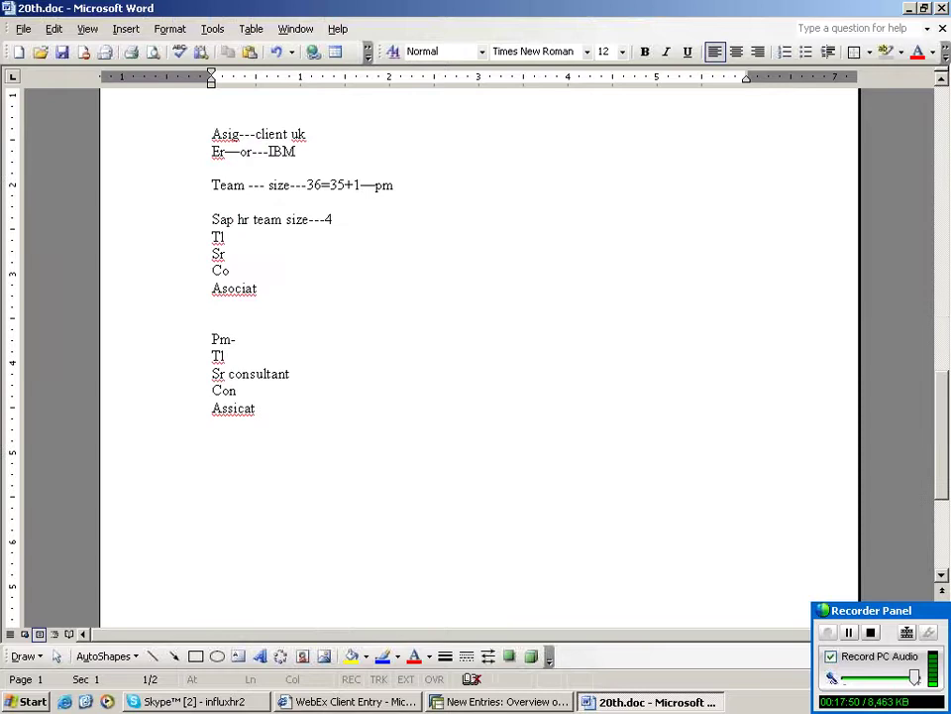
scroll(479, 357, "up", 7)
scroll(480, 357, "down", 7)
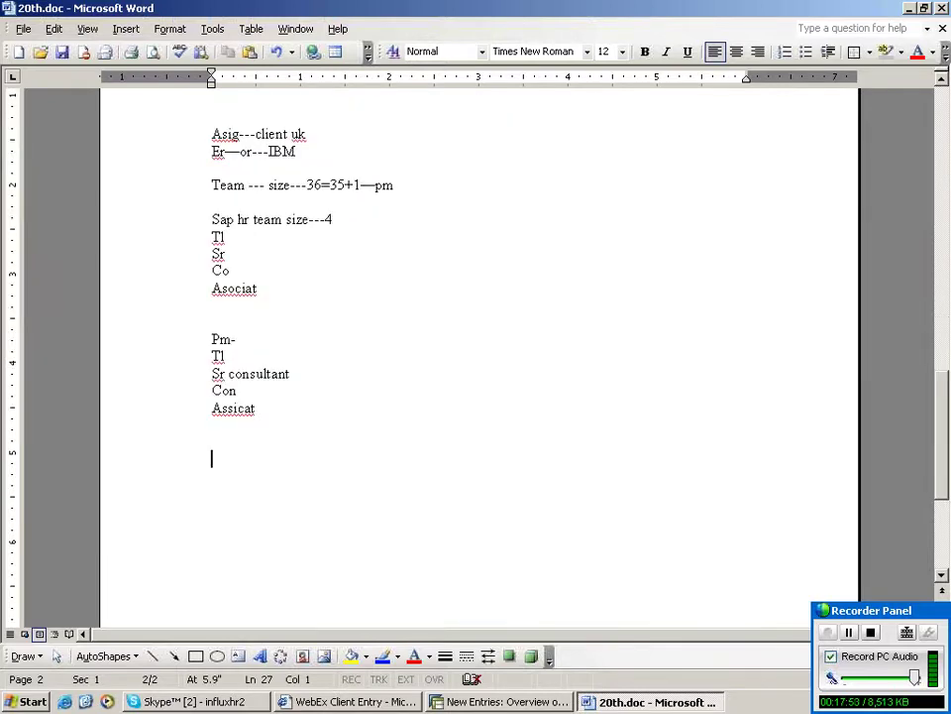
type("there client invite us")
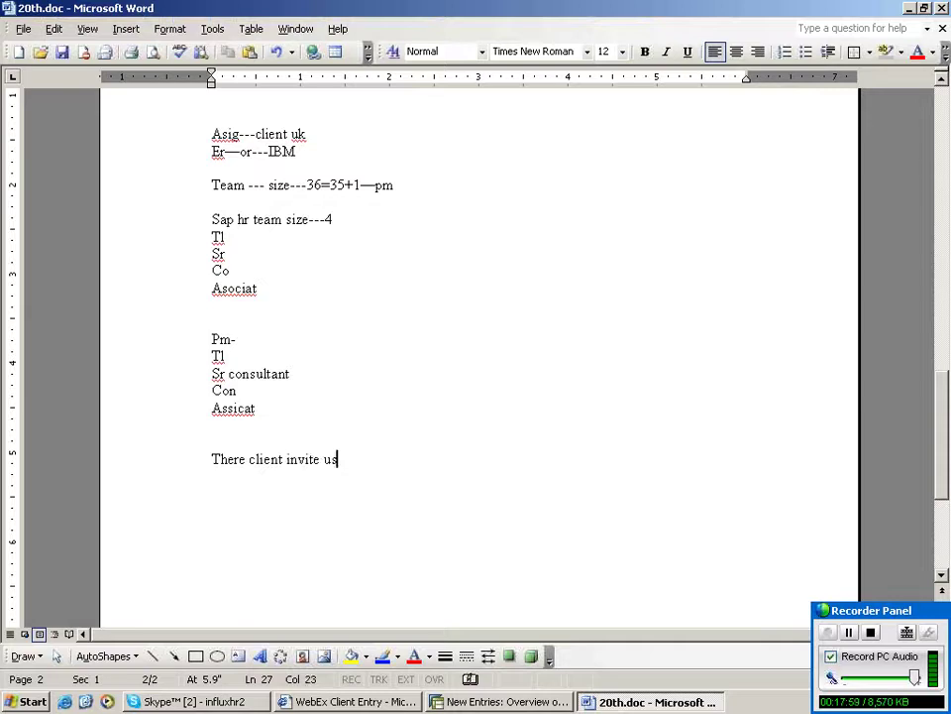
key("BackSpace")
key("BackSpace")
key("BackSpace")
key("BackSpace")
key("BackSpace")
key("BackSpace")
key("BackSpace")
key("BackSpace")
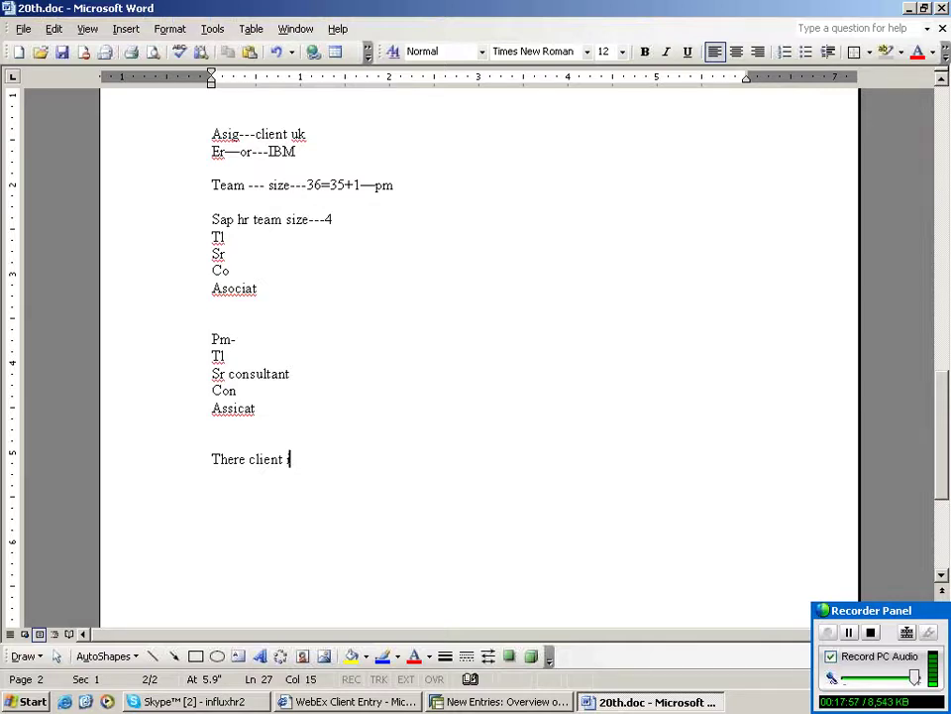
type("nvite us in a kick off m")
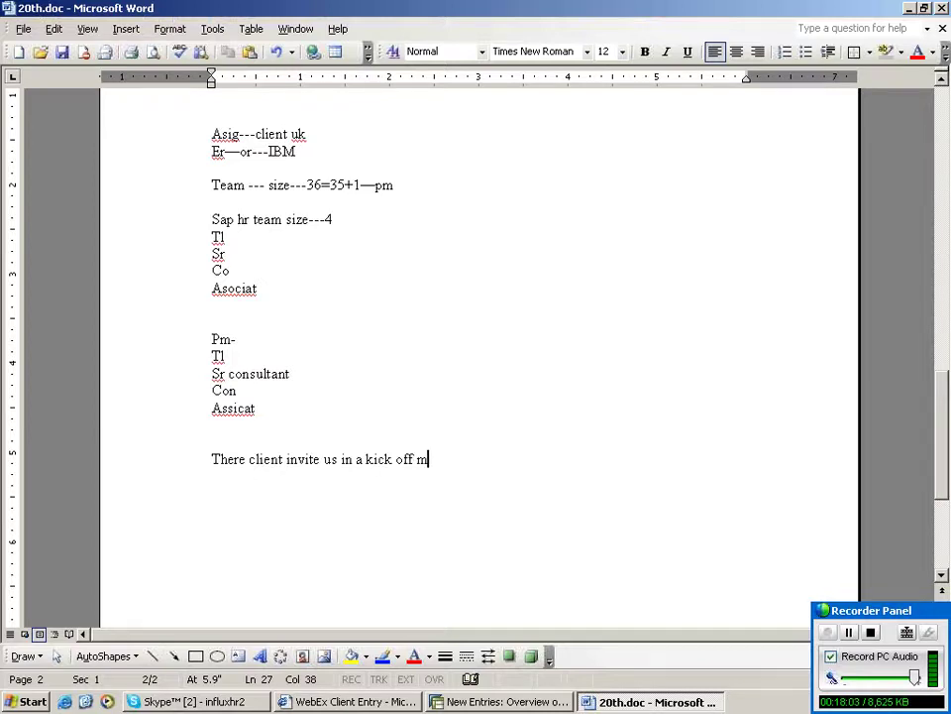
type("eeting")
- Add the line "Is a part of project preparation" below the client invitation line and leave a blank line after it
key("Return")
type("Is ")
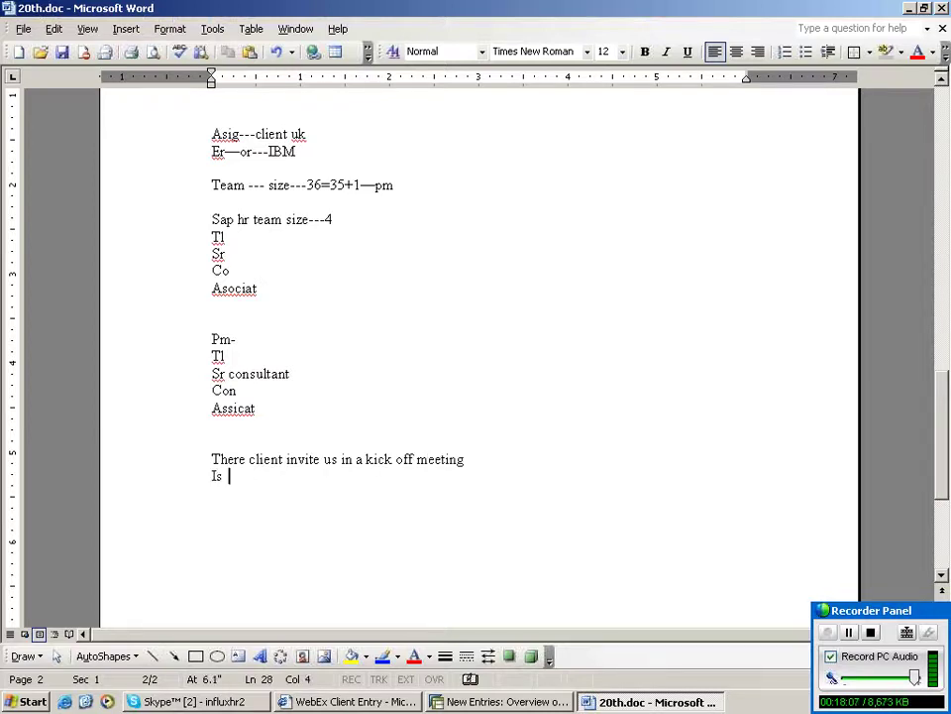
type(" a part of")
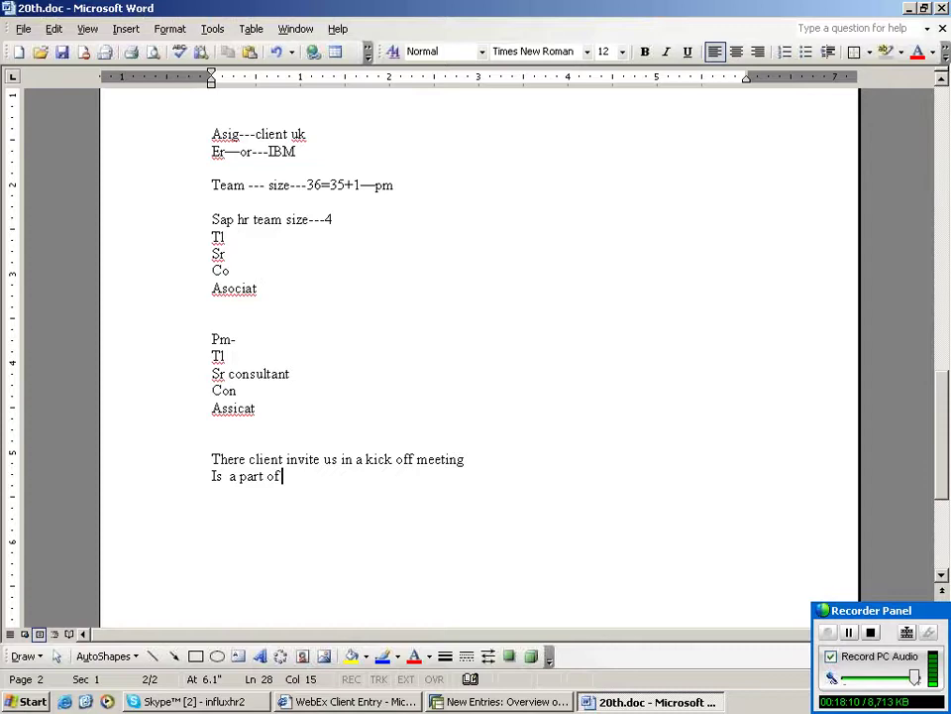
type(" proe")
key("BackSpace")
key("BackSpace")
key("BackSpace")
key("BackSpace")
key("BackSpace")
type("project preparation")
key("Return")
key("Return")
- Enter the heading "1.project preparation" with "Kick off meeting" on the line below it
type("1.")
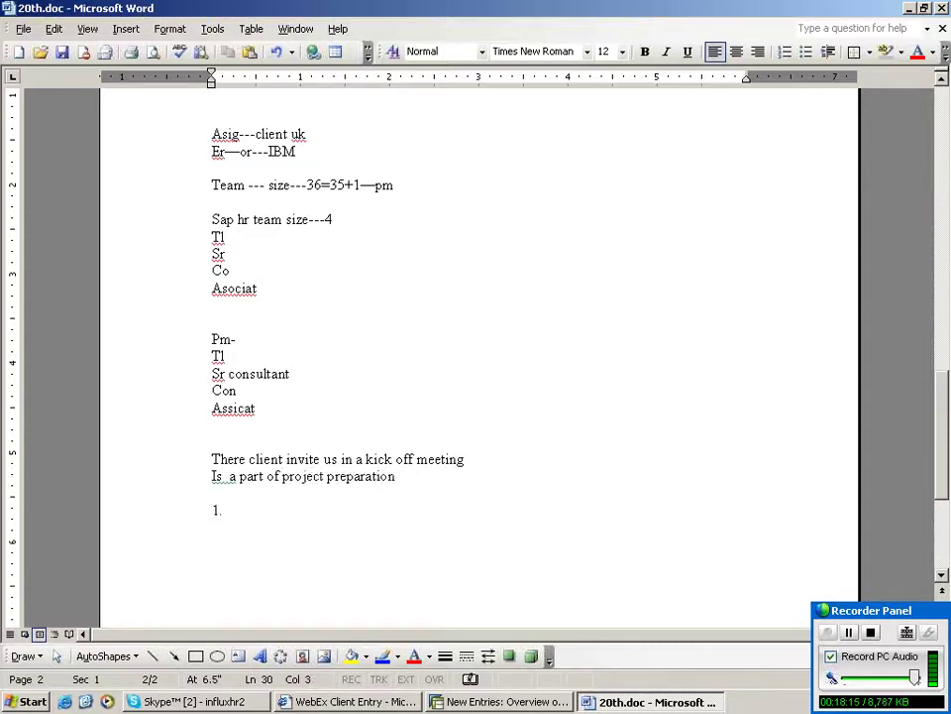
type(" r")
key("BackSpace")
key("BackSpace")
type("project prepar")
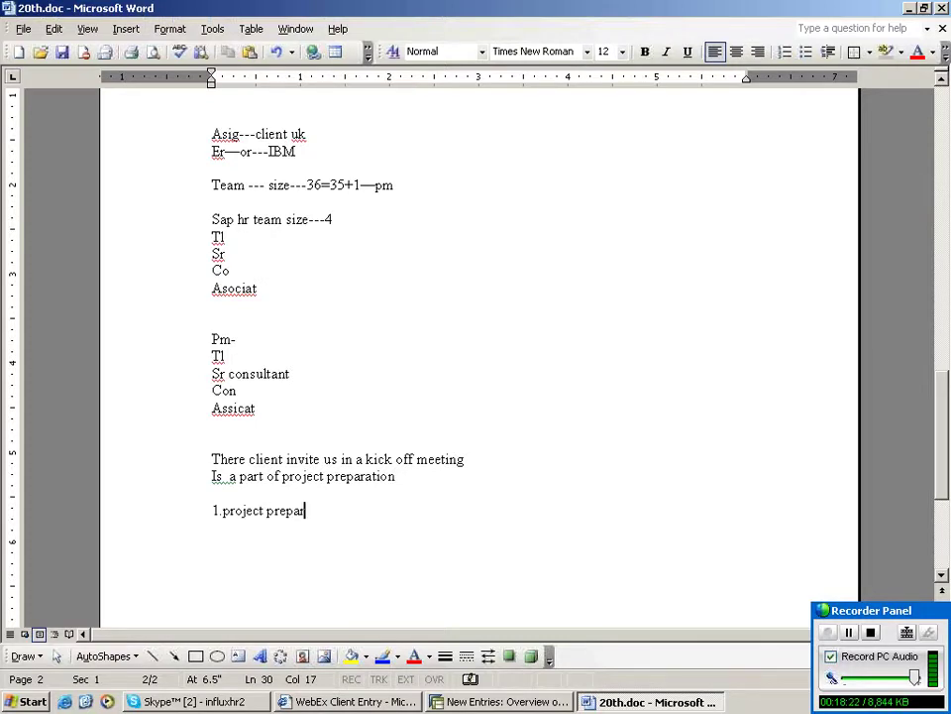
type("ation")
key("Return")
type("k")
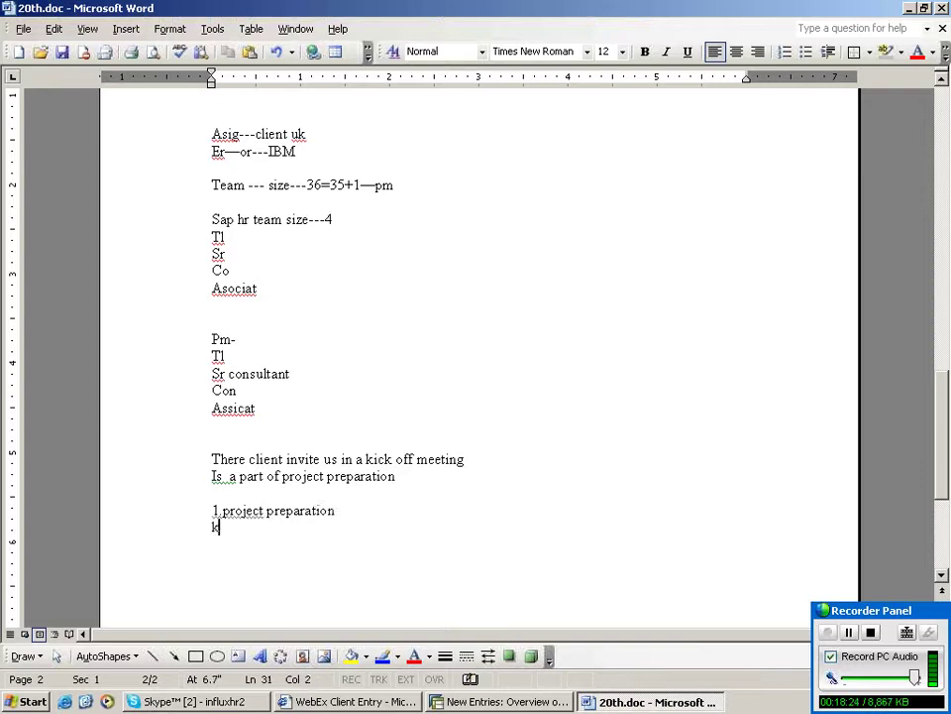
type("ick off meeting")
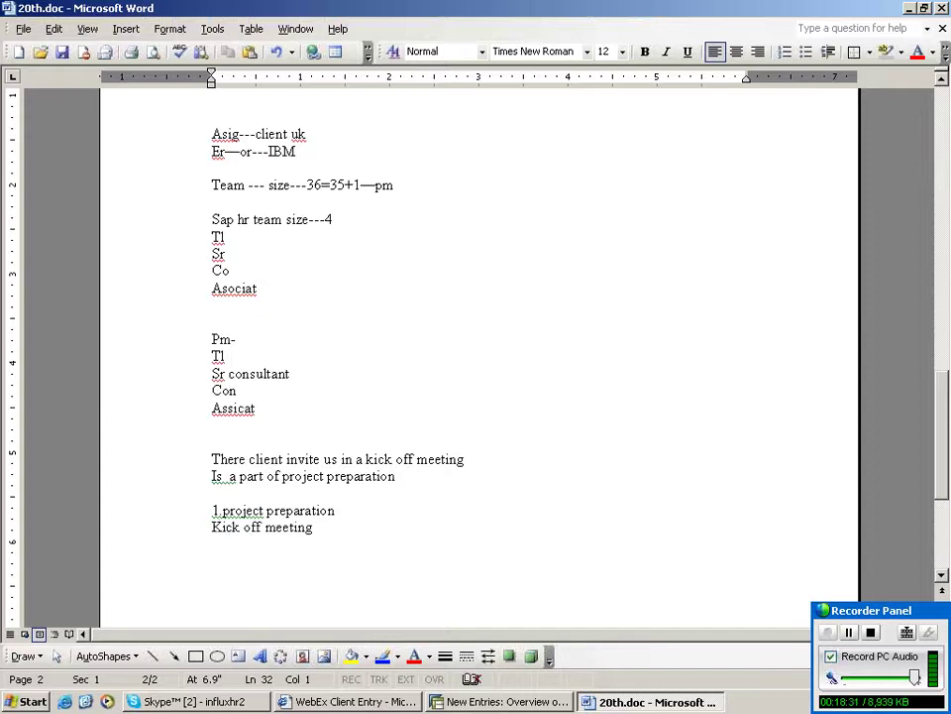
- Add the lines "36—guest" and "Objective" below the kick off meeting line
type("36--")
key("BackSpace")
type("guest")
key("Return")
type("t")
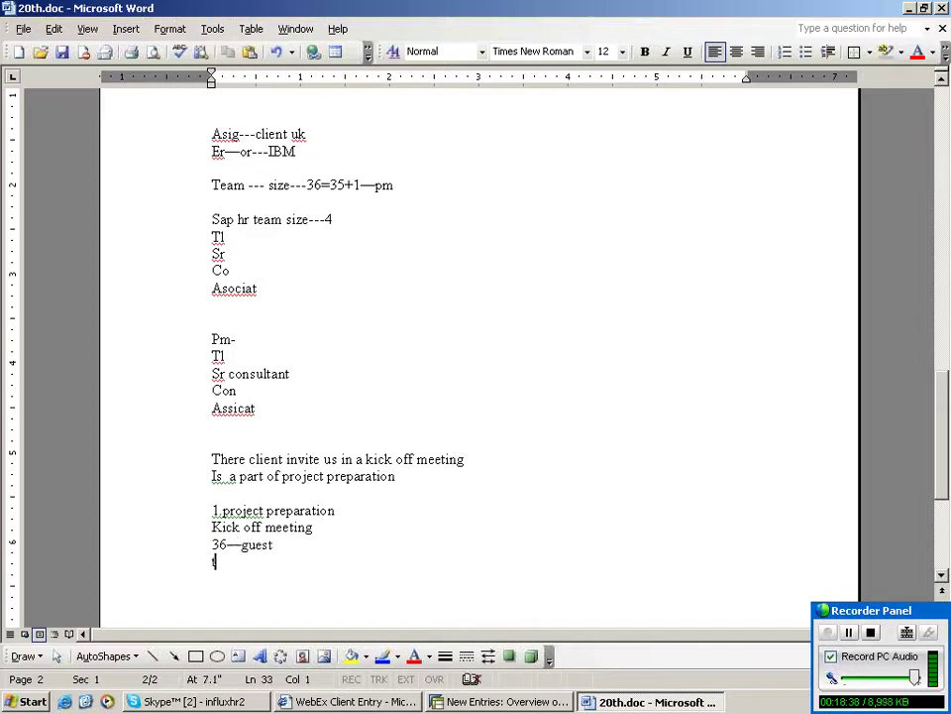
key("BackSpace")
type("ob")
type("jective")
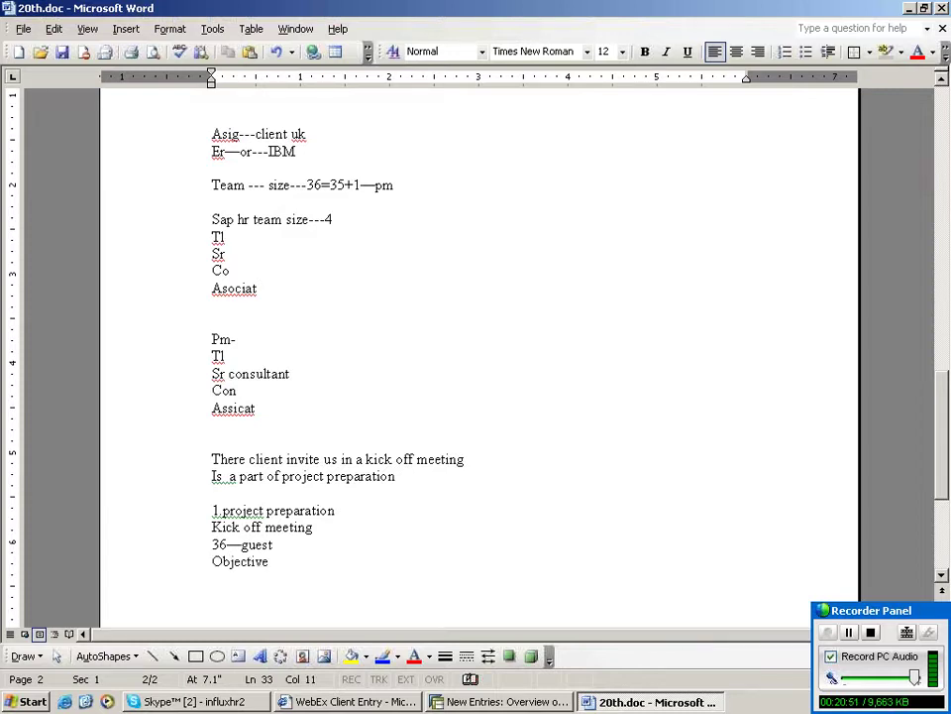
- Change "Objective" to "Objectives" and add the line "Milestone--" below it
key("BackSpace")
type("s")
key("BackSpace")
type("s")
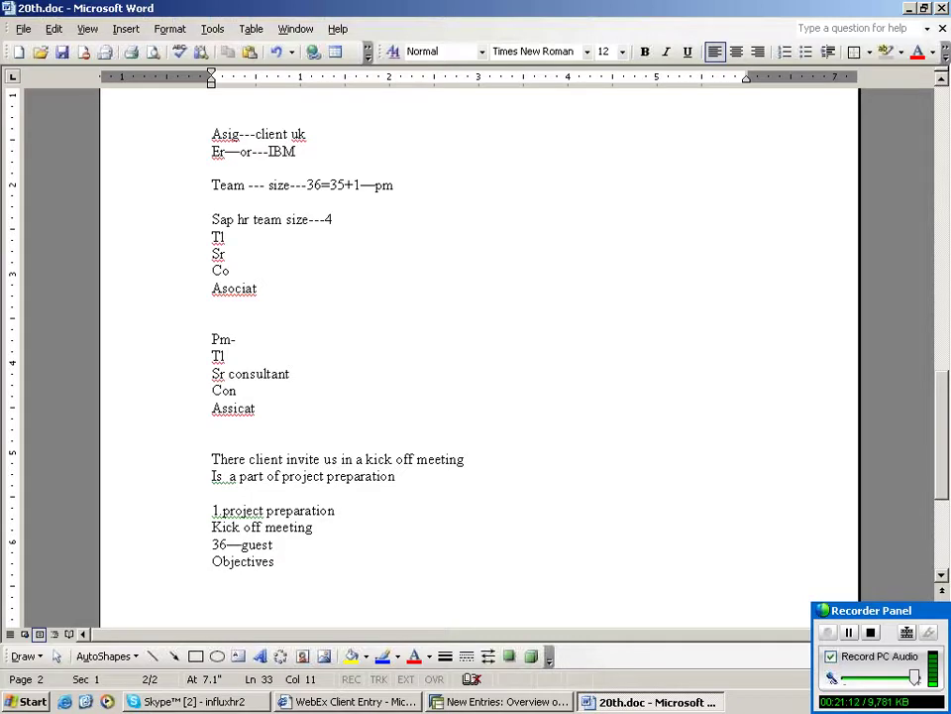
key("Return")
type("Mile ")
type("tone--")
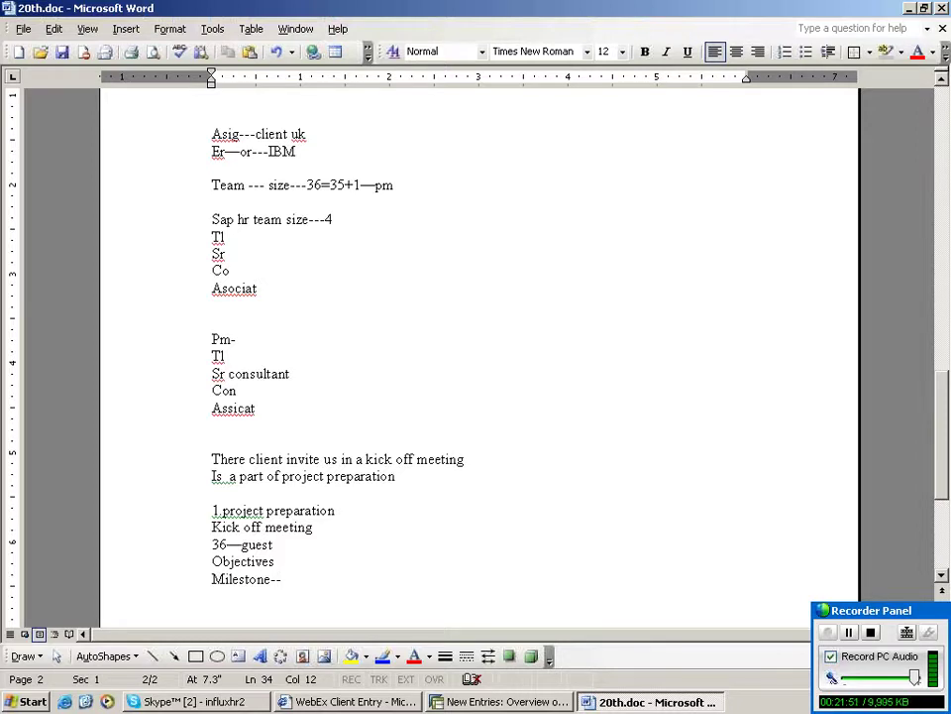
- Add the lines "Role" and "Company--" below the milestone line
key("Return")
type("role")
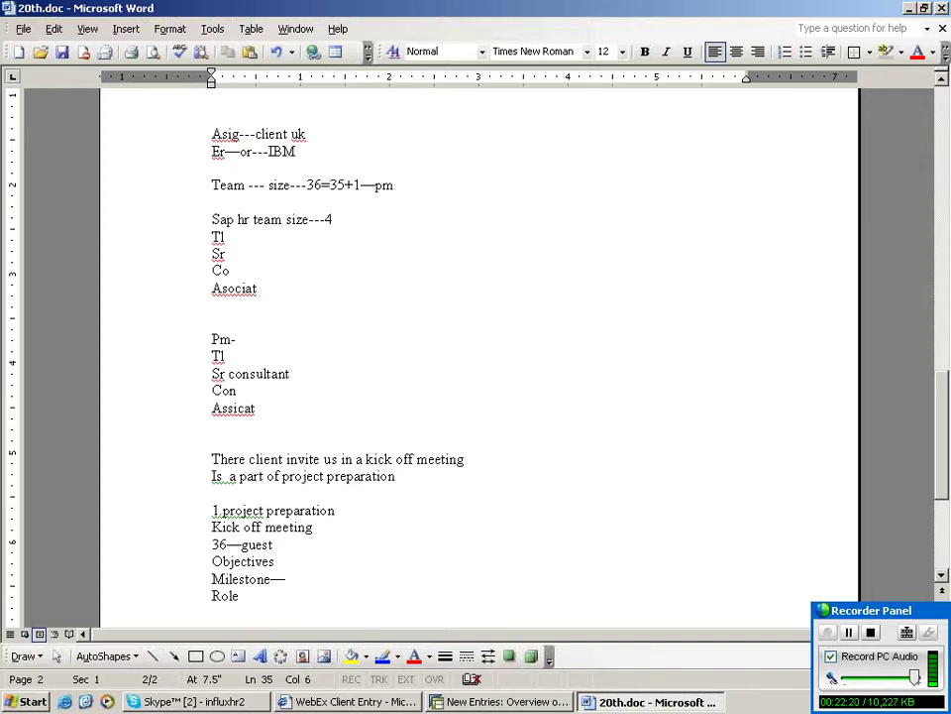
key("Return")
type("com")
type("pany--")
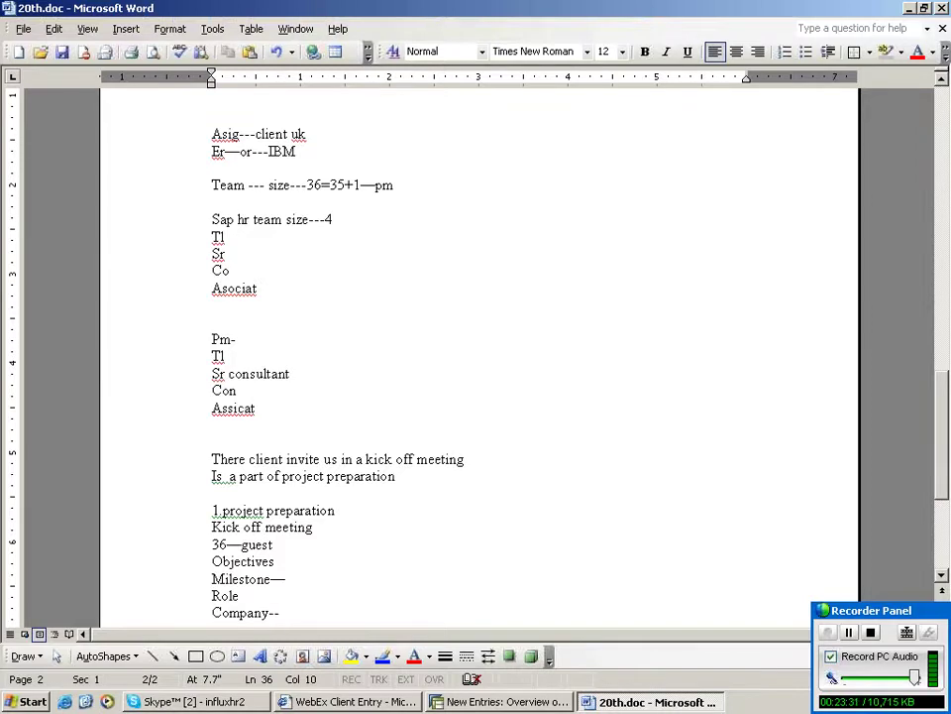
- Leave blank lines below the company line, enter the numbered heading "2. bbp—busniness blue print", and end the numbering after it
key("Return")
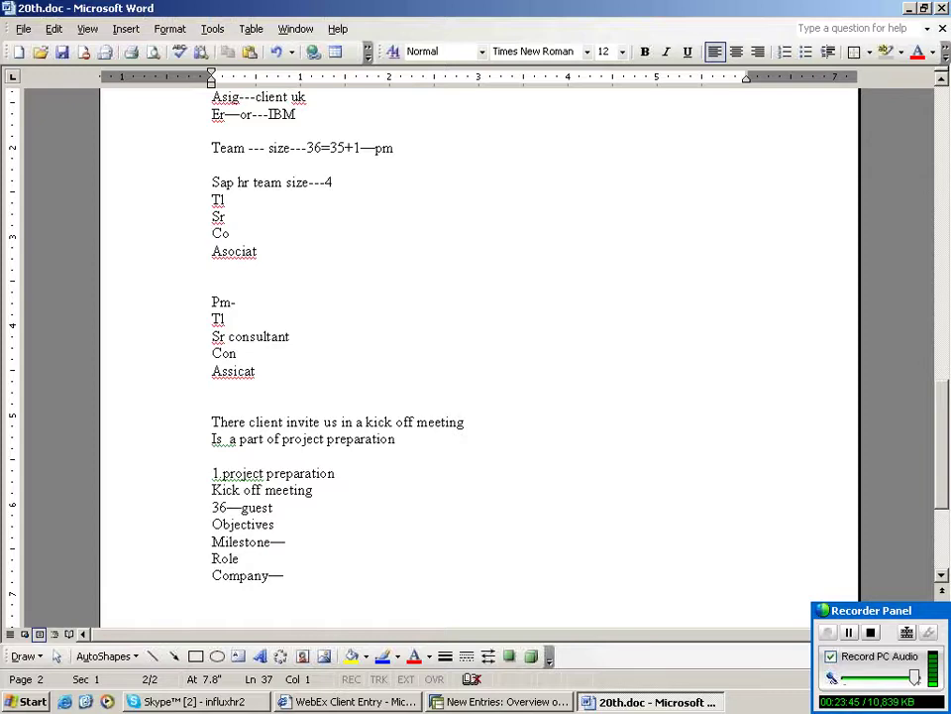
key("Return")
key("Return")
type("2")
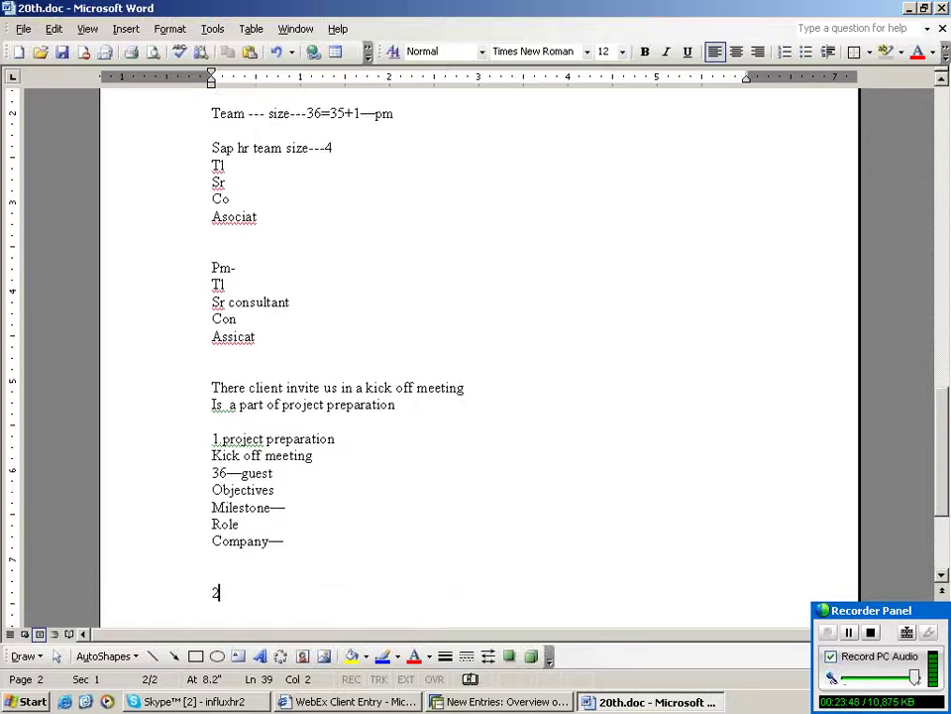
type(".")
key("BackSpace")
key("BackSpace")
key("BackSpace")
type(".  bbp--bus")
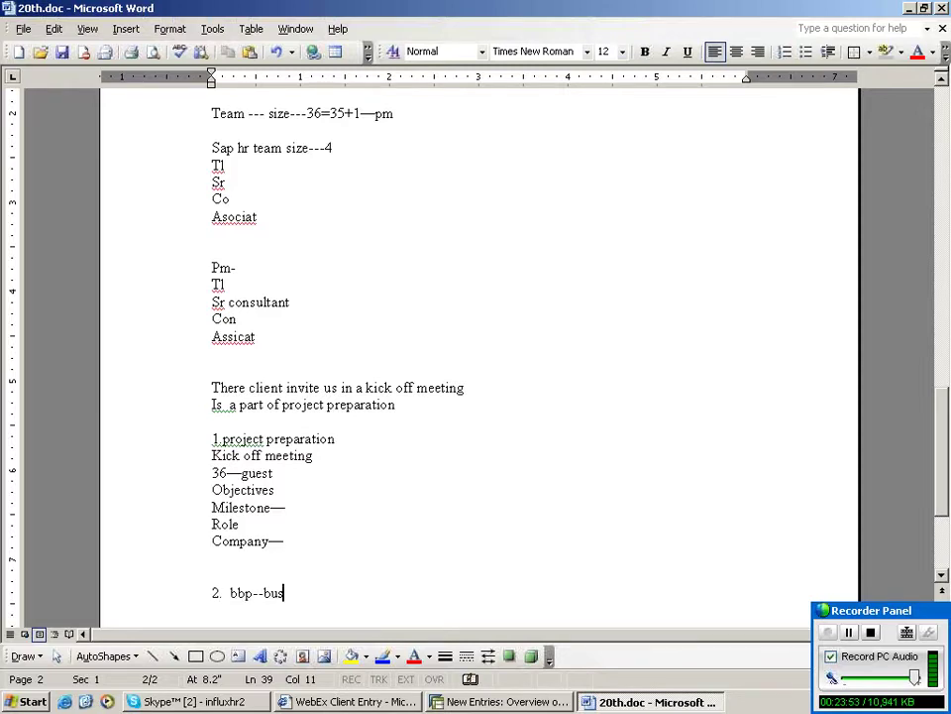
type("niness b")
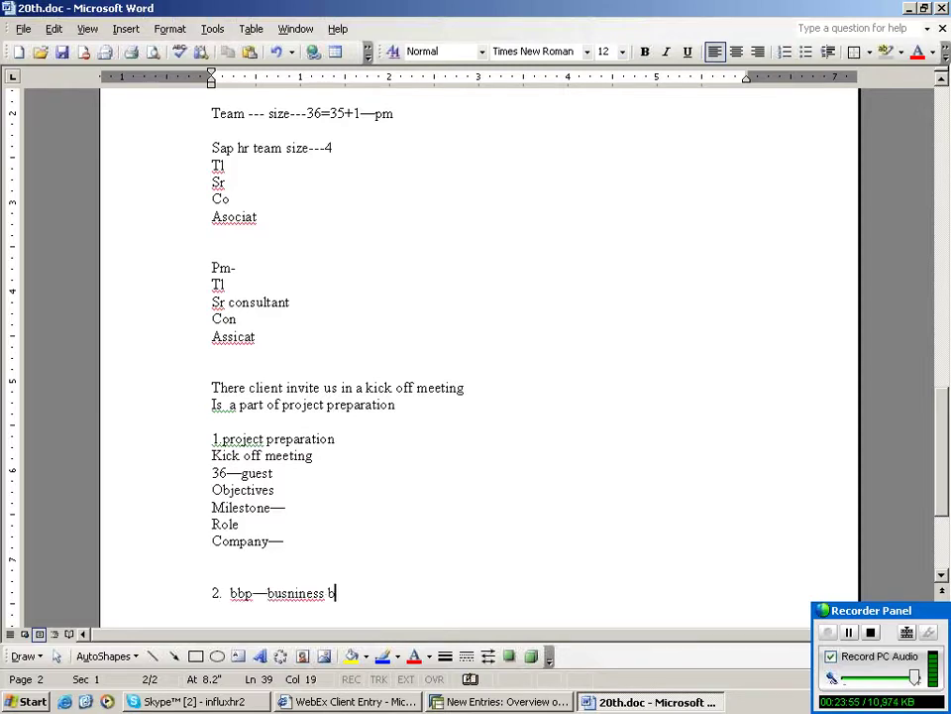
key("ctrl+z")
key("ctrl+z")
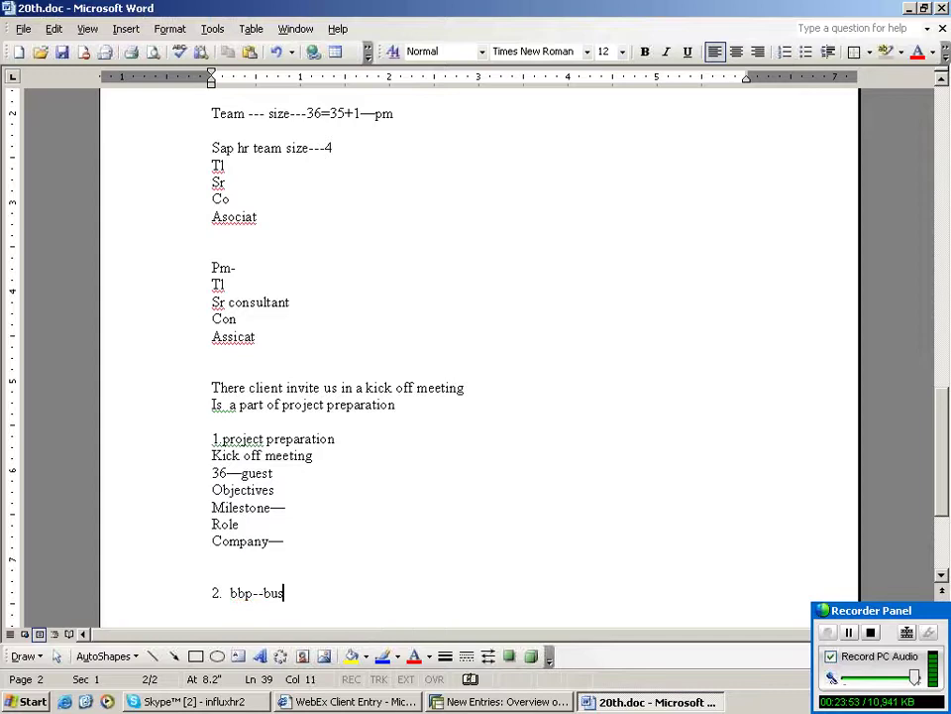
type("niness blue print")
key("Return")
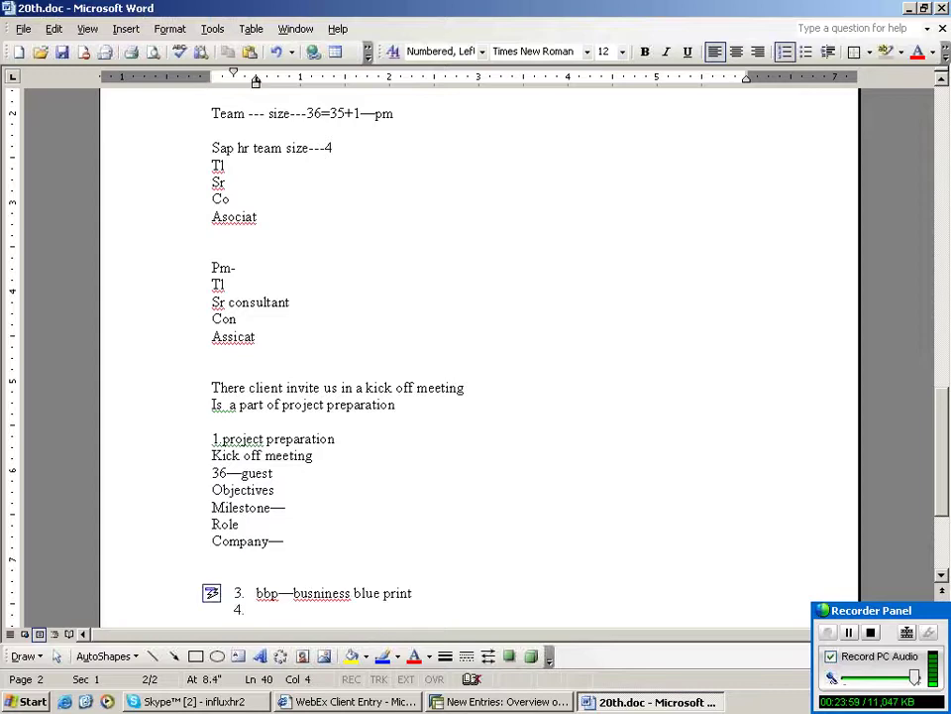
key("Return")
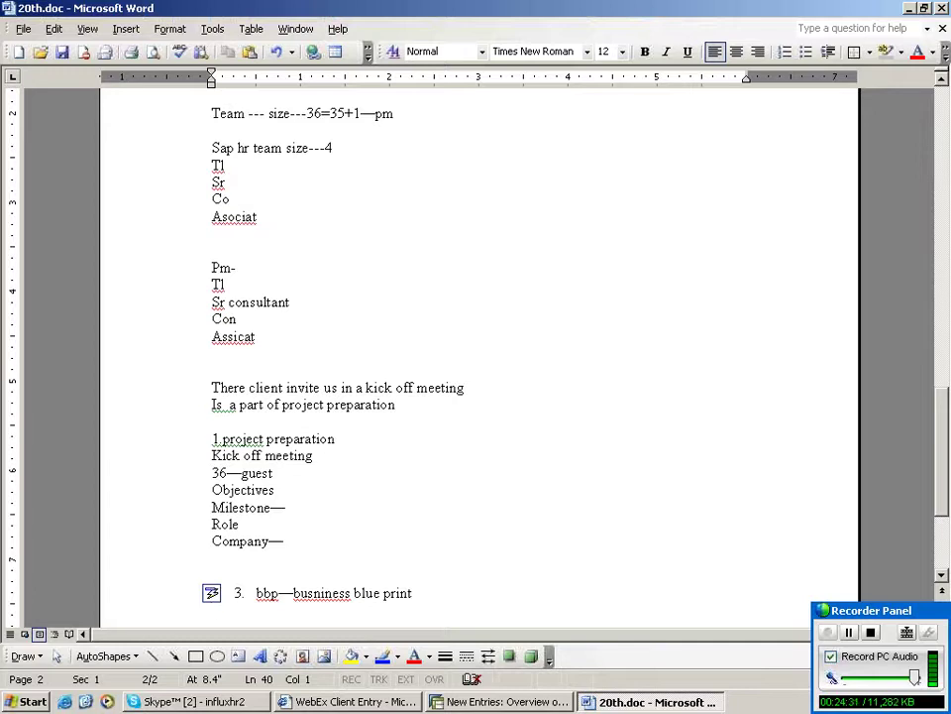
- Enter the unnumbered line "it contains many docuent" below the business blue print heading
type("it is")
key("BackSpace")
key("BackSpace")
key("BackSpace")
type("is")
key("BackSpace")
key("BackSpace")
type("contains many docuent")
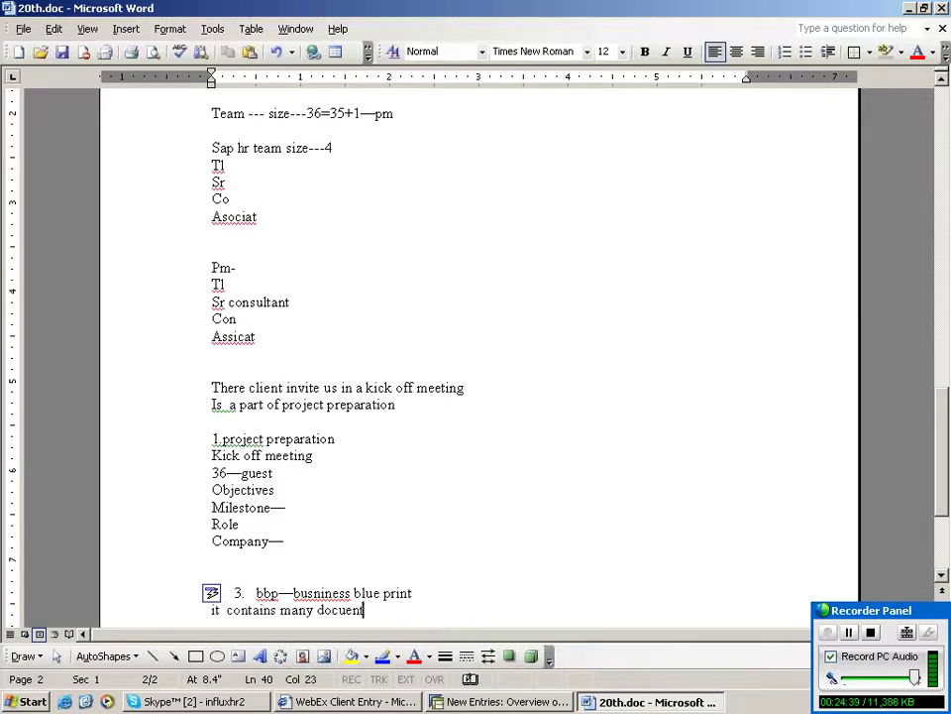
key("Return")
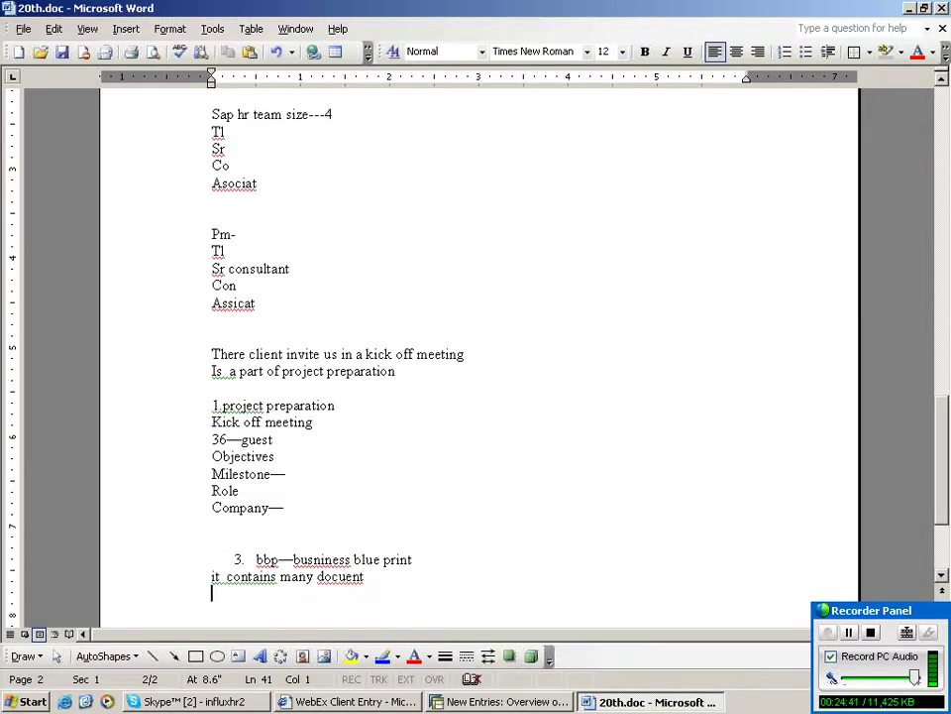
key("BackSpace")
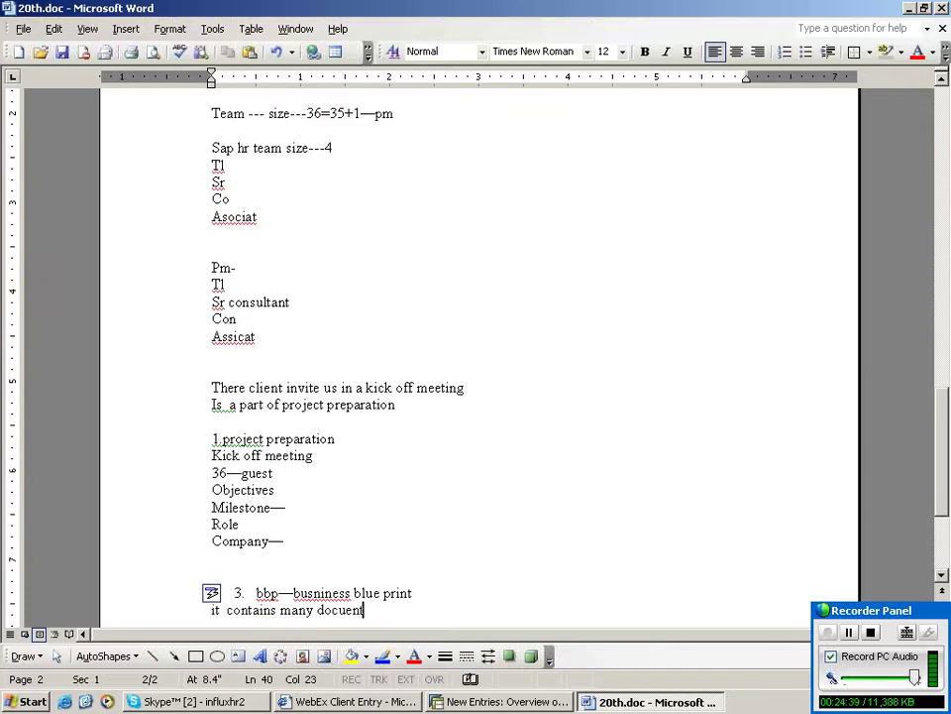
- List "as –is document" and "to – be document" on separate lines, each starting with a right arrow, below the documents line
key("Return")
type("--> as -")
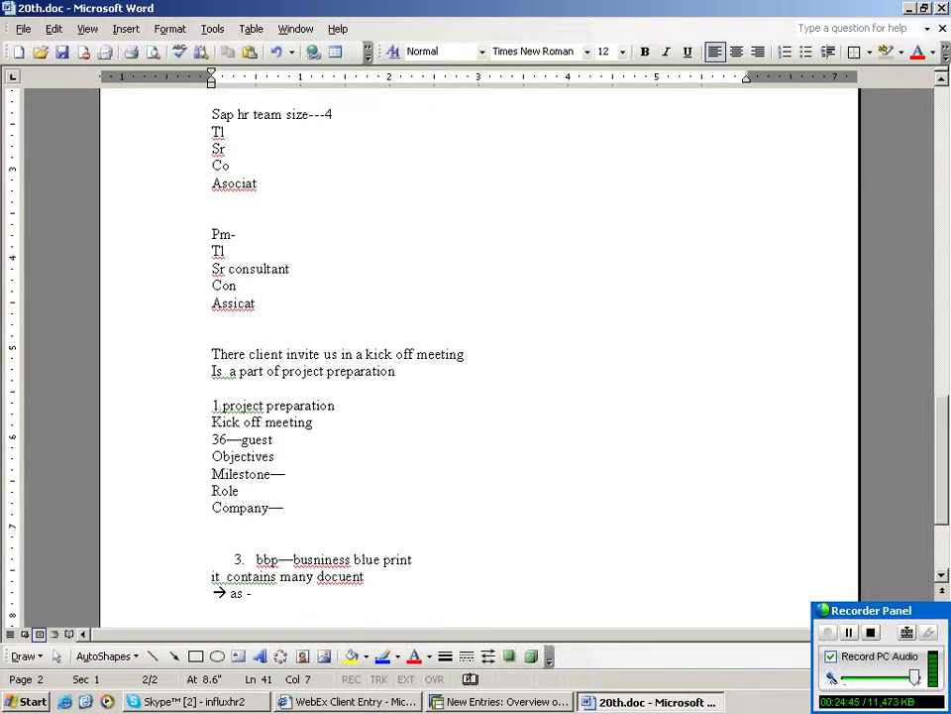
type("is document")
key("Return")
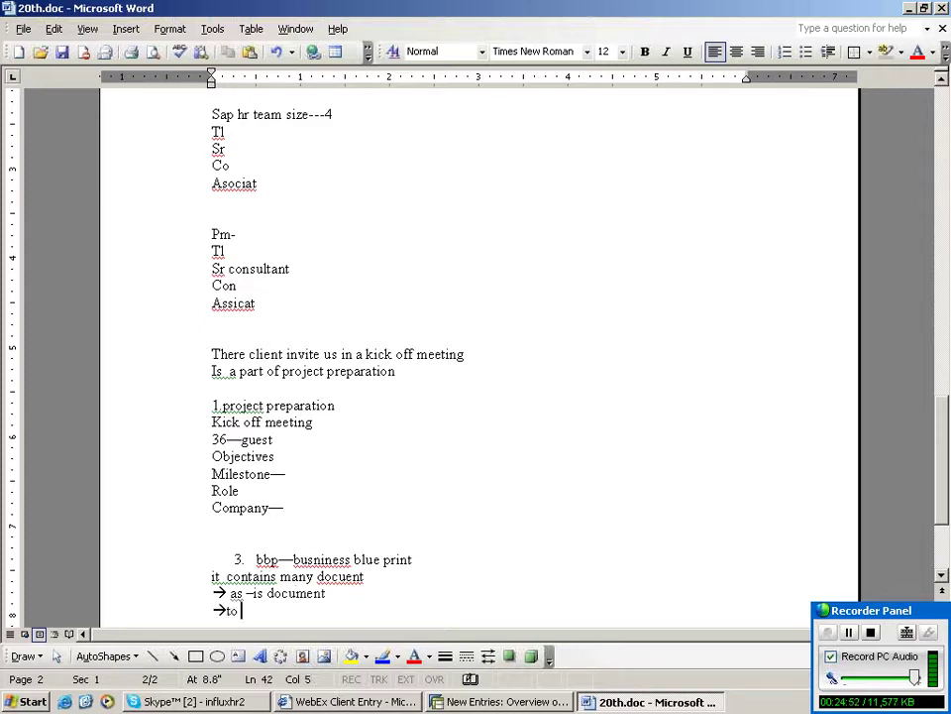
type("- be ")
type("documne")
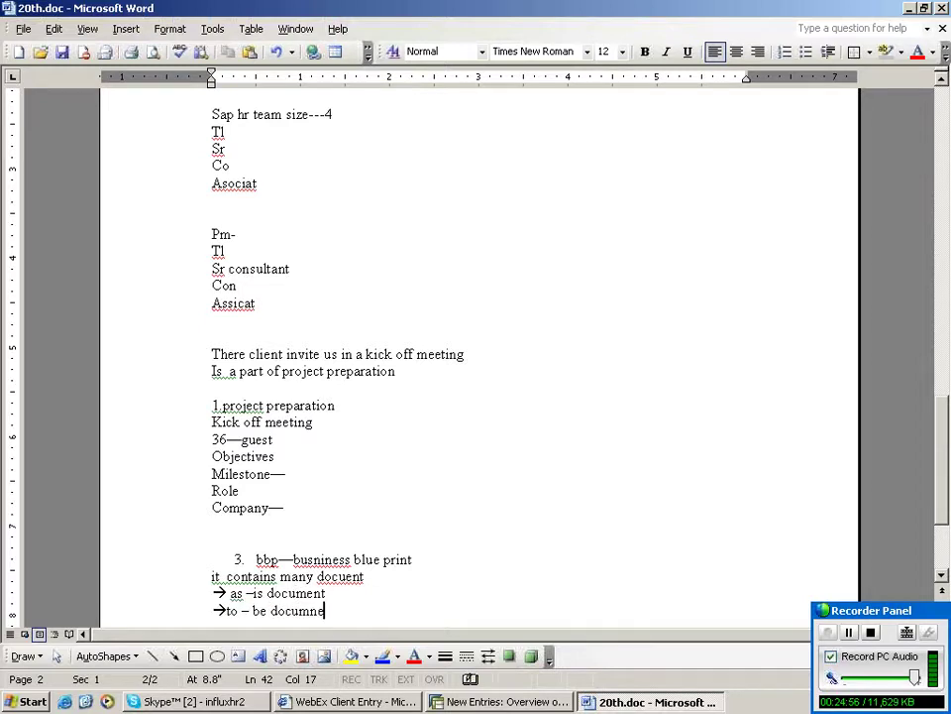
key("BackSpace")
key("BackSpace")
type("ent")
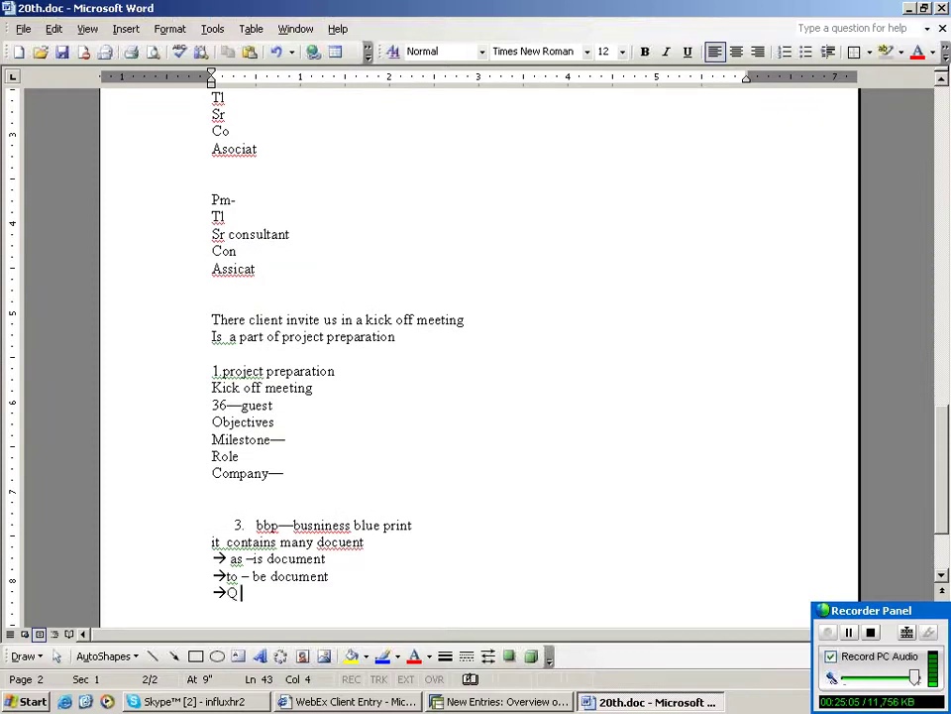
- Complete the third arrow item as "Q &A data base document" below the to-be document line
type("&")
key("BackSpace")
type("&A data base docu")
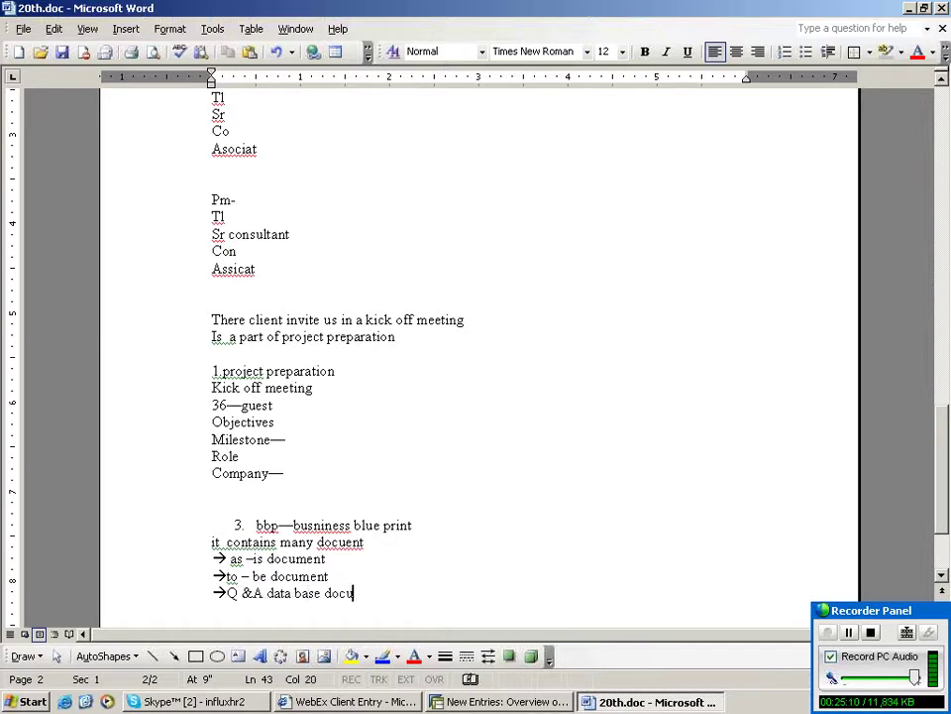
type("ment")
key("Return")
- Add the arrow items "fair bbp" and "issues data base", and leave blank lines below them
type("--")
type("ment")
key("Return")
type("-->")
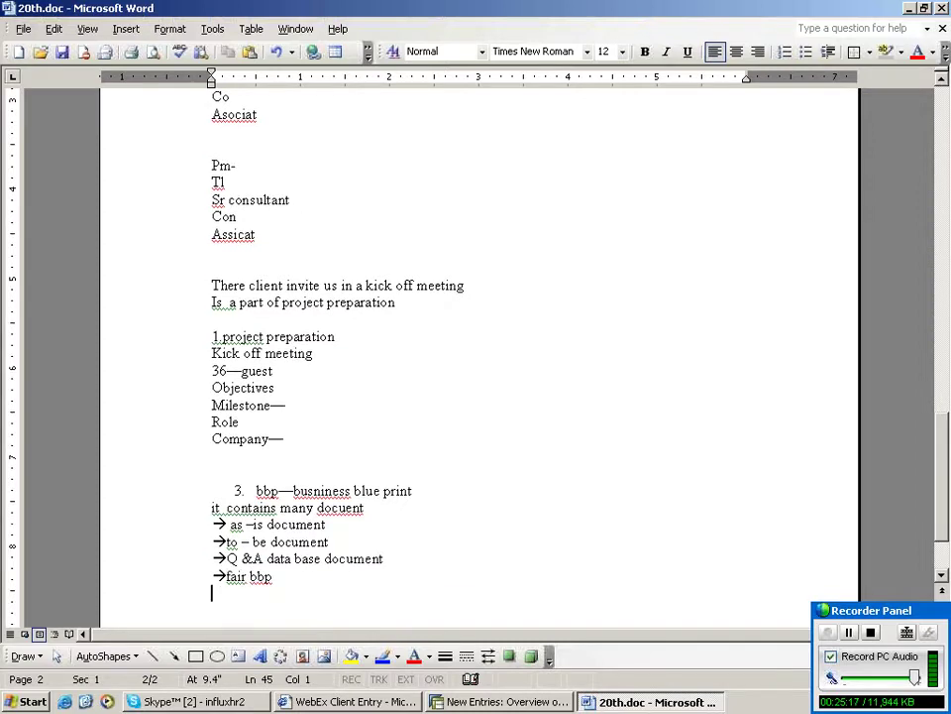
type("-->")
type("issues o")
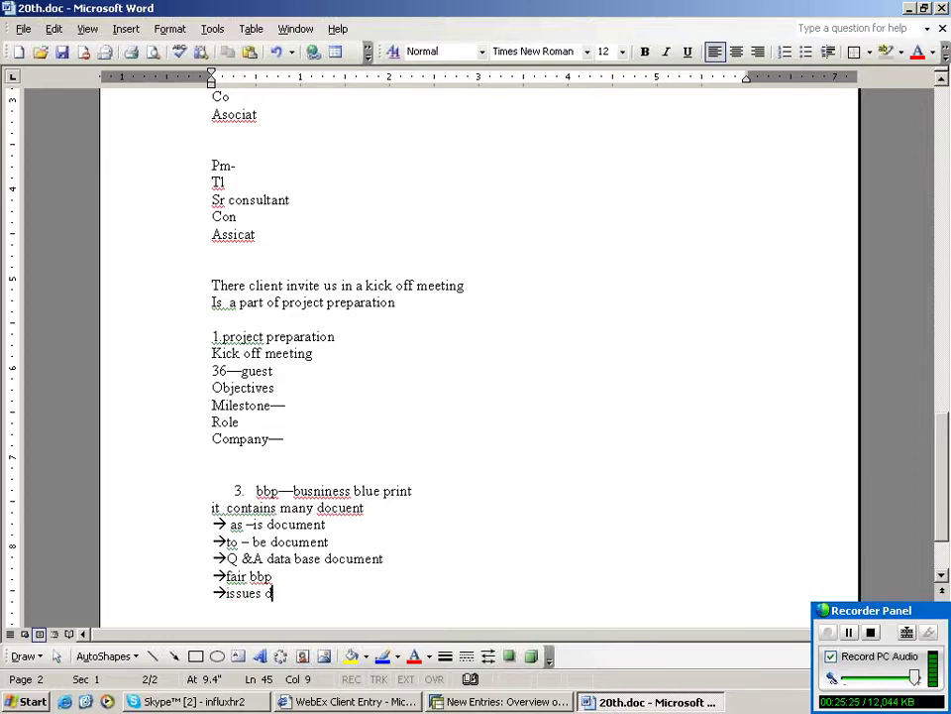
type("ata base")
key("Return")
key("Return")
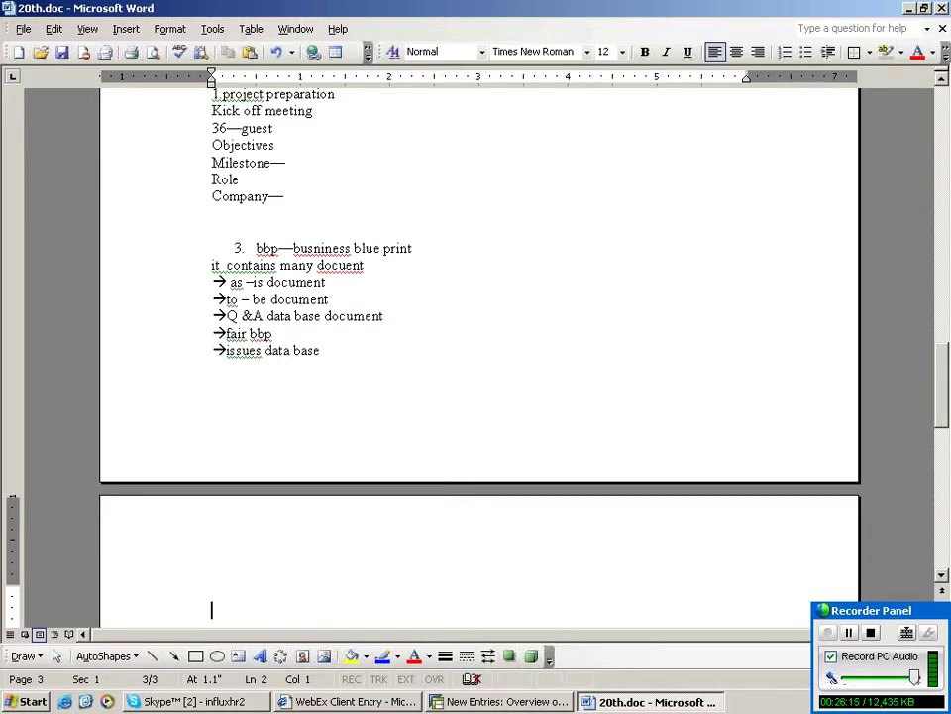
- Enter the line "As—is—document is the existed business process in the company" near the start of the third page
scroll(480, 347, "down", 2)
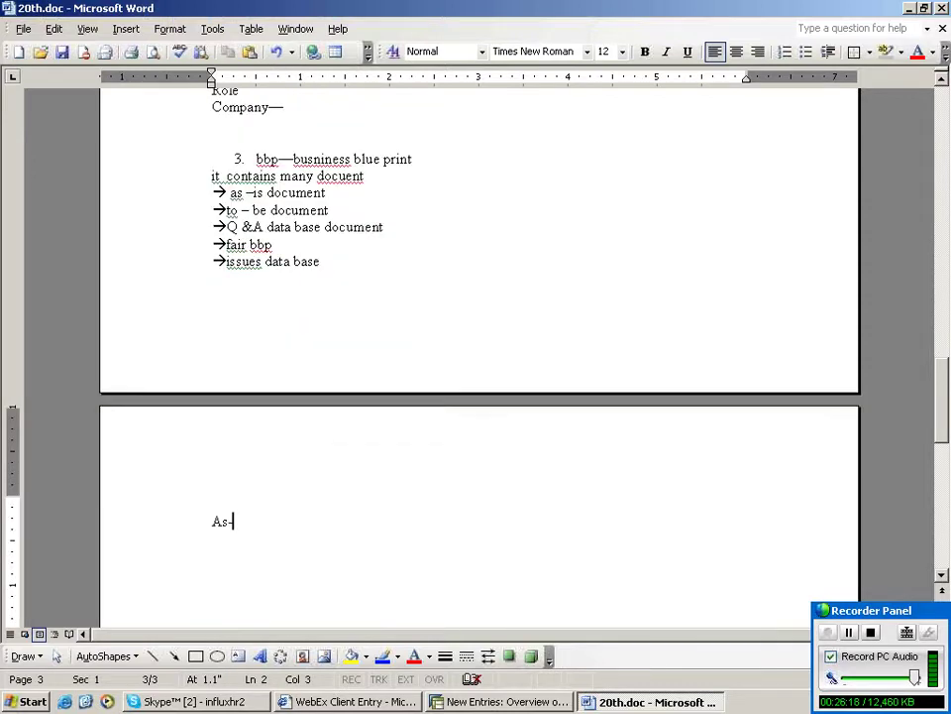
type("is--o")
type("ou")
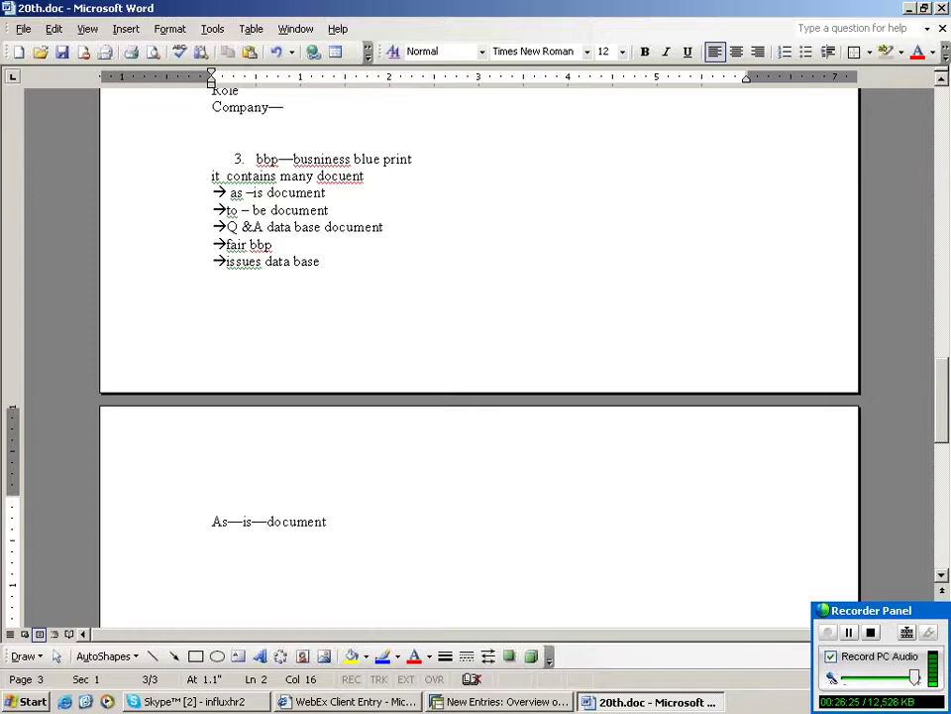
type("is—document is")
type("the exist")
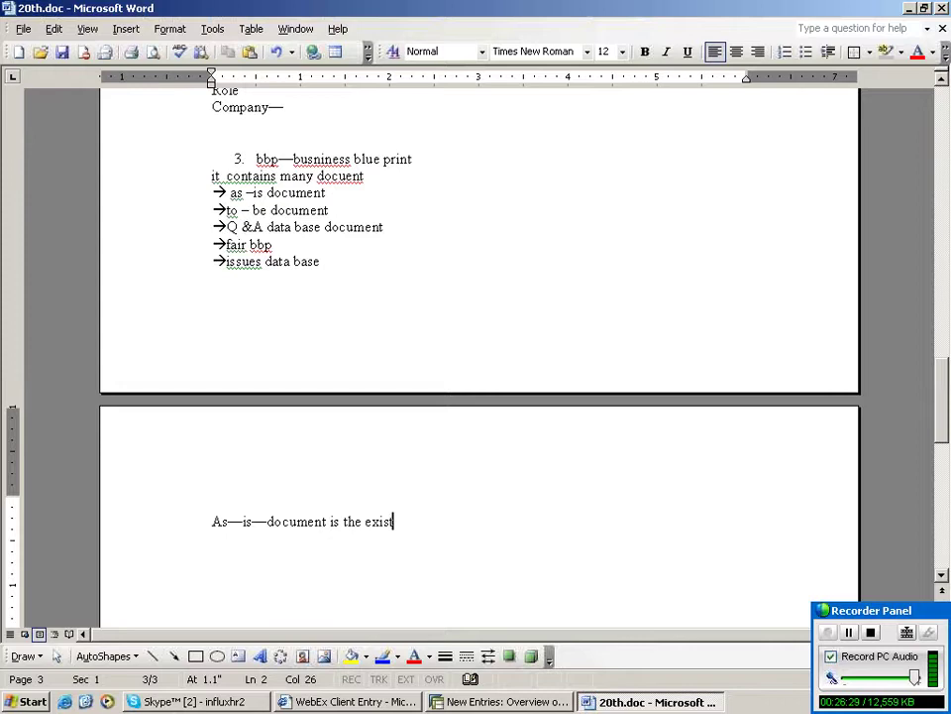
type("ed bu")
type("ed business p")
type("rices")
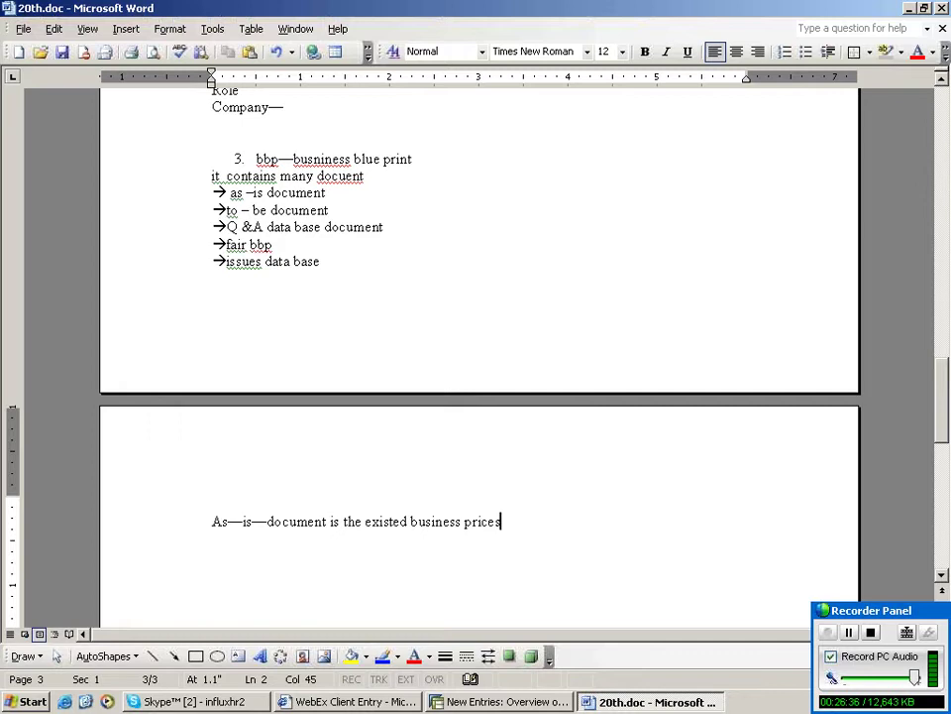
key("BackSpace")
key("BackSpace")
key("BackSpace")
key("BackSpace")
type("ocess in the c")
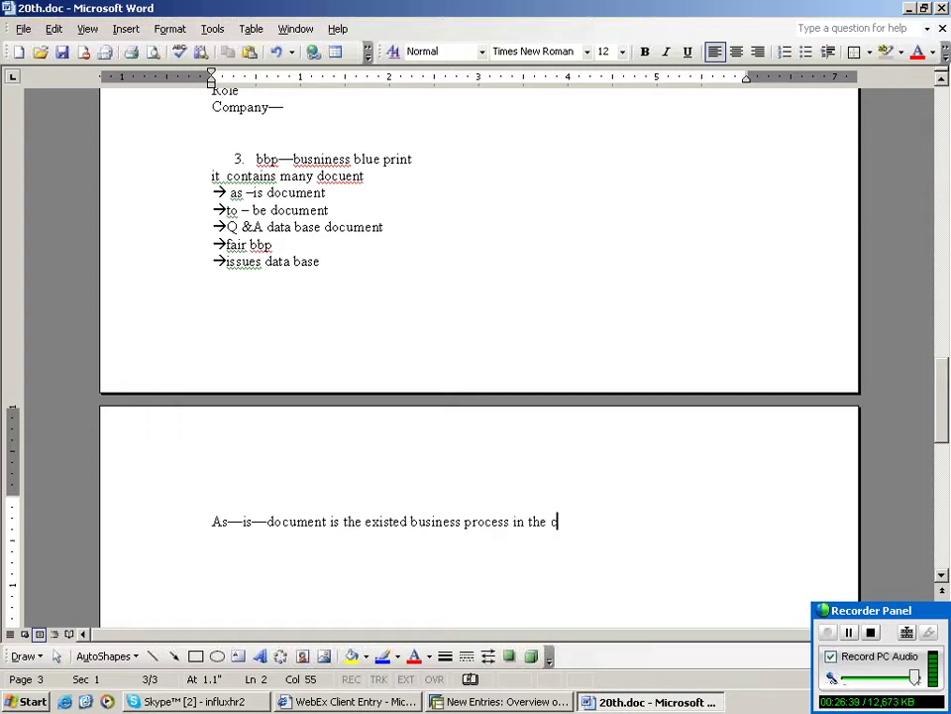
key("BackSpace")
key("BackSpace")
key("BackSpace")
key("BackSpace")
key("BackSpace")
key("BackSpace")
key("BackSpace")
key("BackSpace")
type("in the comapny")
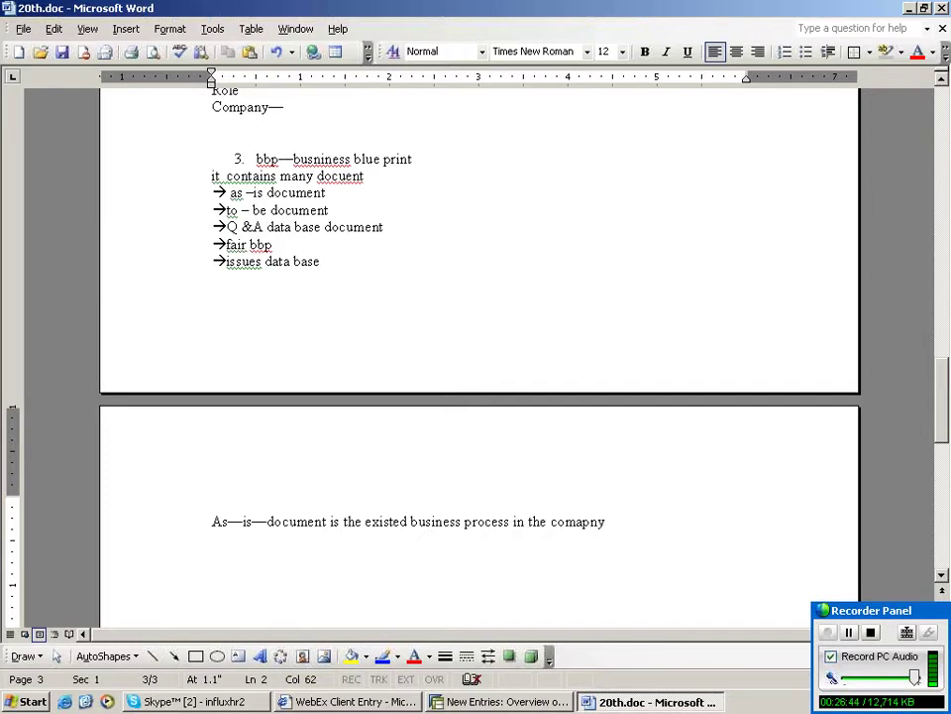
key("Return")
- List "Hiring—", "Breaks" and "Dws" on separate lines below the as-is document definition
type("hir")
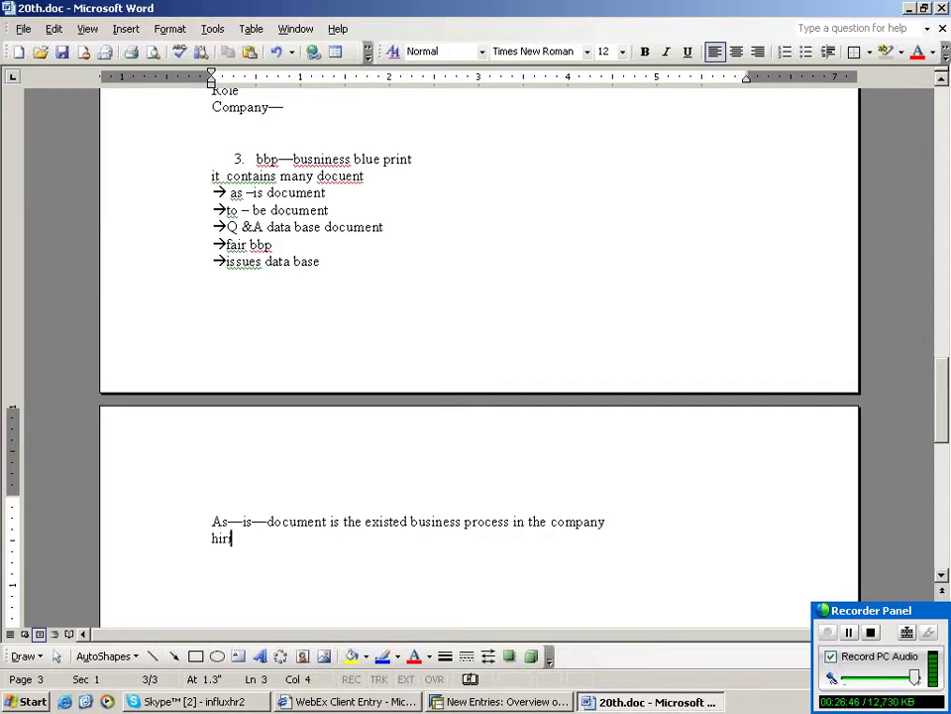
type("ing--")
key("ctrl+z")
key("ctrl+z")
key("ctrl+z")
type("ing--")
key("Return")
type("breaks")
key("Return")
type("o")
type("ws")
key("Return")
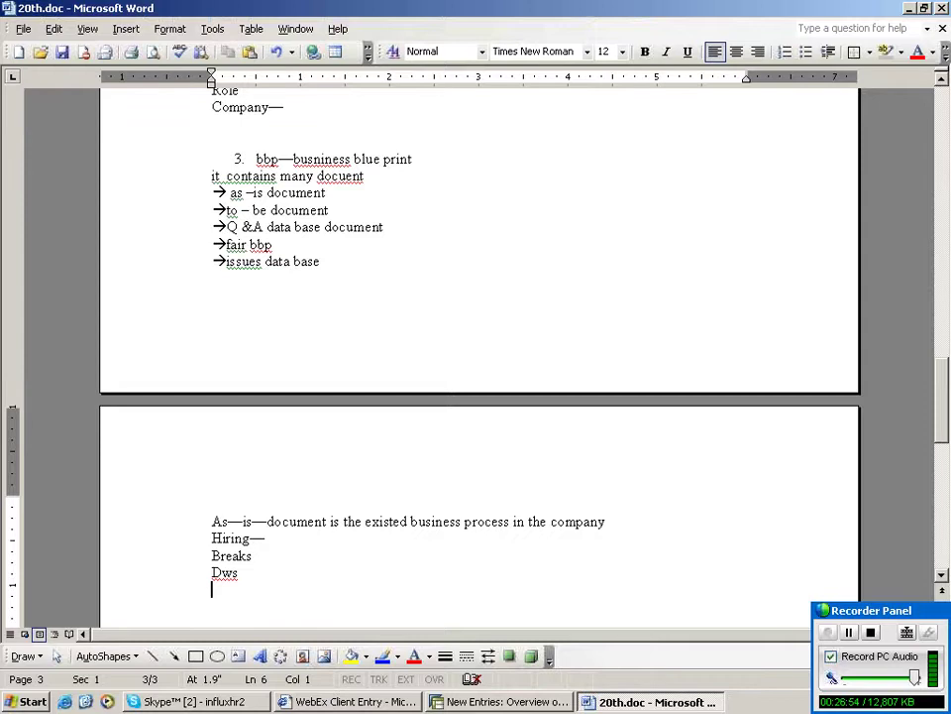
- Add "Leaves" and "Salary" on separate lines below "Dws"
type("leaves")
key("Return")
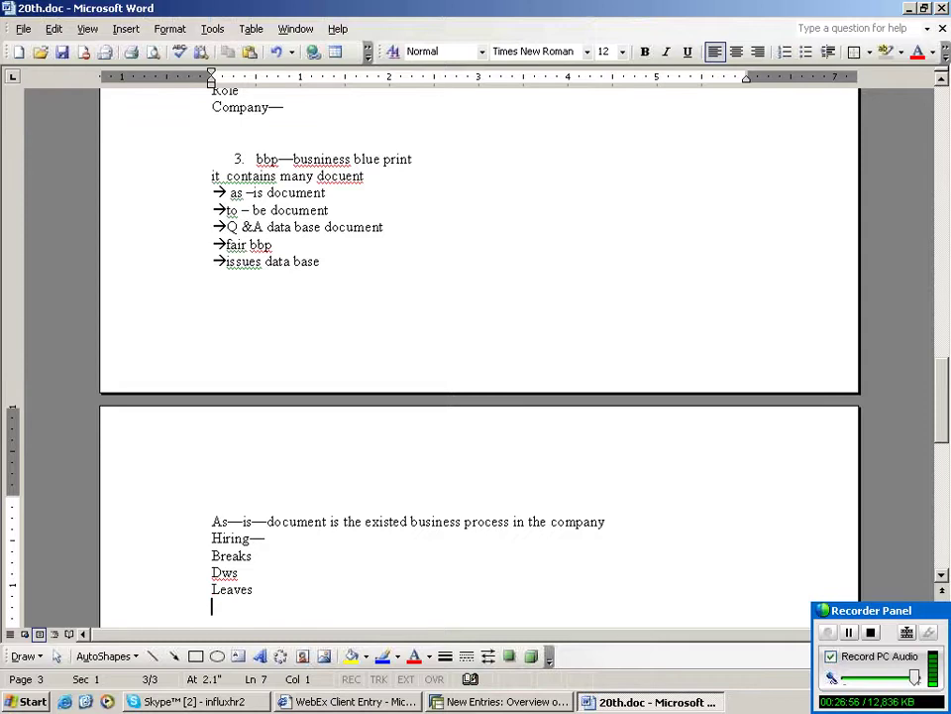
key("BackSpace")
key("BackSpace")
key("BackSpace")
key("BackSpace")
key("BackSpace")
key("BackSpace")
key("BackSpace")
type("leaves")
key("Return")
type("salary")
key("Return")
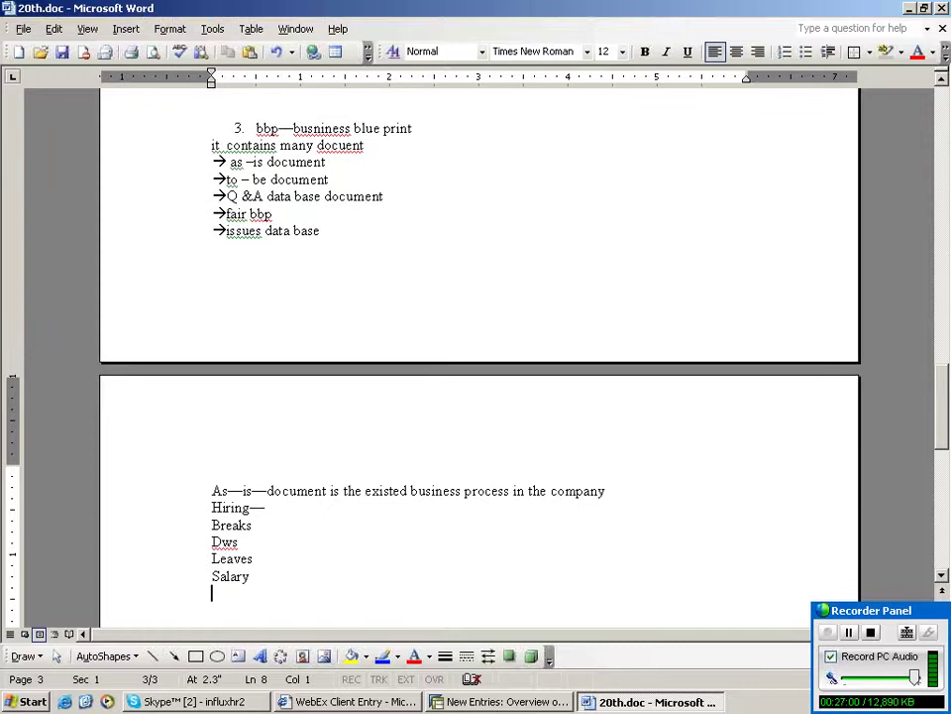
- Add "Training" and "Qualify" on separate lines below "Salary", and leave blank lines below the list
key("BackSpace")
key("BackSpace")
key("BackSpace")
key("BackSpace")
key("BackSpace")
key("BackSpace")
key("BackSpace")
type("salary")
key("Return")
type("training")
key("Return")
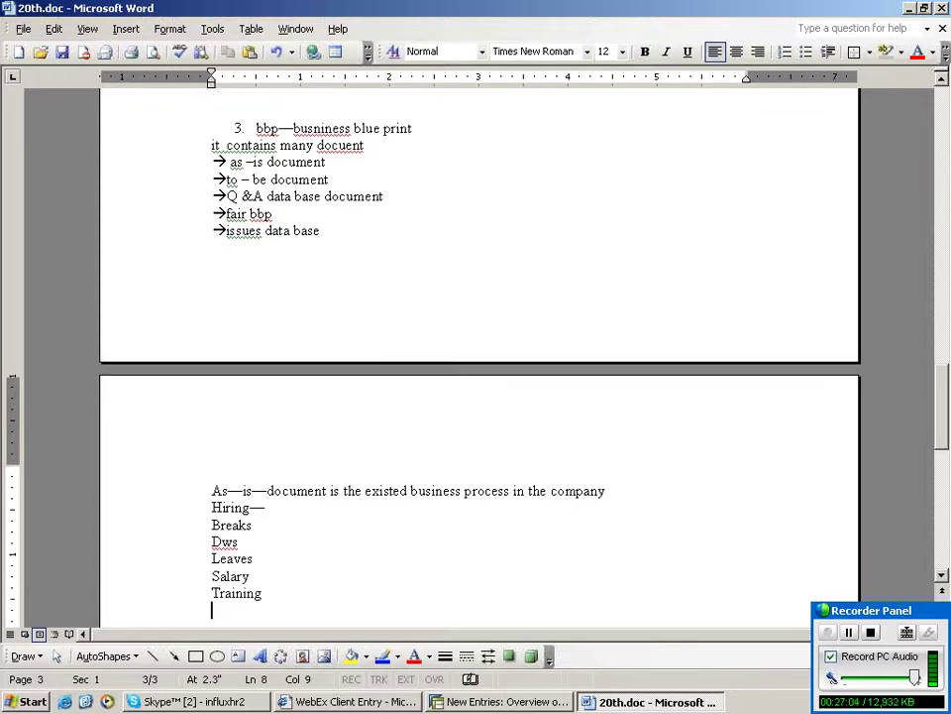
type("qui")
key("BackSpace")
type("alify")
key("Return")
key("Return")
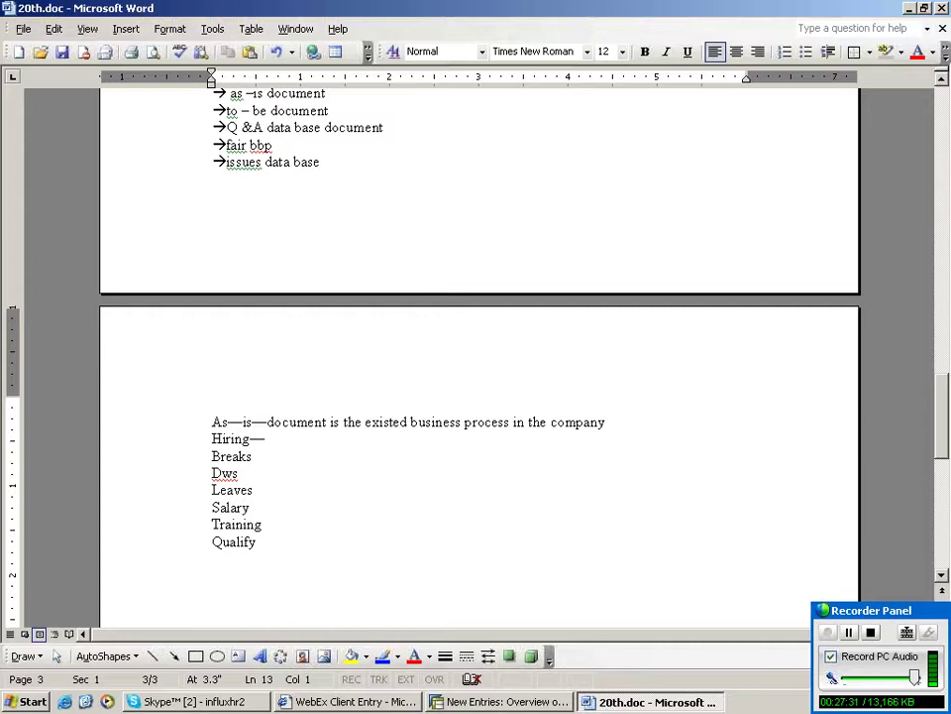
- Enter the heading "1.Questionaire—Q&A data base" below the list of business processes
type("1.Questionaire")
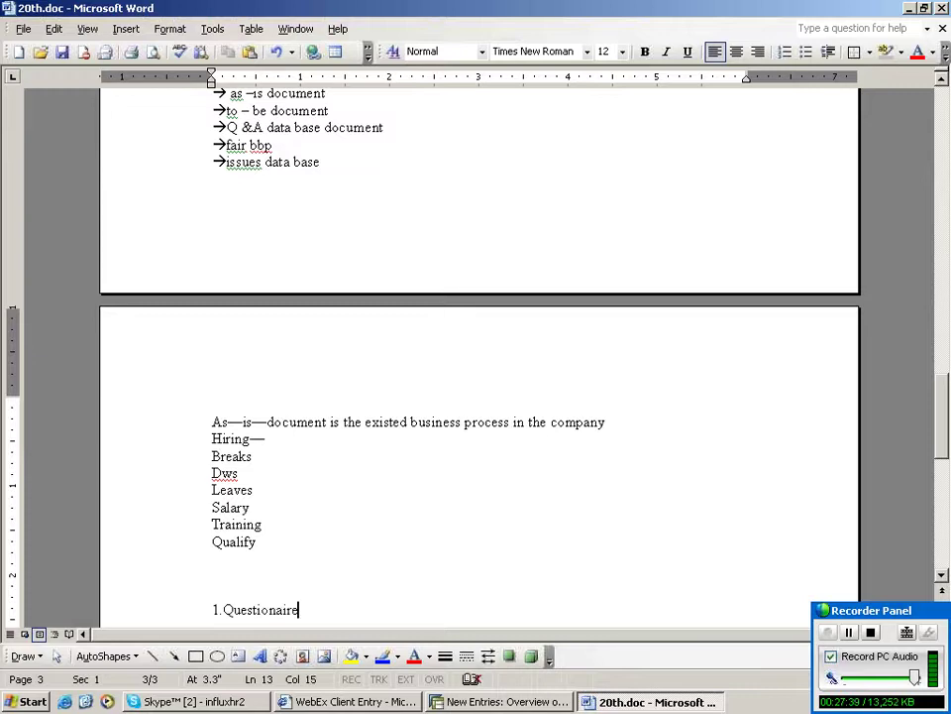
type("--Q")
type("&A")
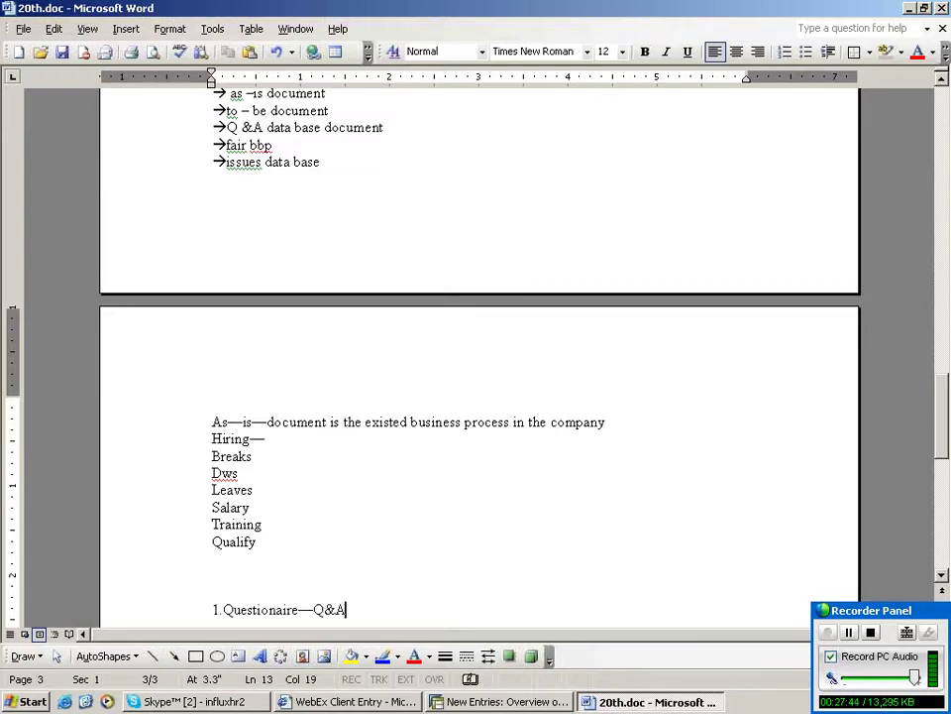
type(" data")
type("data base")
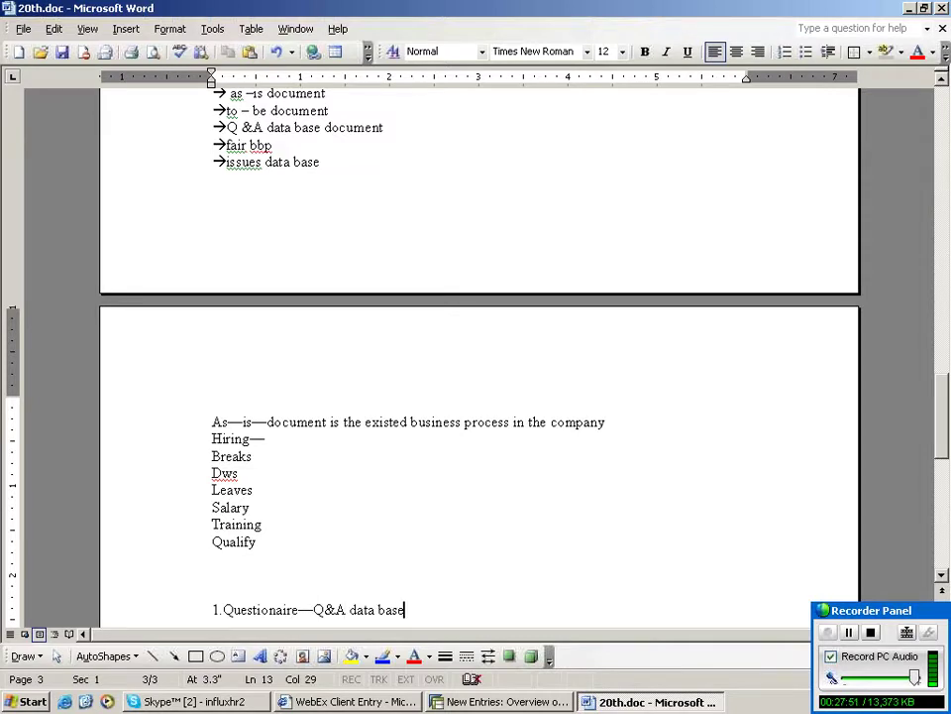
key("Return")
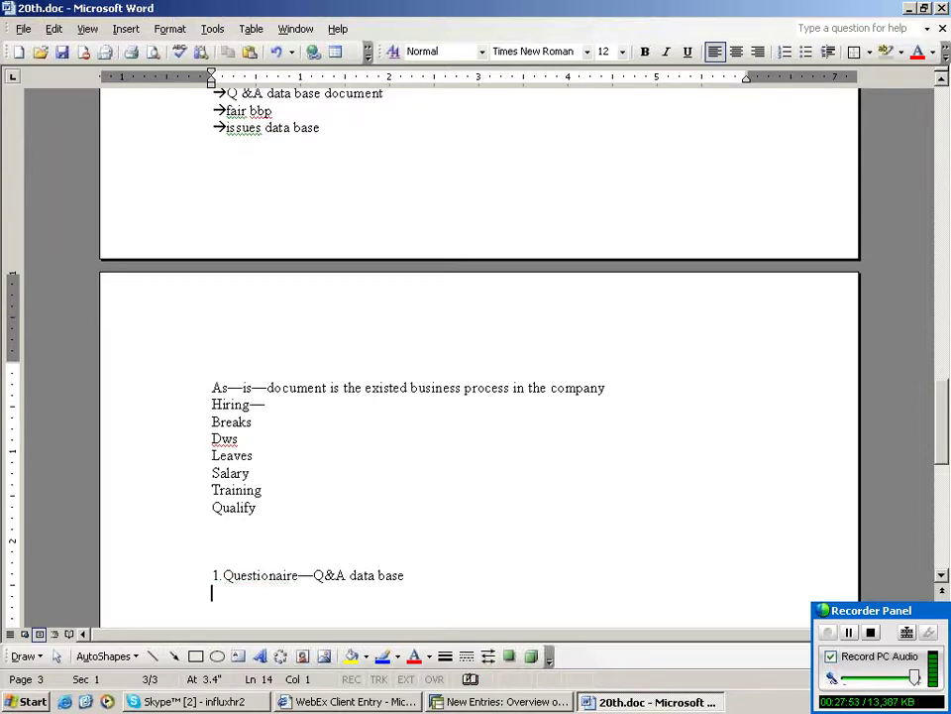
- Leave a blank line below the questionnaire heading and enter the lines "Om" and "How many units"
key("Return")
type("Om")
key("Return")
type("ho")
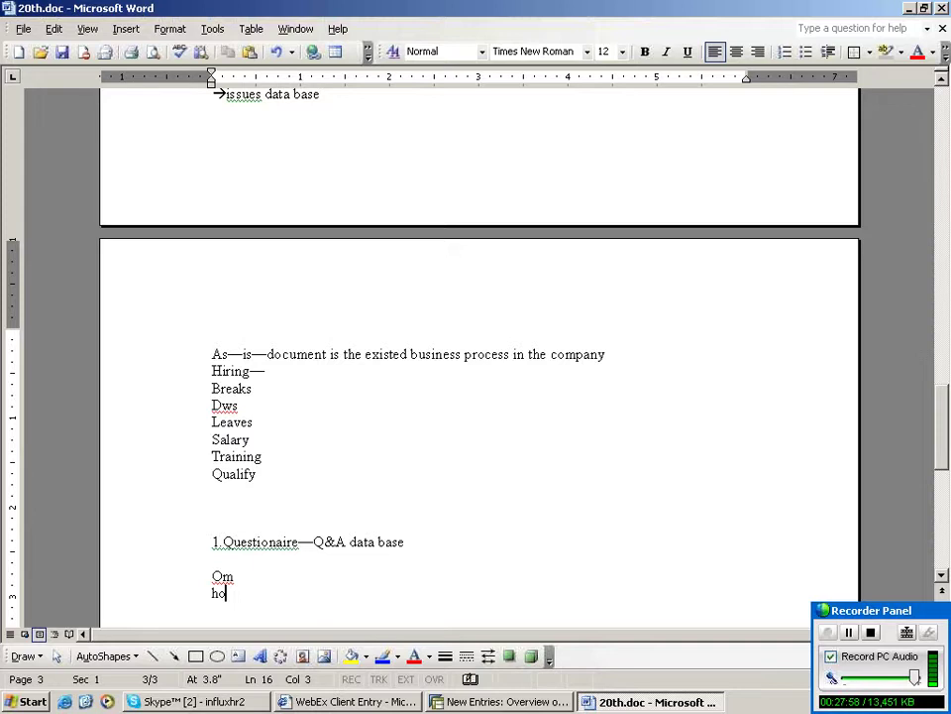
type("w many org")
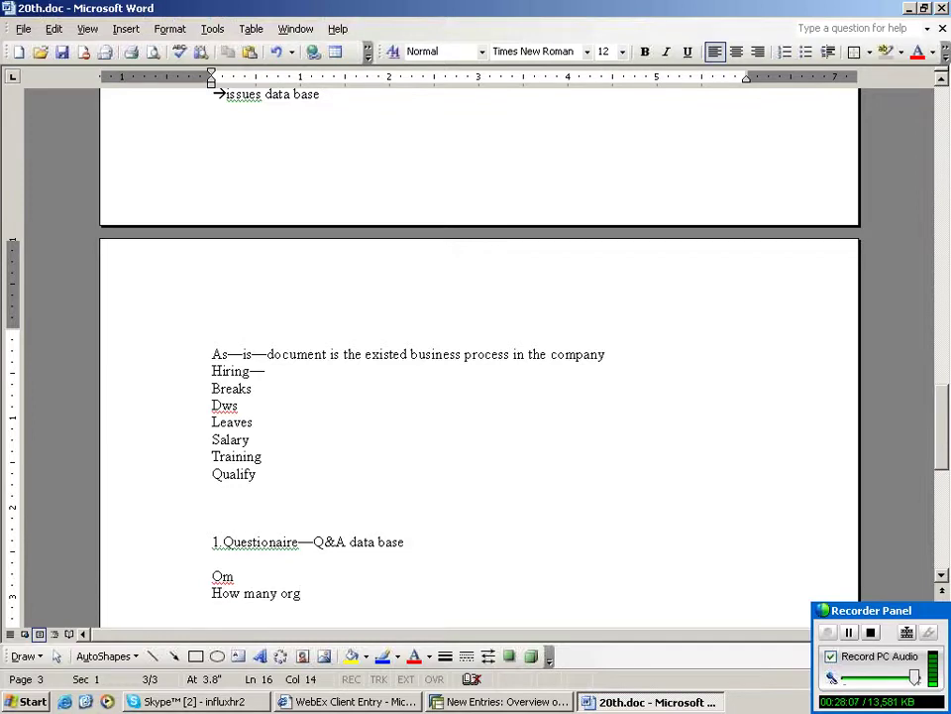
key("BackSpace")
key("BackSpace")
key("BackSpace")
key("BackSpace")
type("units")
key("Return")
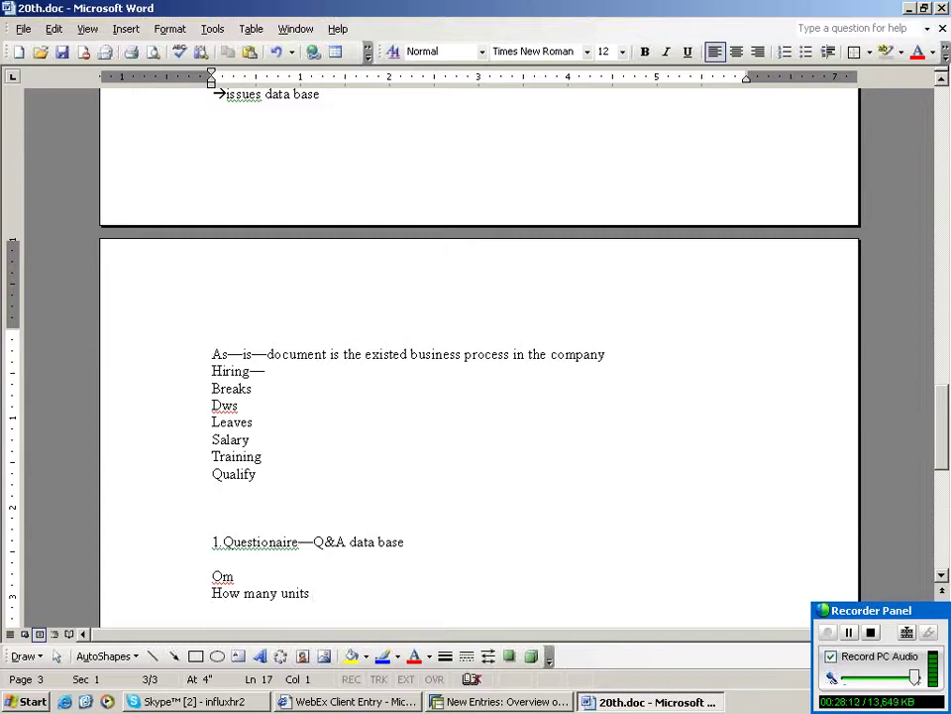
- Add the line "Provide unitwise positions" below the units question
type("provide ")
type("unitwise pos")
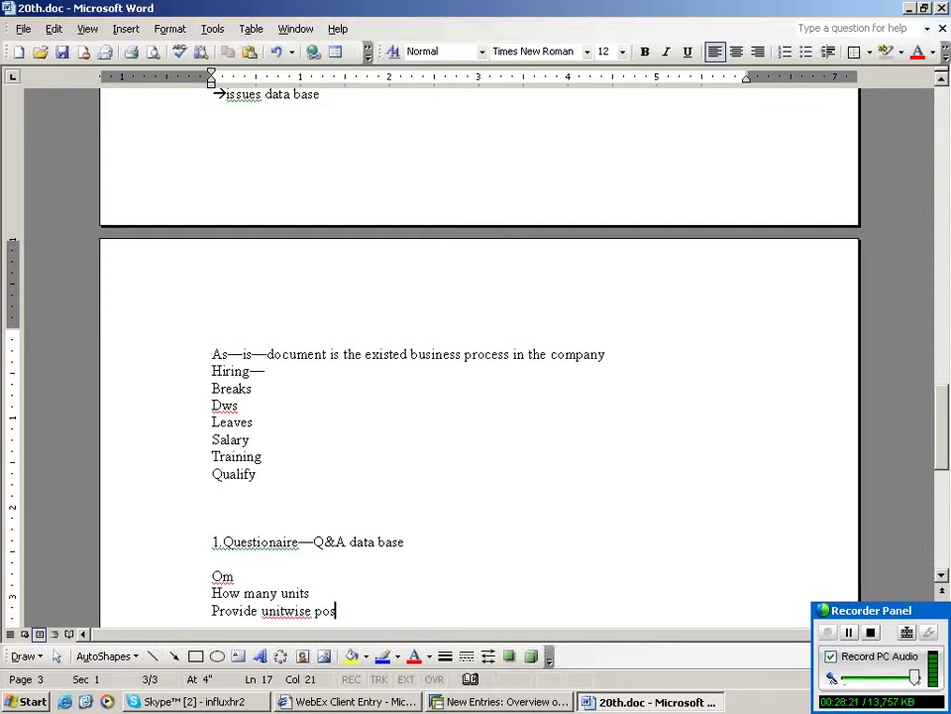
type("itions")
key("Return")
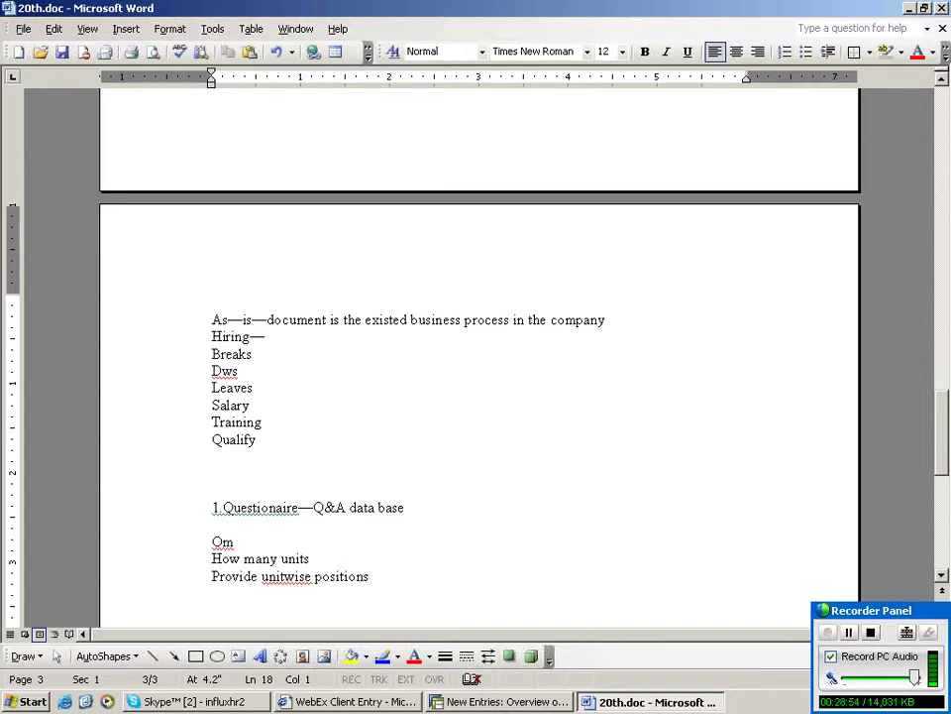
- Leave a blank line below the positions line and enter "Key users" and "Core committee" on separate lines
key("Return")
type("key ser")
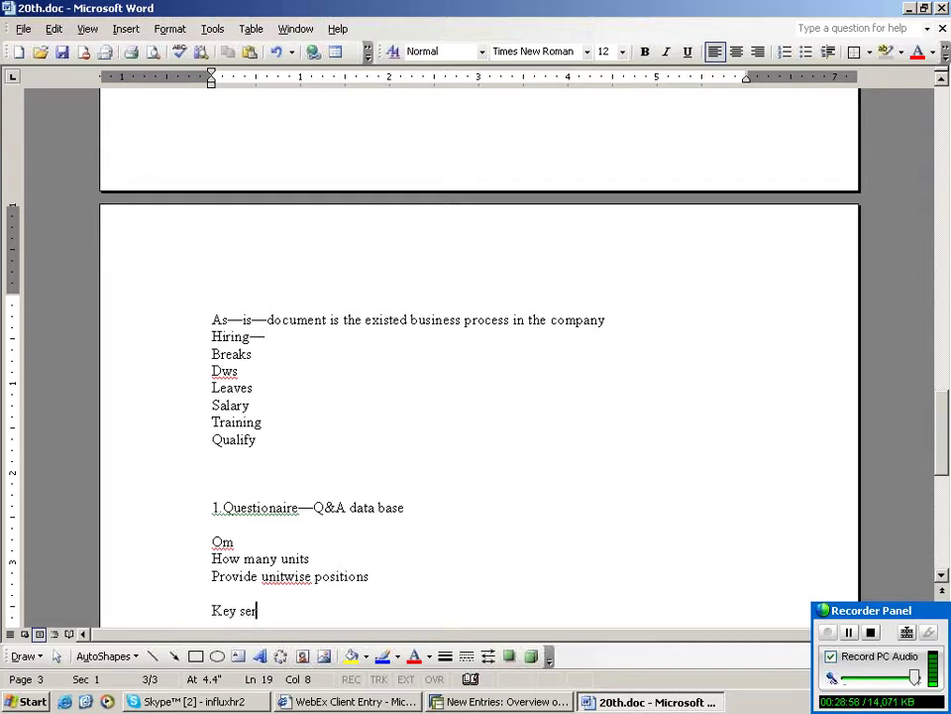
key("BackSpace")
key("BackSpace")
key("BackSpace")
key("BackSpace")
key("BackSpace")
key("BackSpace")
key("BackSpace")
type("key users")
key("Return")
type("Core commit")
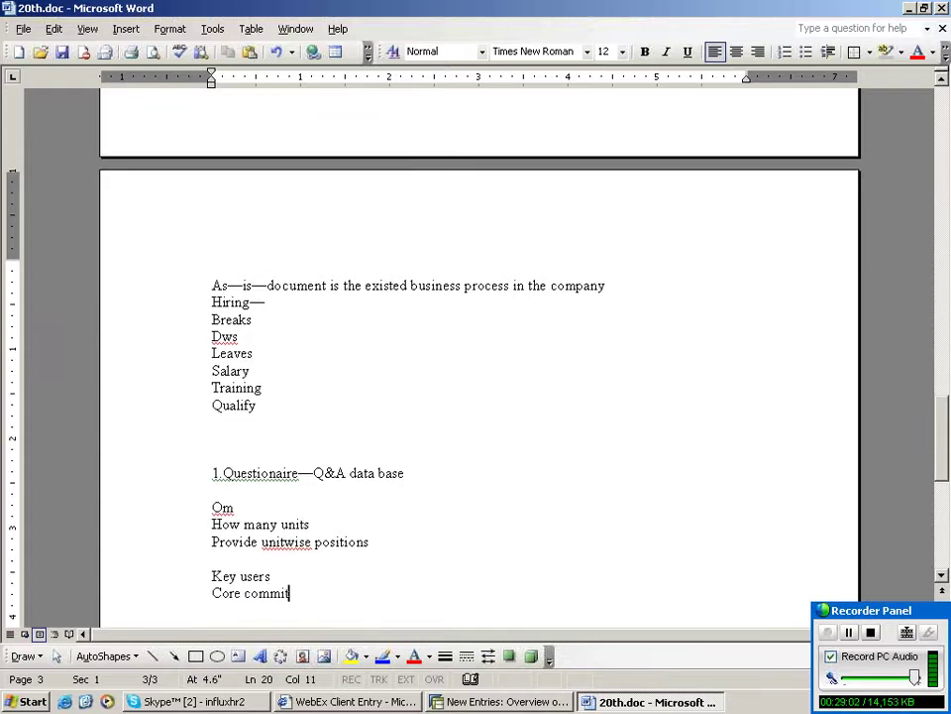
type("tee")
key("Return")
key("Return")
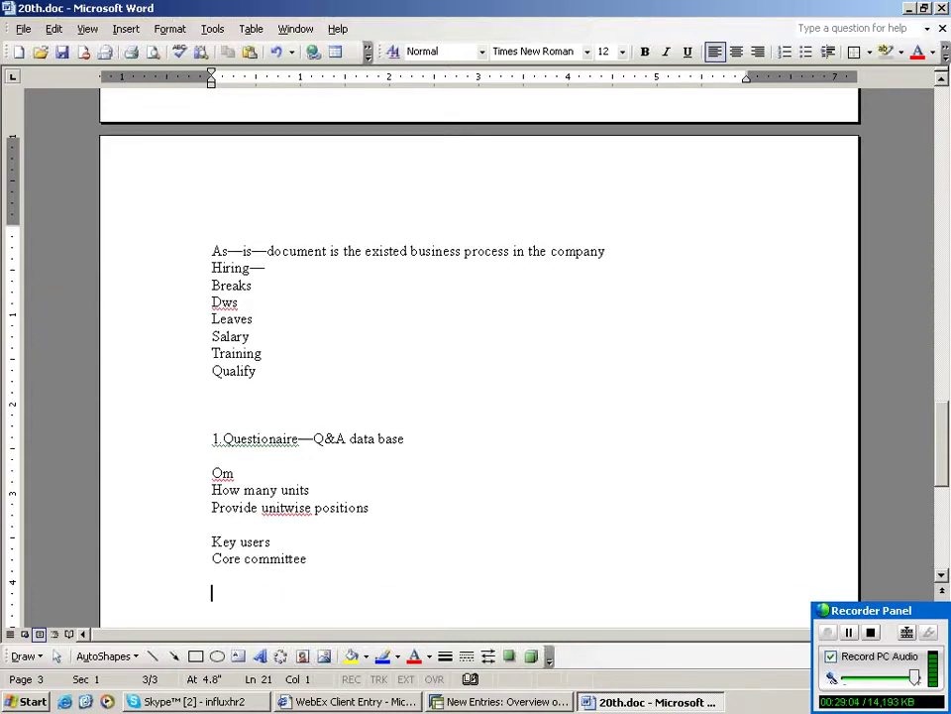
key("BackSpace")
key("BackSpace")
key("BackSpace")
key("BackSpace")
type("tee")
key("Return")
key("Return")
- Enter the line "Conduct a work shop---ppt" below the core committee line, followed by a blank line
type("conduc")
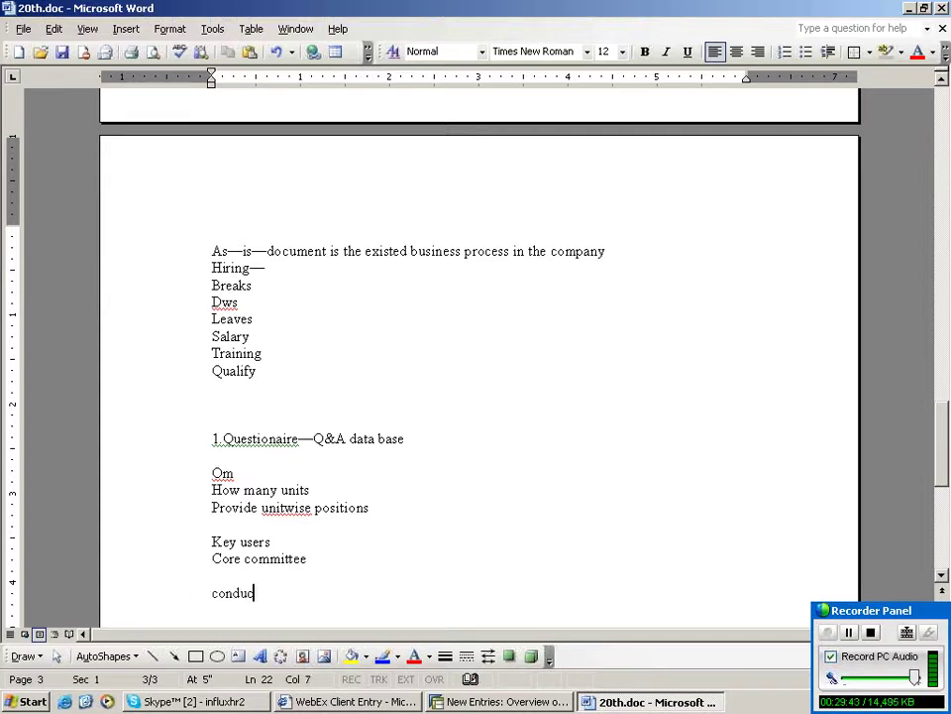
type("t a work shop")
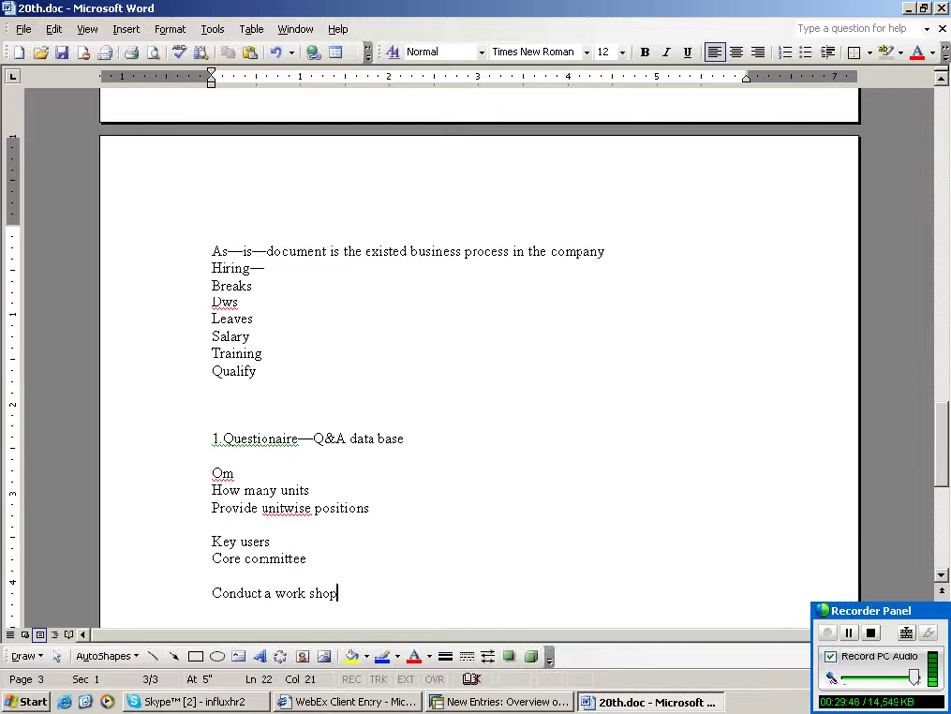
type("---ppt")
key("Return")
key("Return")
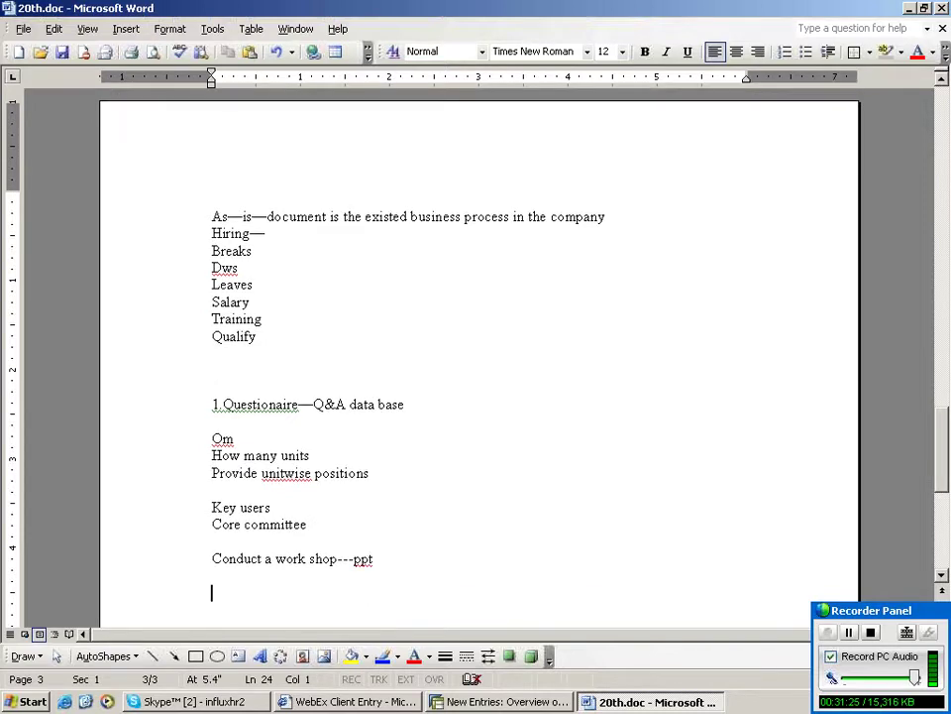
- Enter the line "Sit with business people –hr mgr—running payroll" below the workshop line
type("Sit")
type("Sit with business people ")
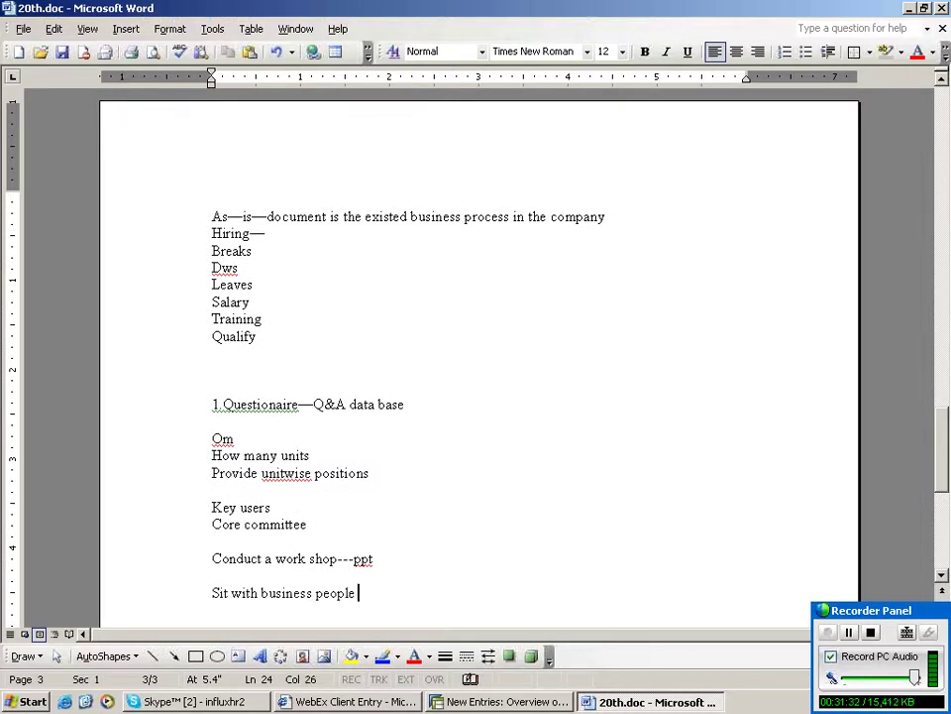
type("-hr mgr")
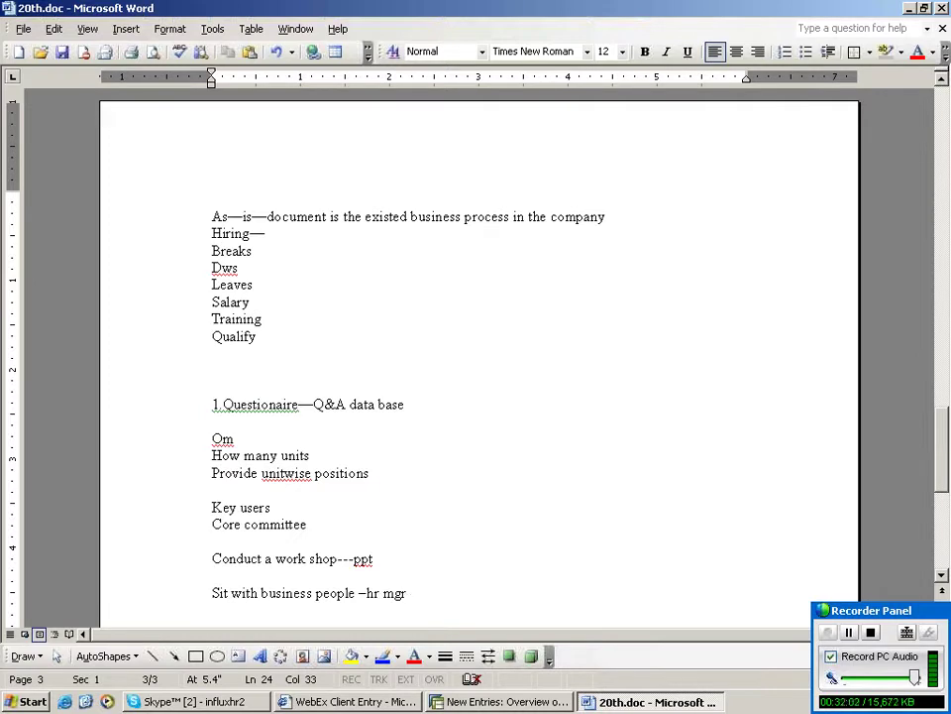
scroll(479, 357, "down", 3)
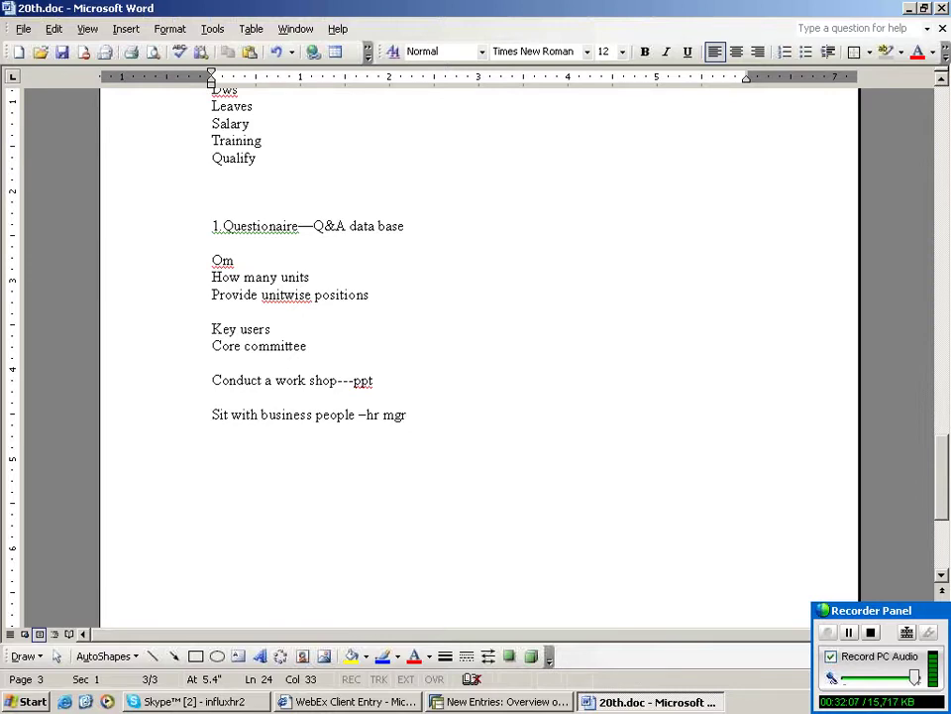
type("--")
type("run")
type("running payroll")
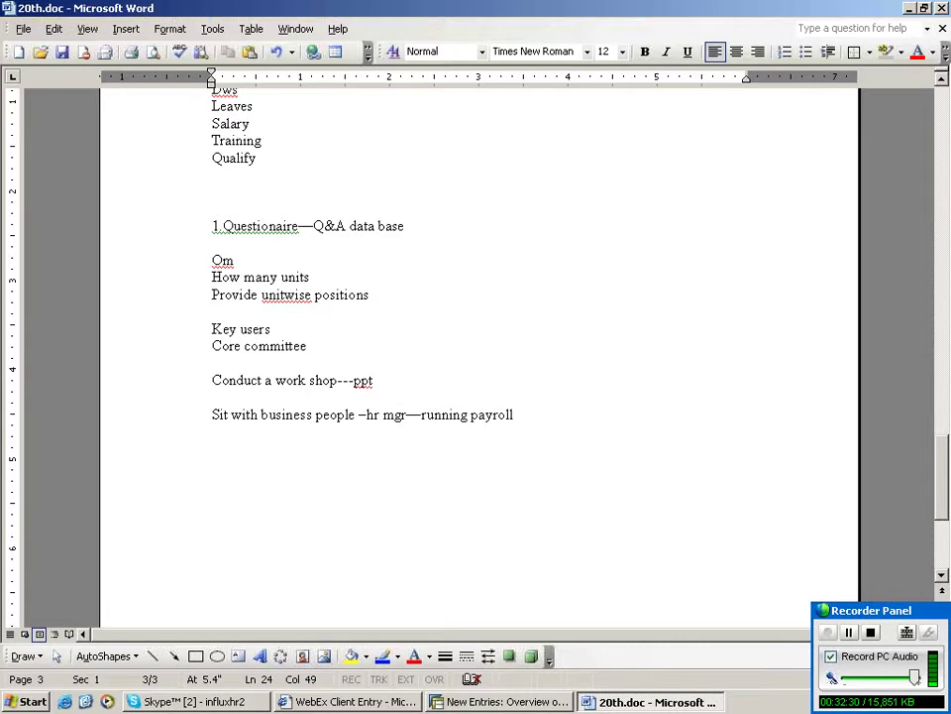
- Leave a blank line below the running payroll line and enter "Task—to collect the data"
key("Return")
key("Return")
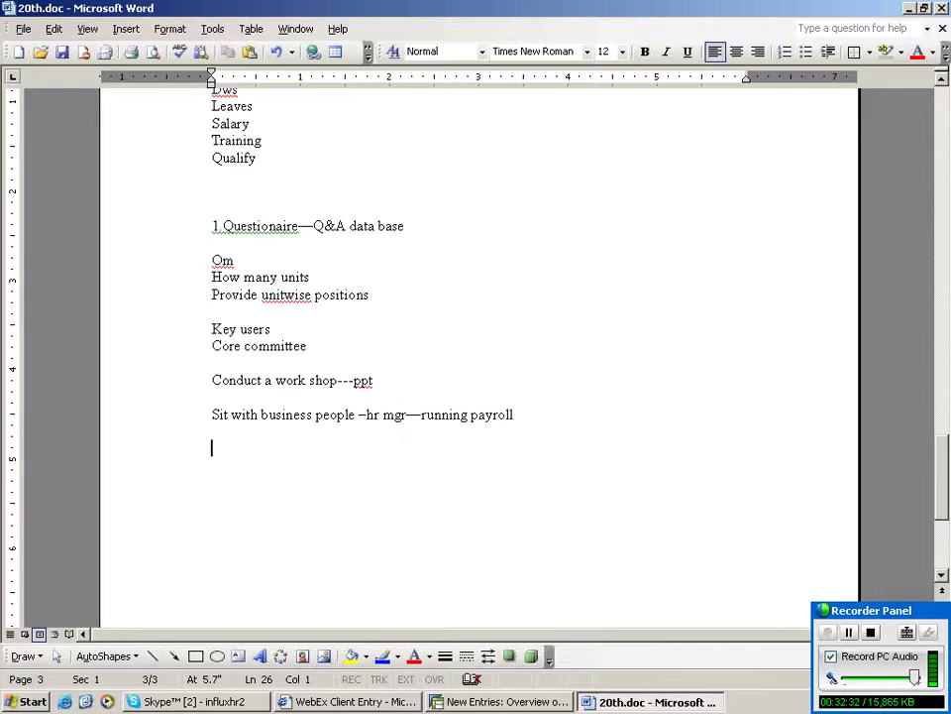
type("Ta")
type("sk--to ")
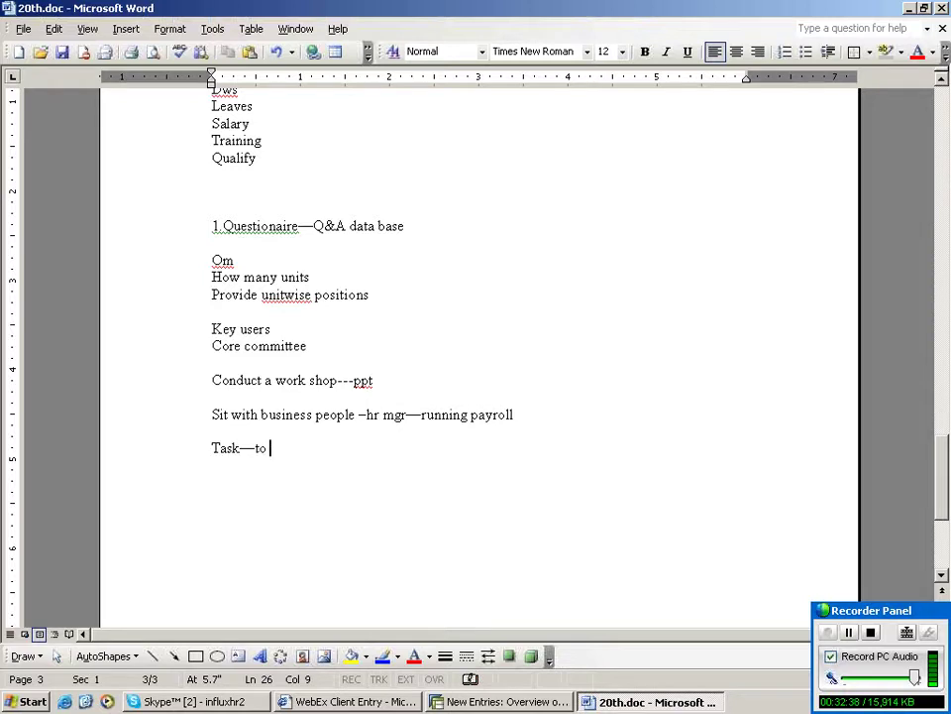
type("collect th")
type("collect the dat")
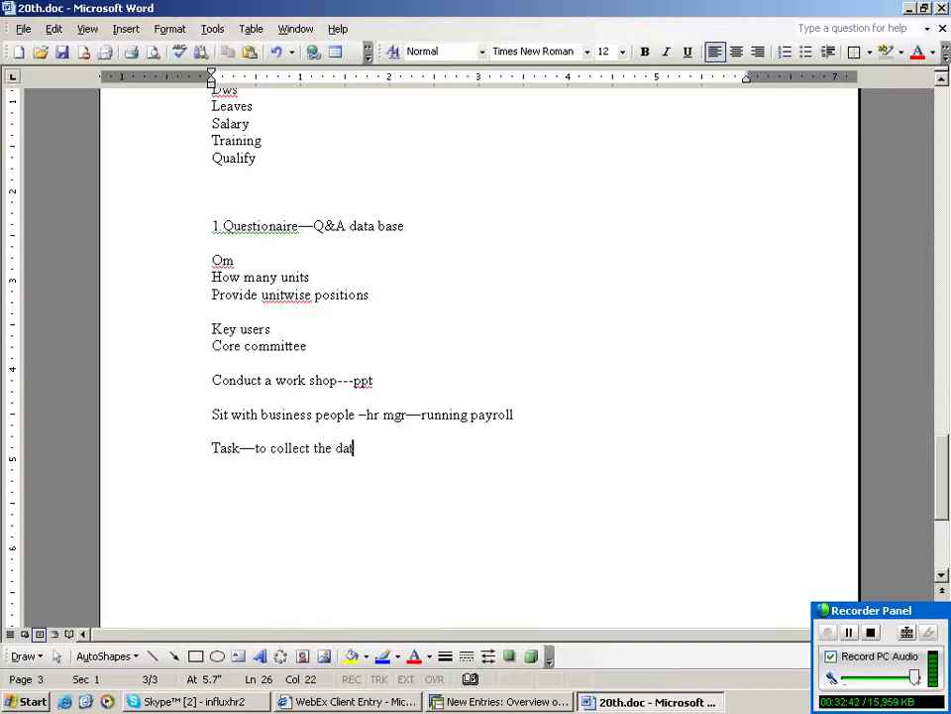
type("a")
- Enter the line "As –is business orv" below the task line, separated by a blank line
key("Return")
key("Return")
type("As –is bus")
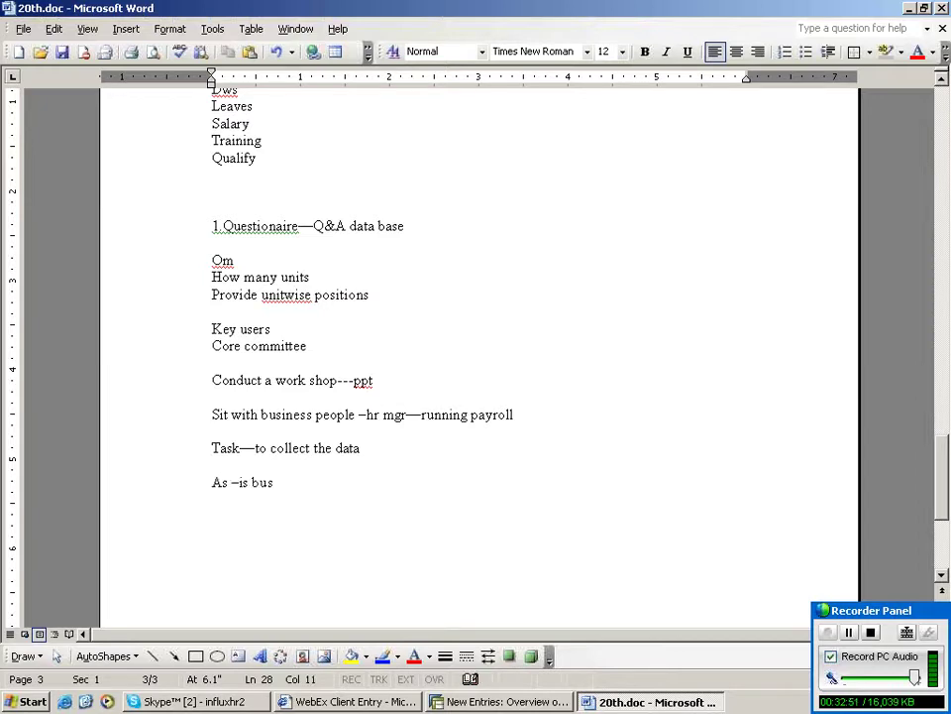
type("iness orv")
- Add the line "To –be business→ the current business—show in sap" below the as-is line
key("Return")
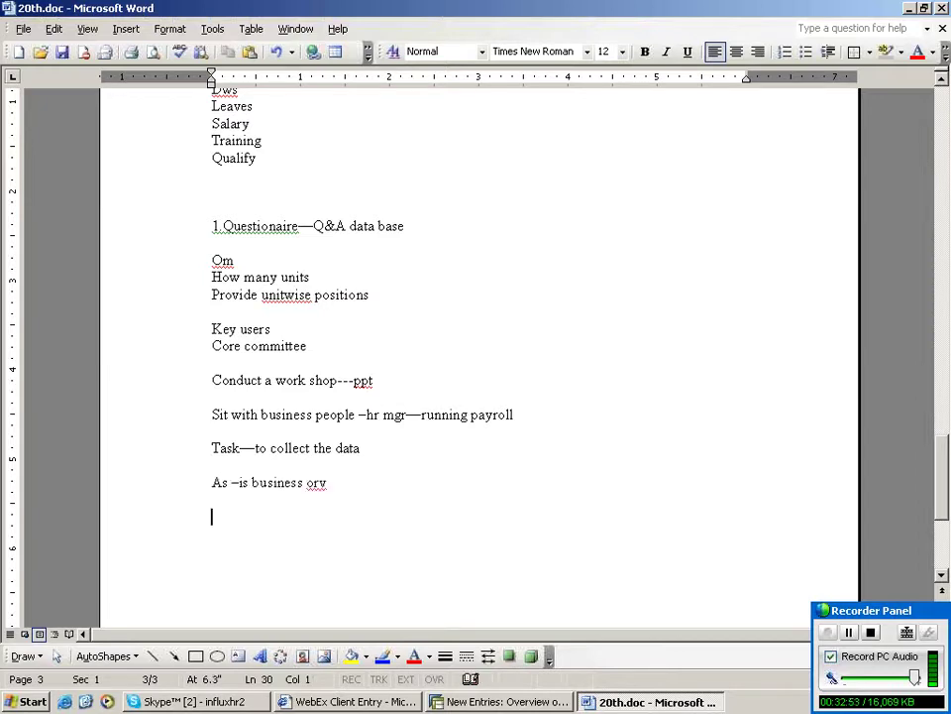
type("To –be")
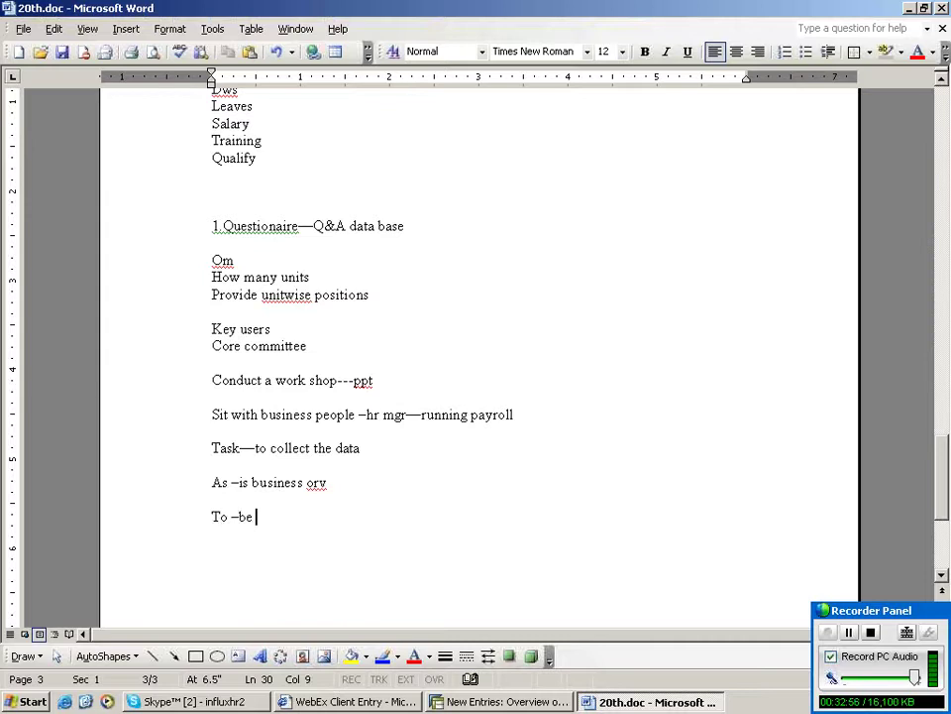
type("business--")
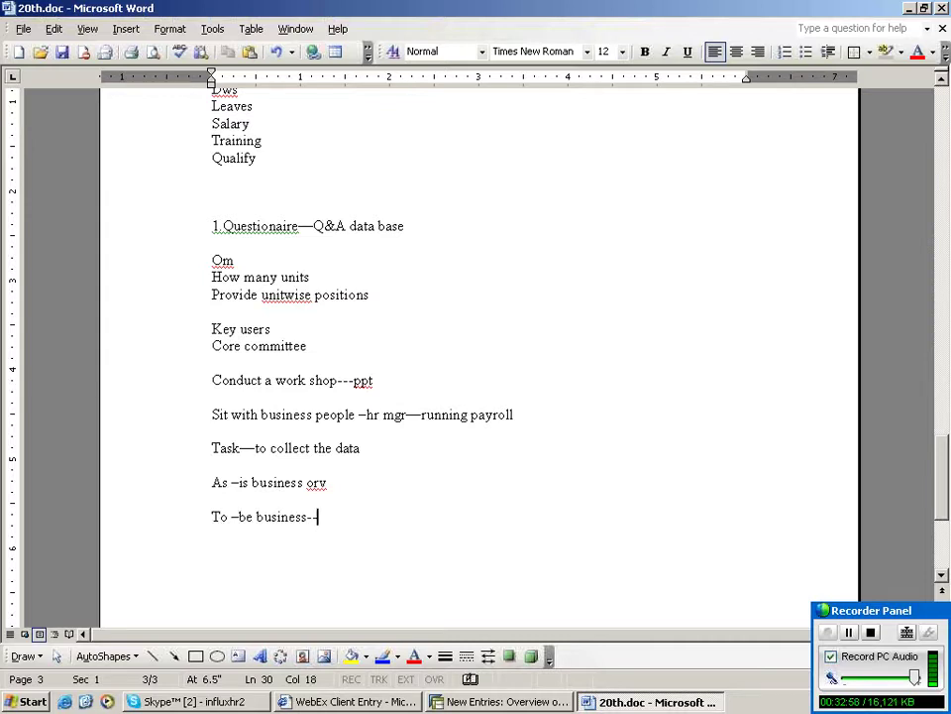
type(">")
type("the current")
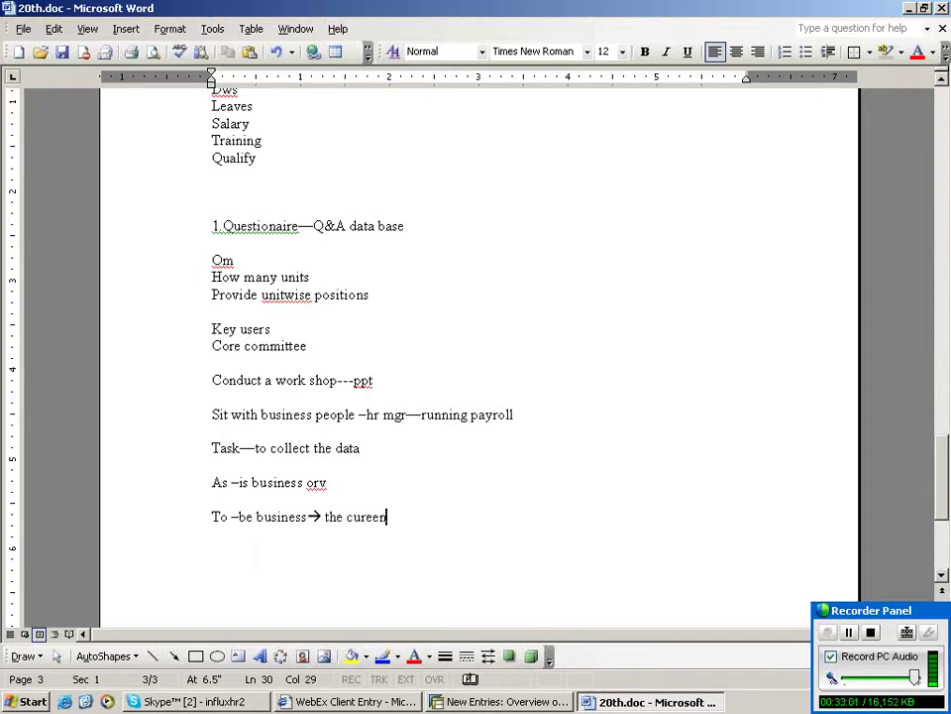
key("BackSpace")
key("BackSpace")
key("BackSpace")
key("BackSpace")
type("en")
type("ent business")
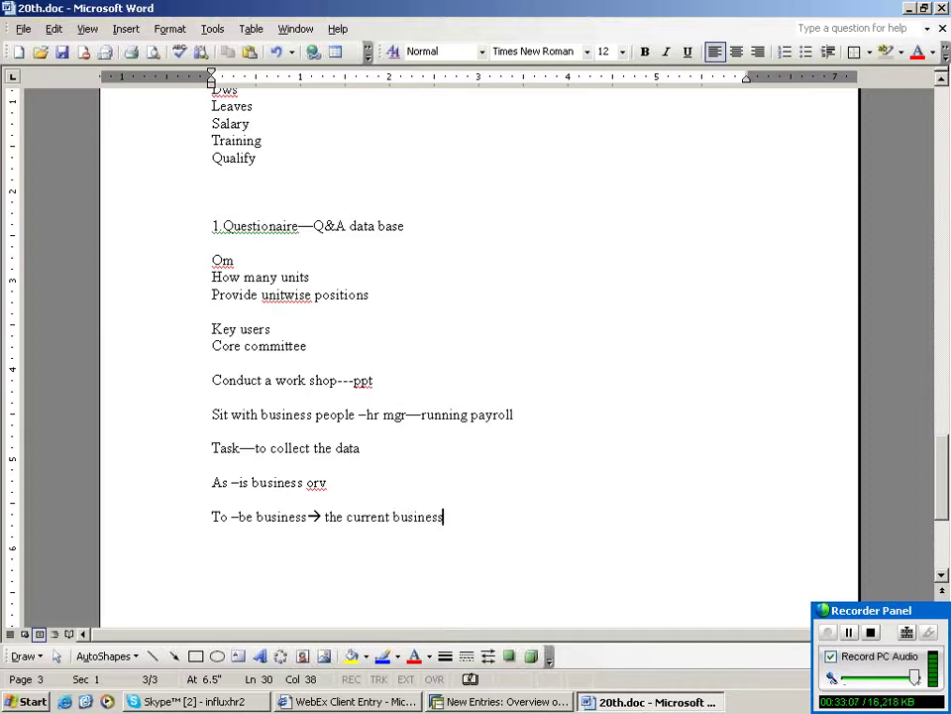
type("--")
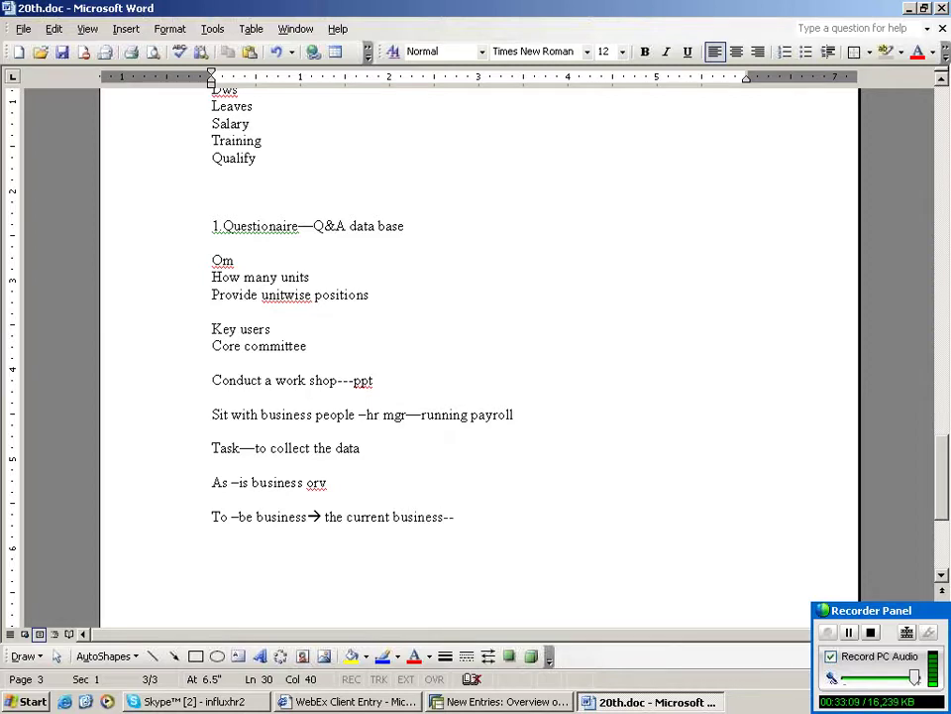
type("show in sap")
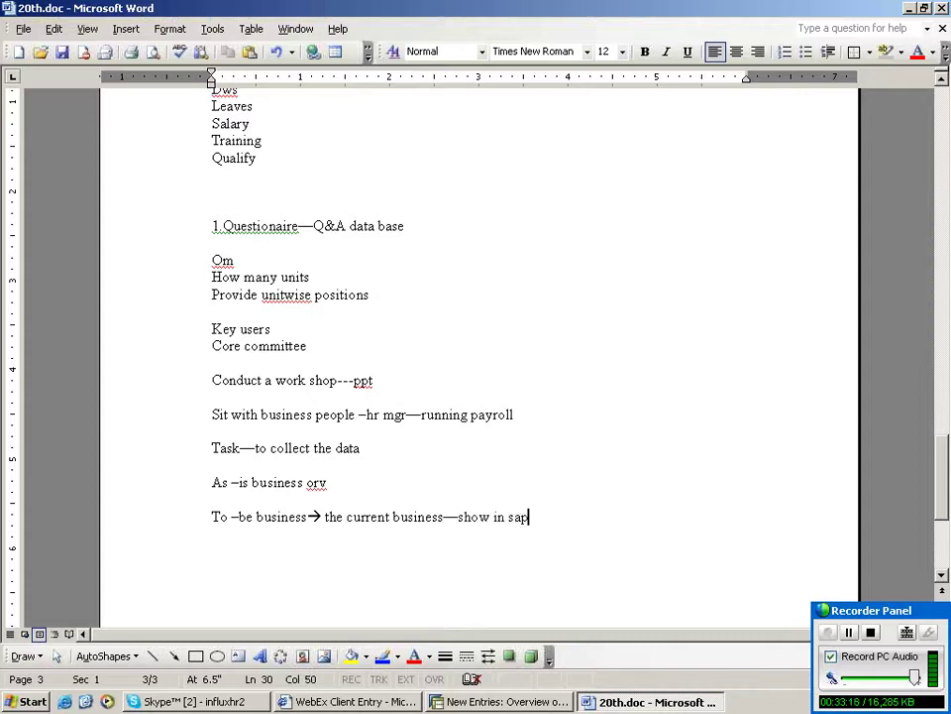
- Insert a table with two columns and two rows directly below the to-be business line
key("Return")
left_click(251, 29)
left_click(347, 52)
key("Return")
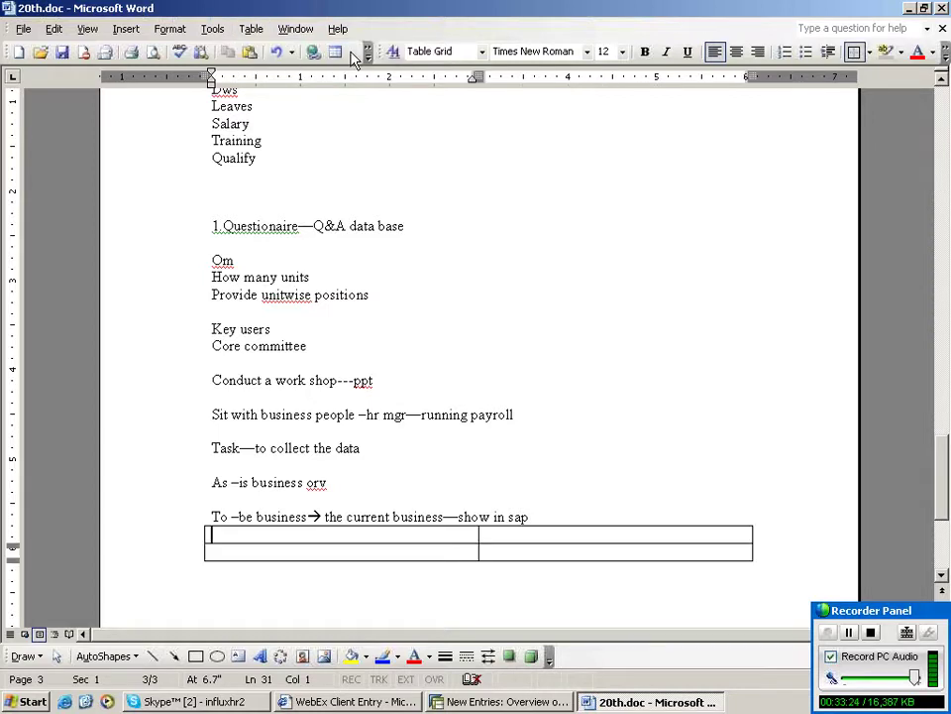
- Fill the table's header row with "As is bu" and "To be bu"
type("As is bu")
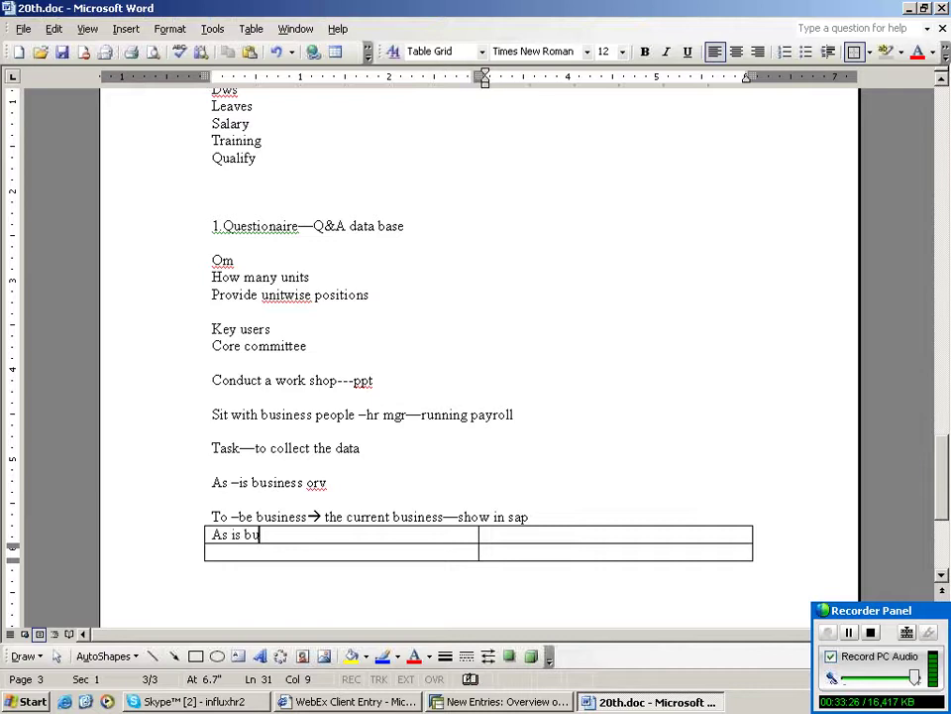
left_click(485, 534)
type("To b")
key("ctrl+z")
left_click(260, 534)
key("Tab")
type("To be bu")
- Fill the row below the headers with "Hiring" as the as-is entry and "Pa40—personnle actons" as the to-be entry
key("Tab")
type("hiring")
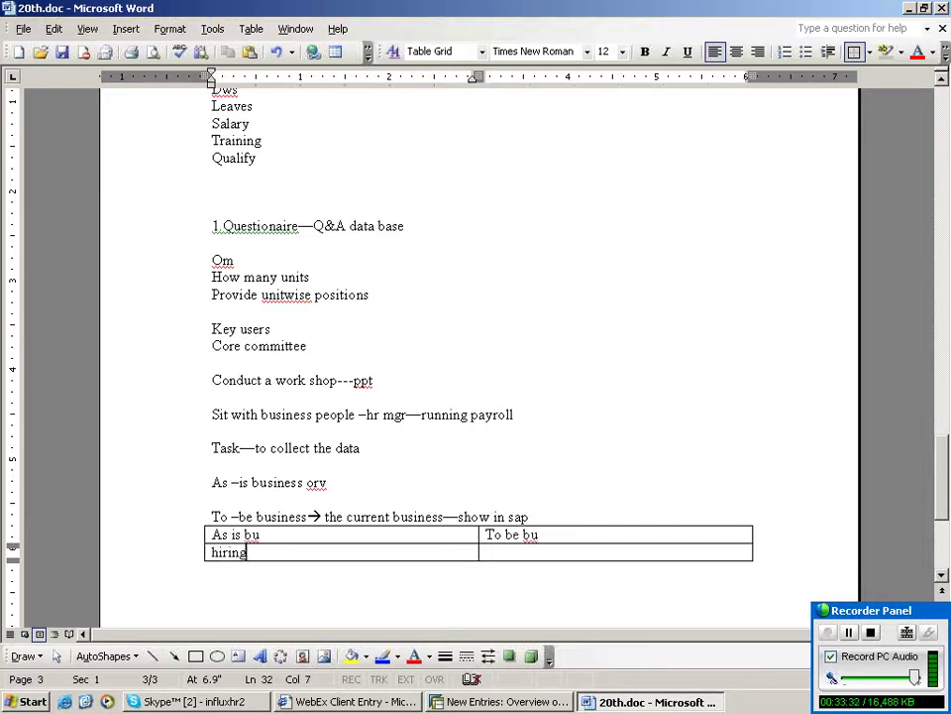
key("Tab")
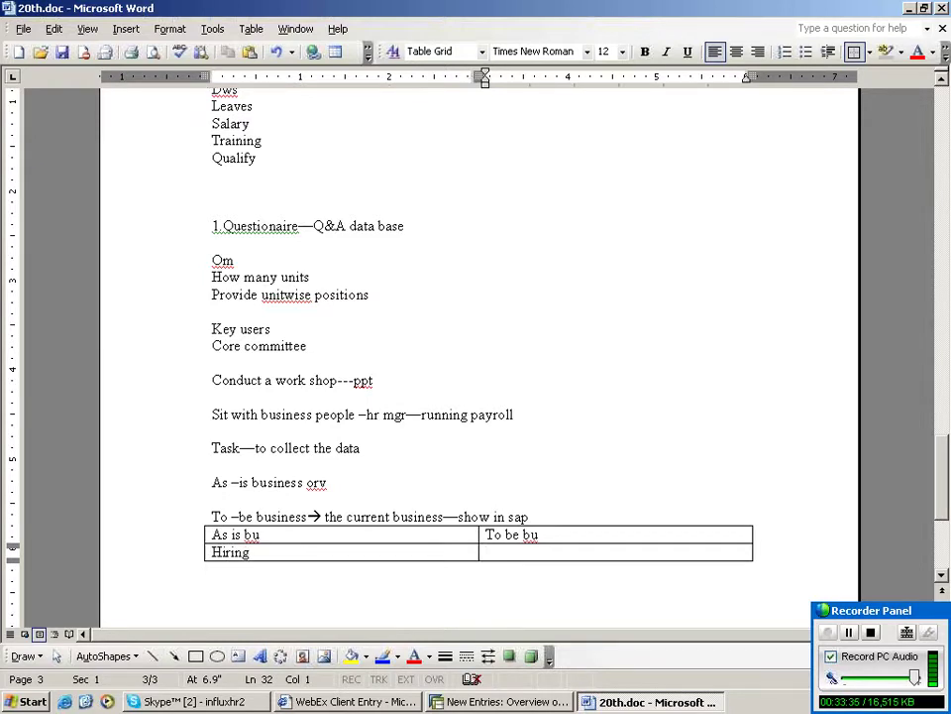
type("pa40--")
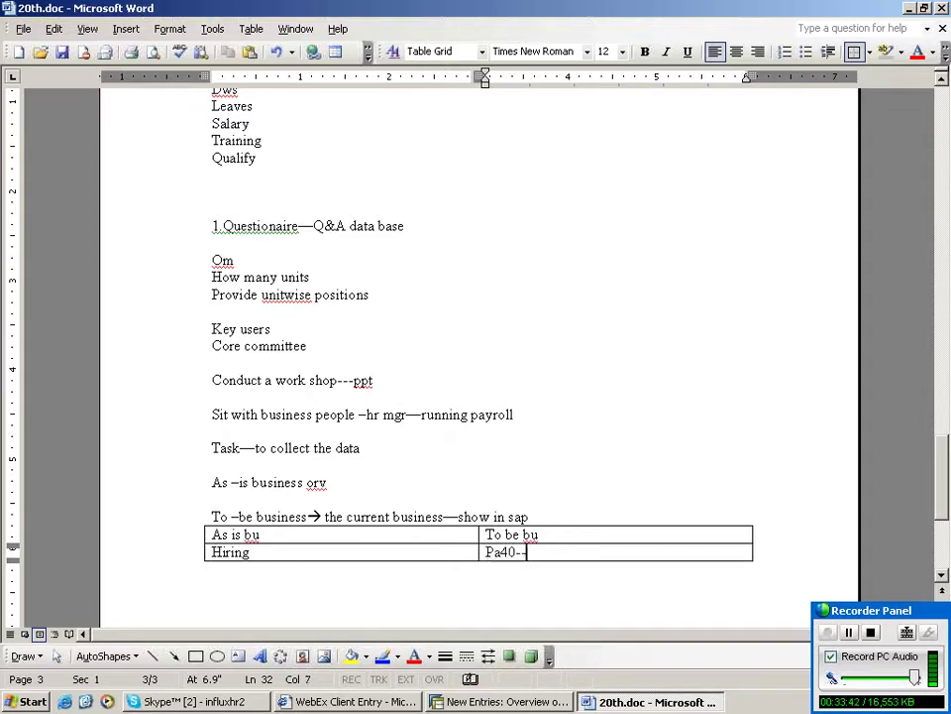
key("ctrl+z")
type("40--personnle actons")
- Add a table row with the as-is entry "Locations—new york , texas"
key("Tab")
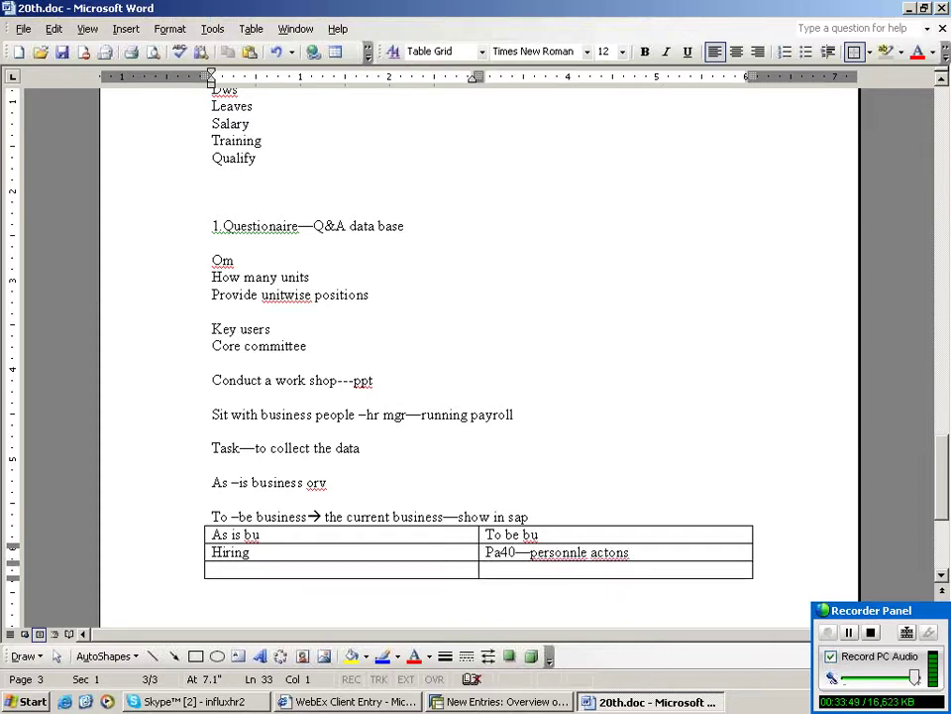
type("Locations--ne")
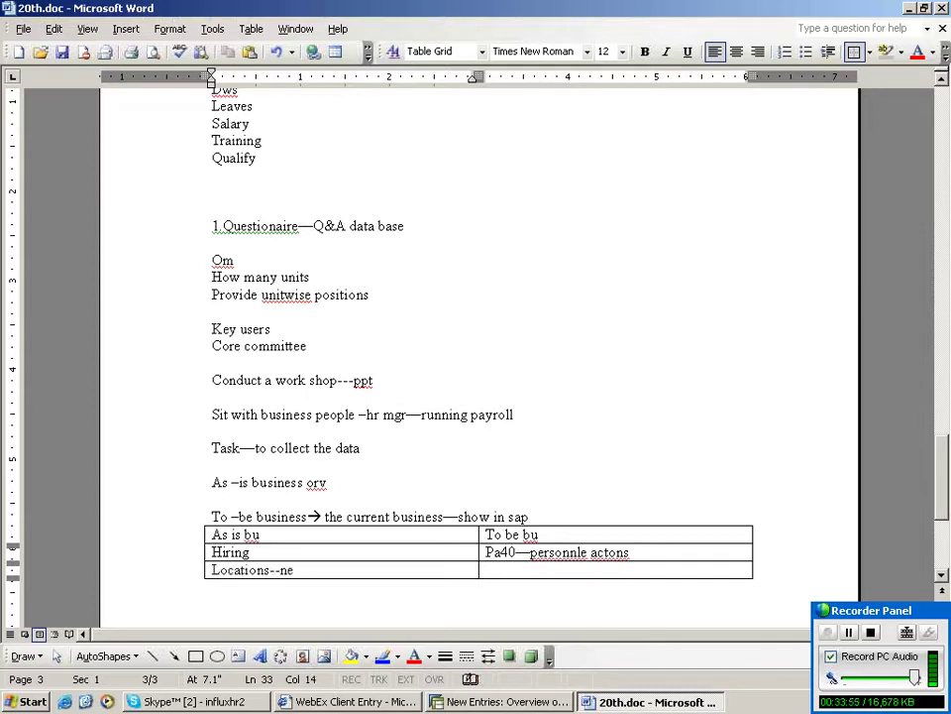
type("w yor")
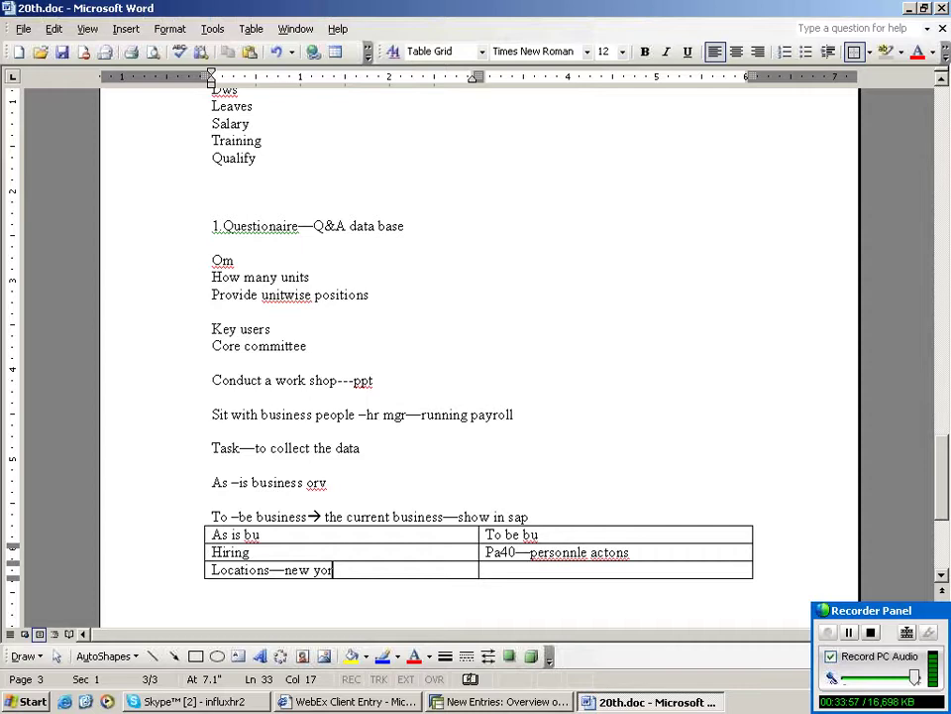
type("k")
key("BackSpace")
key("BackSpace")
type("k , texas")
- Enter "Personnel area---spro" as the to-be entry of the locations row
key("Tab")
type("perso")
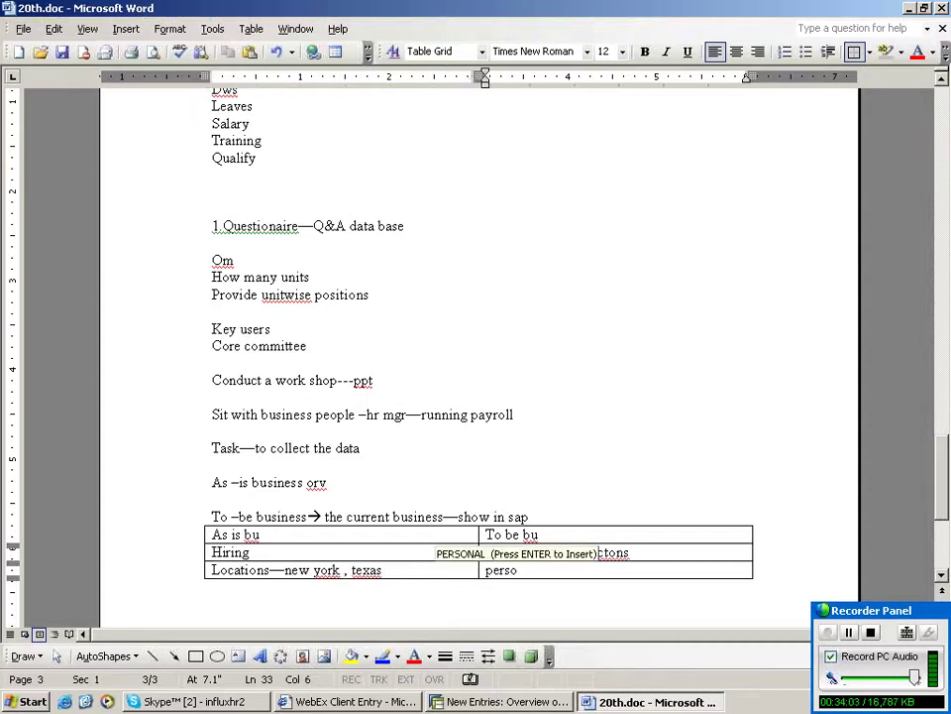
key("BackSpace")
key("BackSpace")
key("BackSpace")
key("BackSpace")
key("BackSpace")
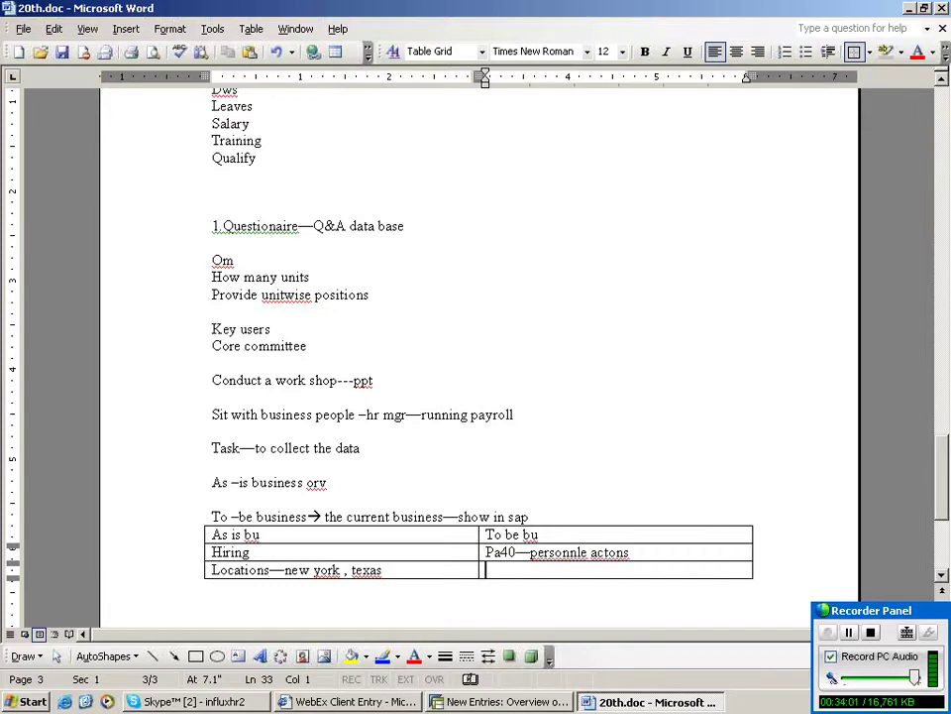
type("Personnel area---spro")
- Add a table row with the as-is entry "12:0012:30 break"
key("Tab")
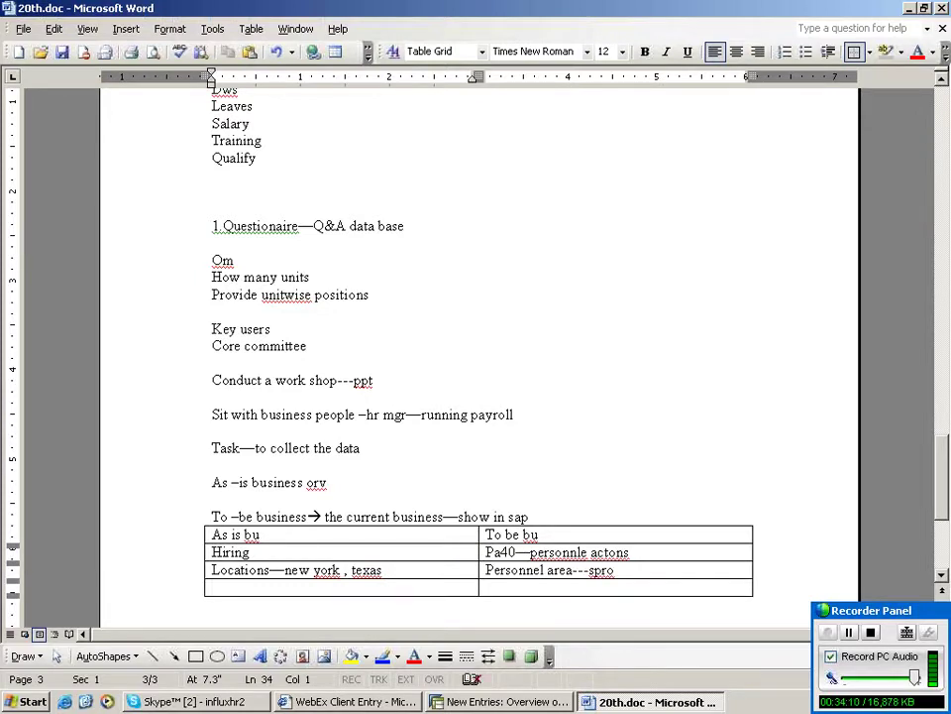
type("12")
key("BackSpace")
key("BackSpace")
key("BackSpace")
type("12:0012:30  brr")
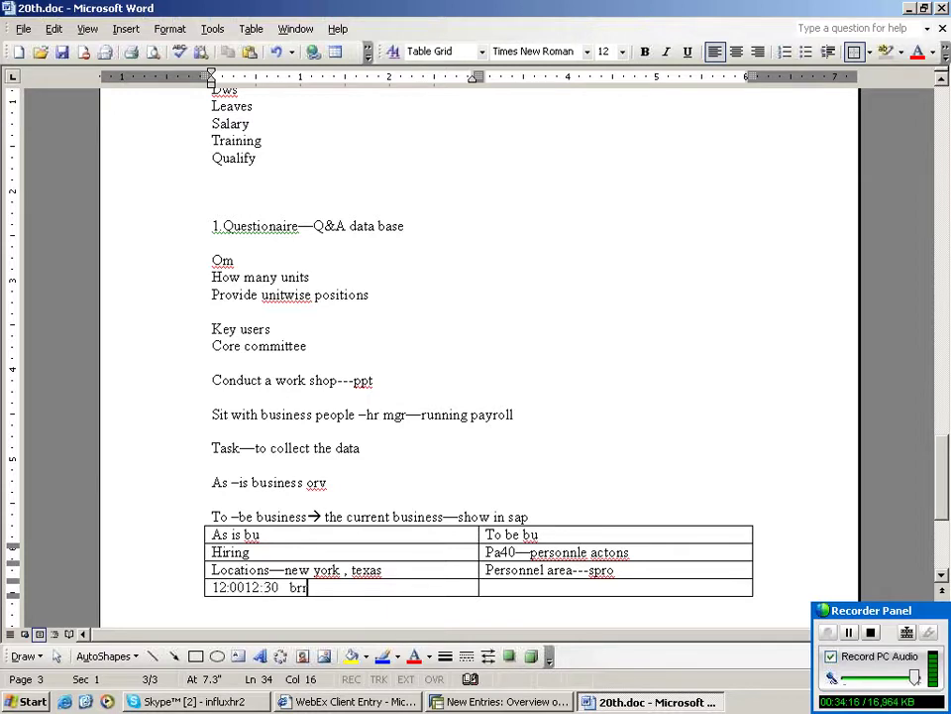
key("BackSpace")
type("eak")
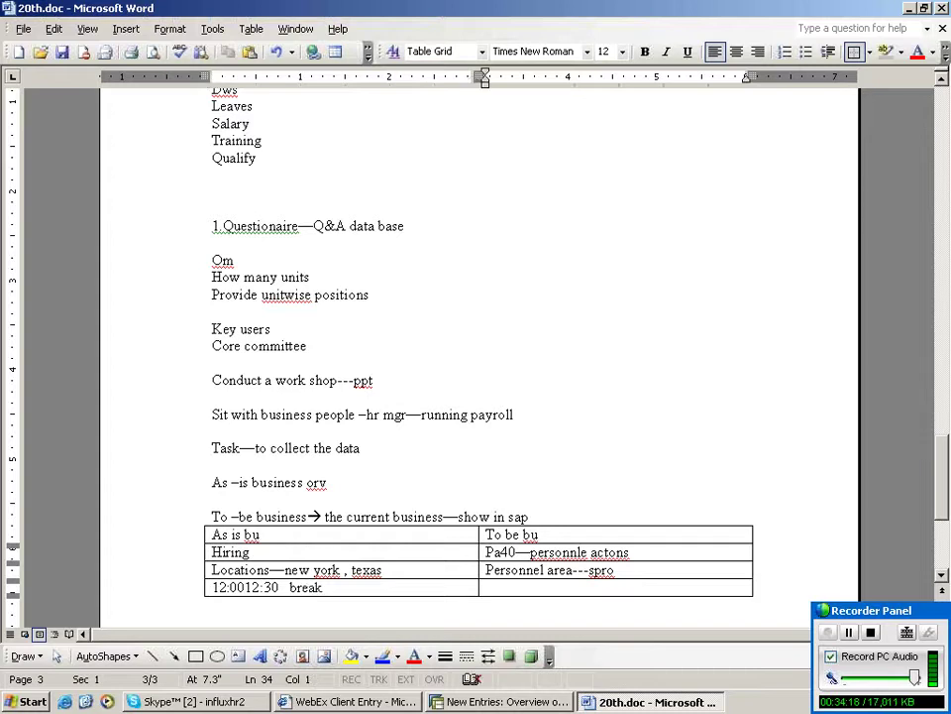
- Enter "Break—time gmmt--spro" as the to-be entry of the break row
type("bre")
key("BackSpace")
key("BackSpace")
key("BackSpace")
type("Break—time gmmt--spro")
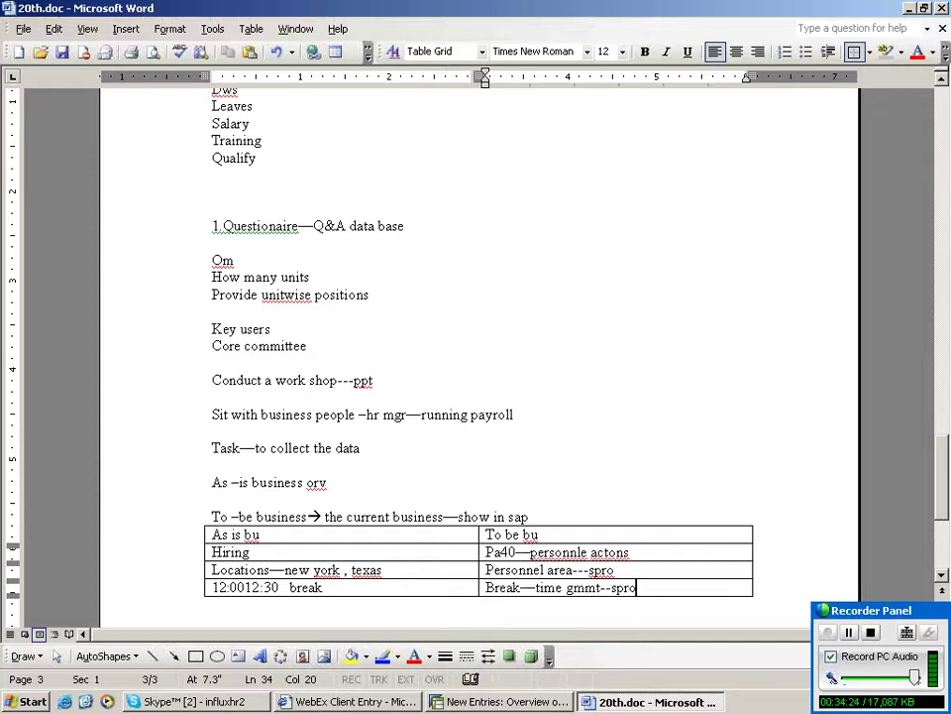
- Add a table row listing the working hours "9-5" and "10-6" on separate lines of the as-is cell
key("Tab")
key("Tab")
type("9-5")
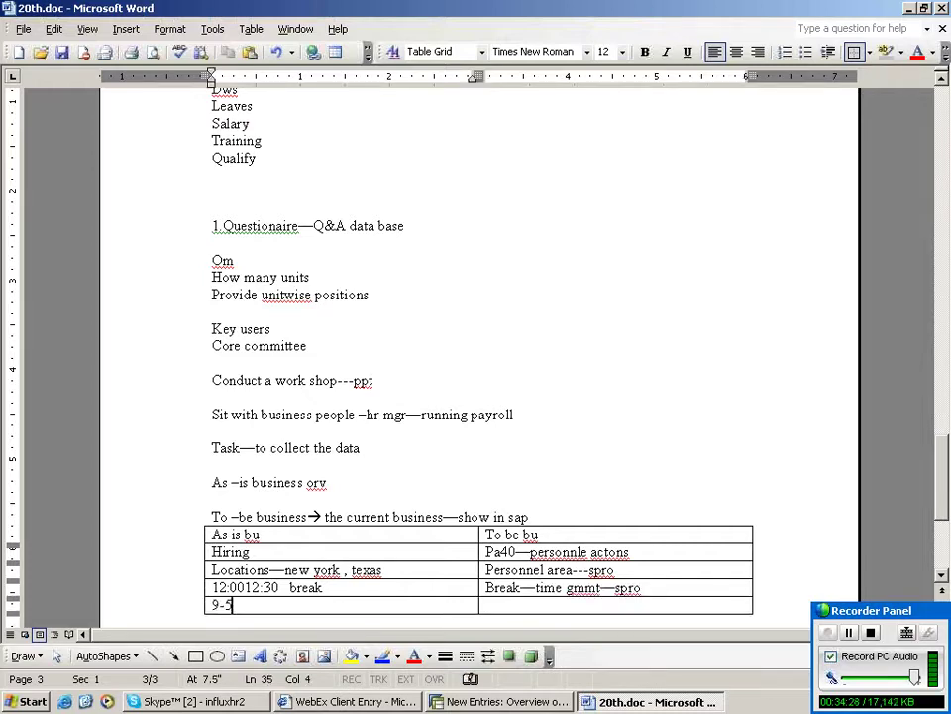
key("Return")
type("10")
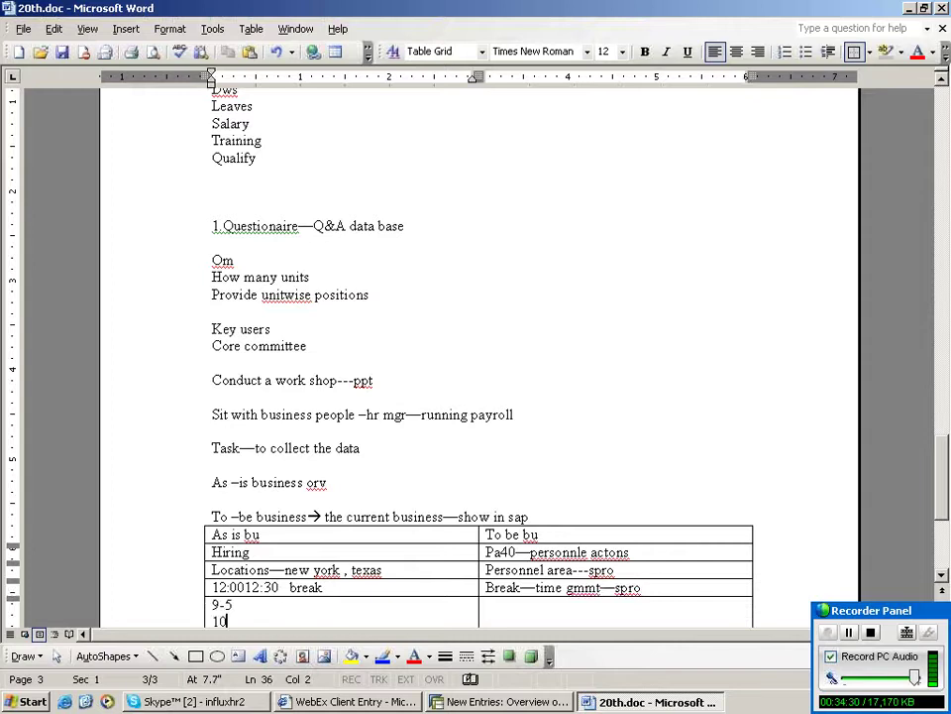
type("-6")
- Enter "Dws—time gmmt spro" as the to-be entry of the working hours row
key("Tab")
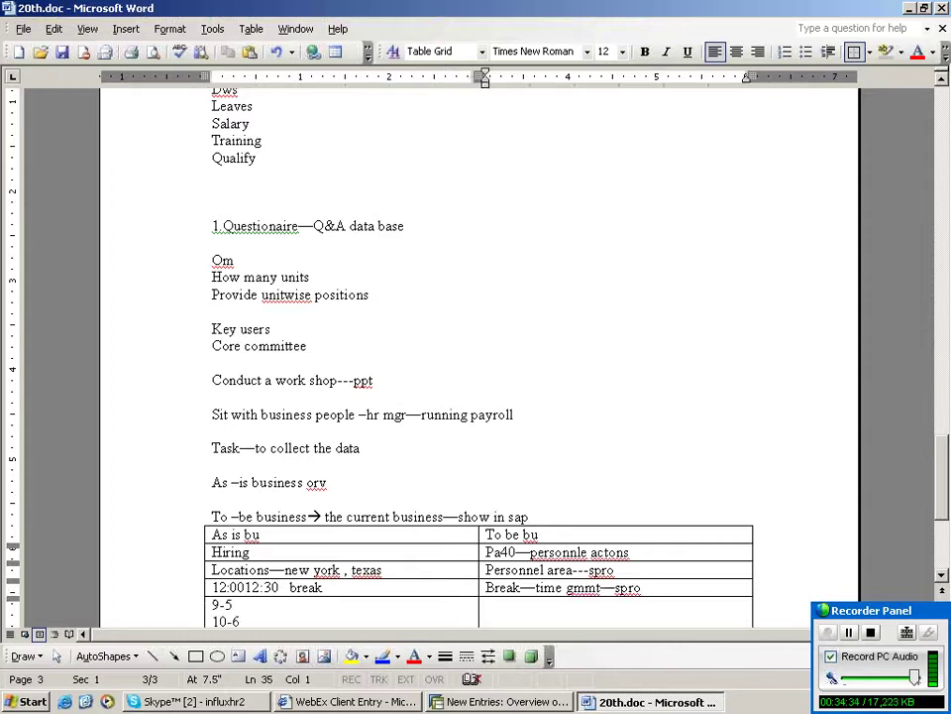
left_click(232, 622)
key("Tab")
type("Dws—time gm")
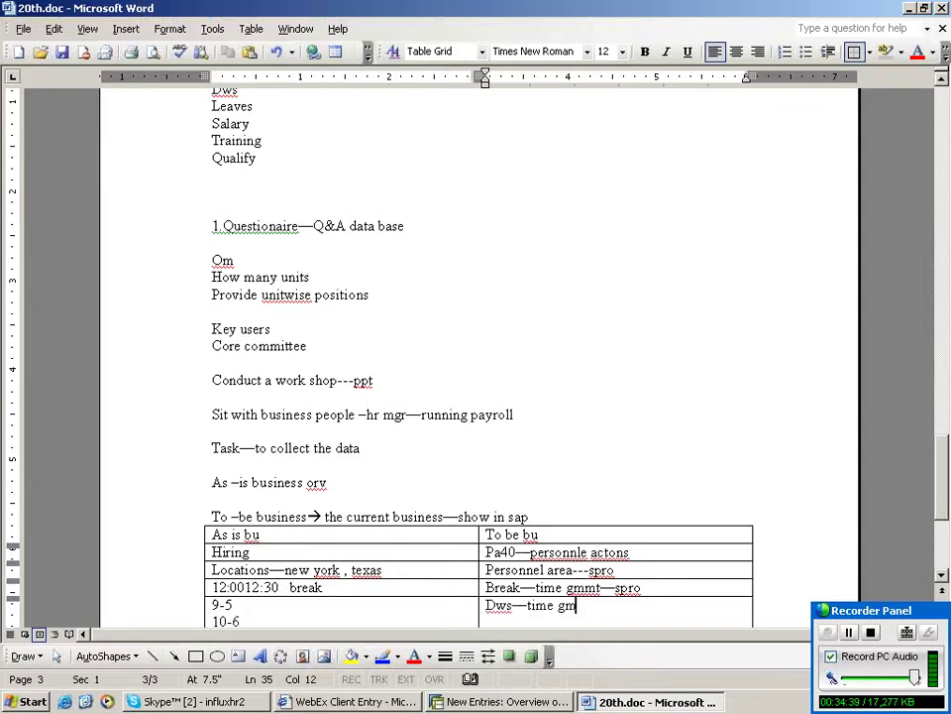
type("mt spro")
- Add a table row listing "Annual leave", "Se leav" and "Lop" on separate as-is lines, with "2001" as the to-be entry
key("Tab")
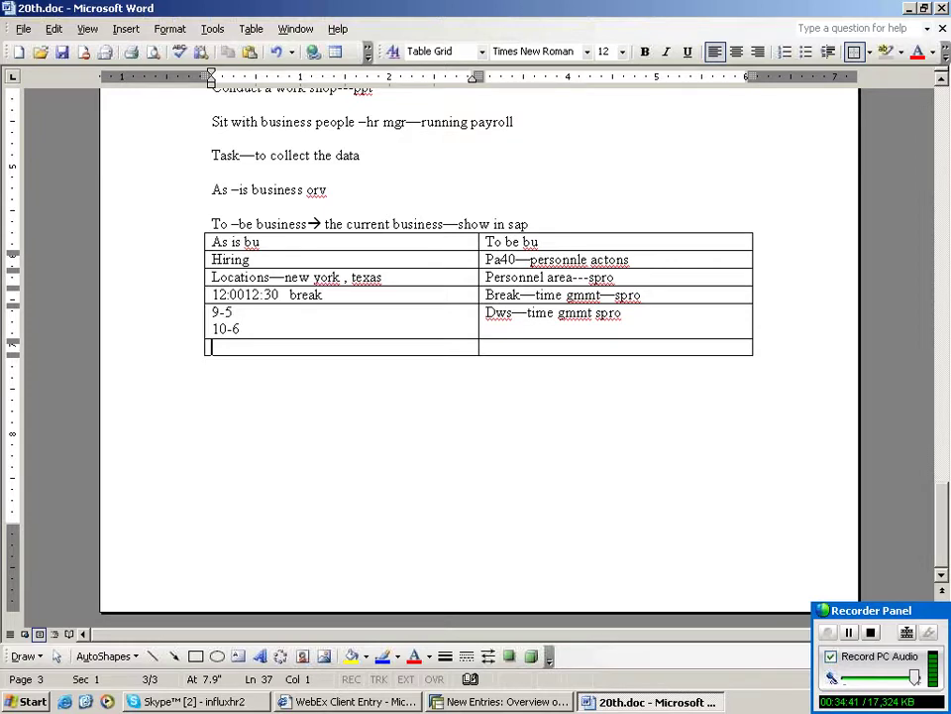
type("annual leave")
key("Return")
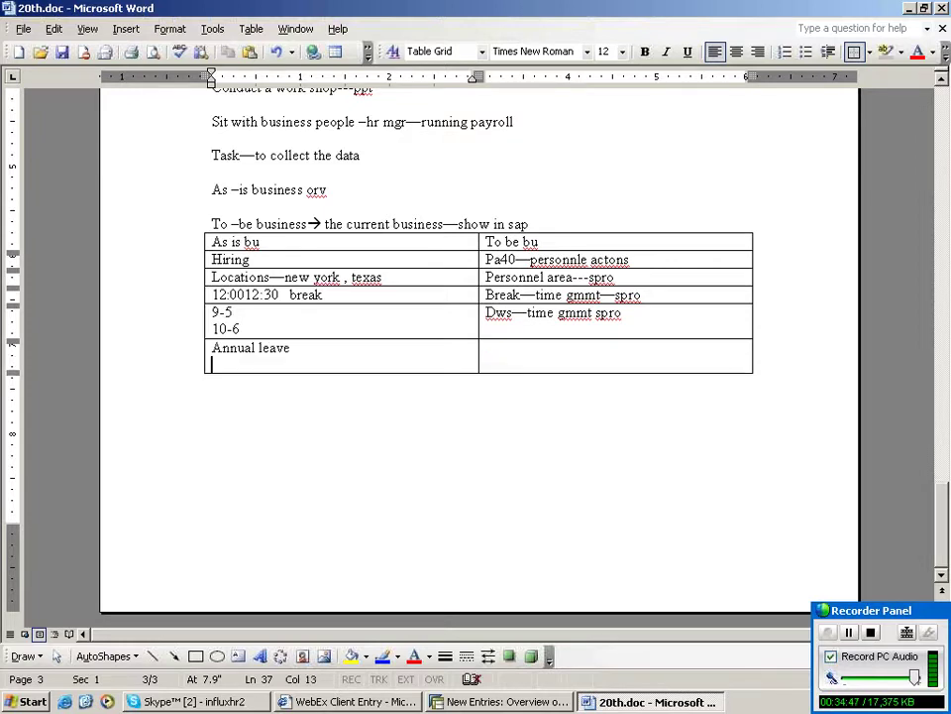
type("Se leav")
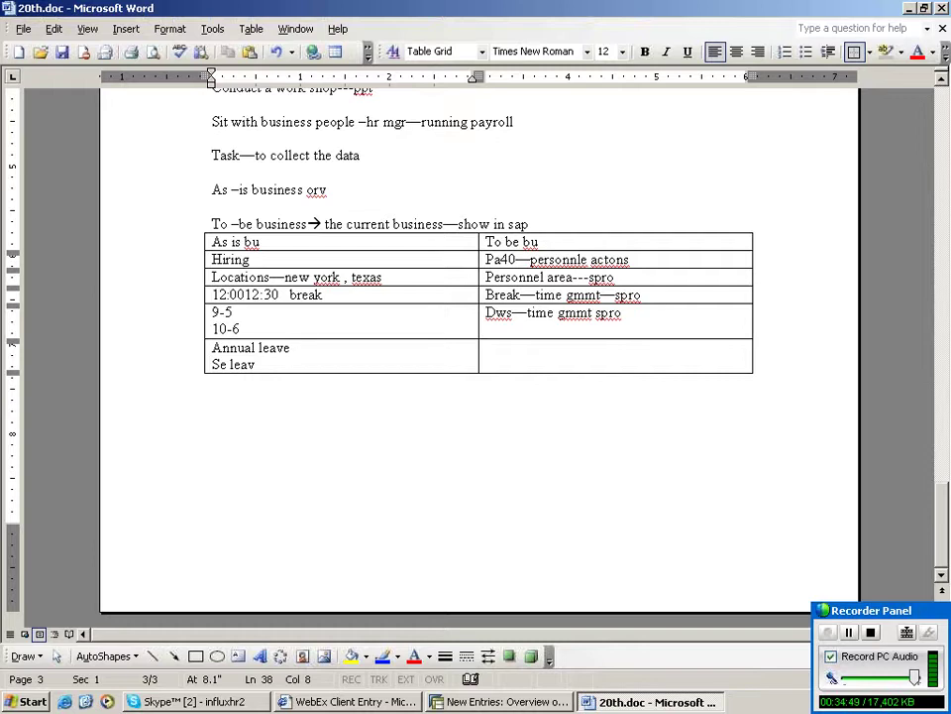
key("Return")
type("lop")
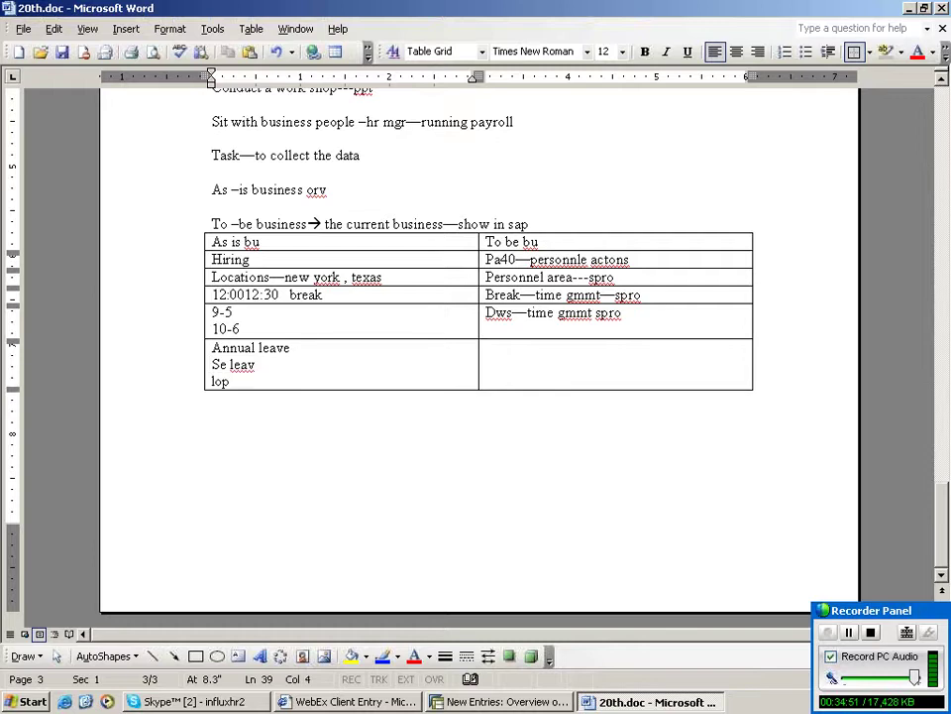
key("BackSpace")
key("BackSpace")
key("BackSpace")
key("BackSpace")
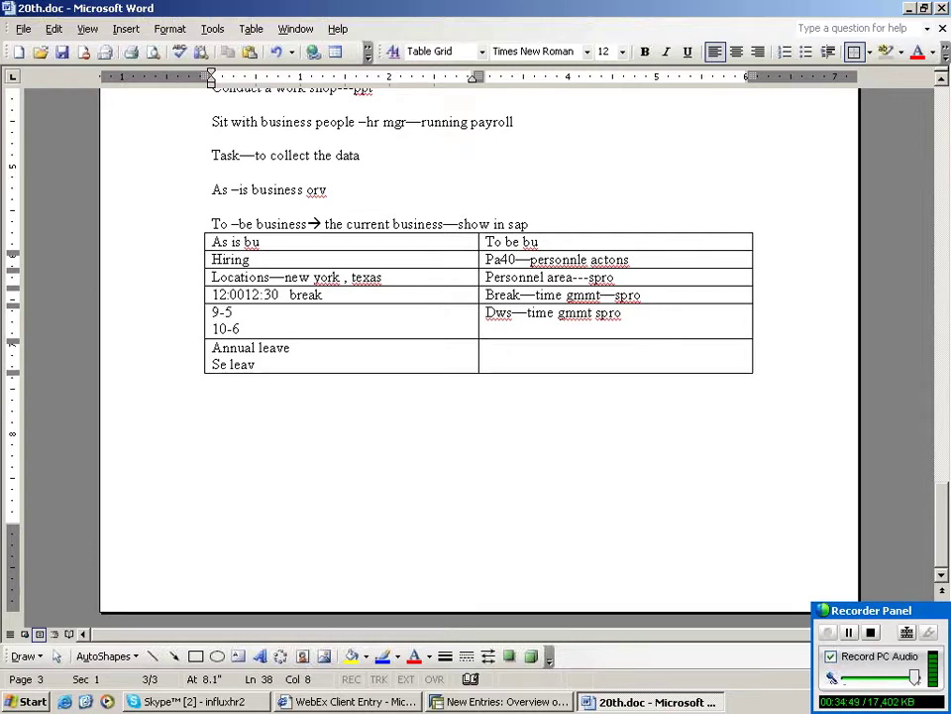
key("Return")
type("Lop")
key("Tab")
type("2001")
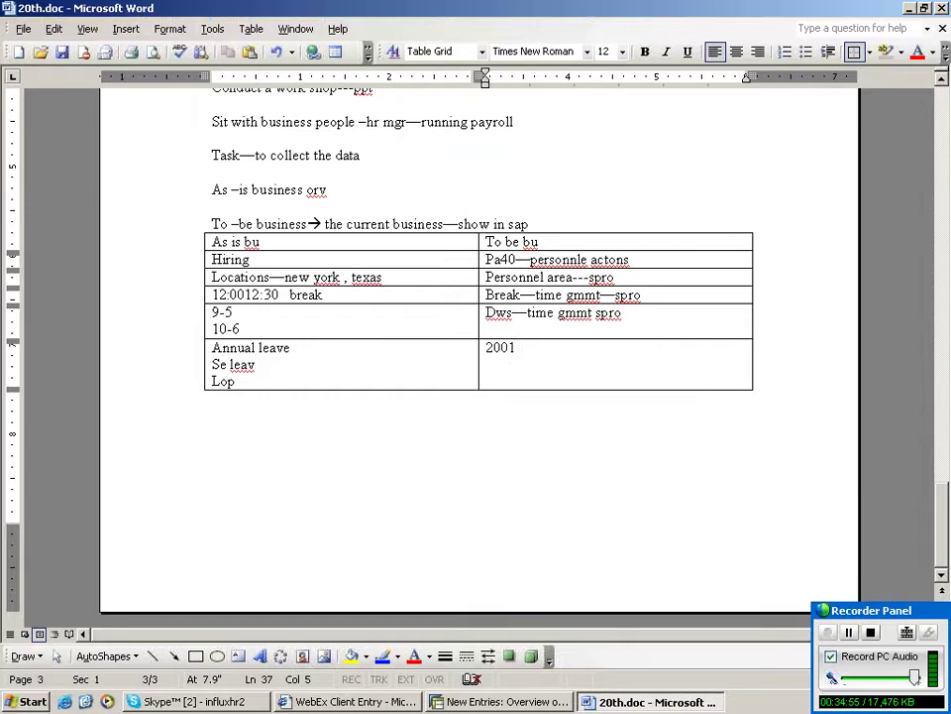
- Complete the leave row's to-be entry as "2001—absence—time gmmt –spro" and add an empty row below it
type("--abse")
type("nce--t")
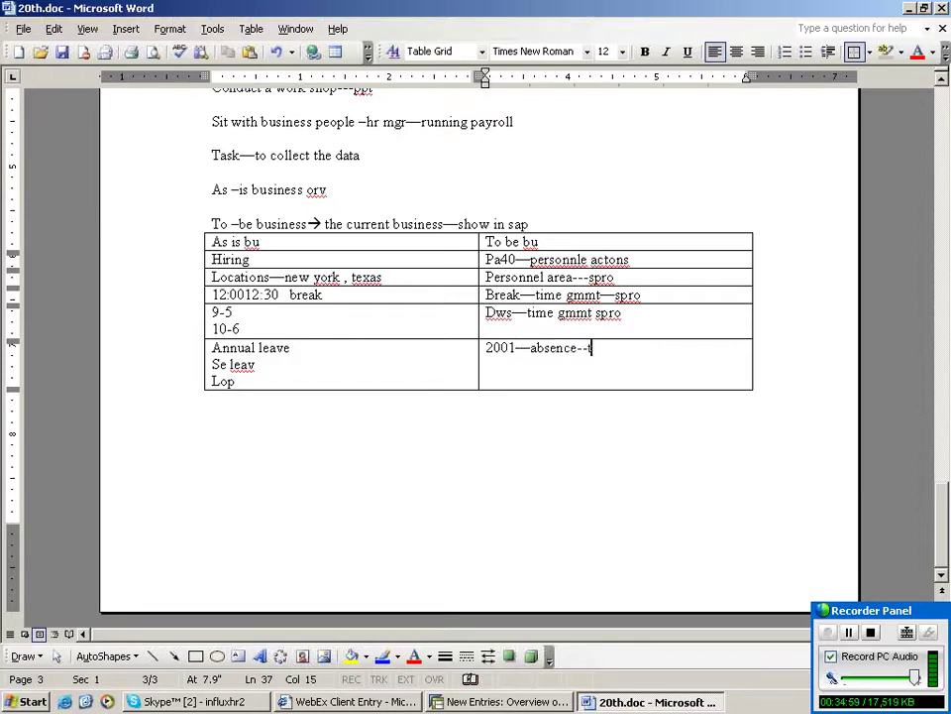
key("ctrl+z")
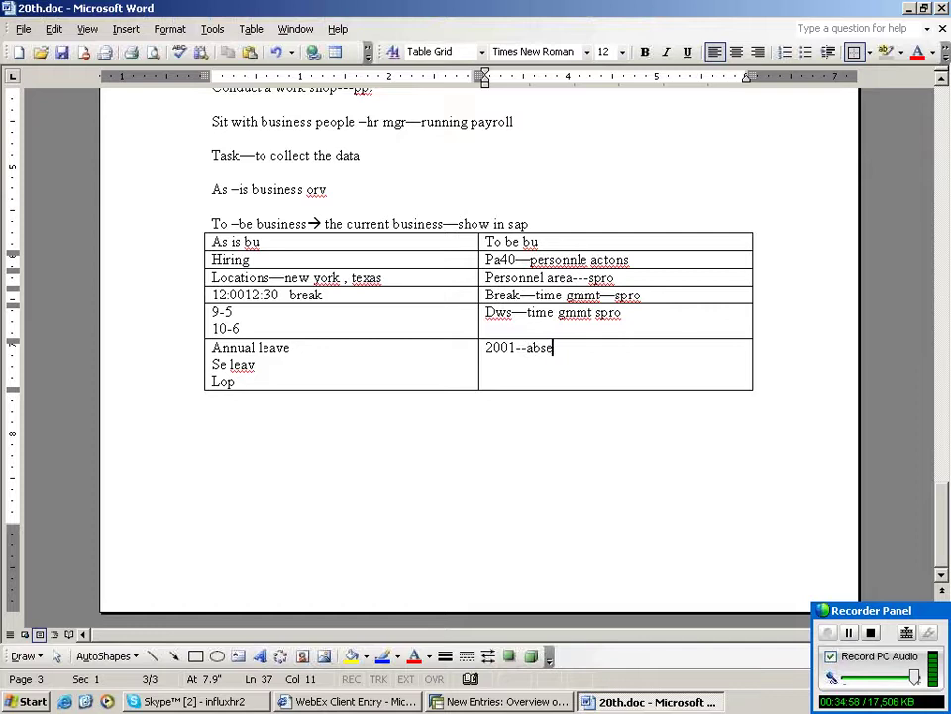
type("nce--time")
key("ctrl+z")
type("nce--time gmmt --spro")
key("Tab")
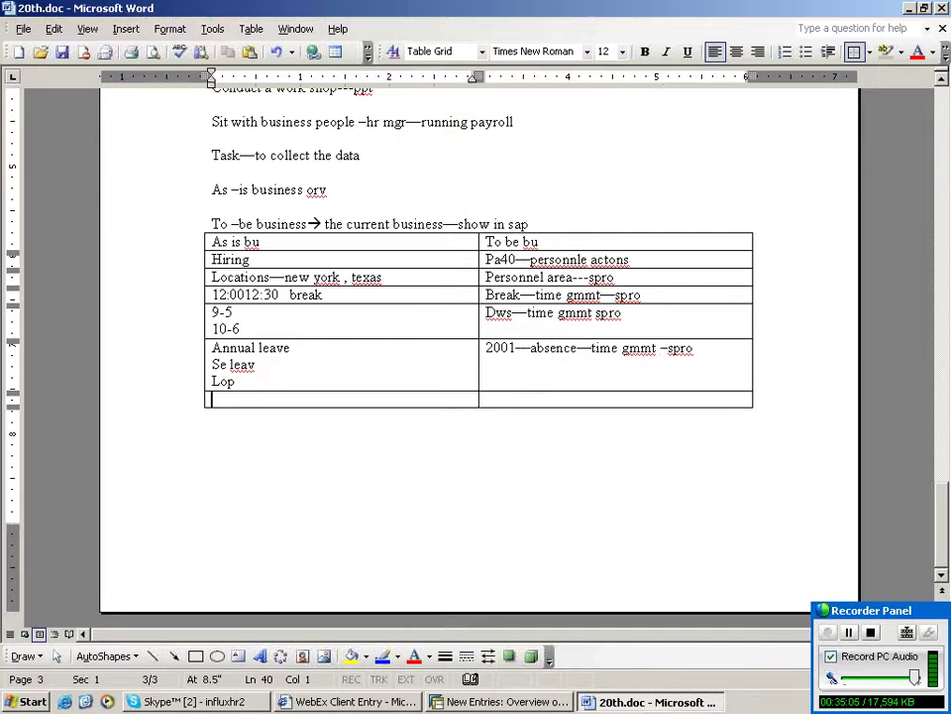
key("ctrl+z")
key("ctrl+z")
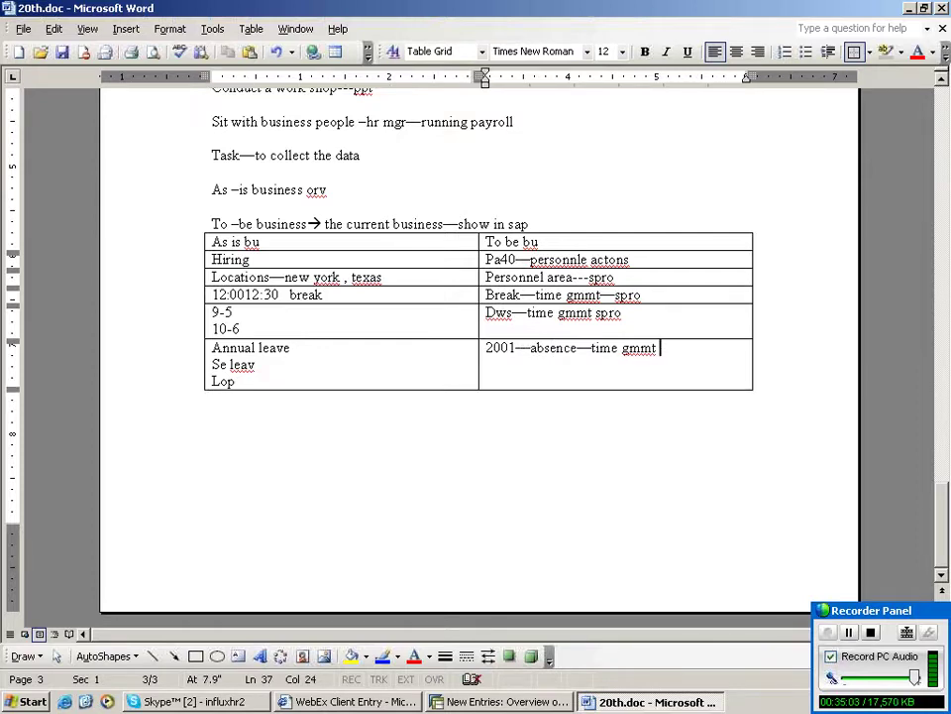
key("ctrl+y")
key("ctrl+y")
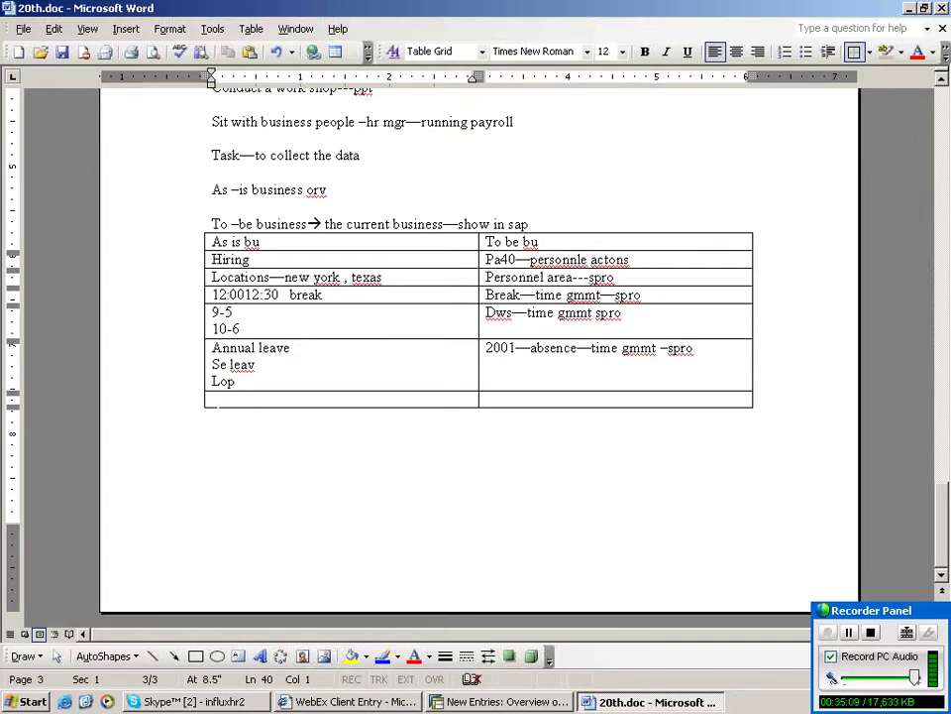
- Enter "Name of the emply", "First name" and "Last name" on separate lines of the new row's as-is cell
type("Name of the emply")
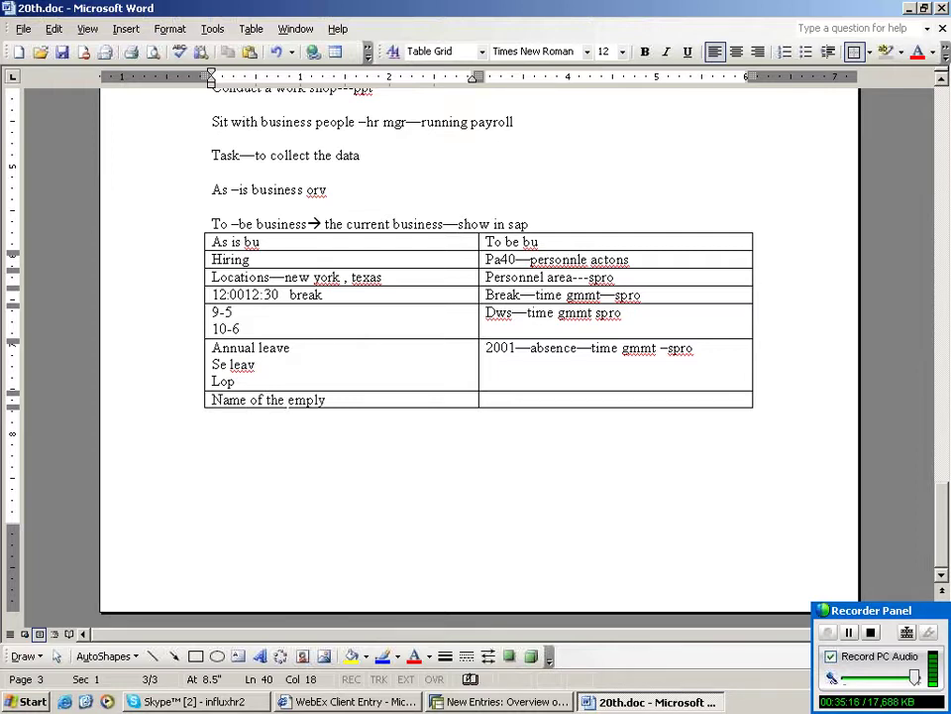
key("Tab")
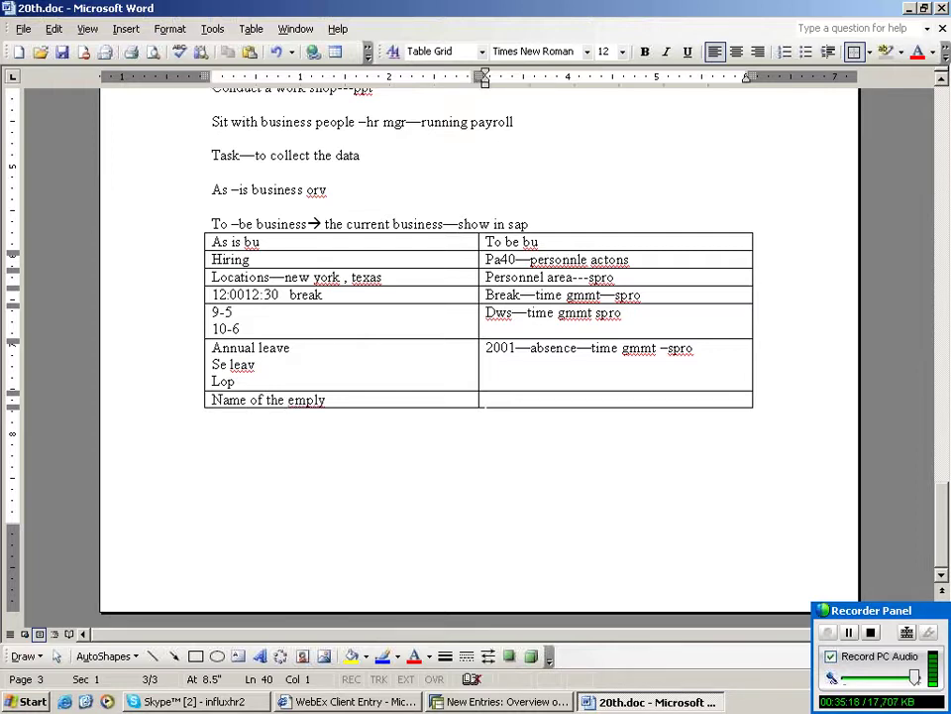
left_click(338, 399)
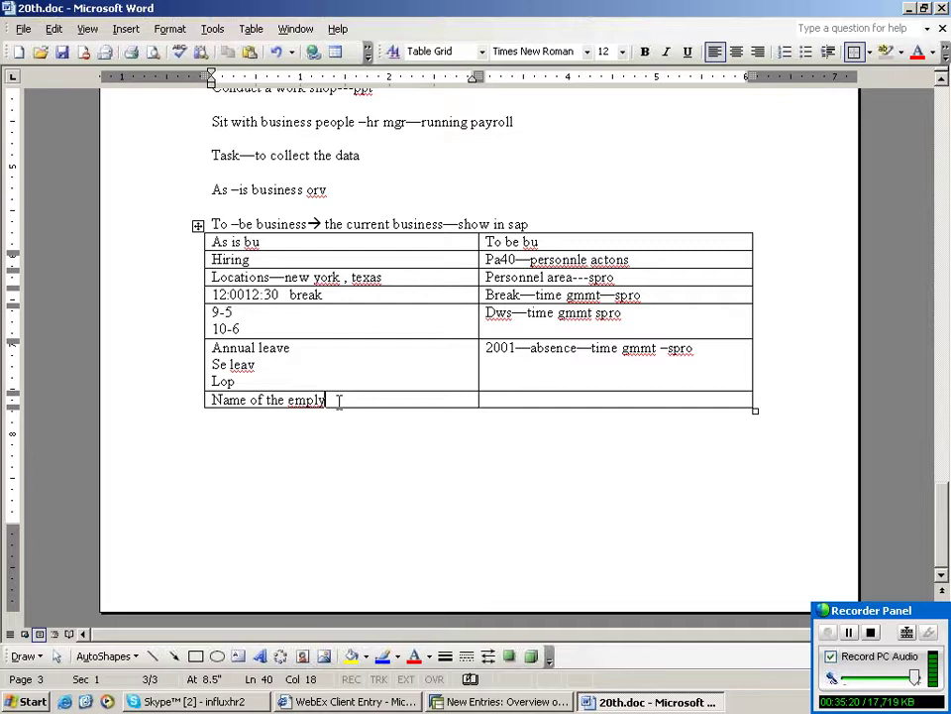
key("Tab")
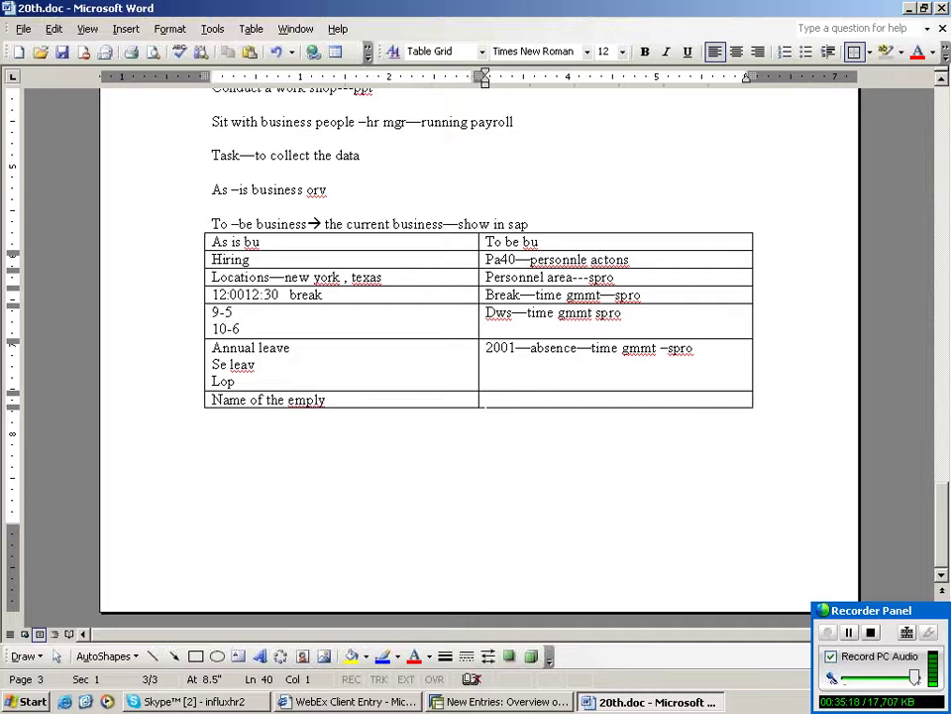
left_click(326, 400)
key("Return")
type("First name")
key("Return")
type("ls")
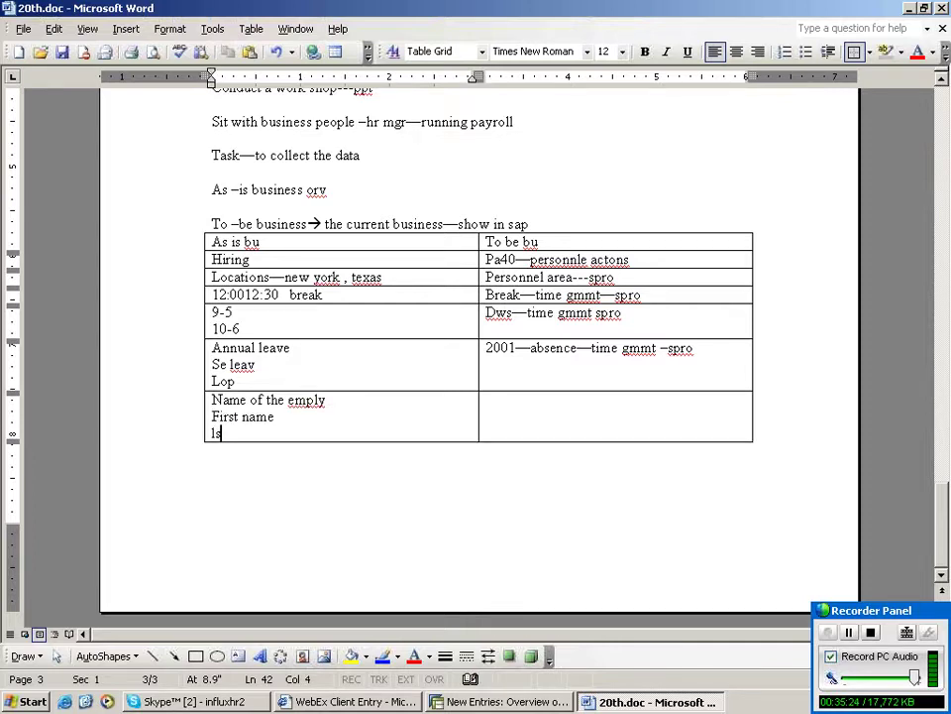
type("st nem")
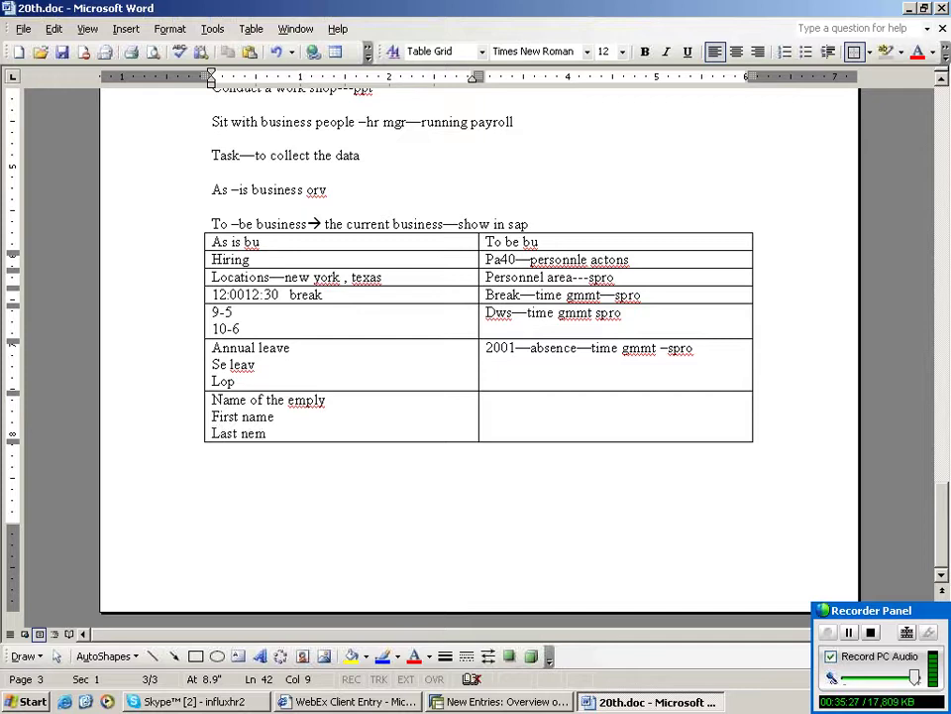
key("BackSpace")
key("BackSpace")
type("ame")
- Add "Ssn", "Dob", "Height", "Colour" and "Marital" lines to the employee as-is cell, with "0002" as the to-be entry
key("Return")
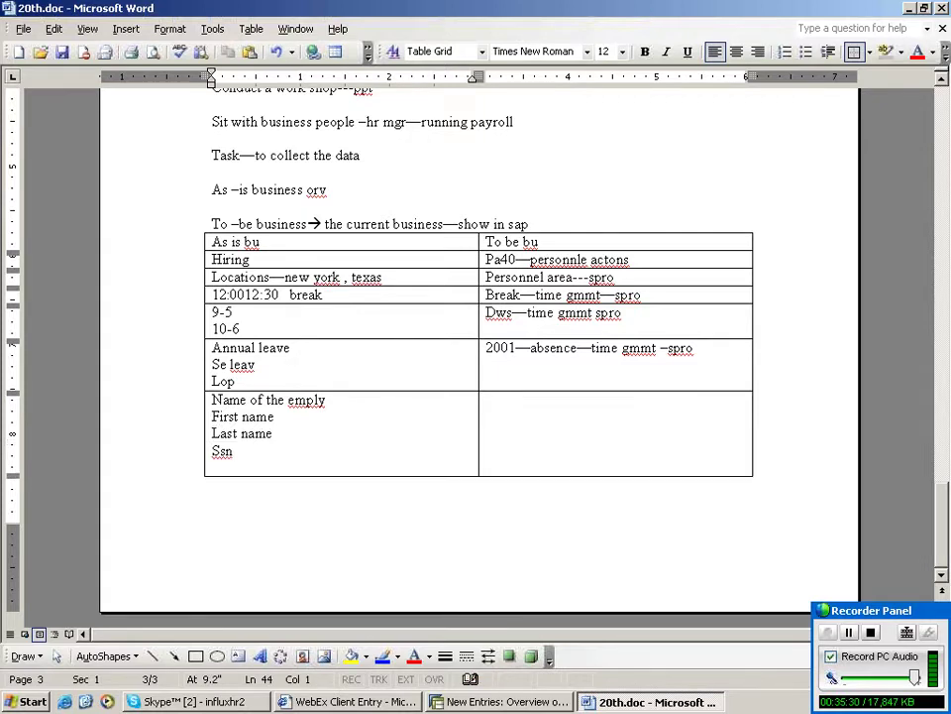
type("Dob")
key("Return")
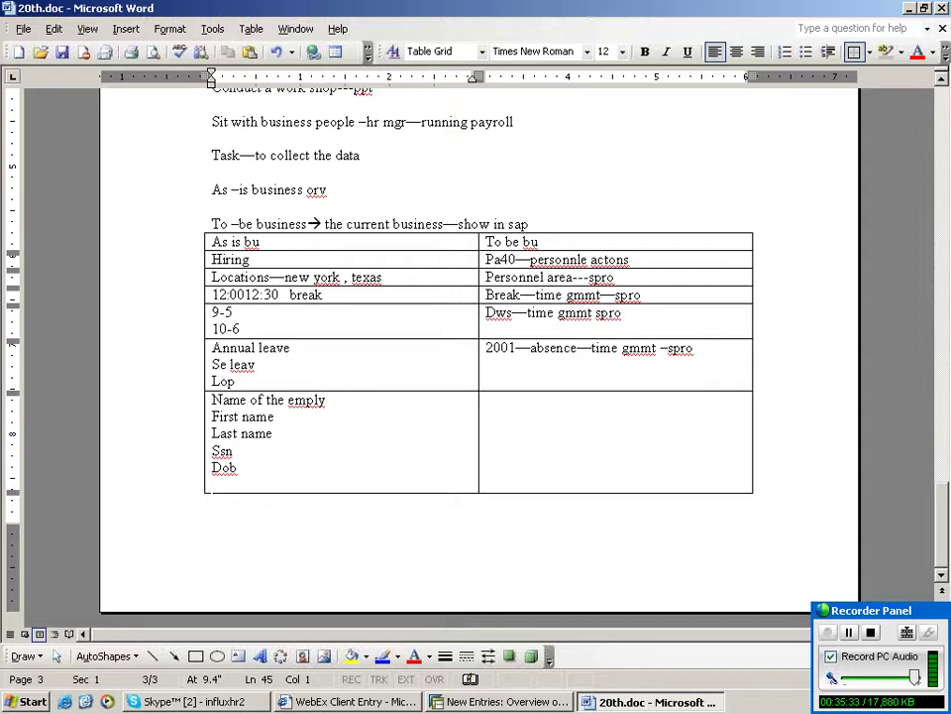
type("heig")
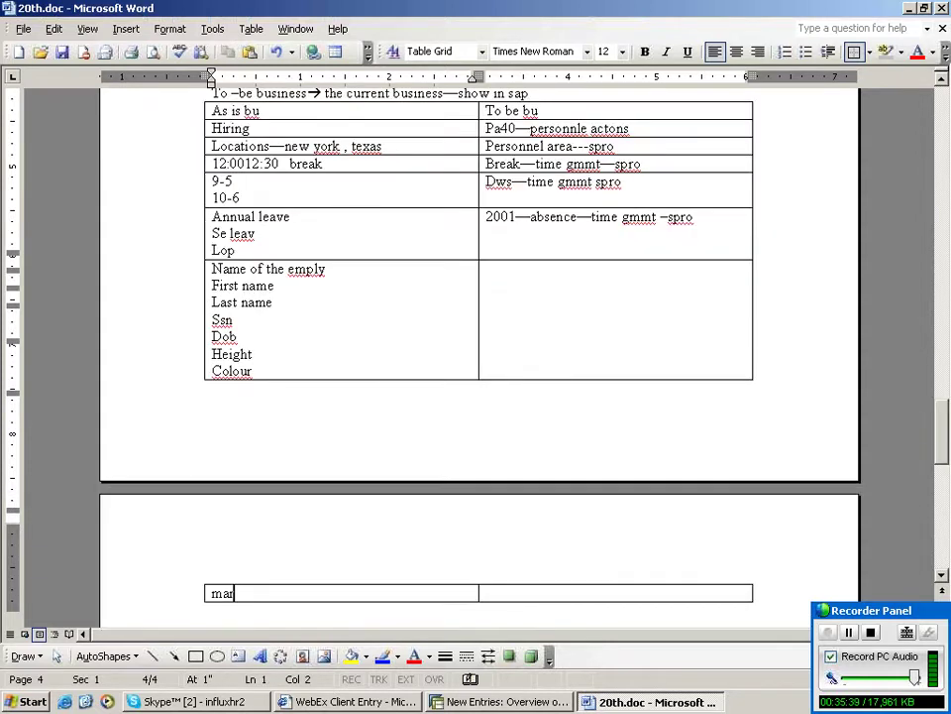
type("ital")
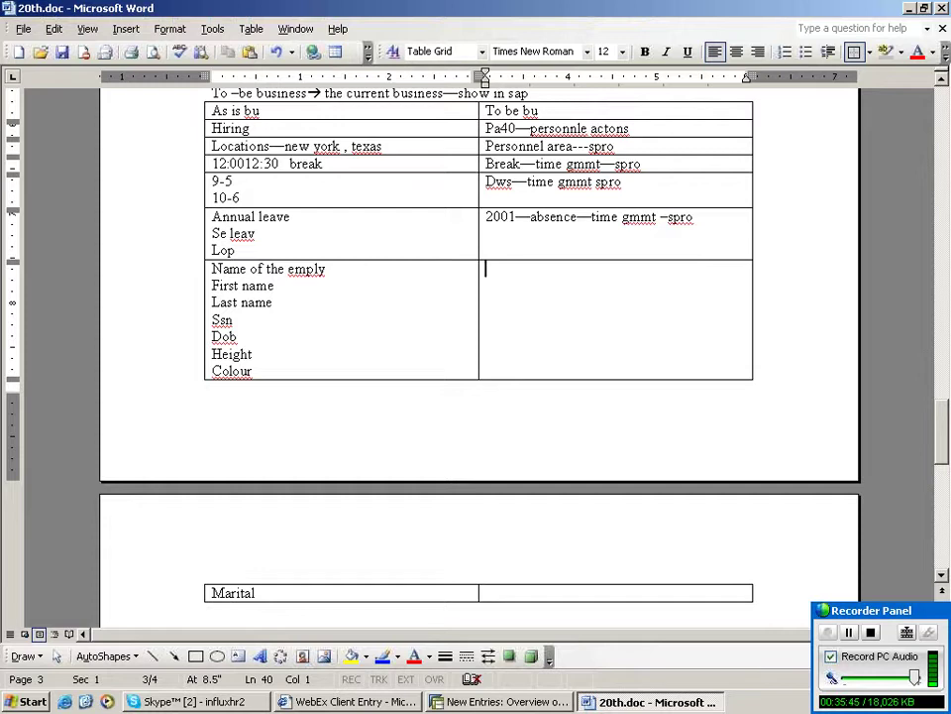
type("0002")
- Insert a new table with three columns and two rows at the end of the document
scroll(323, 613, "down", 3)
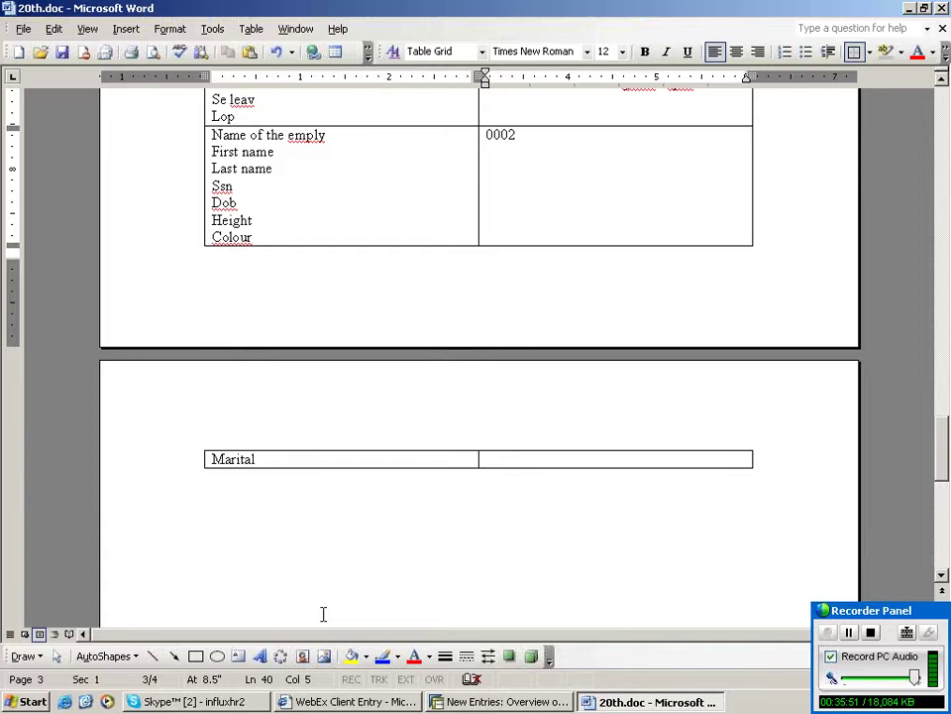
scroll(323, 613, "up", 3)
key("ctrl+End")
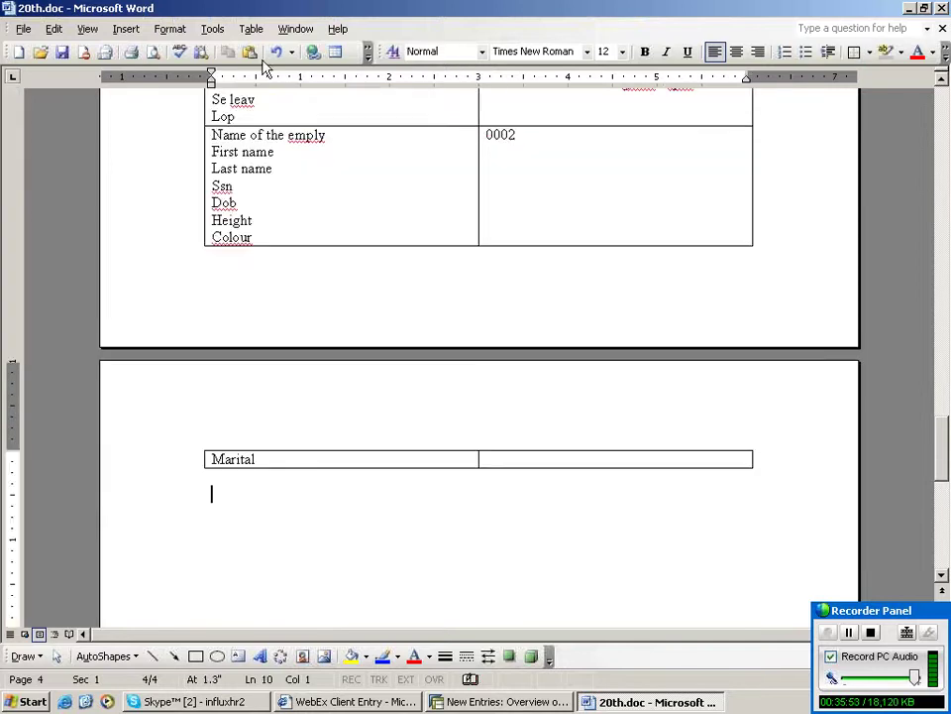
left_click(250, 29)
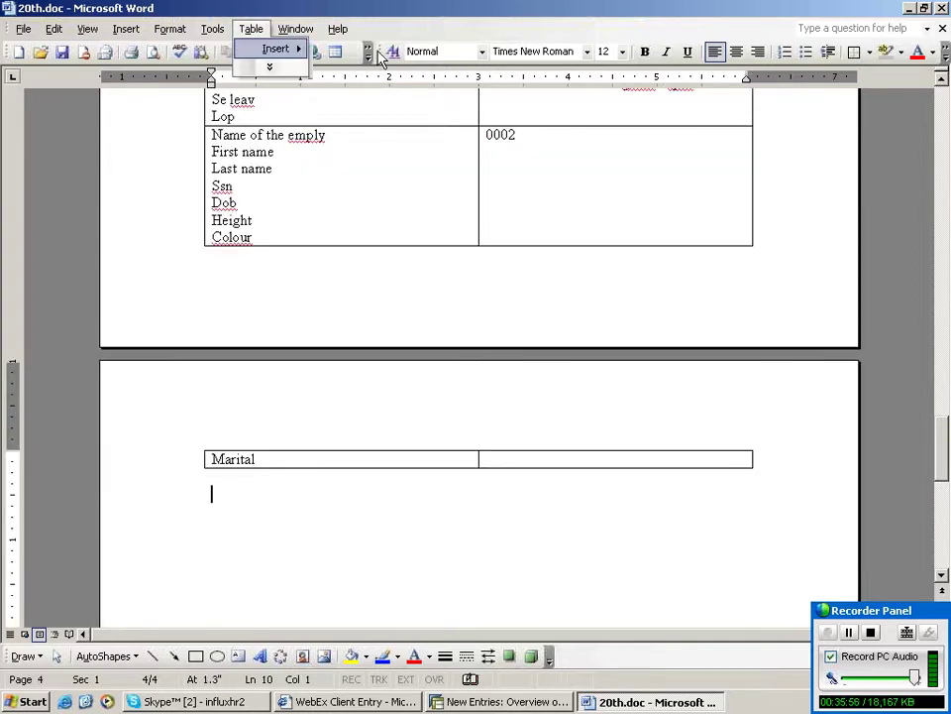
left_click(381, 60)
key("Return")
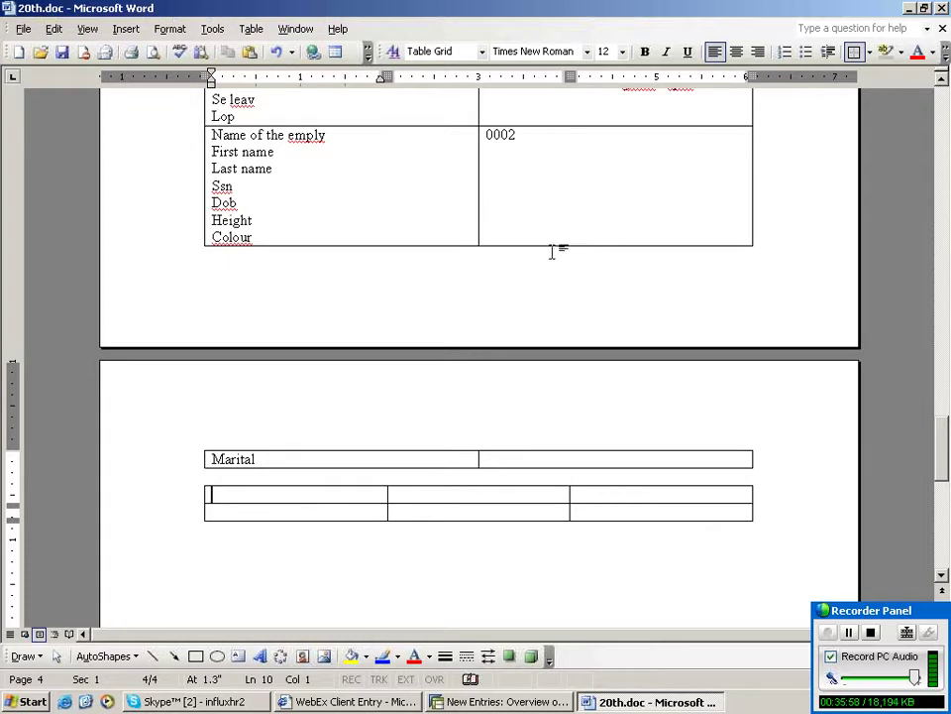
- Copy the employee detail lines from "Name of the emply" to "Colour" into the first cell of the new table
scroll(293, 507, "up", 1)
left_click_drag(212, 180, 254, 269)
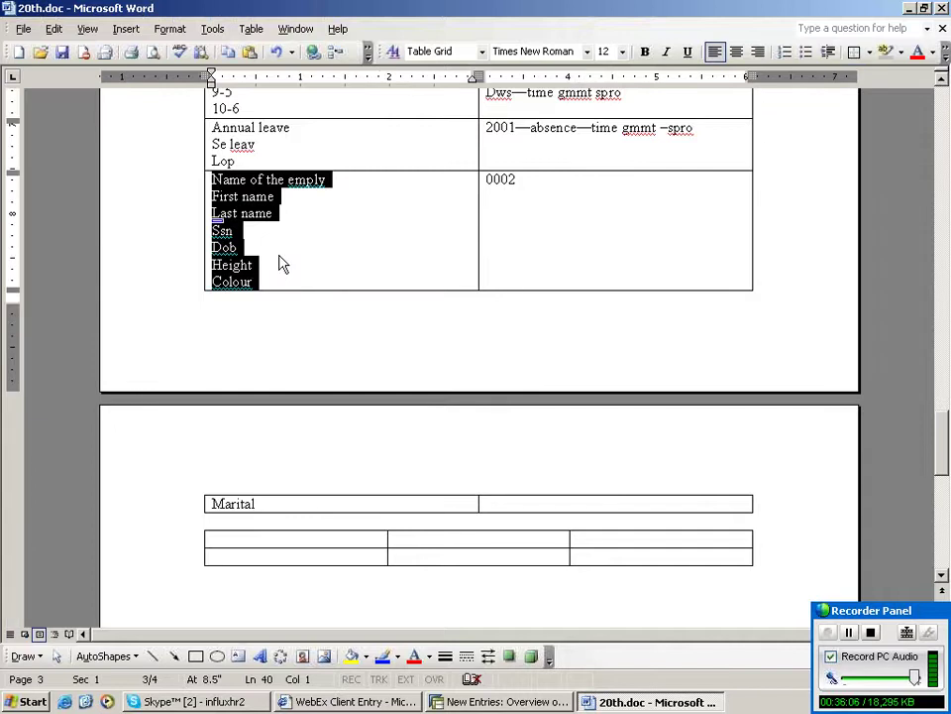
left_click(295, 543)
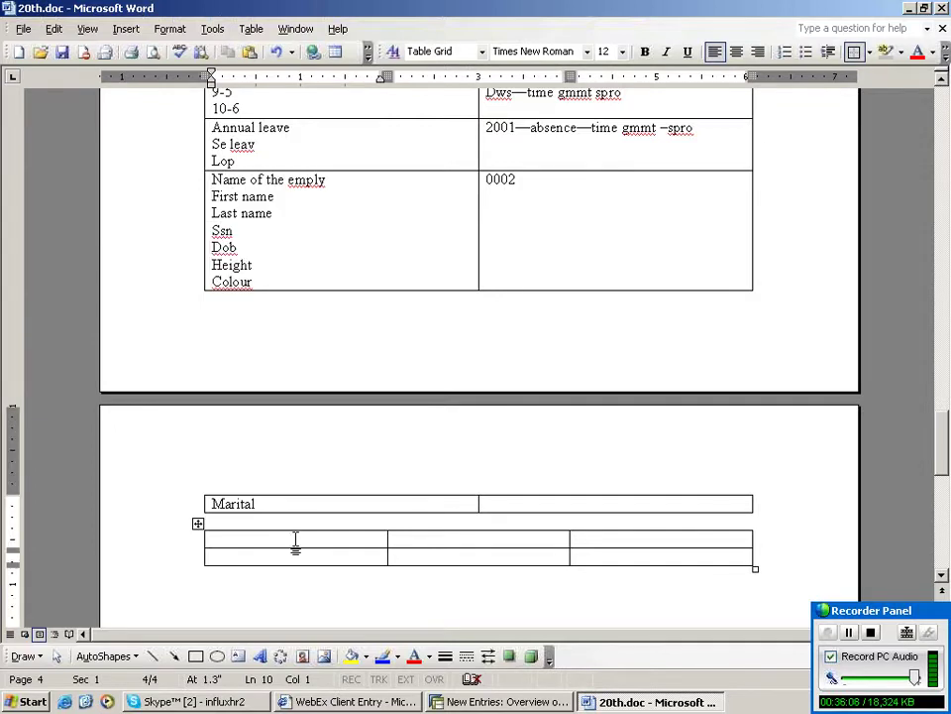
left_click_drag(212, 179, 281, 264)
key("ctrl+c")
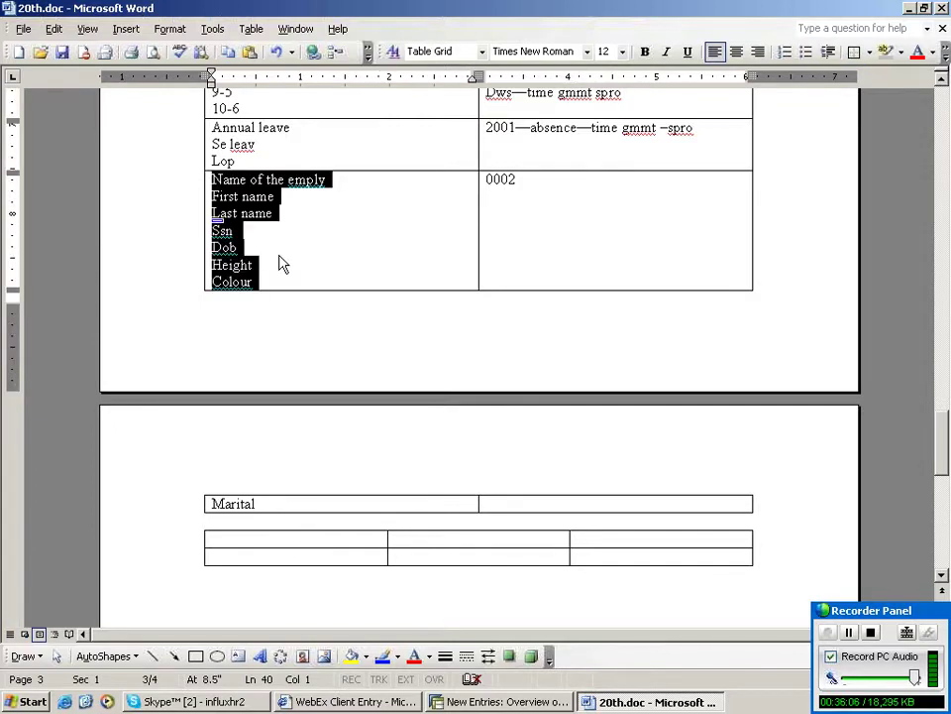
left_click(288, 540)
key("ctrl+v")
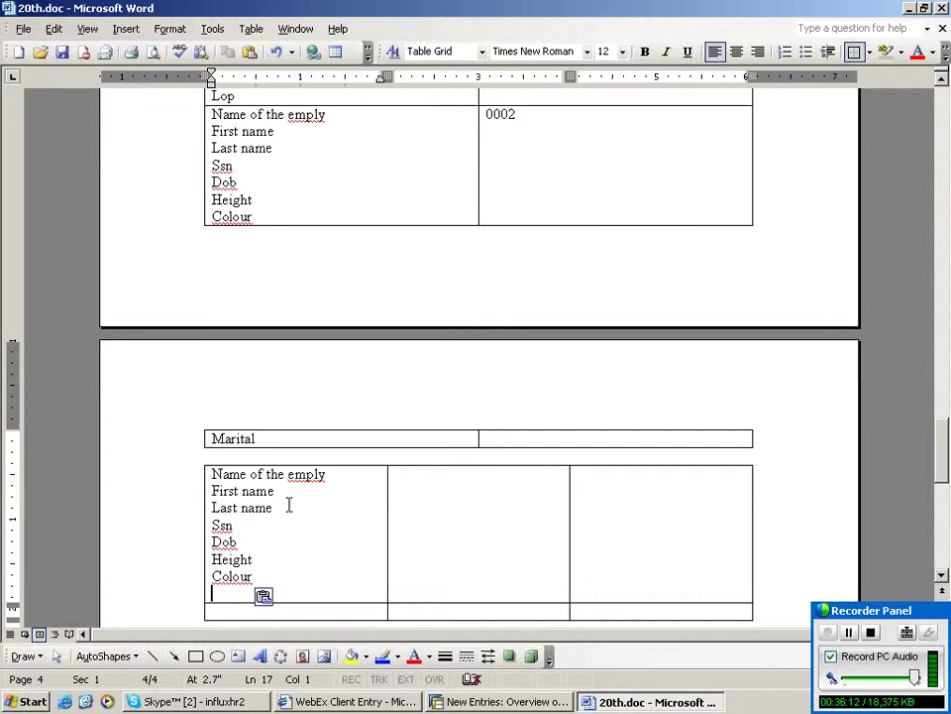
- Enter "0002" in the second cell of the new table's first row
left_click(543, 561)
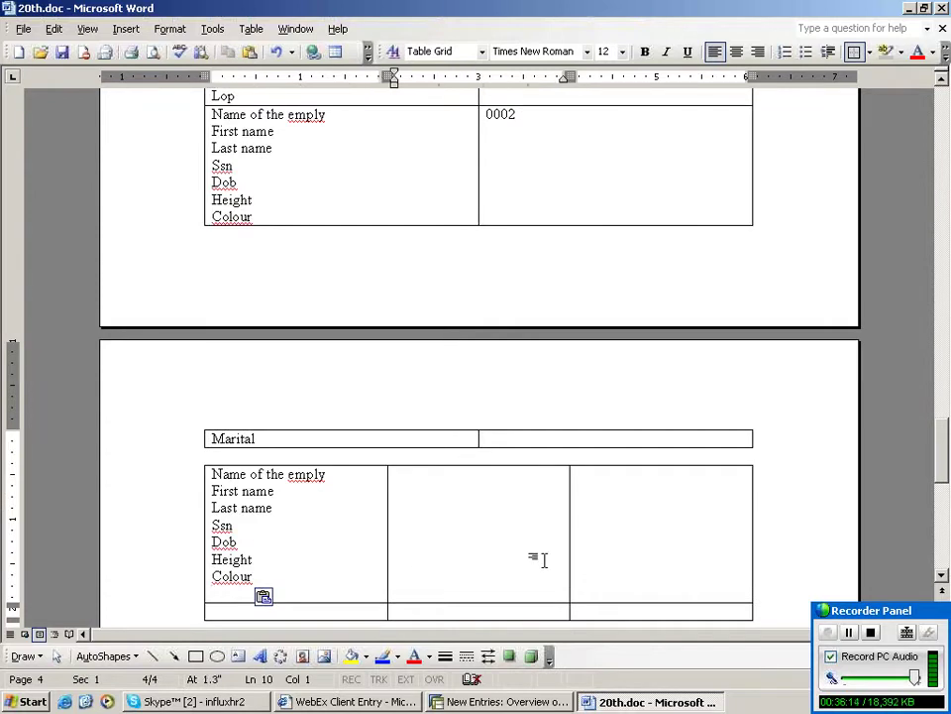
scroll(525, 541, "down", 1)
type("0")
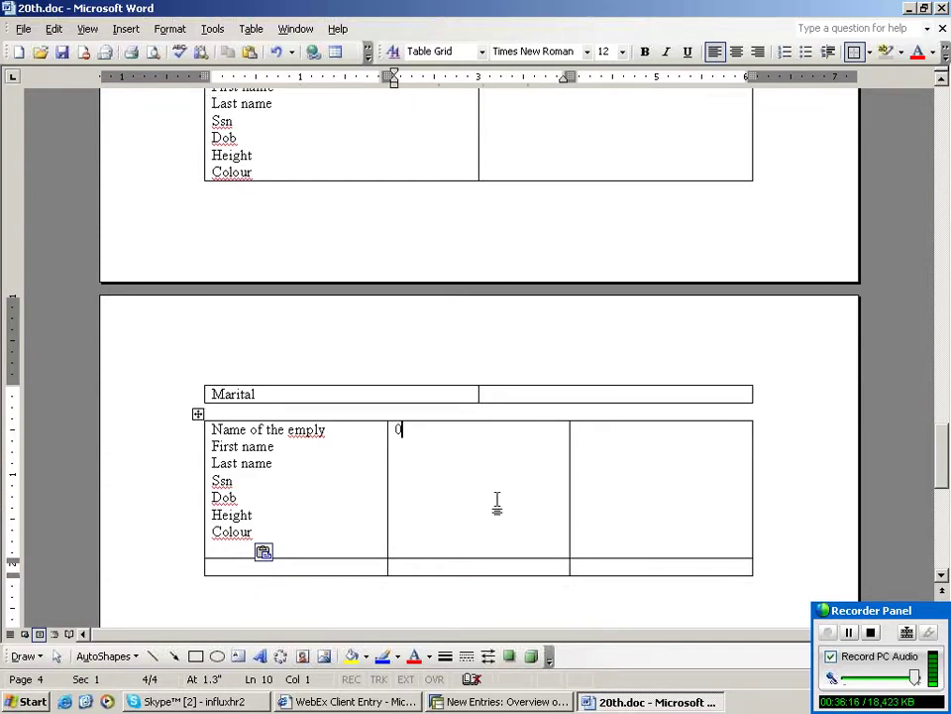
scroll(515, 530, "up", 1)
key("BackSpace")
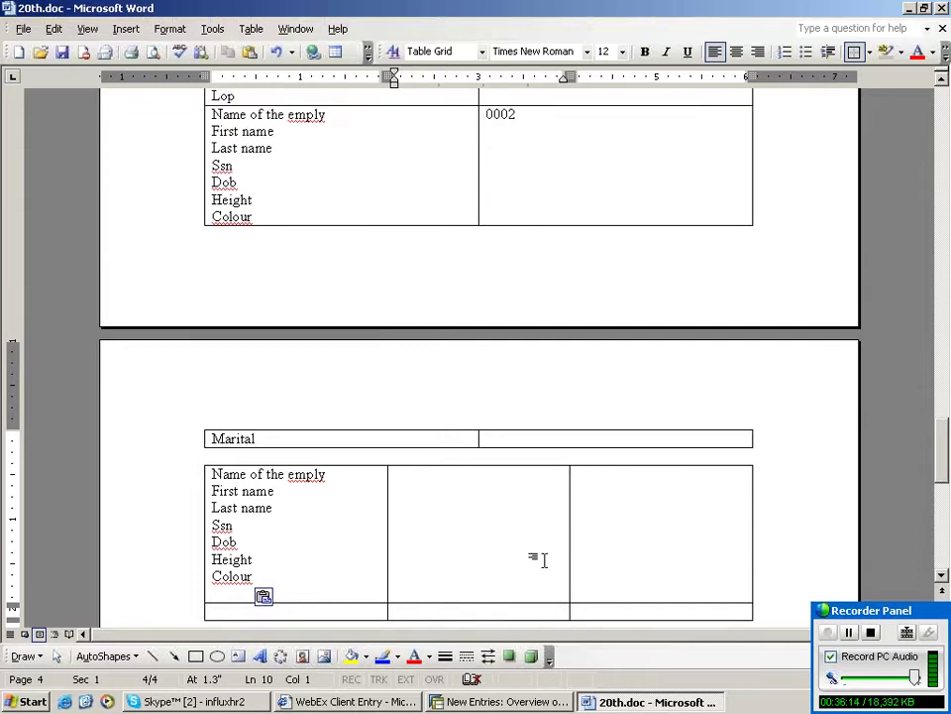
scroll(543, 560, "down", 1)
type("0002")
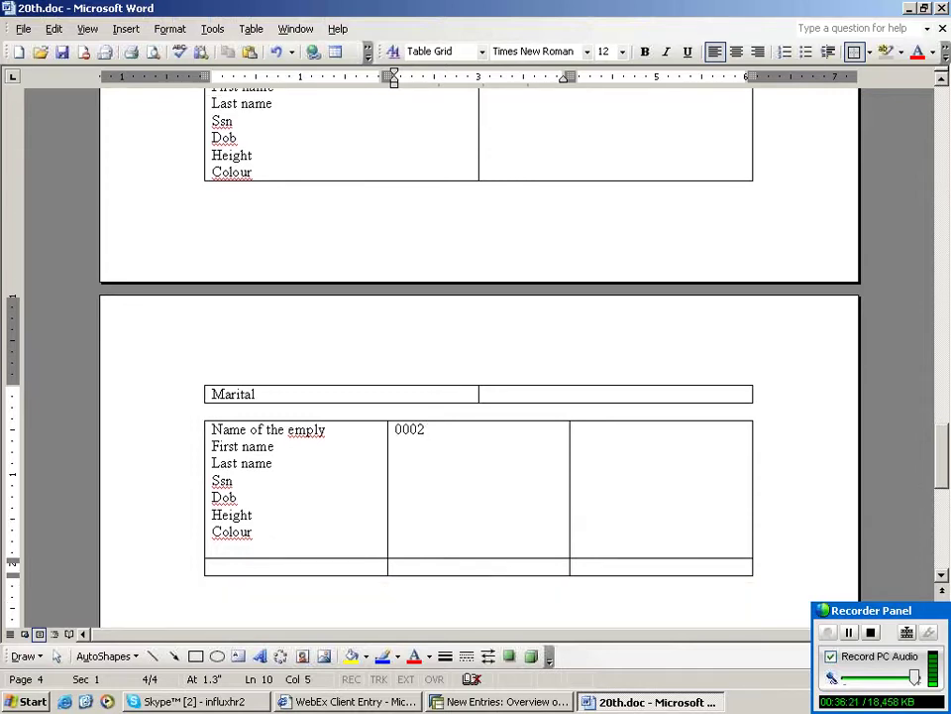
- Enter "Height" and "colour" on separate lines in the third cell of the new table's first row
left_click(630, 462)
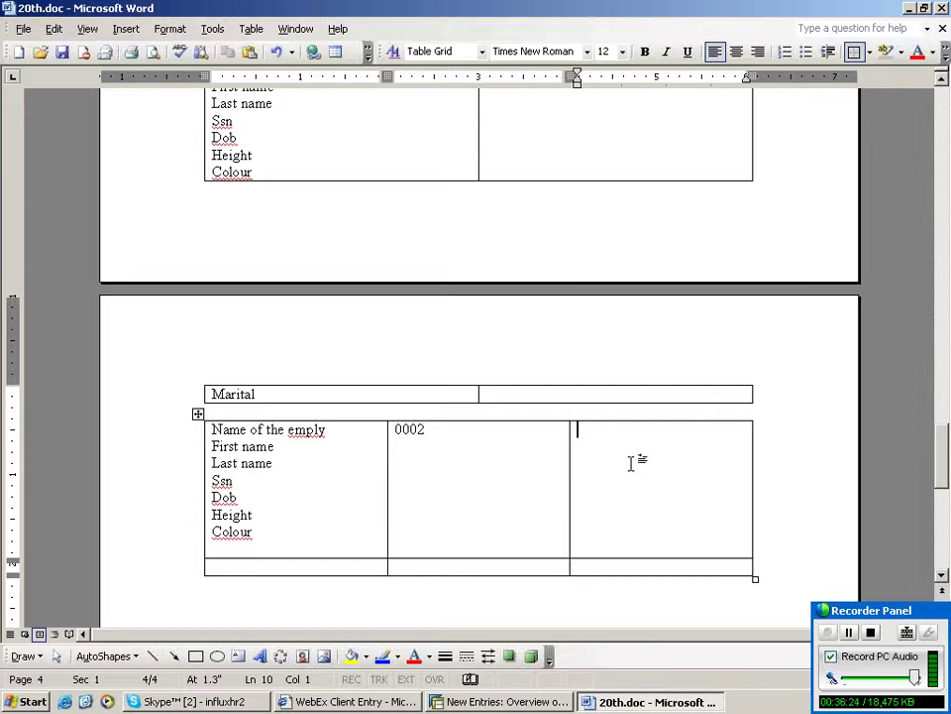
type("heigh")
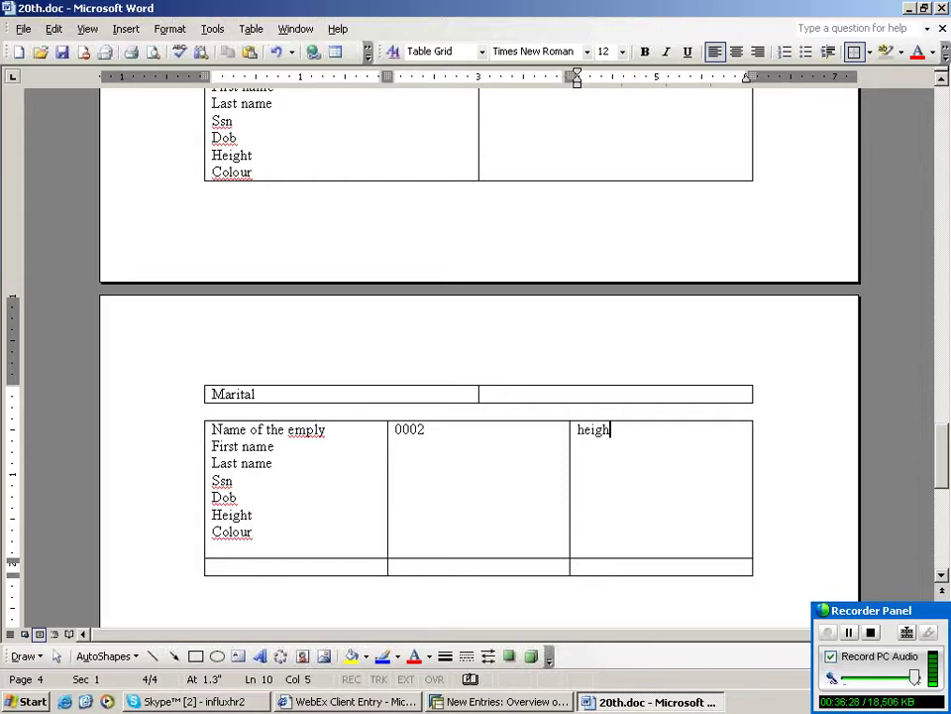
type("t")
key("Return")
type("co")
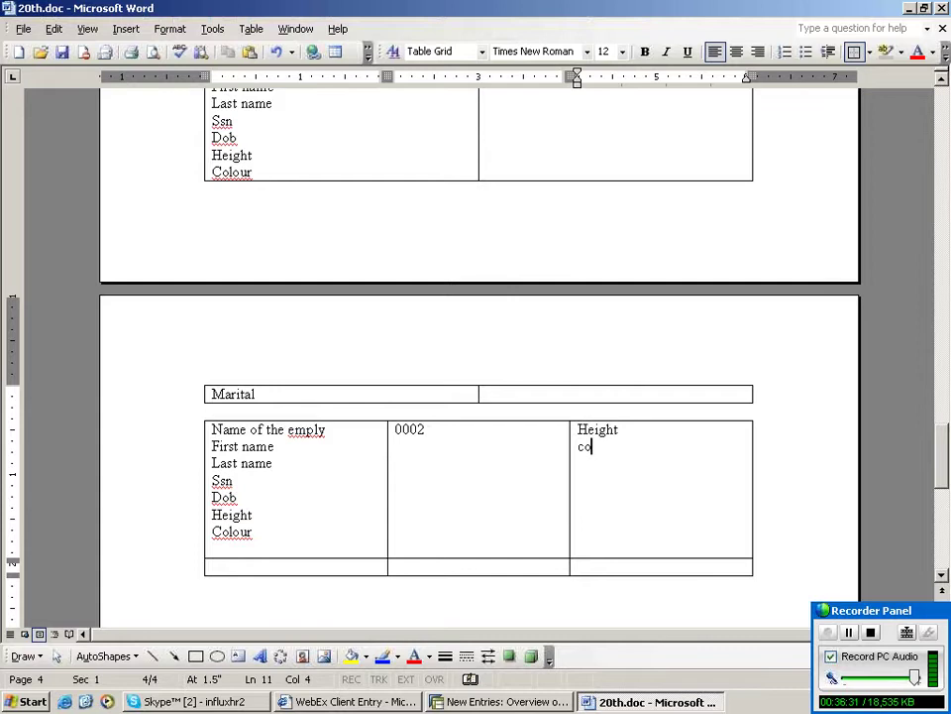
type("lour")
key("BackSpace")
key("BackSpace")
key("BackSpace")
key("BackSpace")
type("lour")
- Enter "Address", "Flat" and "Area./street" on separate lines in the first cell of the three-column table's second row
scroll(476, 357, "up", 9)
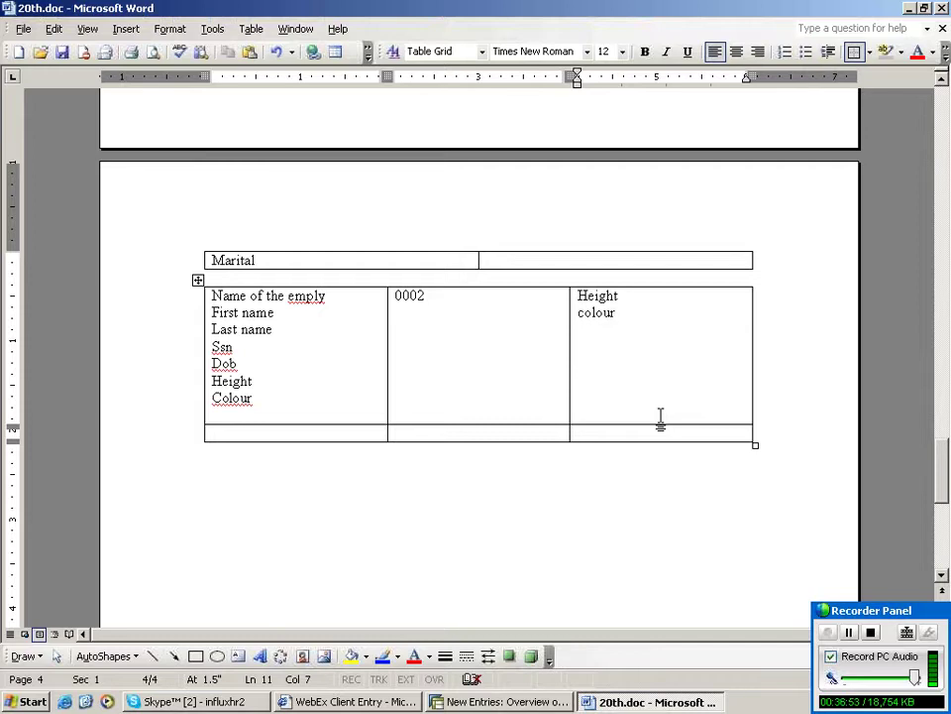
left_click(328, 433)
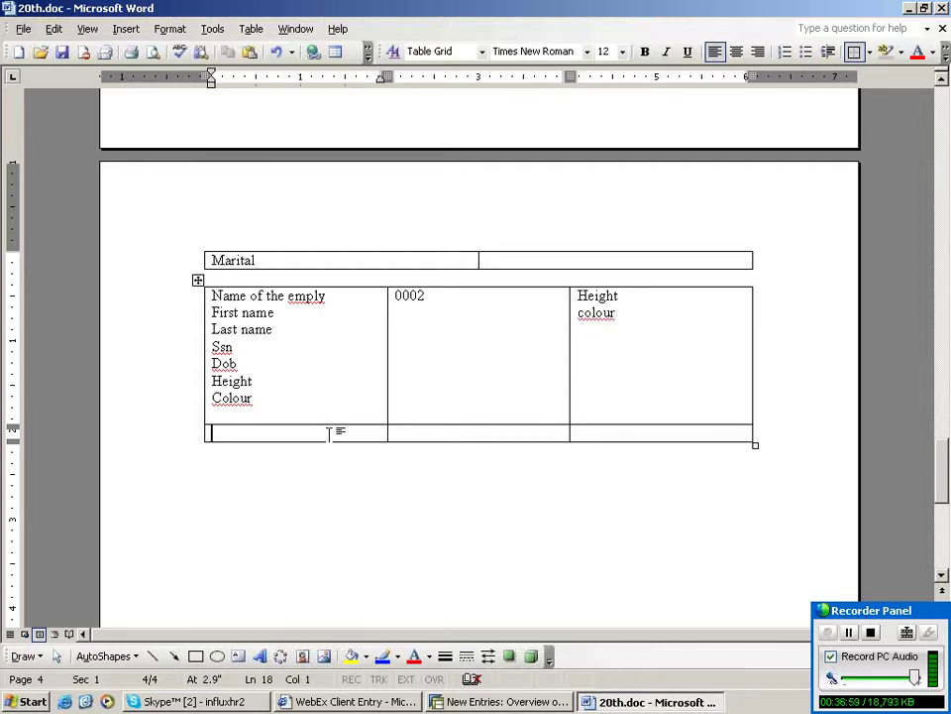
type("Address")
key("Return")
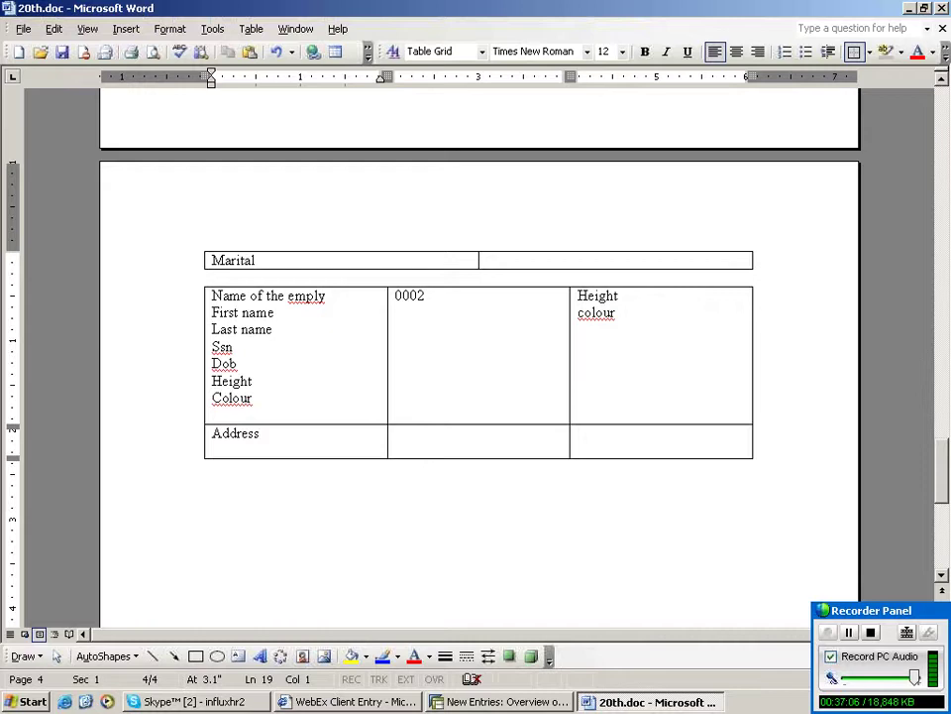
type("Flat")
key("Return")
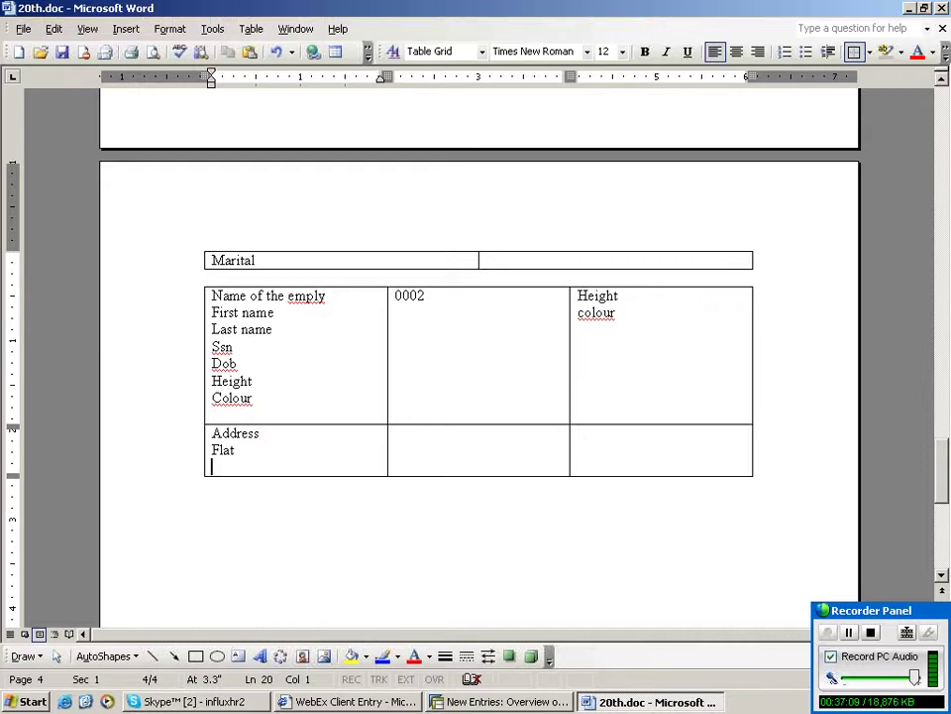
type("Area s")
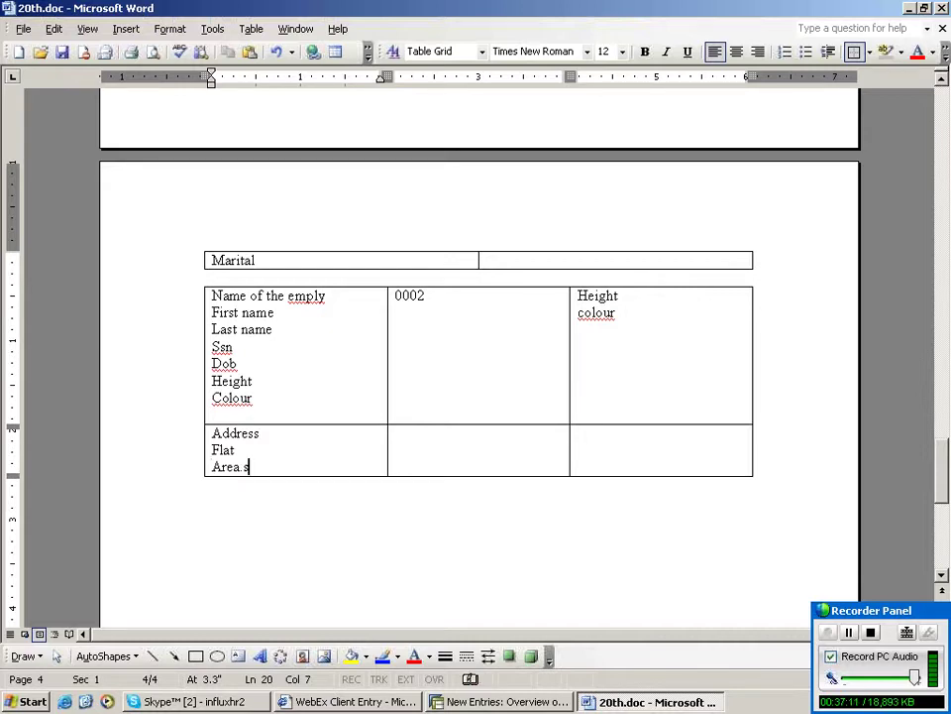
key("BackSpace")
key("BackSpace")
type("./ste")
key("BackSpace")
type("re")
type("et")
key("Return")
- Add the lines "Zip—city", "State" and "Count" below "Area./street" in the address cell
type("Zip--stat")
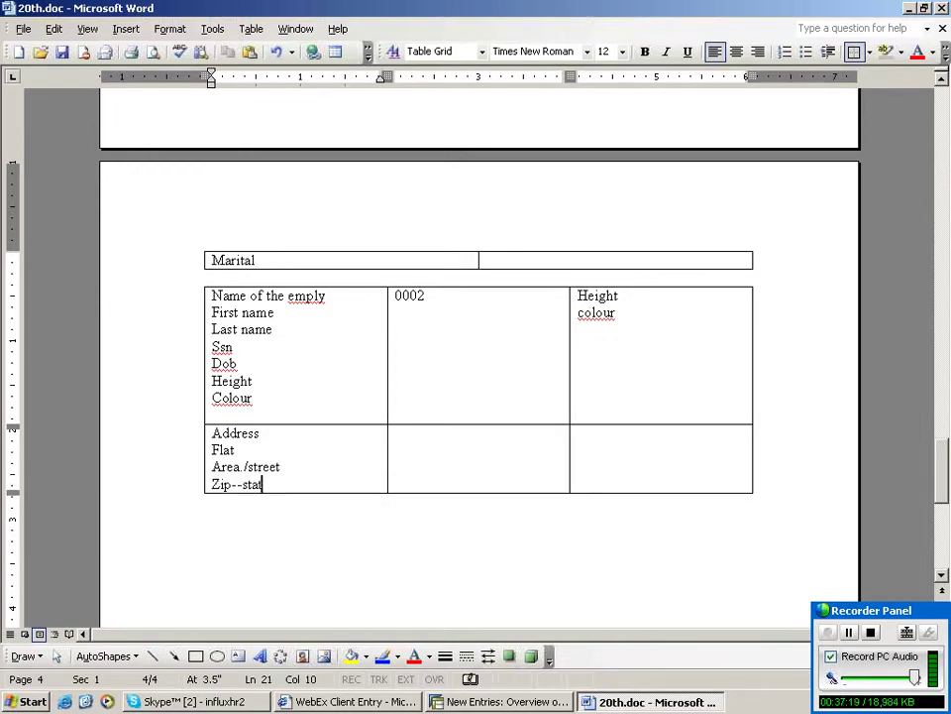
key("BackSpace")
key("BackSpace")
key("BackSpace")
key("BackSpace")
type("city")
key("Return")
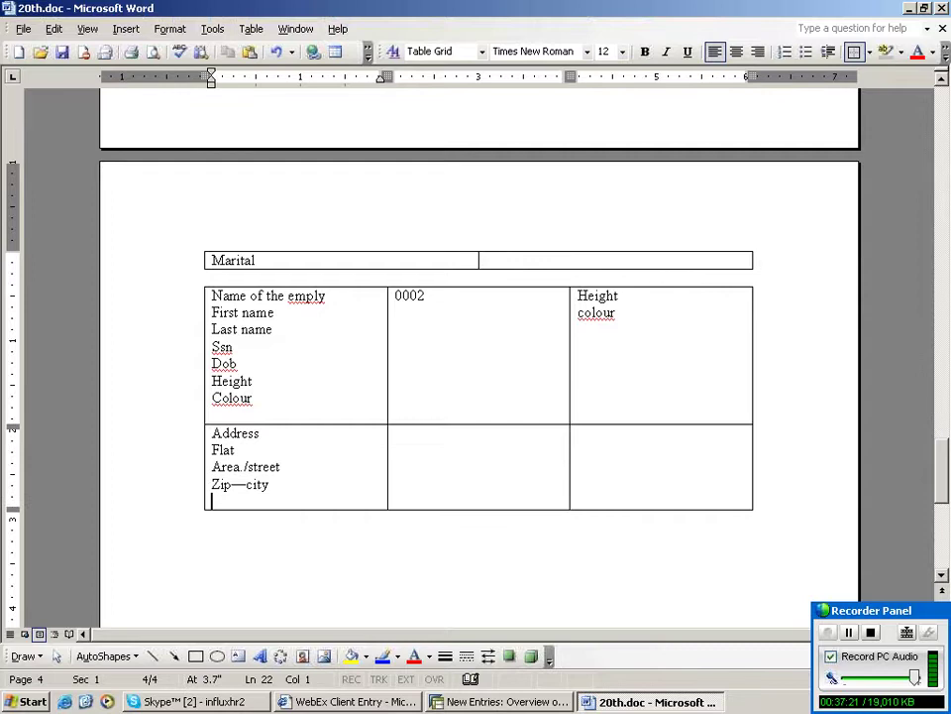
type("stat")
key("BackSpace")
key("BackSpace")
key("BackSpace")
key("BackSpace")
type("State")
key("Return")
type("Count")
key("Return")
- Add the lines "Nearest r.statiion" and "Nearest airt p" at the end of the address cell
type("Nearest r.sa")
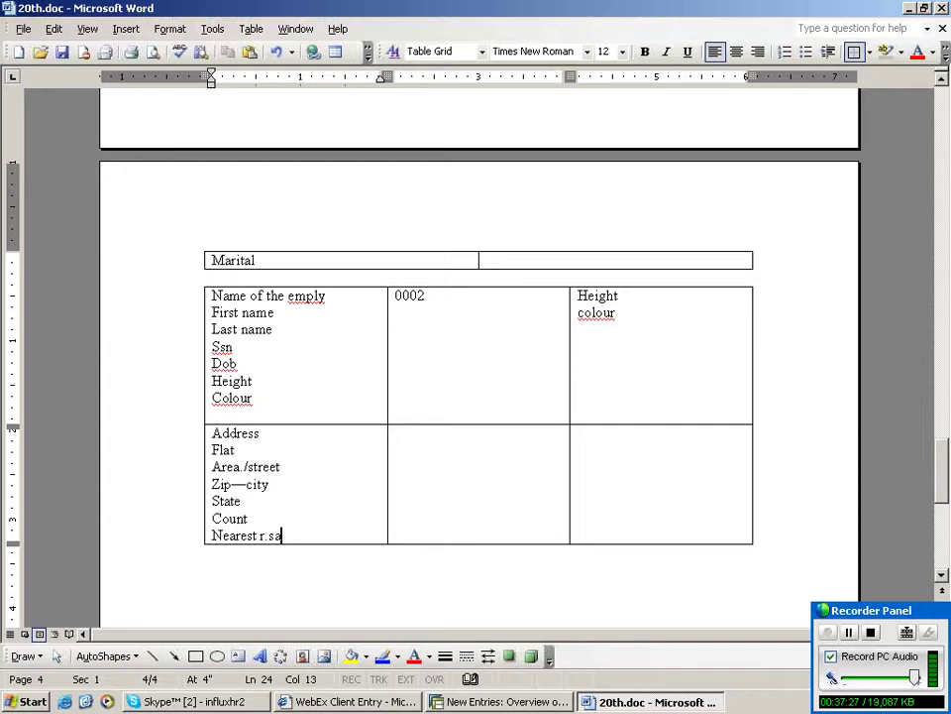
key("BackSpace")
type("tatiion")
key("Return")
type("nea")
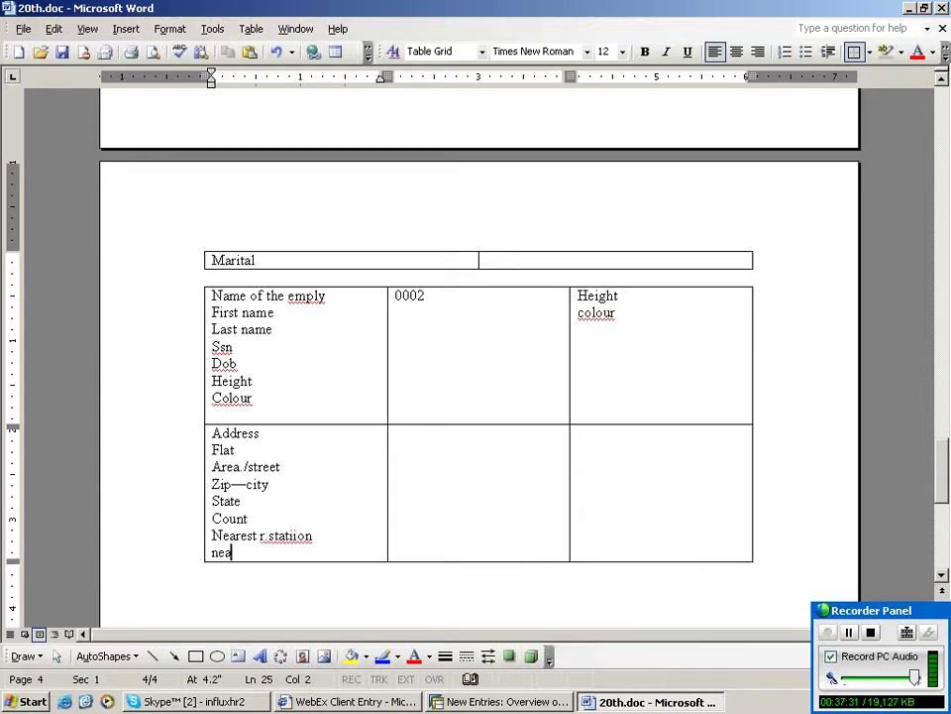
key("BackSpace")
key("BackSpace")
key("BackSpace")
key("BackSpace")
key("BackSpace")
key("BackSpace")
key("BackSpace")
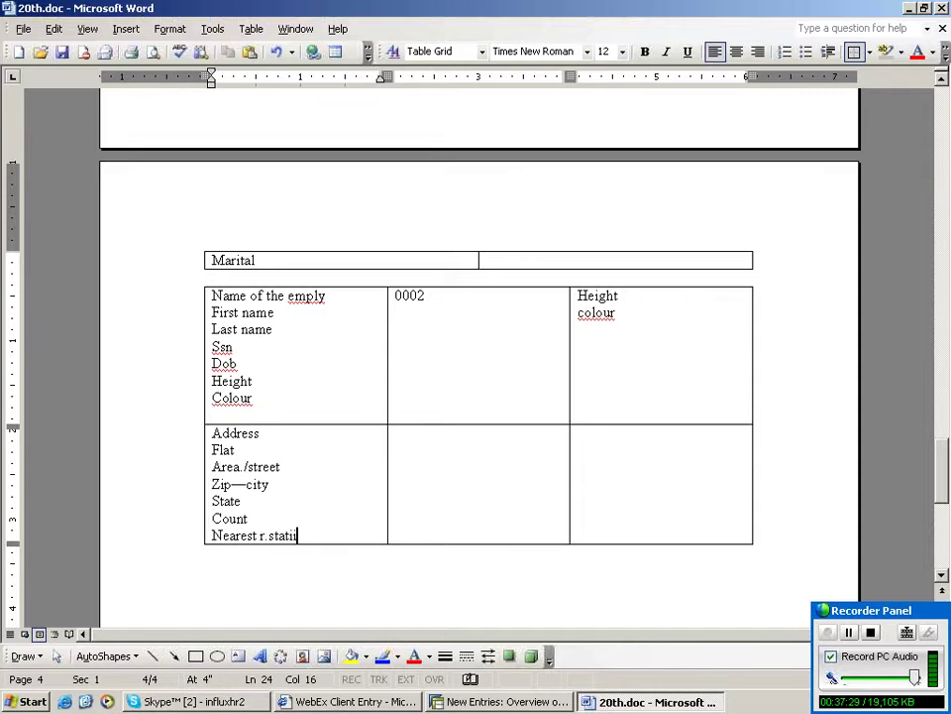
type("ion")
key("Return")
type("Nearest airt p")
- Enter "0006" in the address row's second cell and "Nearest railway station" in its third cell
left_click(428, 504)
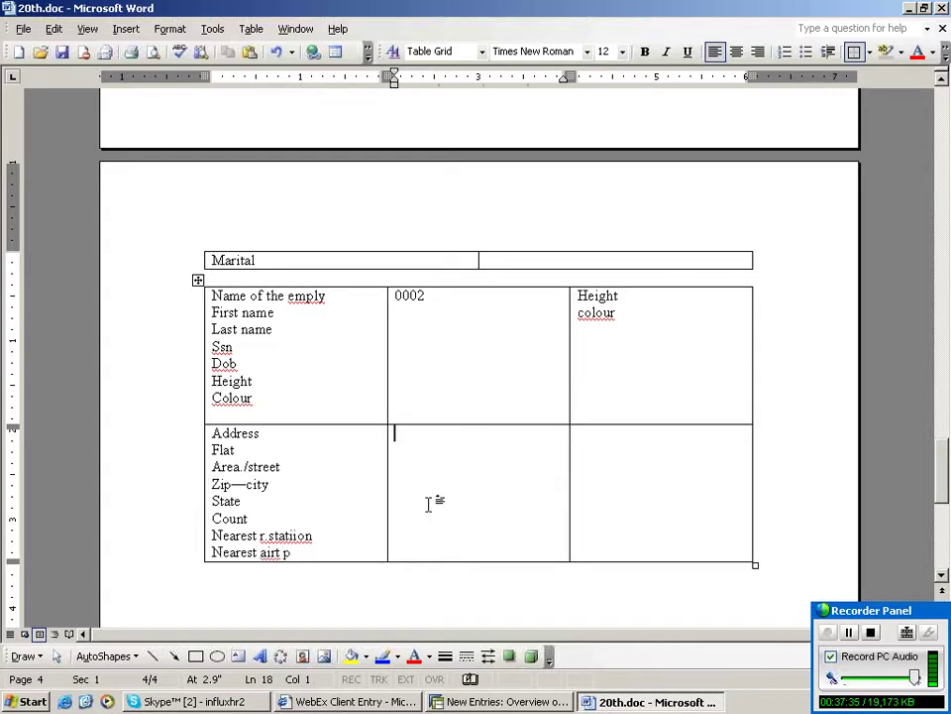
type("0006")
left_click(626, 454)
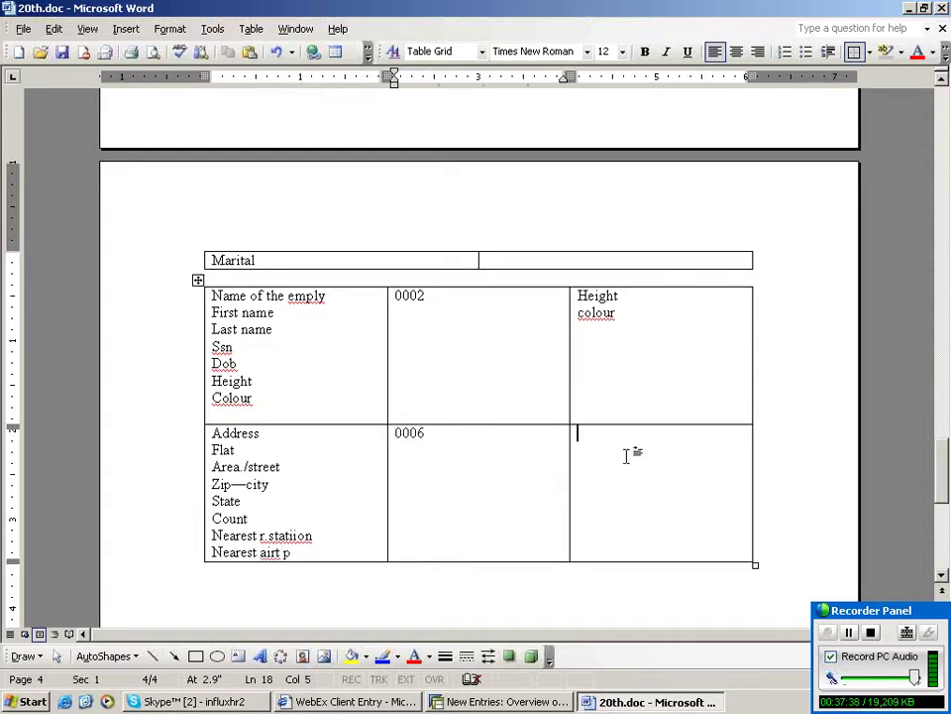
type("ne")
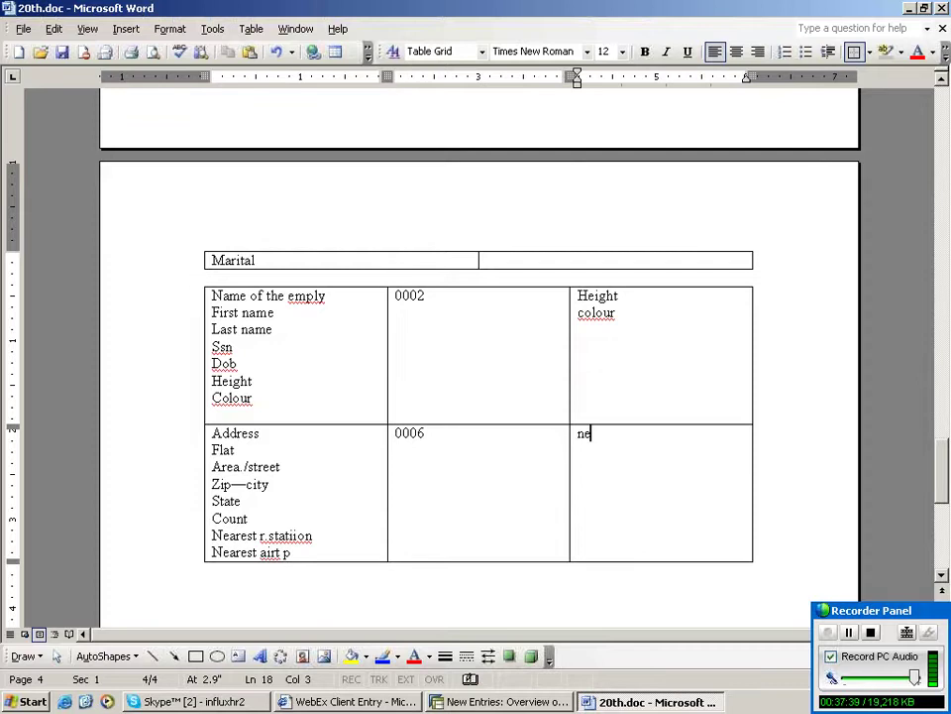
key("BackSpace")
key("BackSpace")
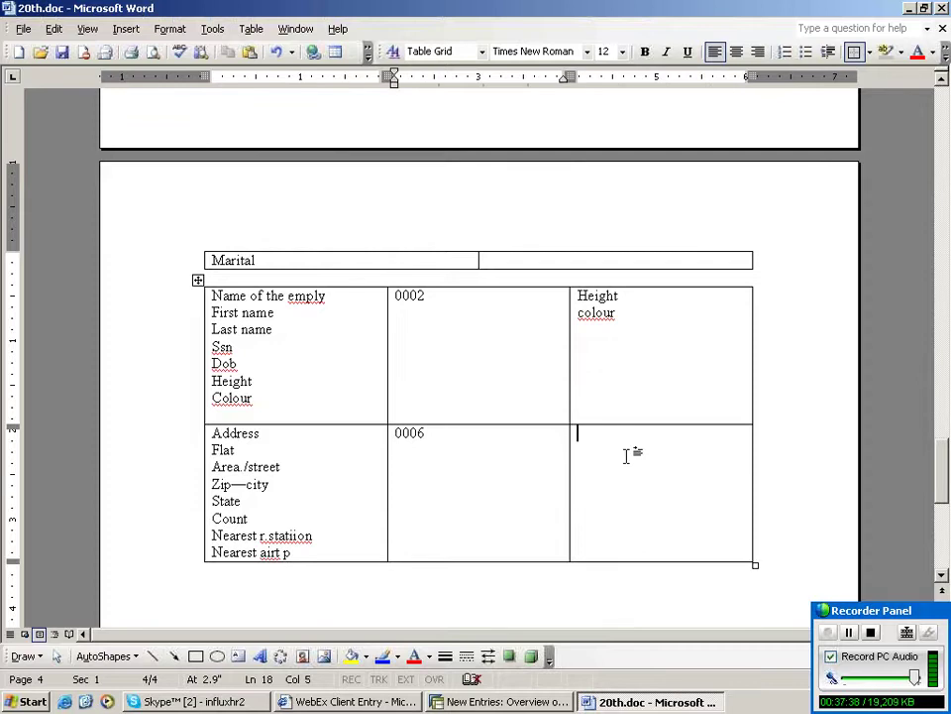
type("Nearest railwa")
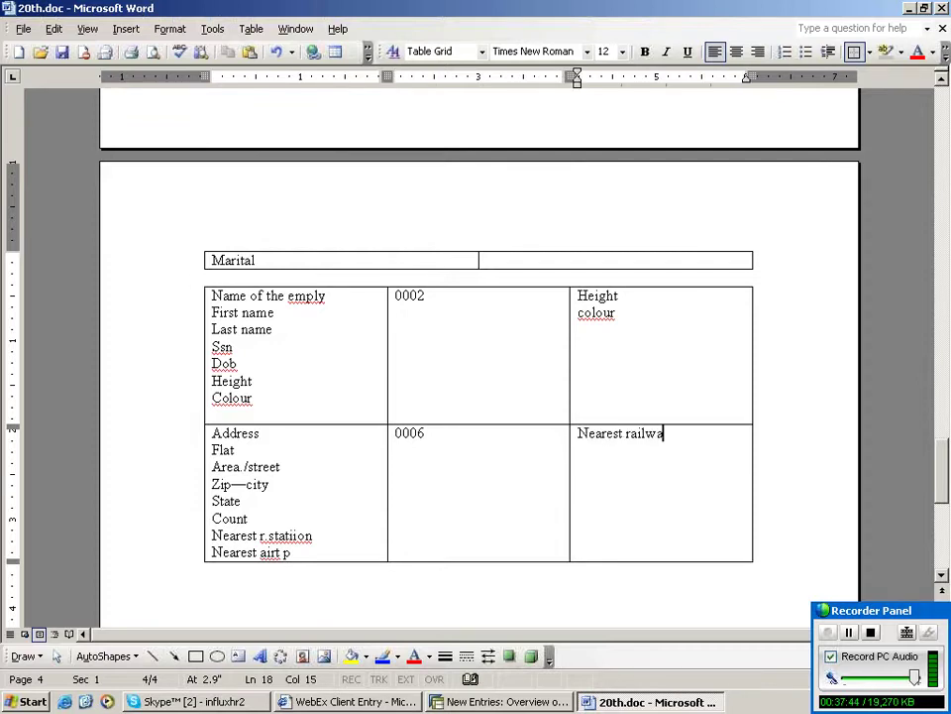
type("y station")
- Add the line "Nearest air port" below "Nearest railway station" in the address row's third cell
key("Return")
type("near")
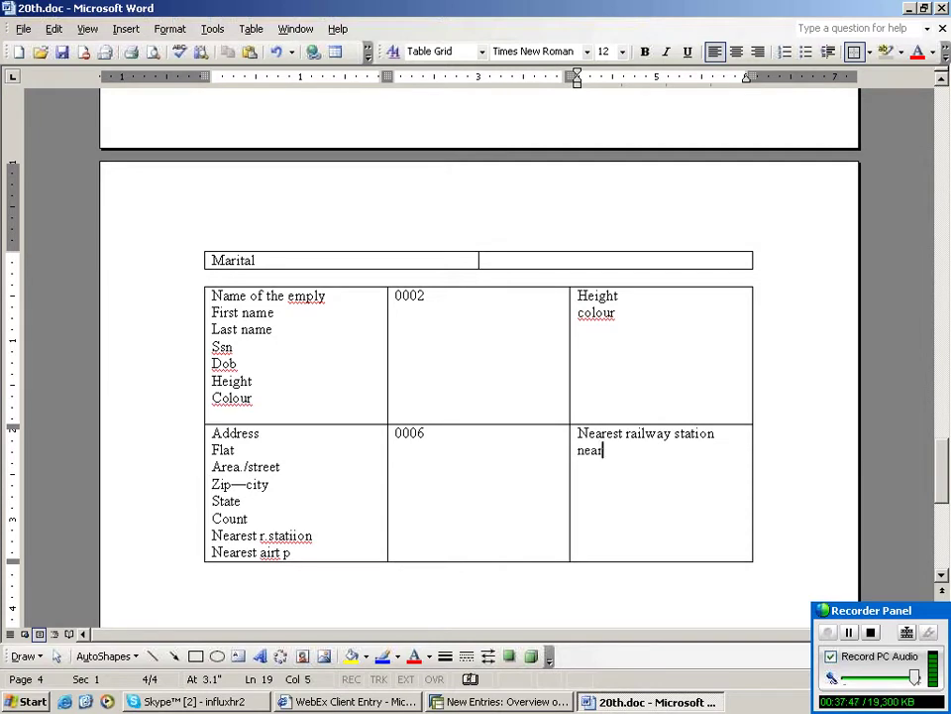
key("BackSpace")
key("BackSpace")
key("BackSpace")
key("BackSpace")
type("Nearest air port")
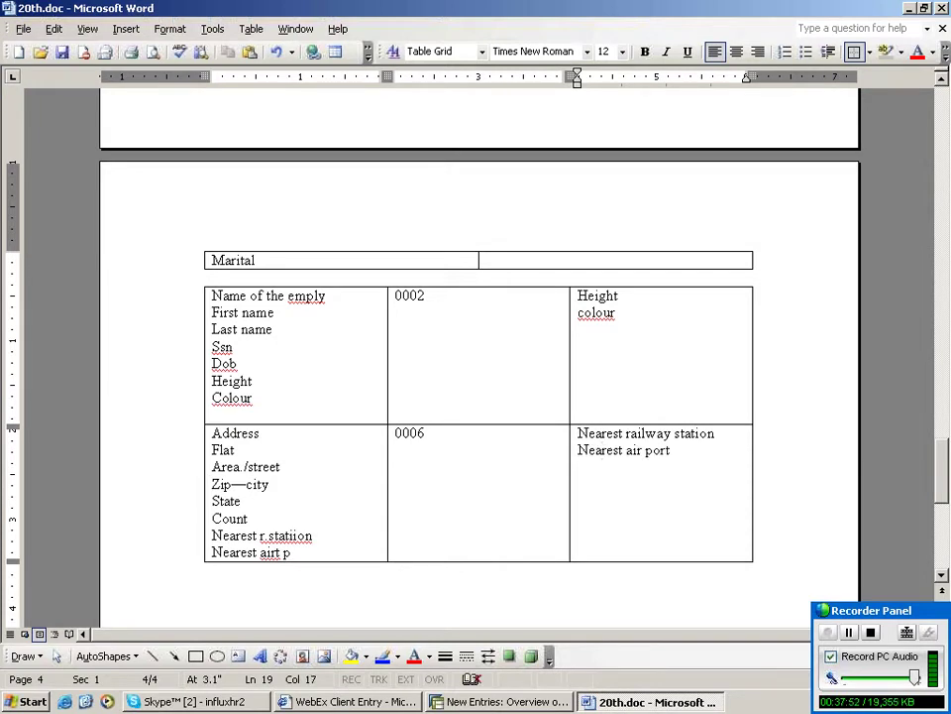
- Below the table, write "Once the requirement of the client, if it is not in sap it is called a gap"
key("ctrl+End")
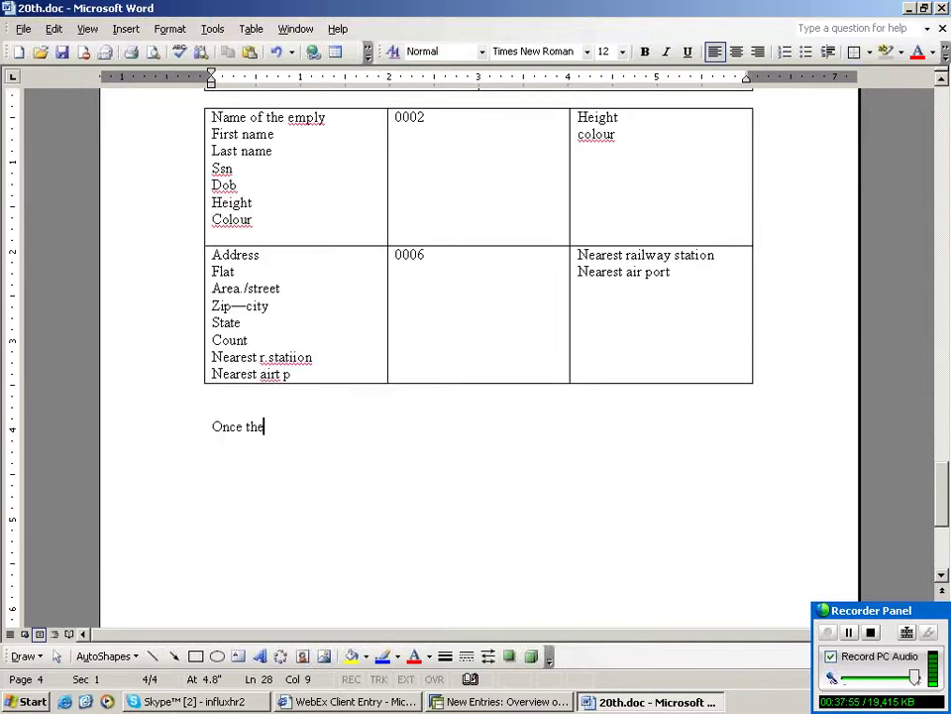
type("requireme")
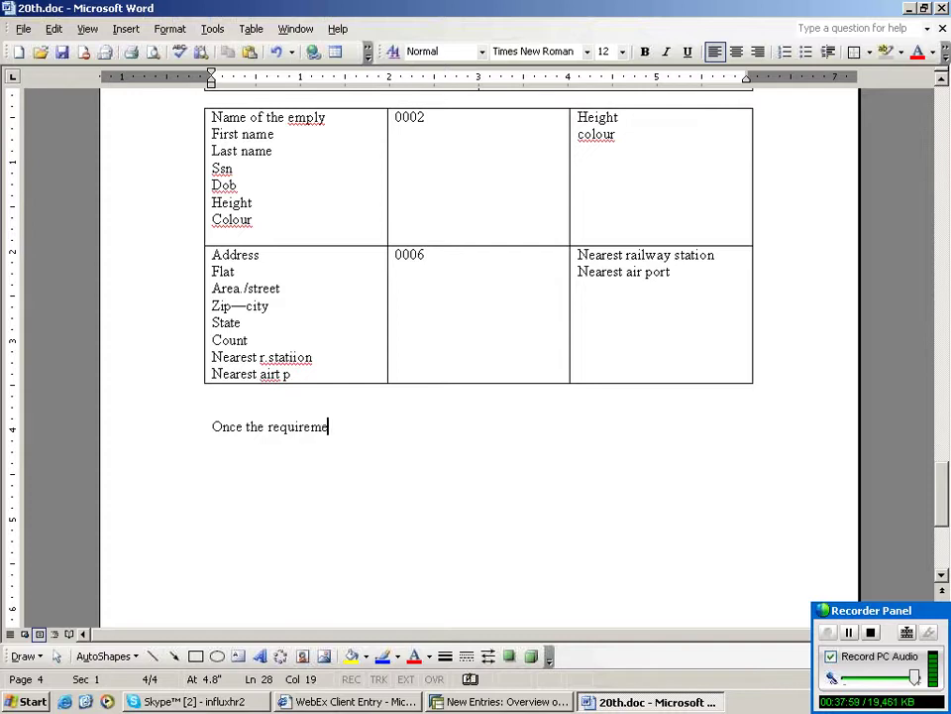
key("BackSpace")
key("BackSpace")
key("BackSpace")
type("ement of the client ")
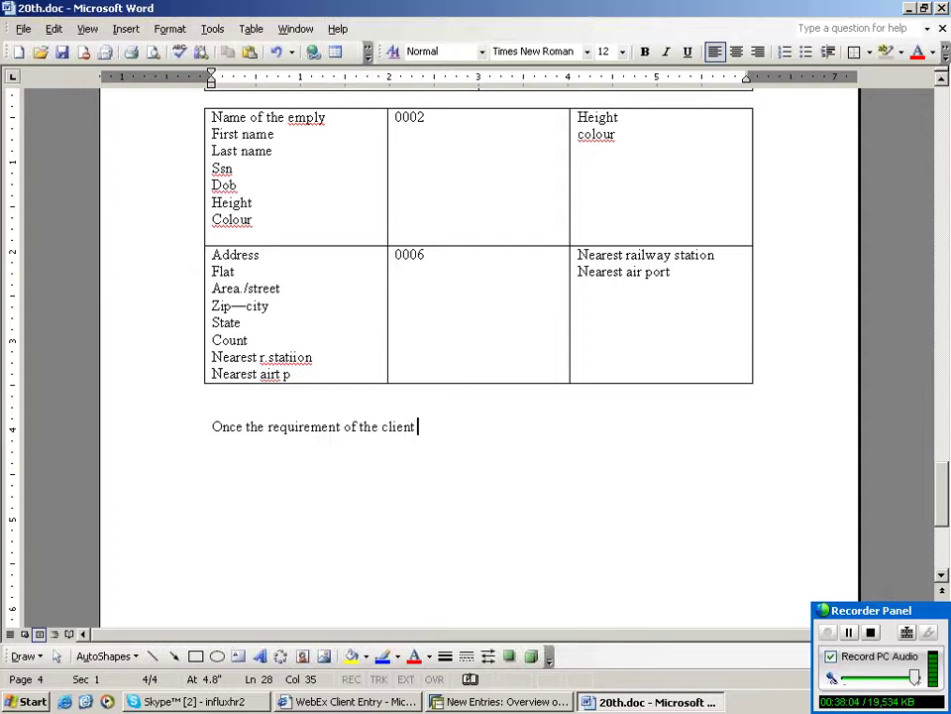
type(".")
type(", if it i")
type("s not in sap")
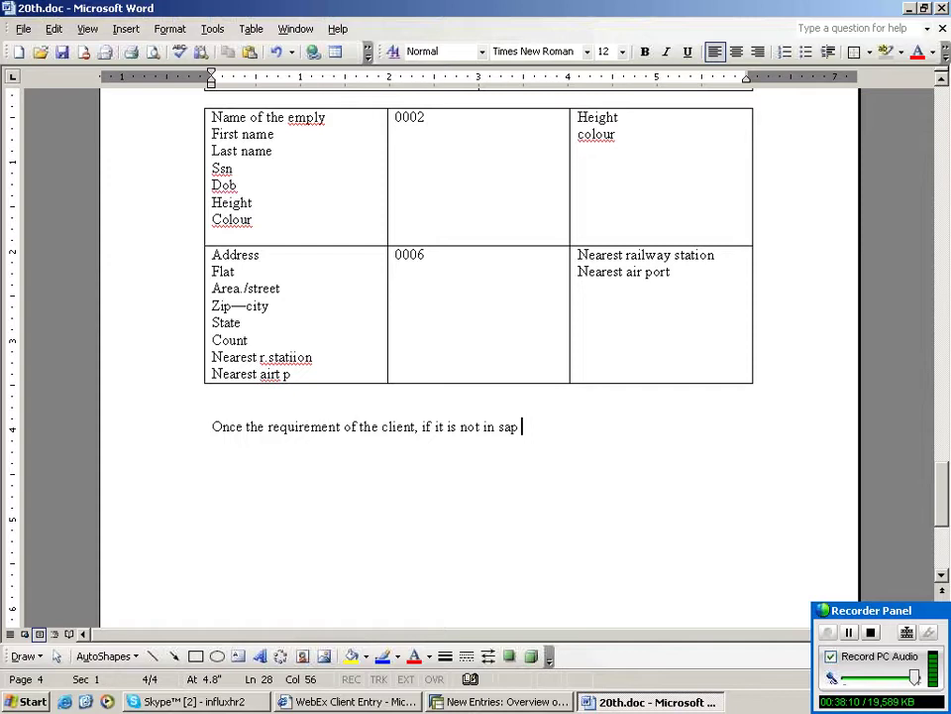
type("it is ca")
type("lled a ga")
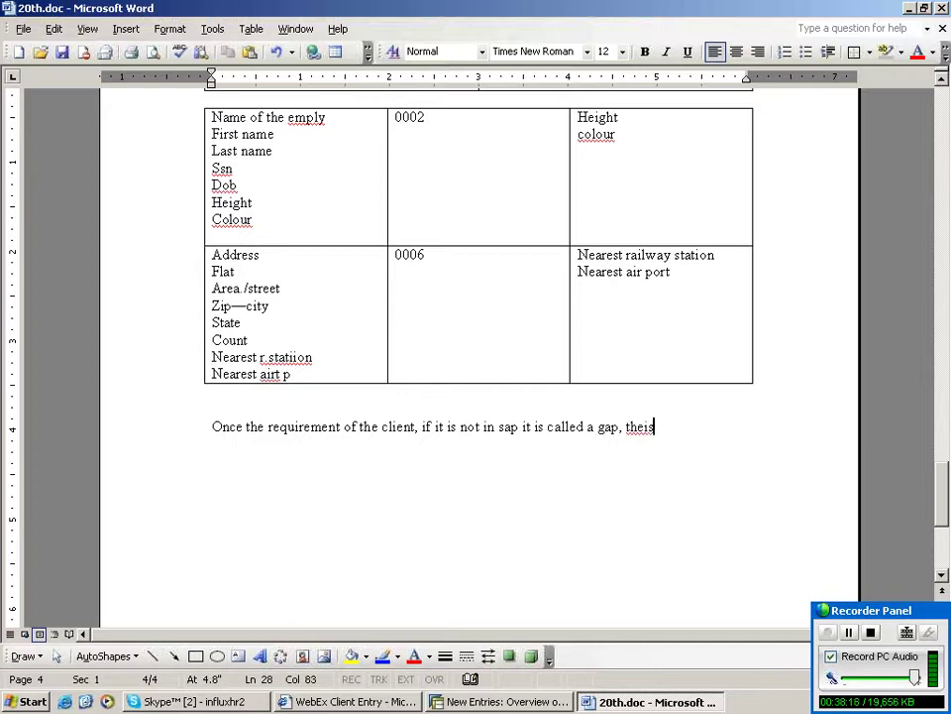
- Continue the sentence with ", this gap is developed or filled by the abap" and leave blank lines below it
type("gap is ")
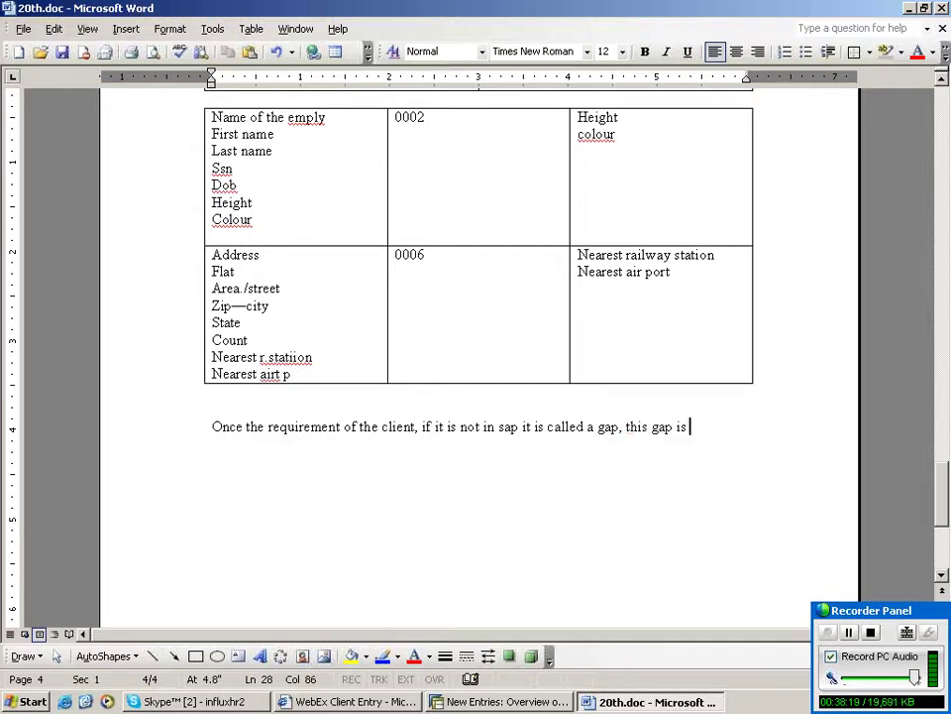
type("deveo")
type("developmed")
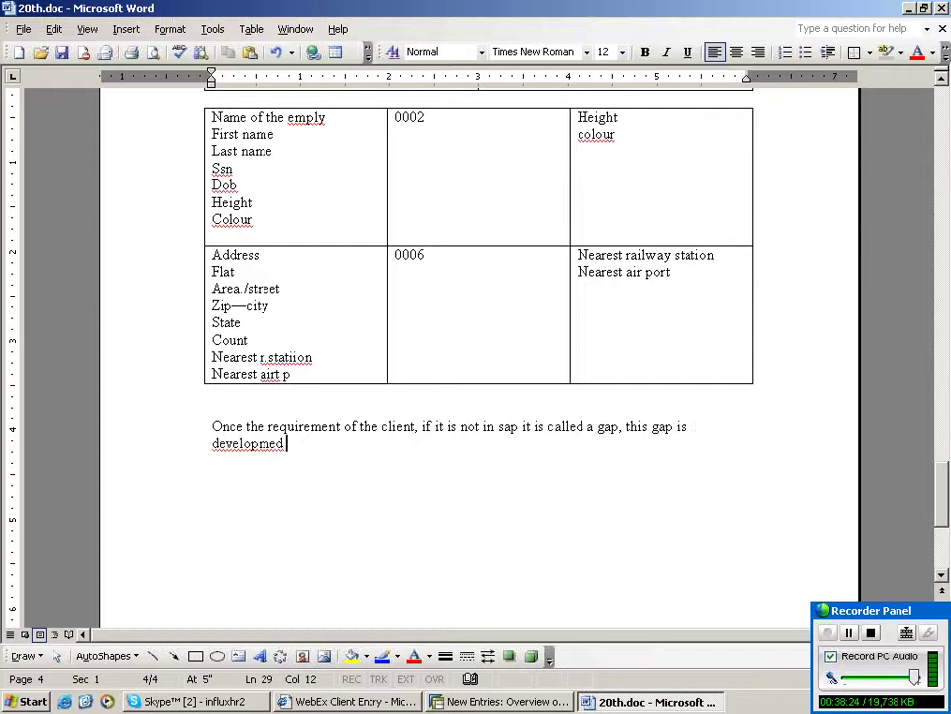
key("BackSpace")
key("BackSpace")
key("BackSpace")
type("ed")
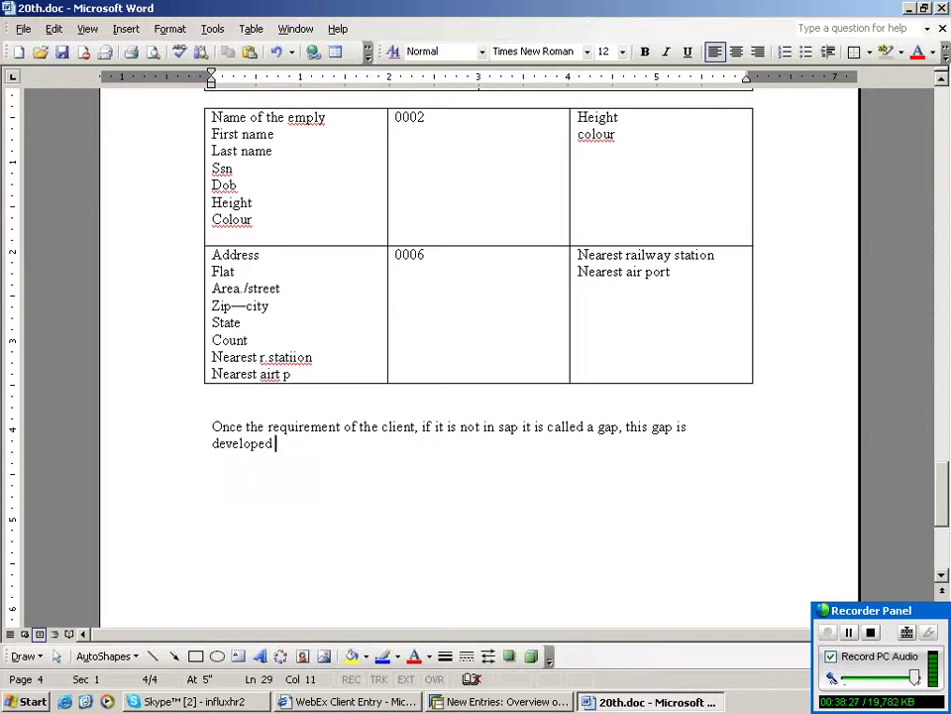
type(" or filled b")
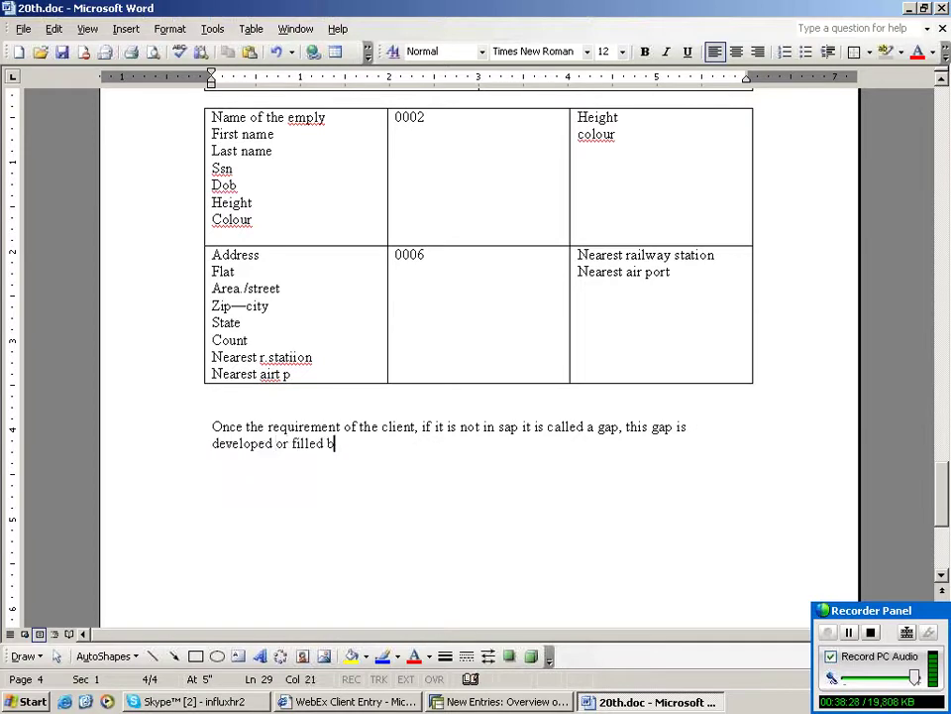
key("BackSpace")
key("BackSpace")
key("BackSpace")
key("BackSpace")
key("BackSpace")
key("BackSpace")
key("BackSpace")
key("BackSpace")
key("BackSpace")
key("BackSpace")
key("BackSpace")
key("BackSpace")
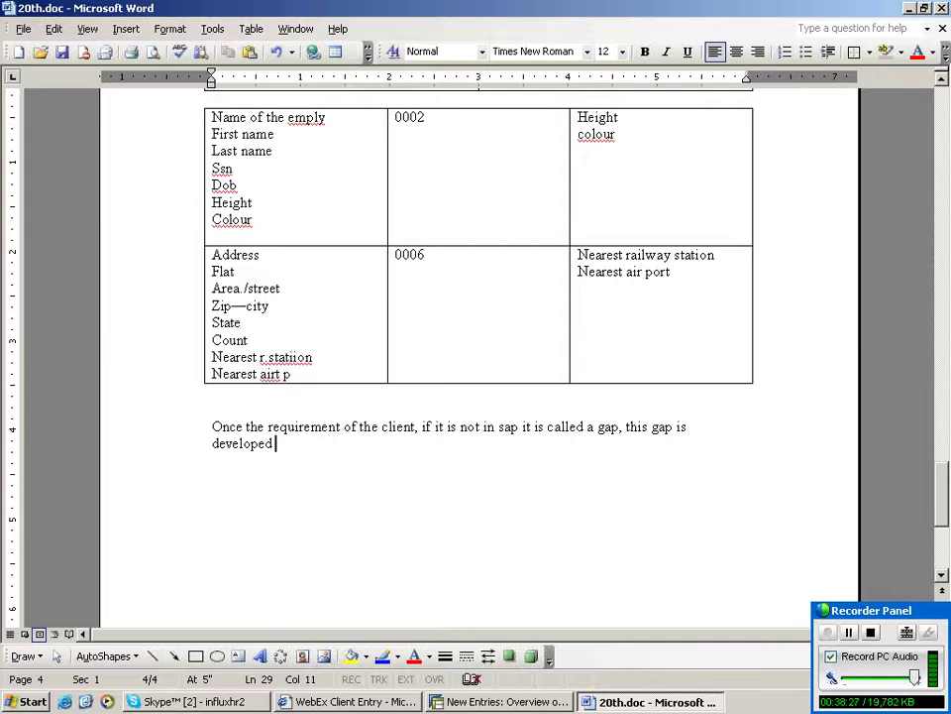
type("or filled by the abap")
key("Return")
key("Return")
key("Return")
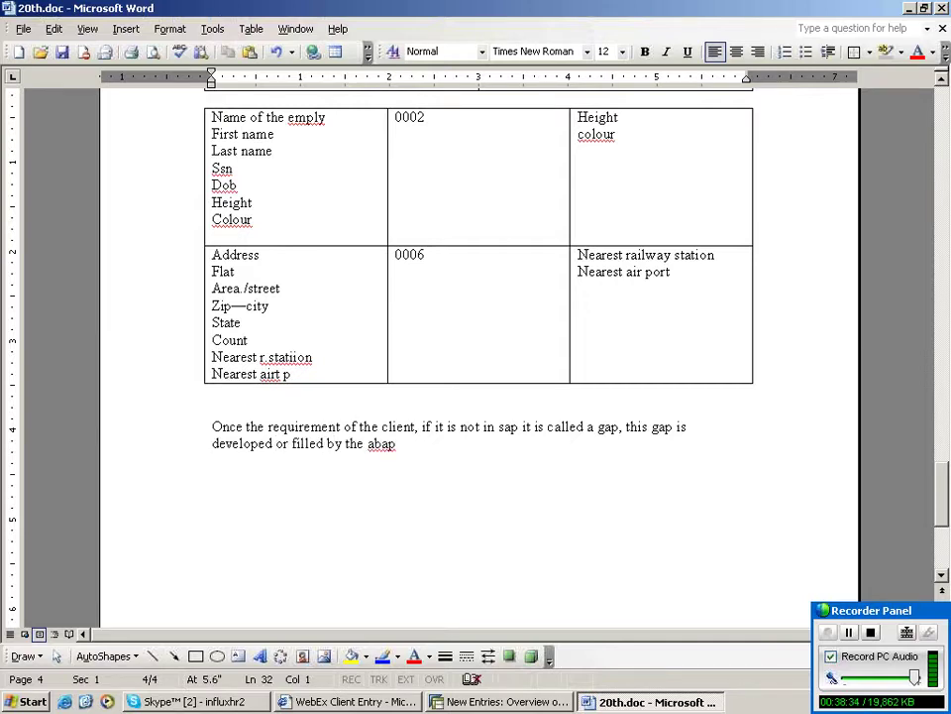
- Add the line "Fair bbp" at the end of the document, followed by a blank line
scroll(479, 342, "up", 7)
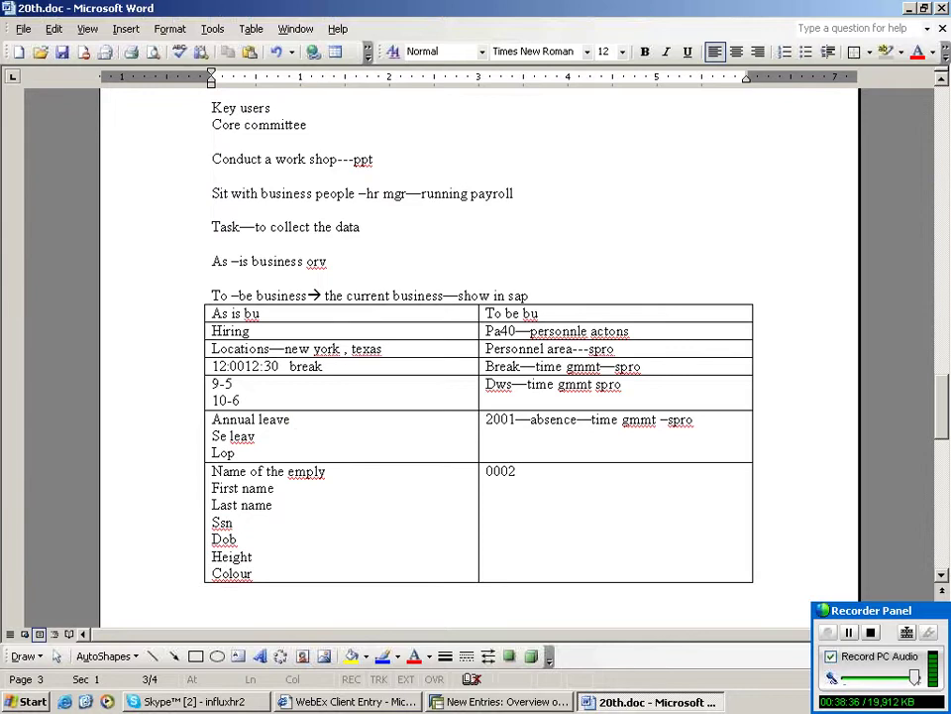
scroll(478, 356, "up", 1)
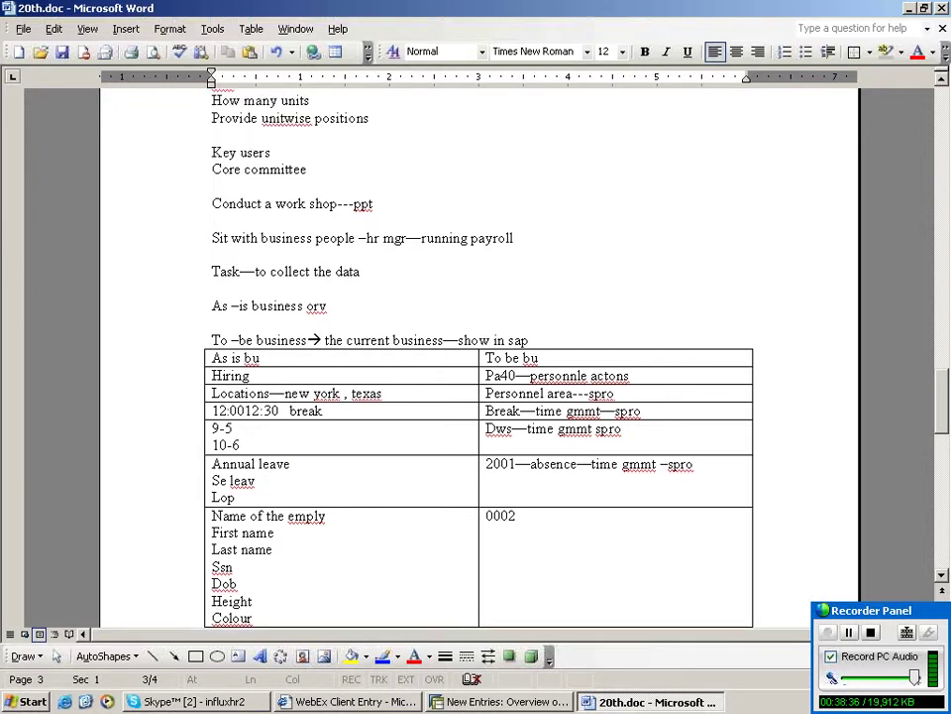
scroll(479, 356, "up", 1)
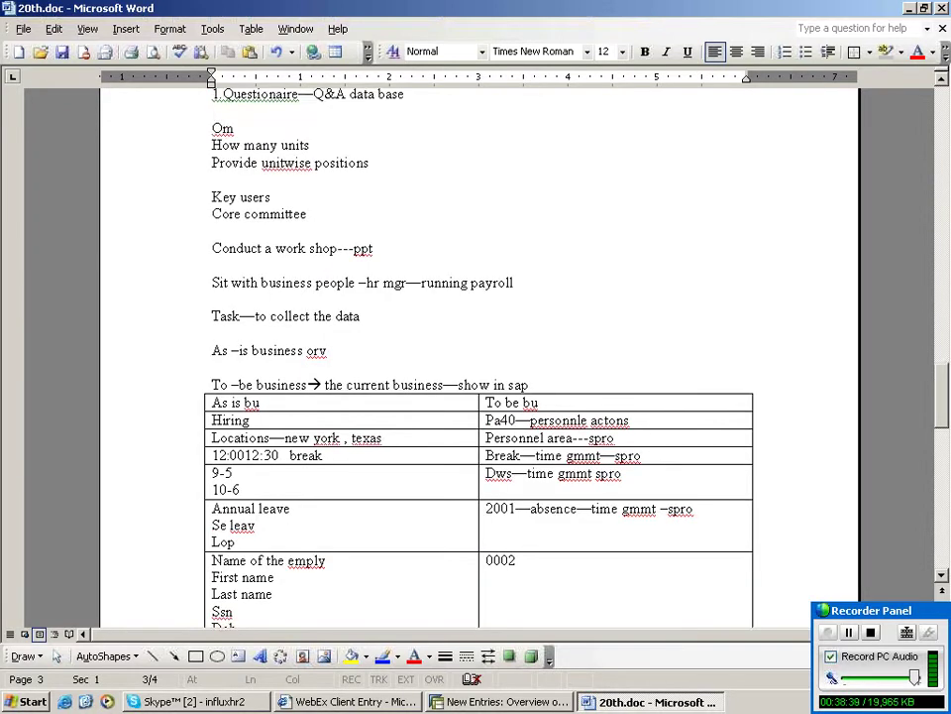
key("ctrl+End")
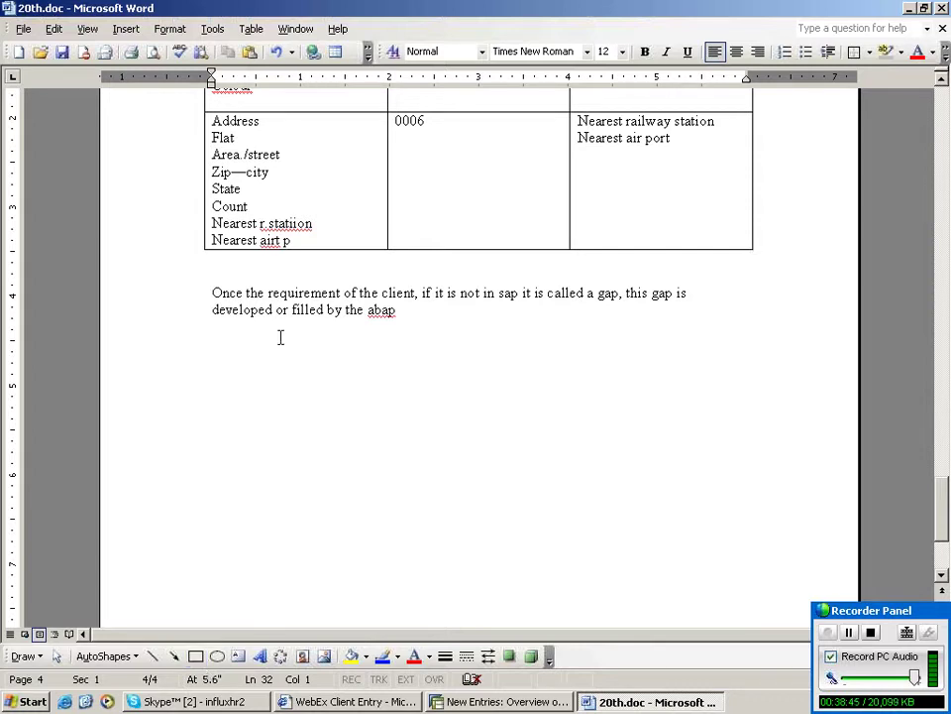
type("Fair bbo")
key("BackSpace")
type("p")
key("Return")
key("Return")
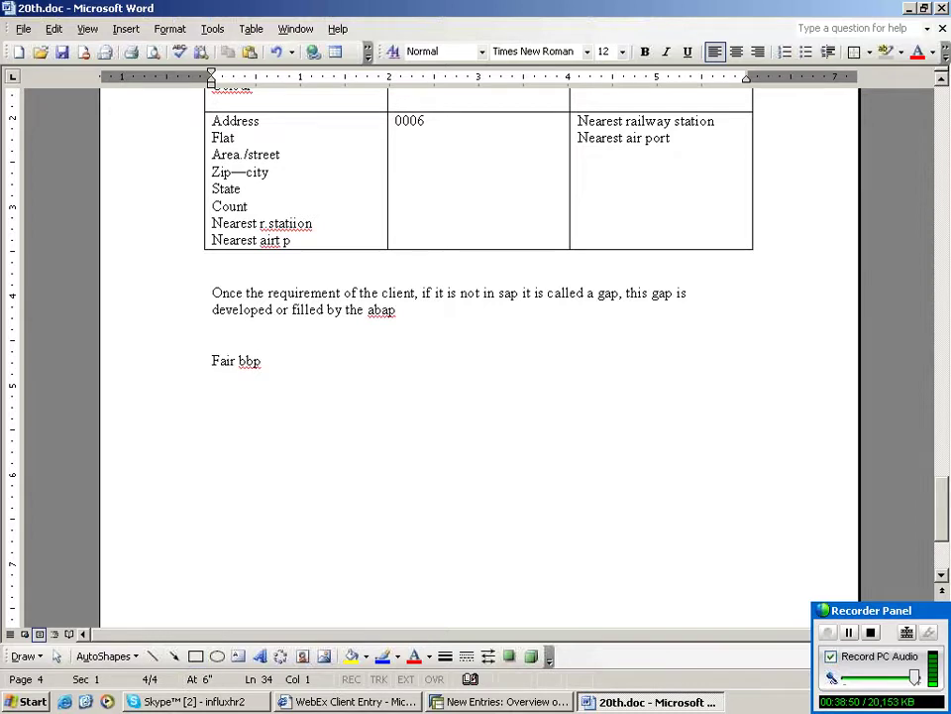
- Insert a table of two columns and two rows below "Fair bbp" with the headings "Personnel area" and "Text"
left_click(251, 29)
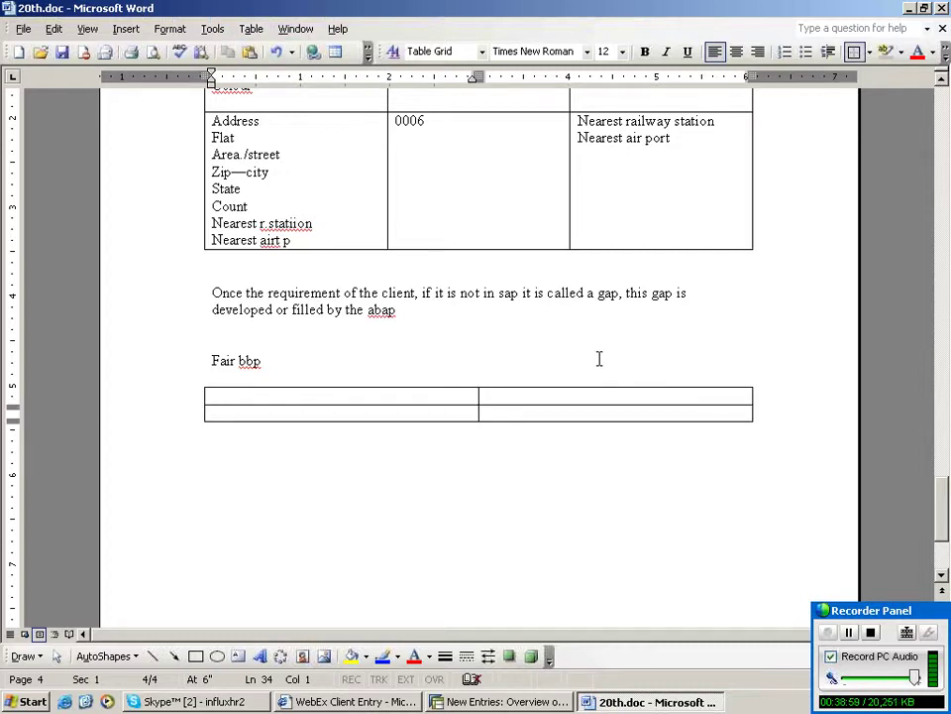
type("person")
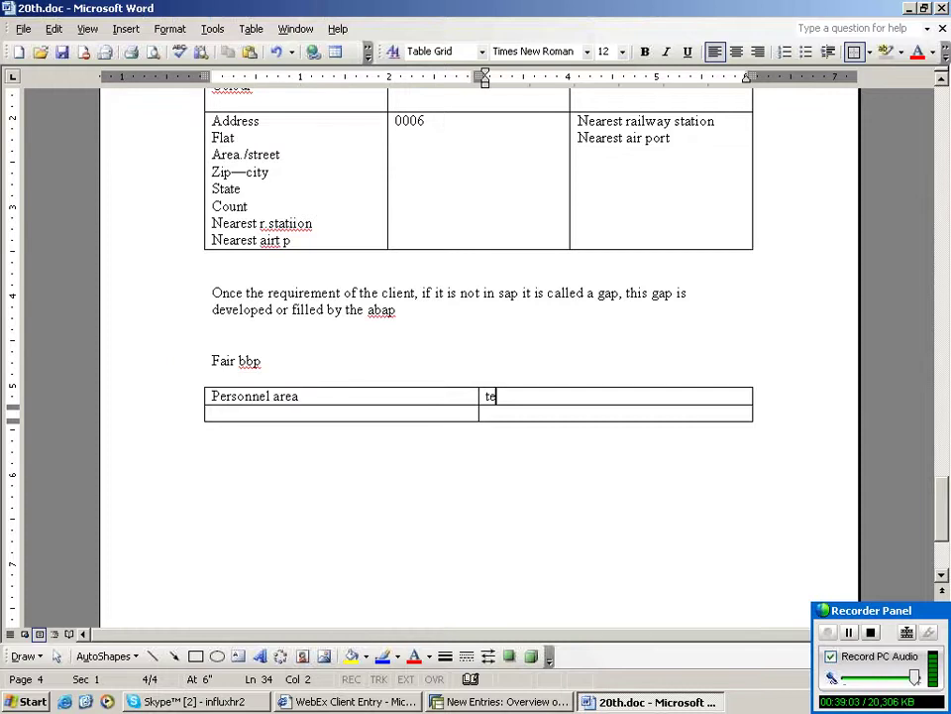
type("xt")
key("Tab")
- Write "As our business is in new york" in the cell below "Personnel area" and start a new line in it
type("As")
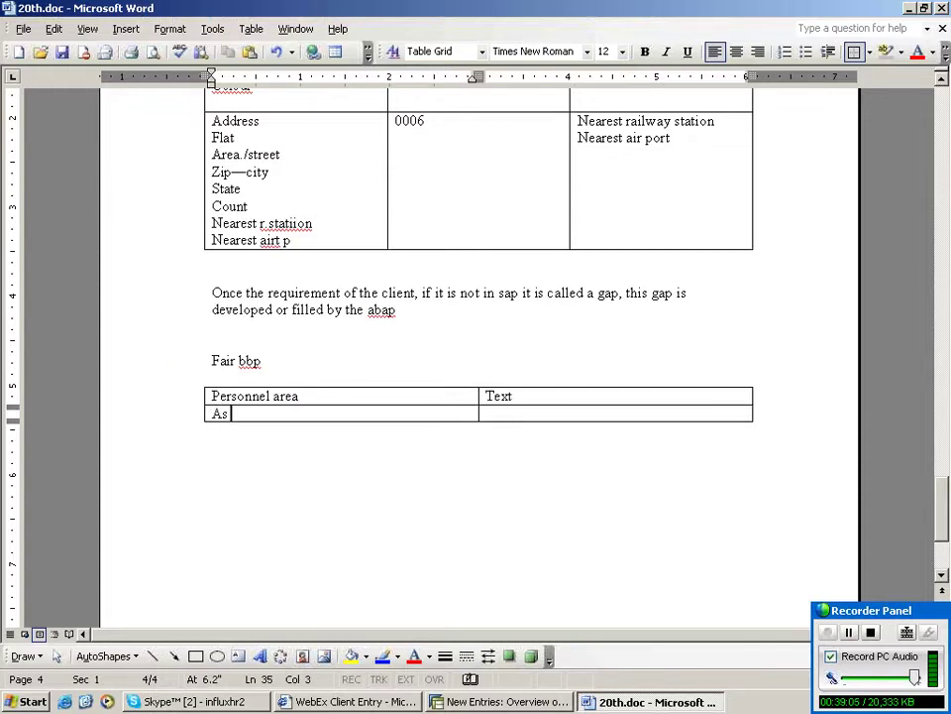
type(" our business a")
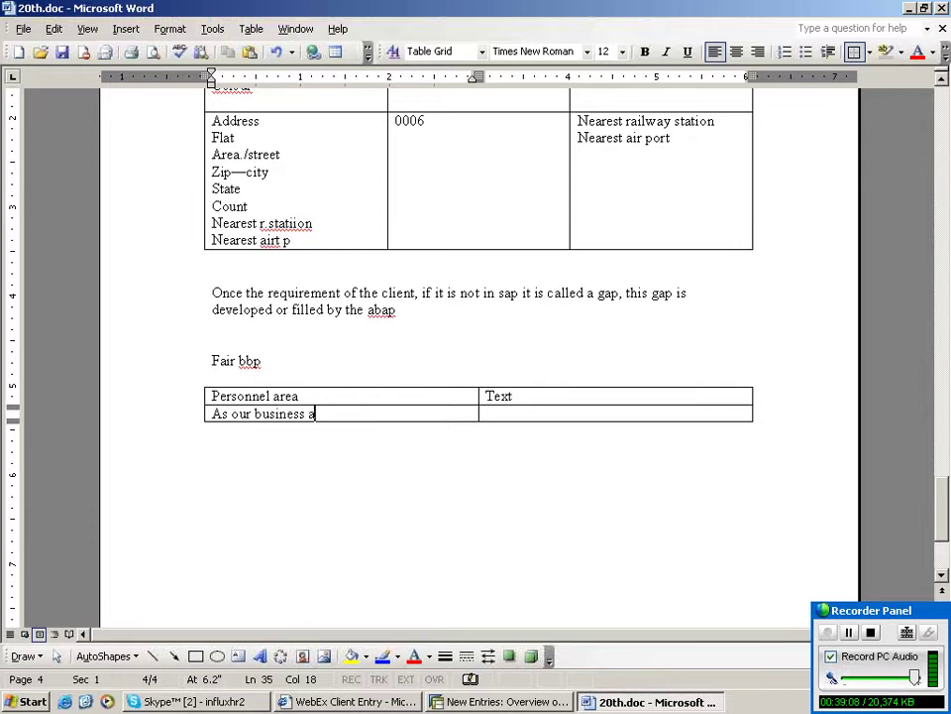
key("BackSpace")
type("is in")
type(" newy")
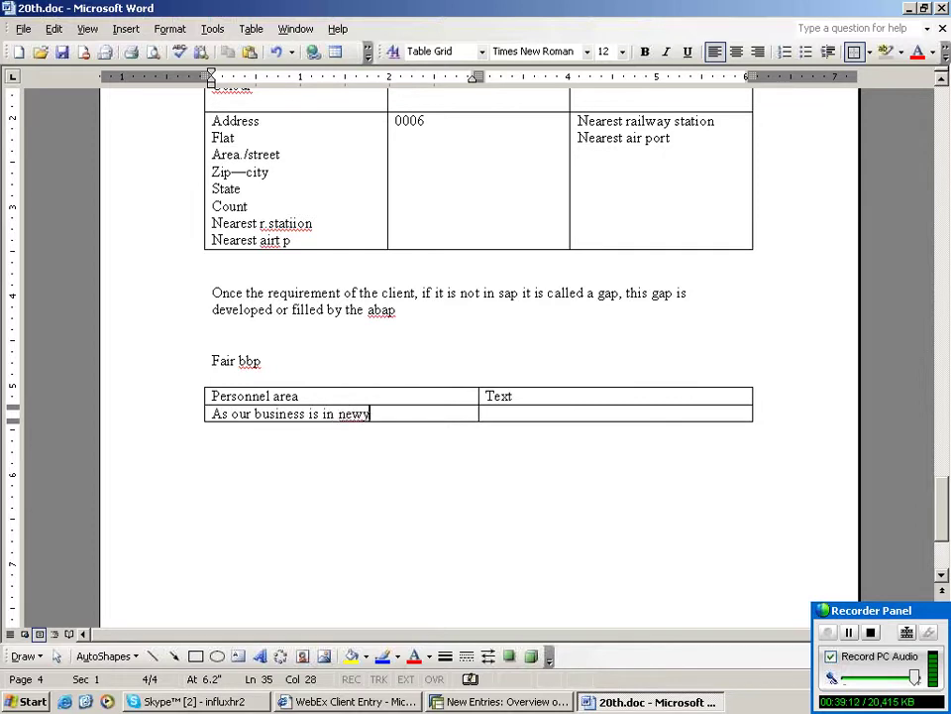
key("BackSpace")
type("york")
key("Return")
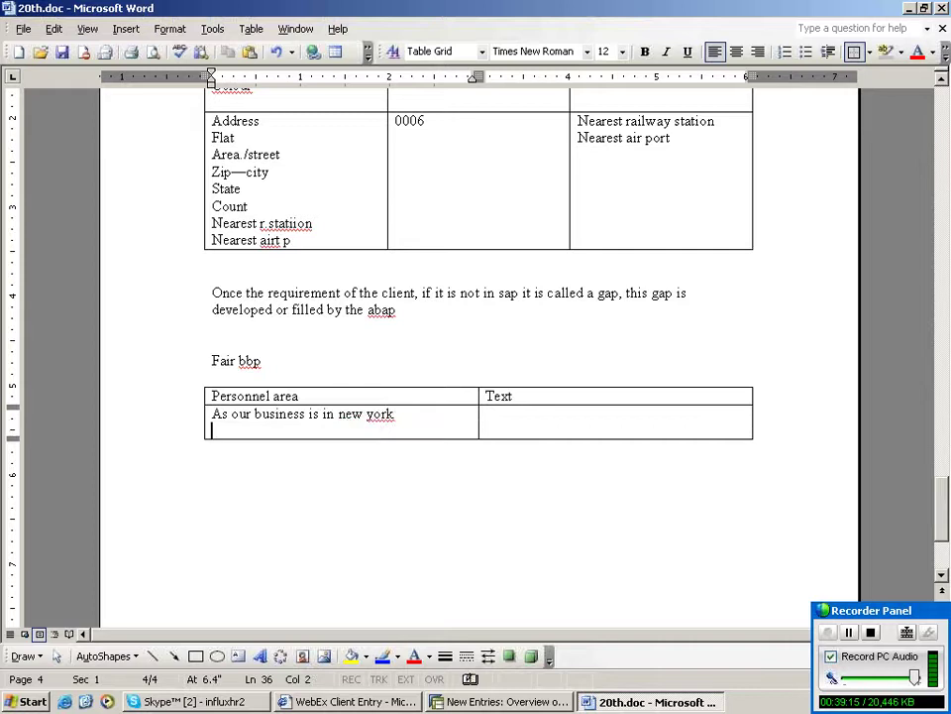
- Add 1000 on the cell's second line and enter "New york" in the cell beside it
type("1000")
key("Tab")
type("ne")
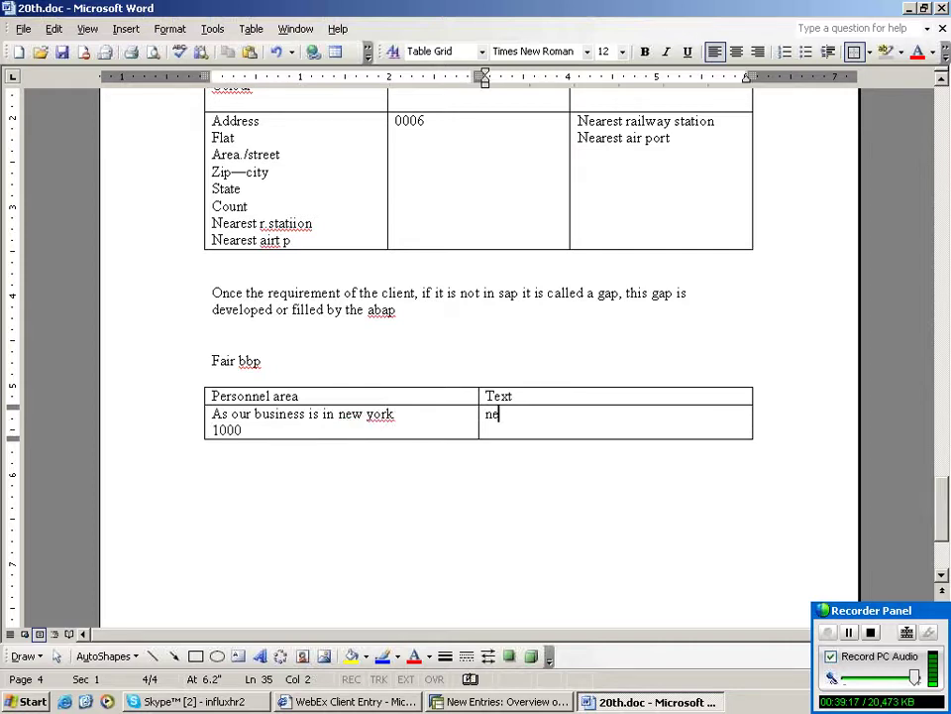
type("w york")
- Add a third row to the personnel area table with 1001 and "texas"
key("Tab")
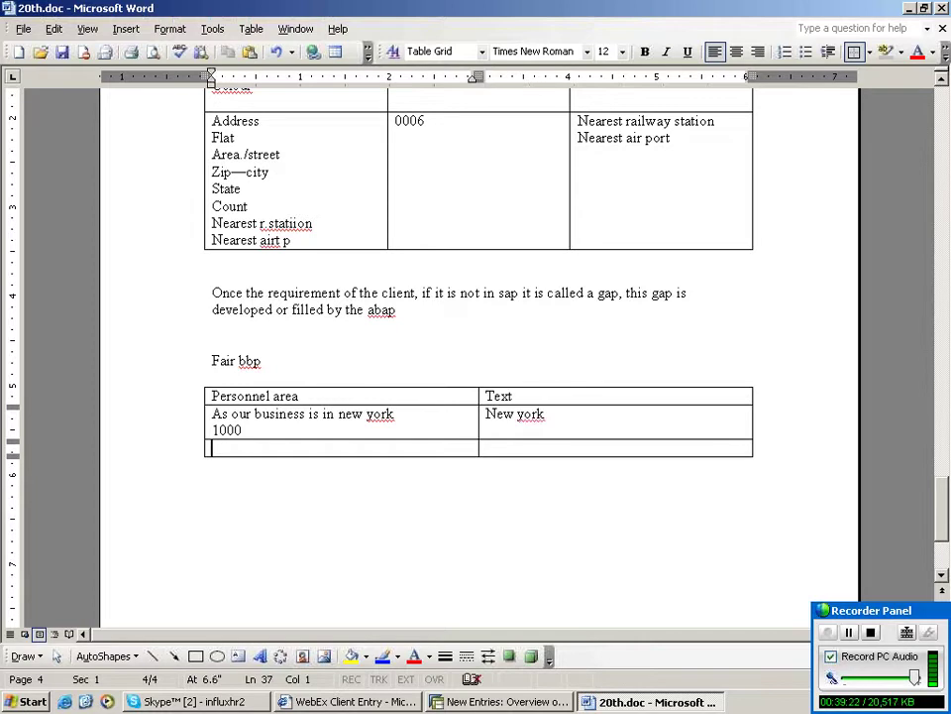
type("1001")
key("Tab")
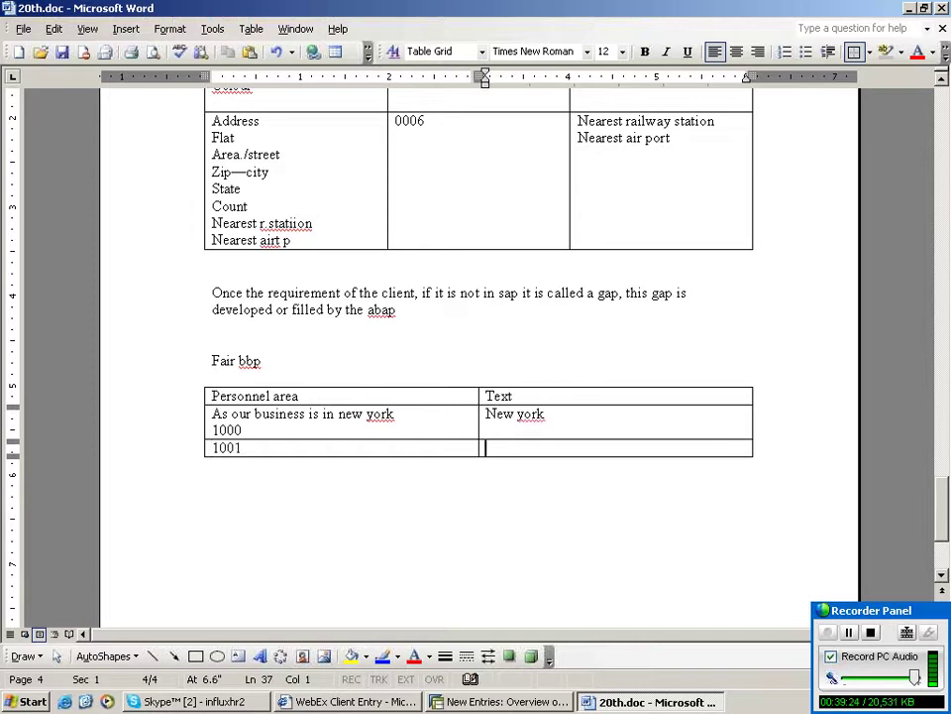
type("texa")
type("s")
- Insert a second table of two columns and two rows below the first, with the headings "Pesonnle sub a" and "text"
scroll(475, 346, "down", 3)
left_click(211, 366)
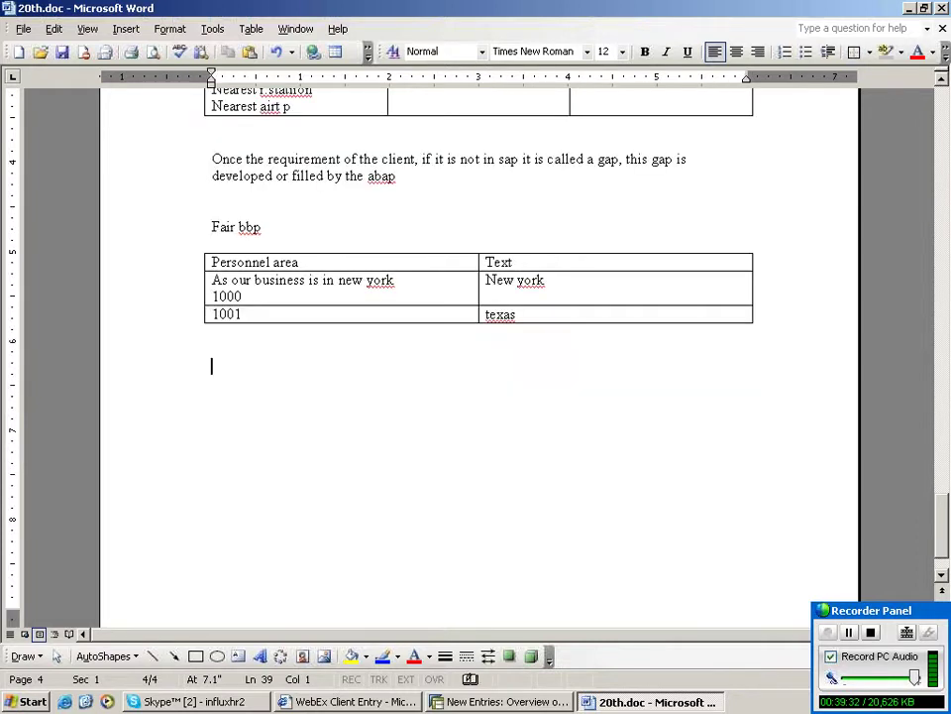
key("Return")
left_click(251, 29)
mouse_move(271, 51)
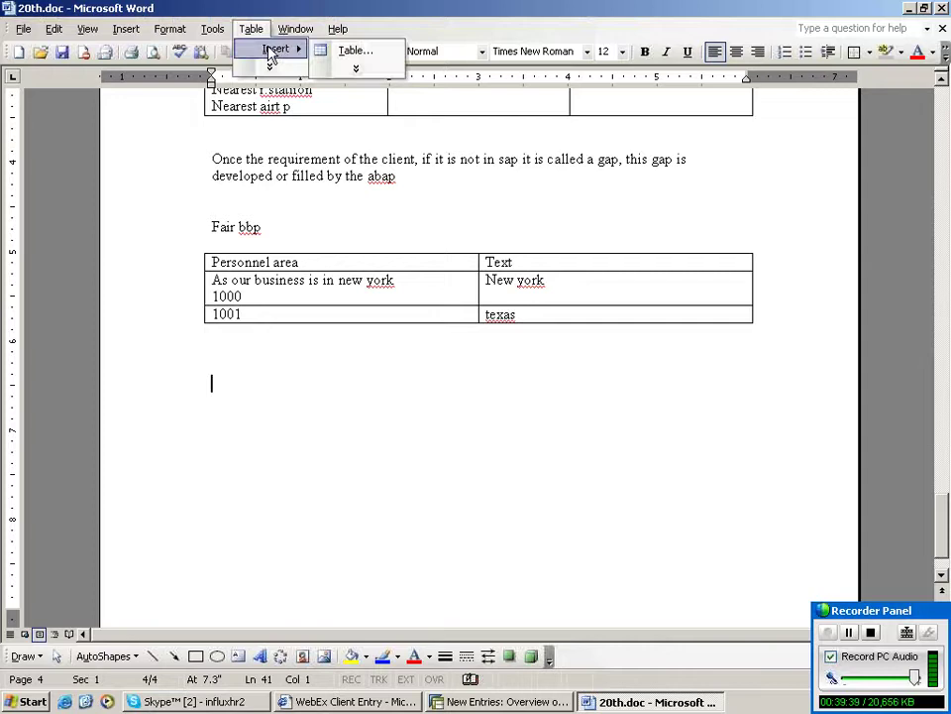
left_click(355, 50)
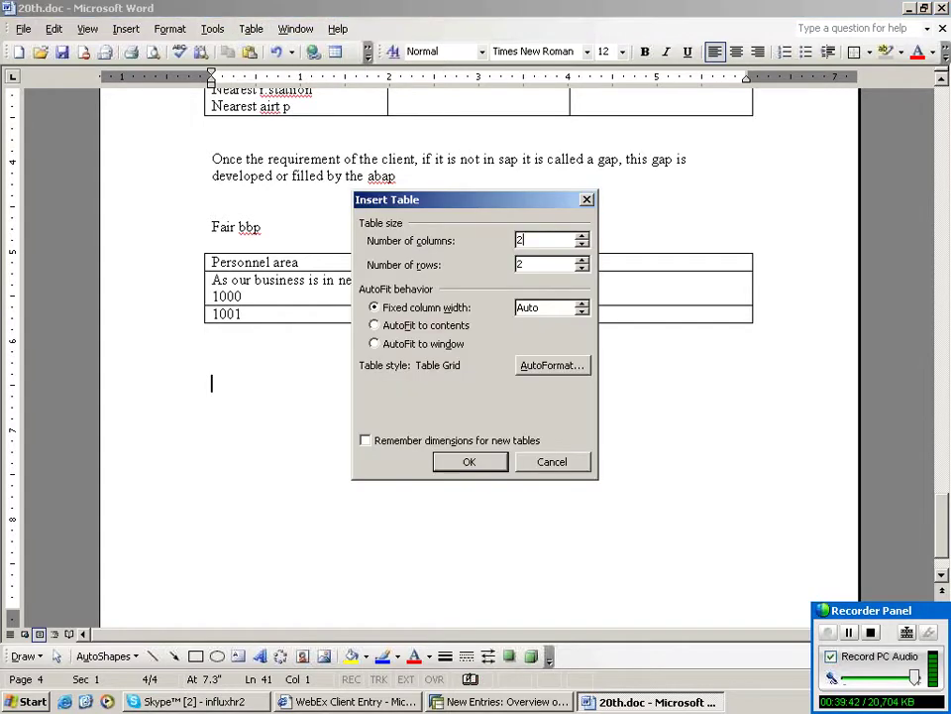
key("Return")
type("pe")
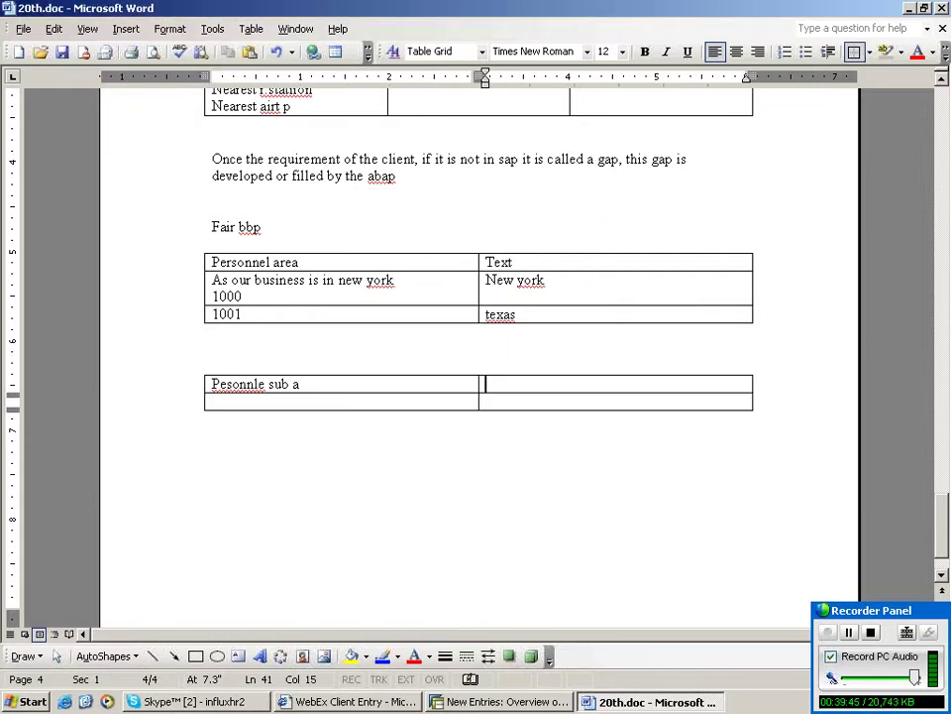
type("text")
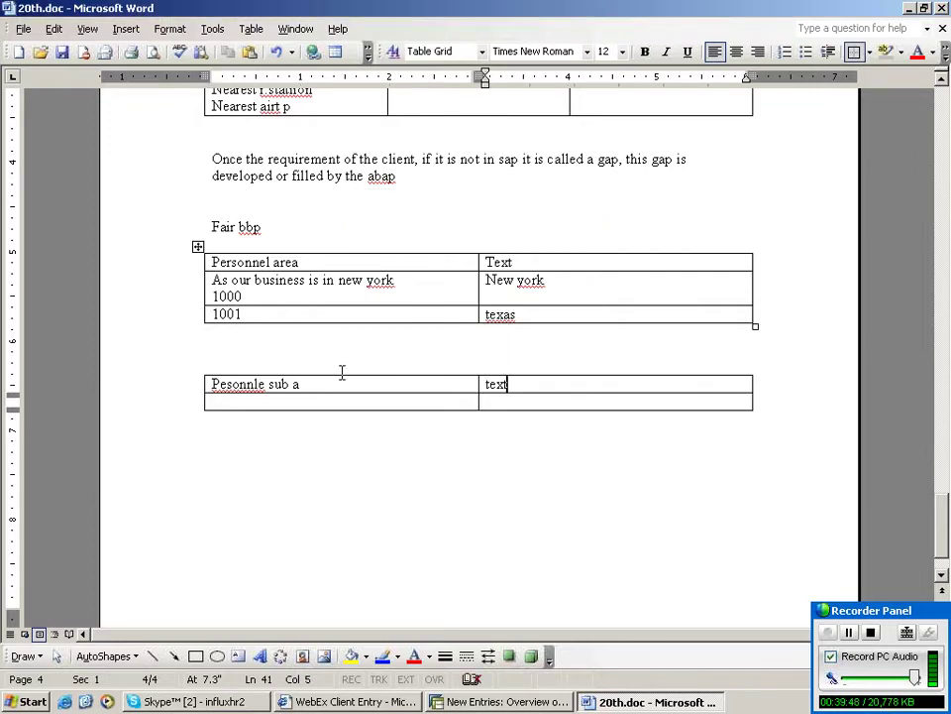
- Write the line "Under 1000" directly above the second table
left_click(342, 372)
type("un")
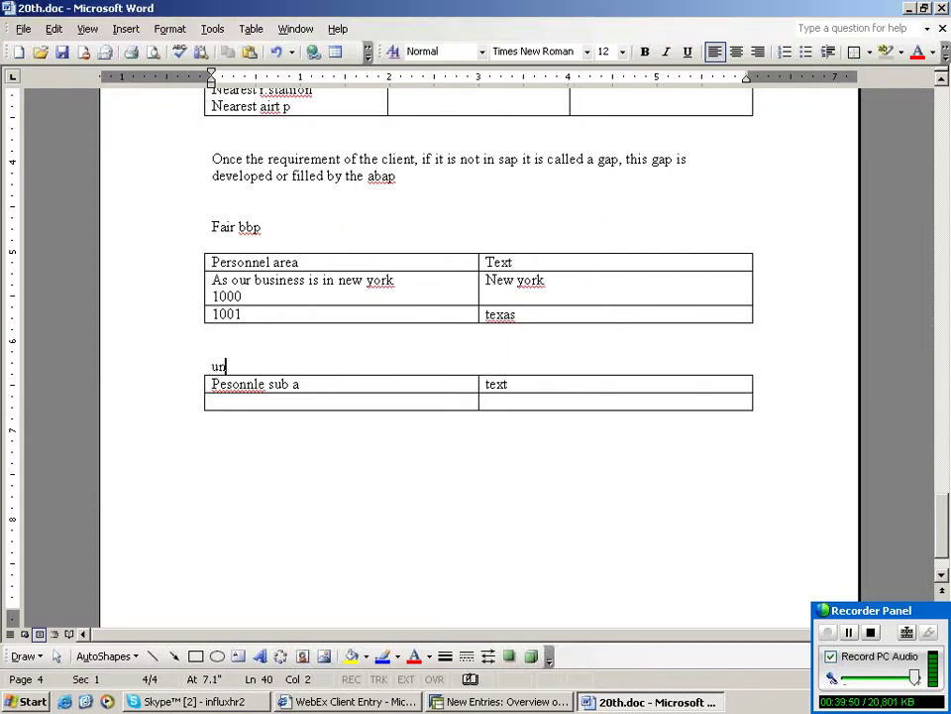
left_click(342, 372)
type("Under 1000")
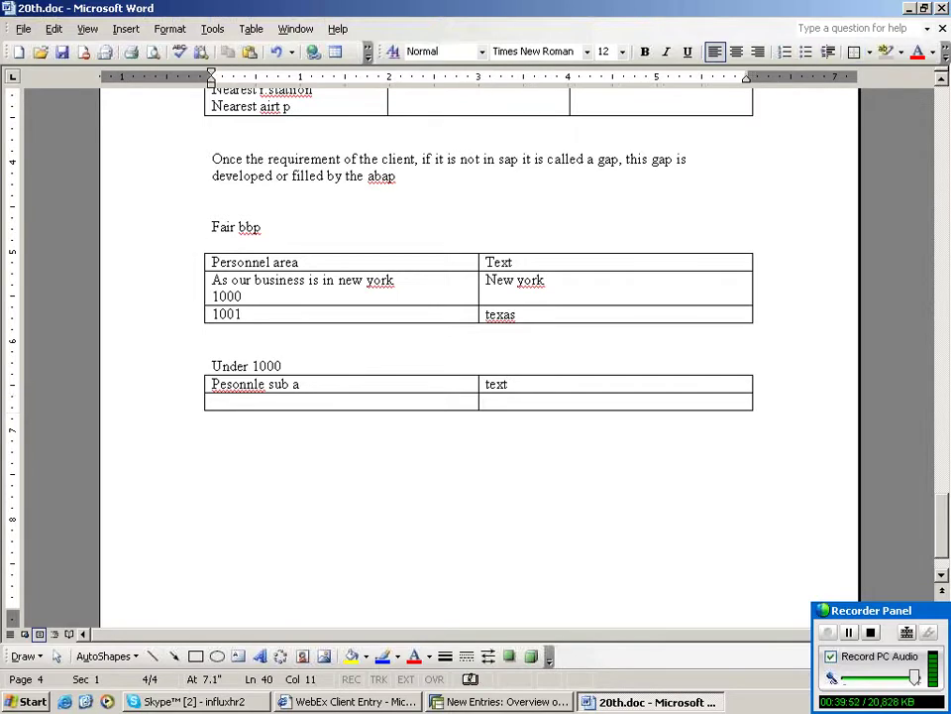
- Fill the rows of the "Under 1000" table with 2000 and "Hr", 2001 and "Fina", and 2002 and "mark"
left_click(297, 402)
type("2000")
key("Tab")
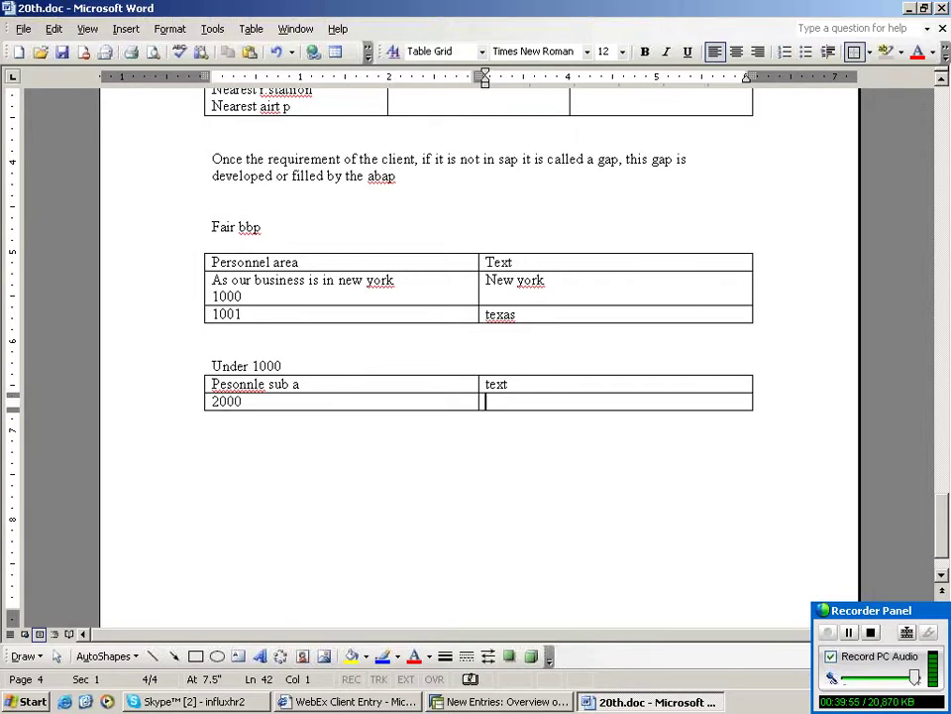
type("Hr")
key("Tab")
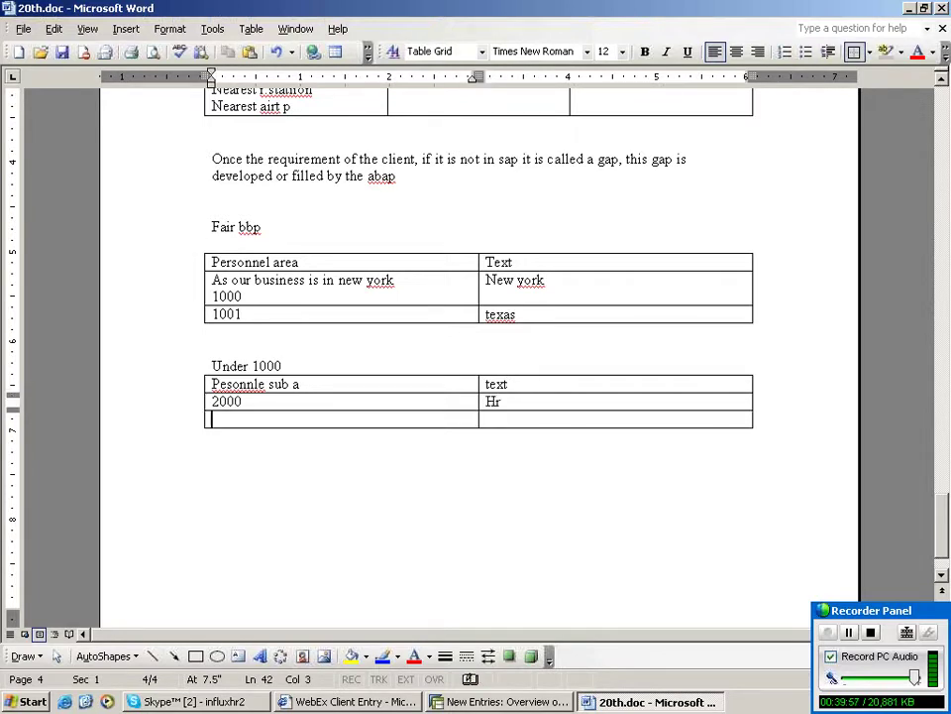
type("2")
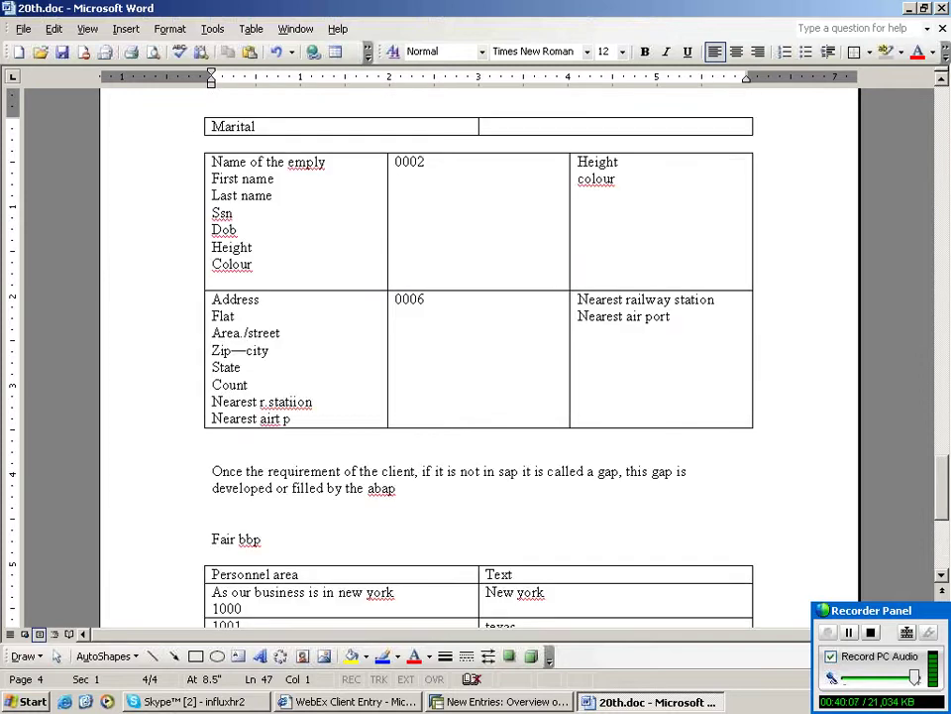
- Below the "Under 1000" table, start a line with "Whether they can give"
scroll(479, 357, "down", 7)
scroll(407, 518, "down", 7)
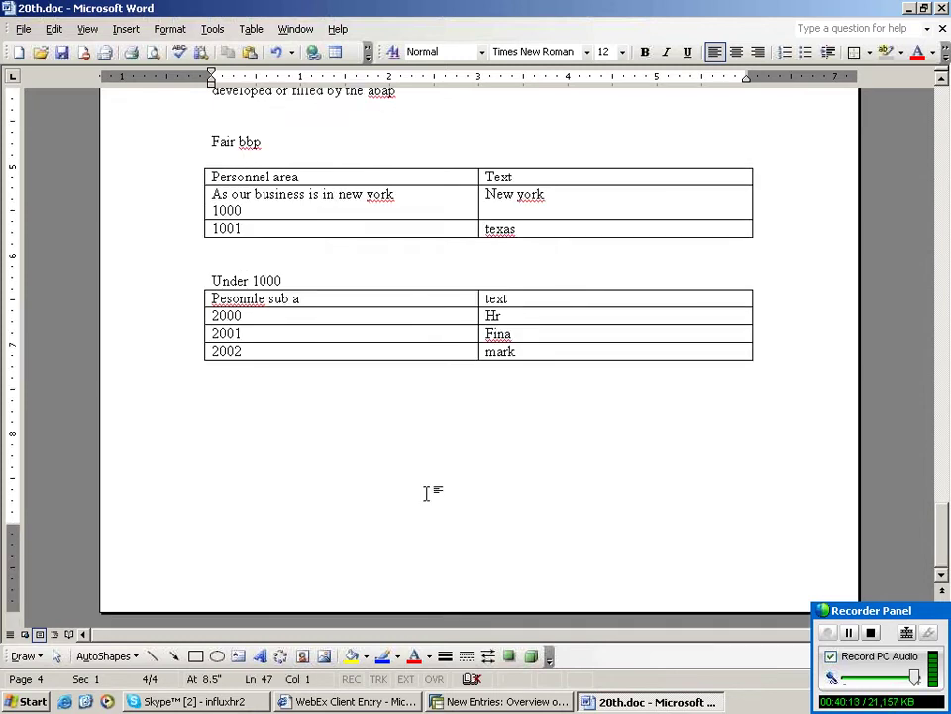
scroll(427, 493, "up", 3)
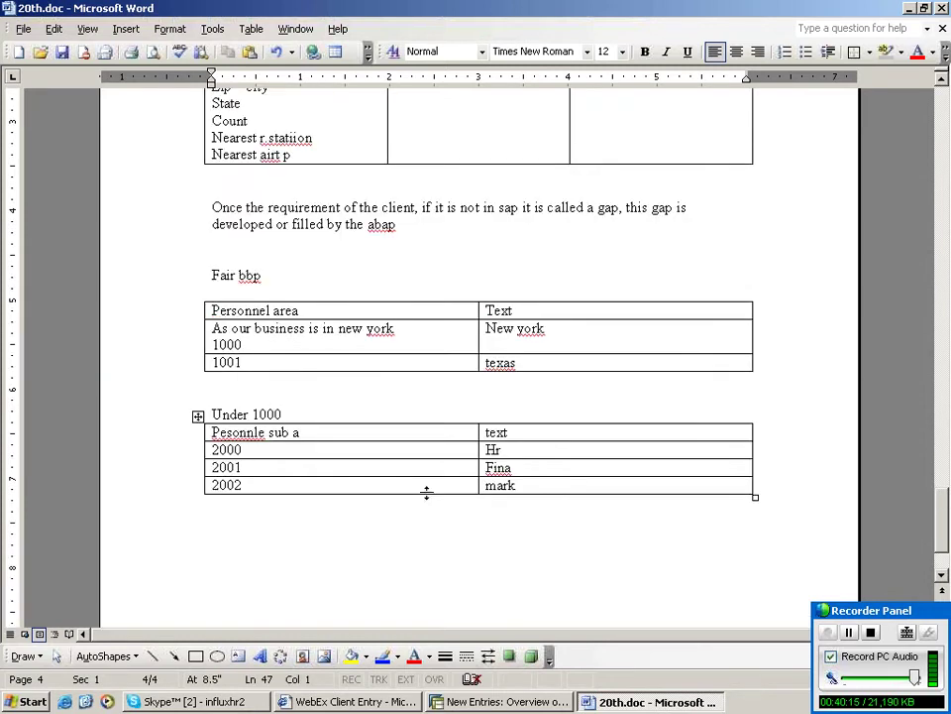
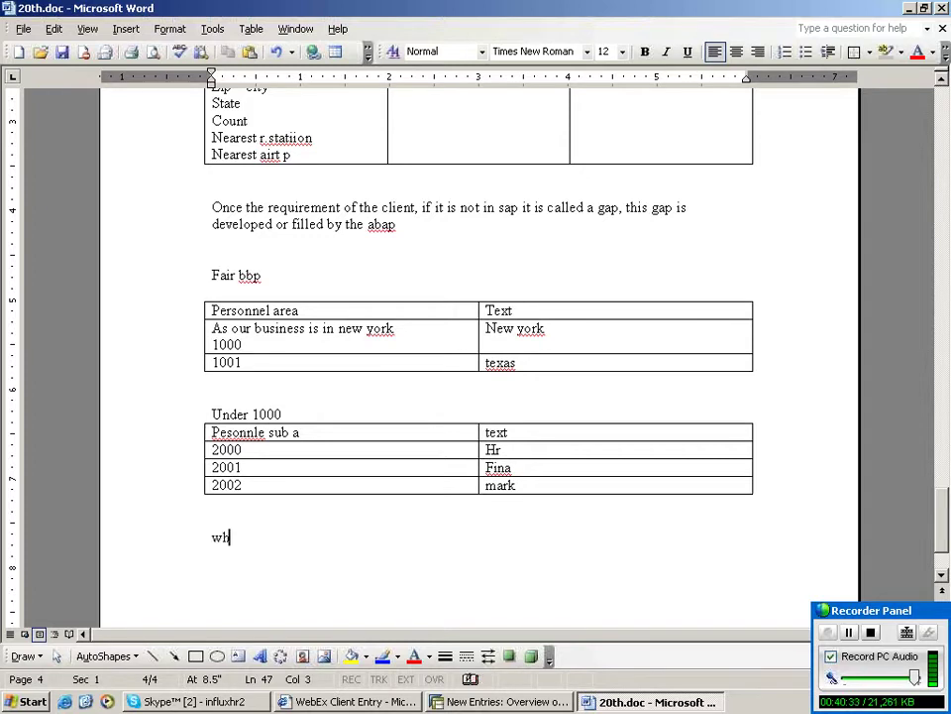
type("ether teh")
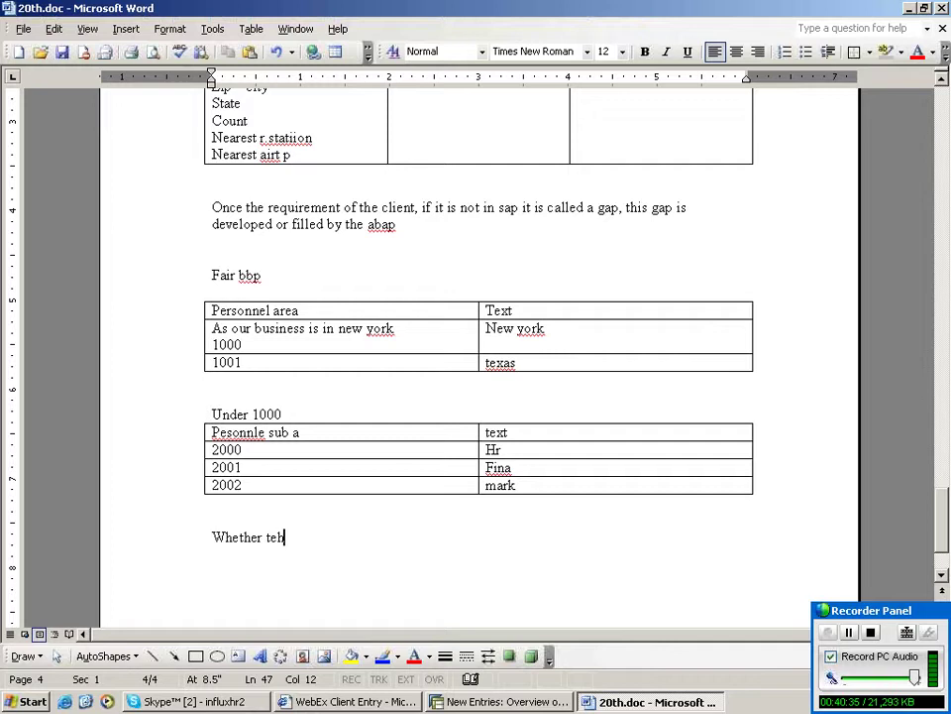
key("BackSpace")
key("BackSpace")
key("BackSpace")
type("the")
key("BackSpace")
type("y can give appo")
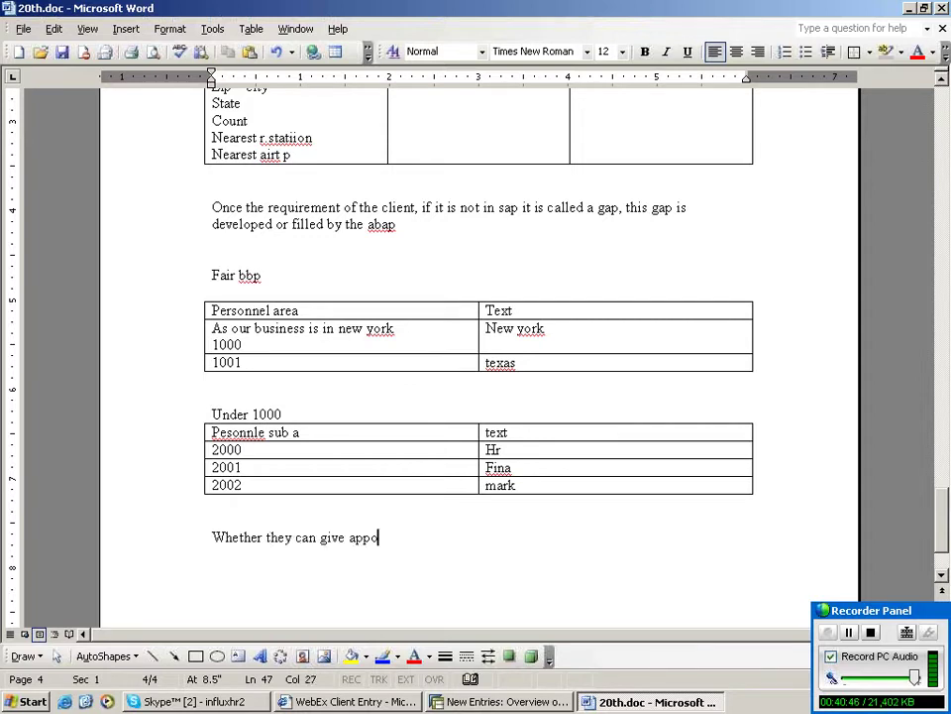
- Complete the line with "approval---or not" and write "Rais issue" on the line below
key("BackSpace")
type("ro")
key("BackSpace")
key("BackSpace")
type("o")
key("BackSpace")
type("roval---or not")
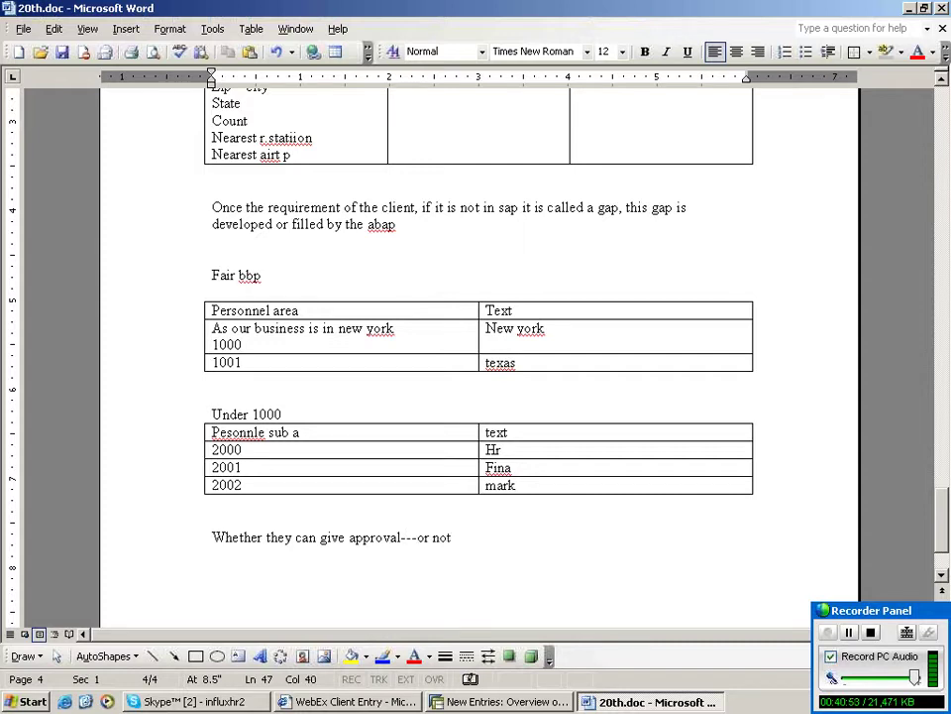
key("Return")
type("Rais issue")
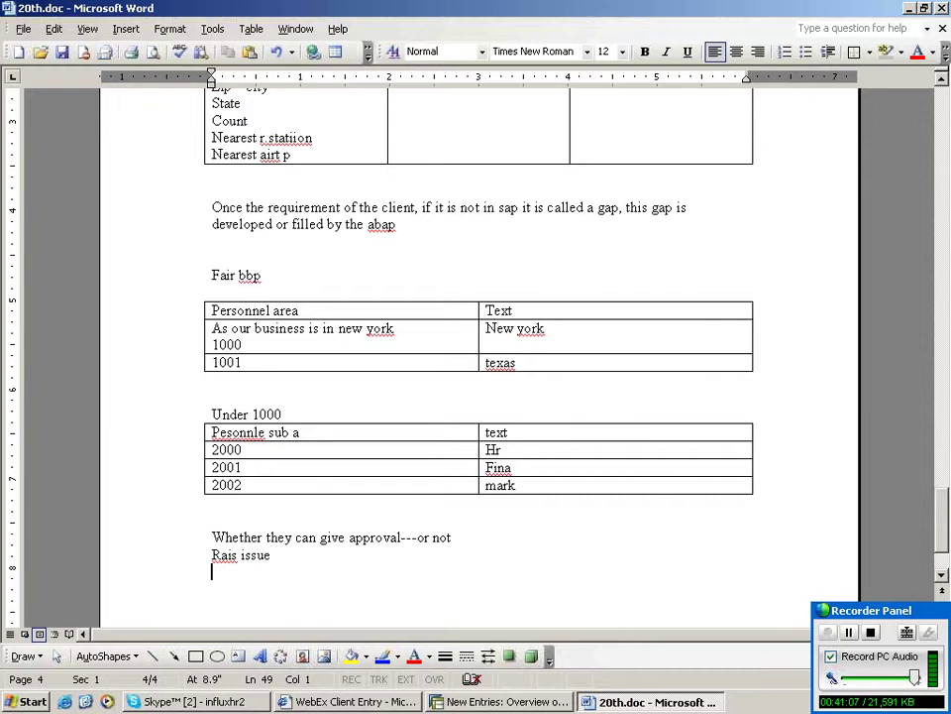
- Leave several blank lines after "Rais issue" and write the heading "3.Realization" on the following page
scroll(478, 347, "up", 5)
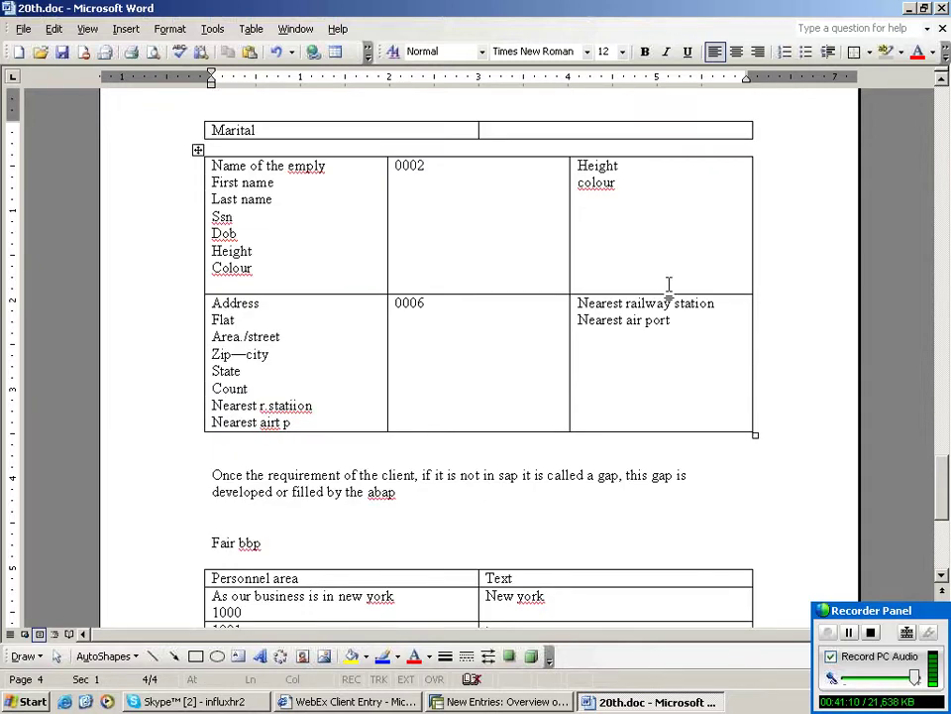
left_click(600, 206)
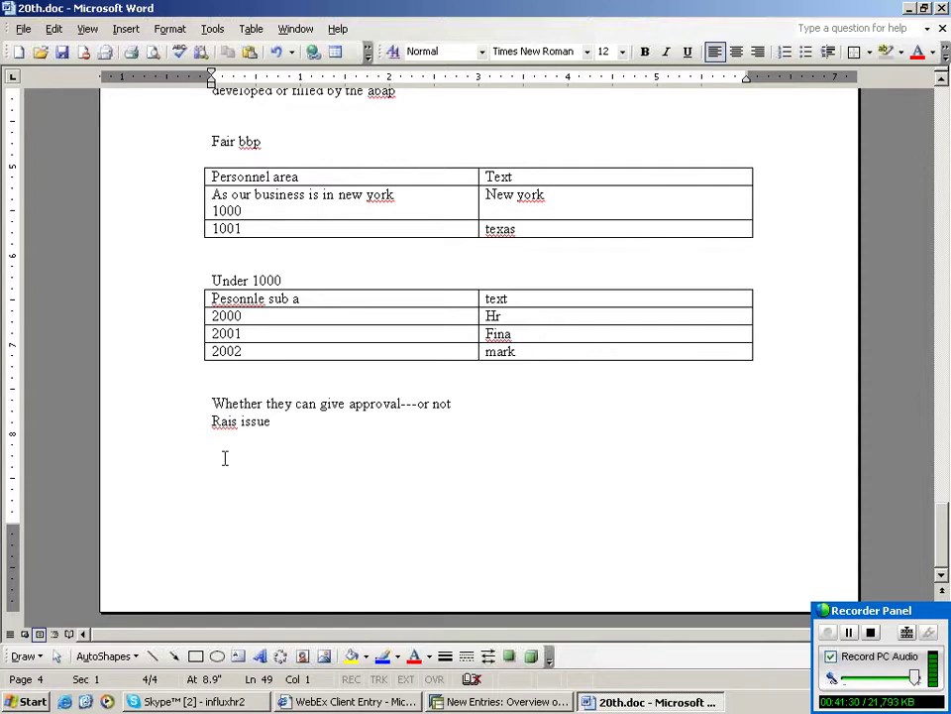
key("Return")
key("Return")
key("Return")
key("Return")
key("Return")
key("Return")
type("3.Reali")
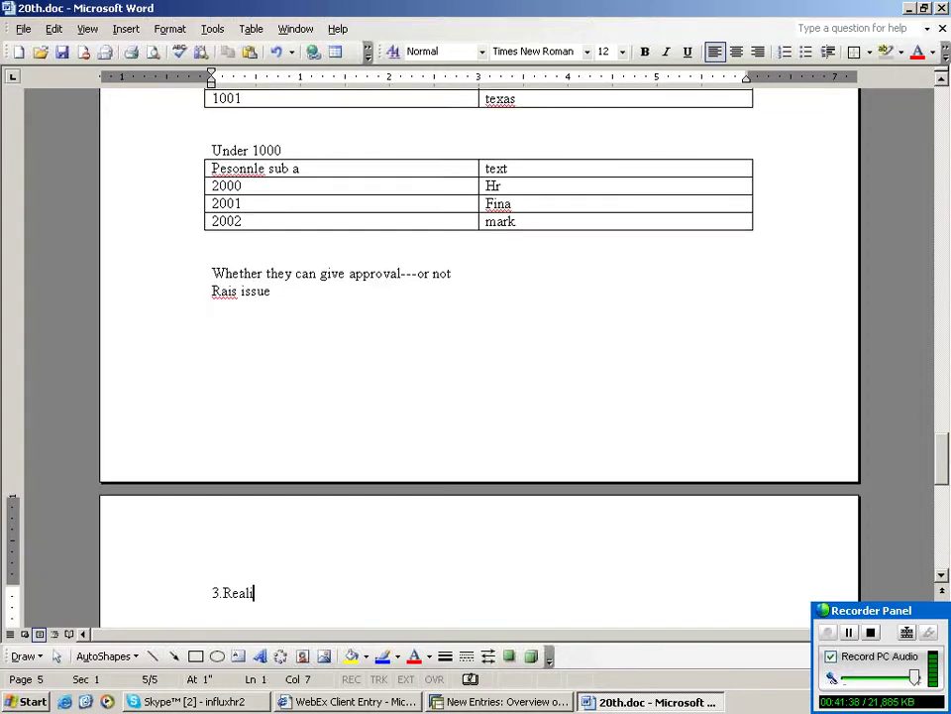
type("zation")
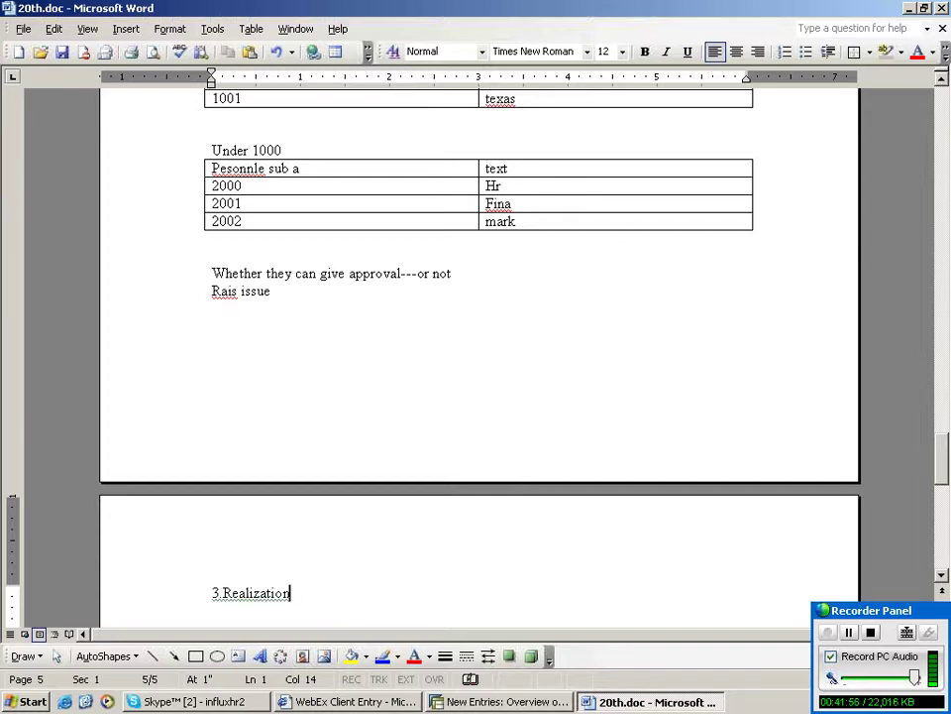
- Under the heading, write "Just based bbp---we have to put the information into system", followed by a blank line
key("Return")
type("Just based bbp")
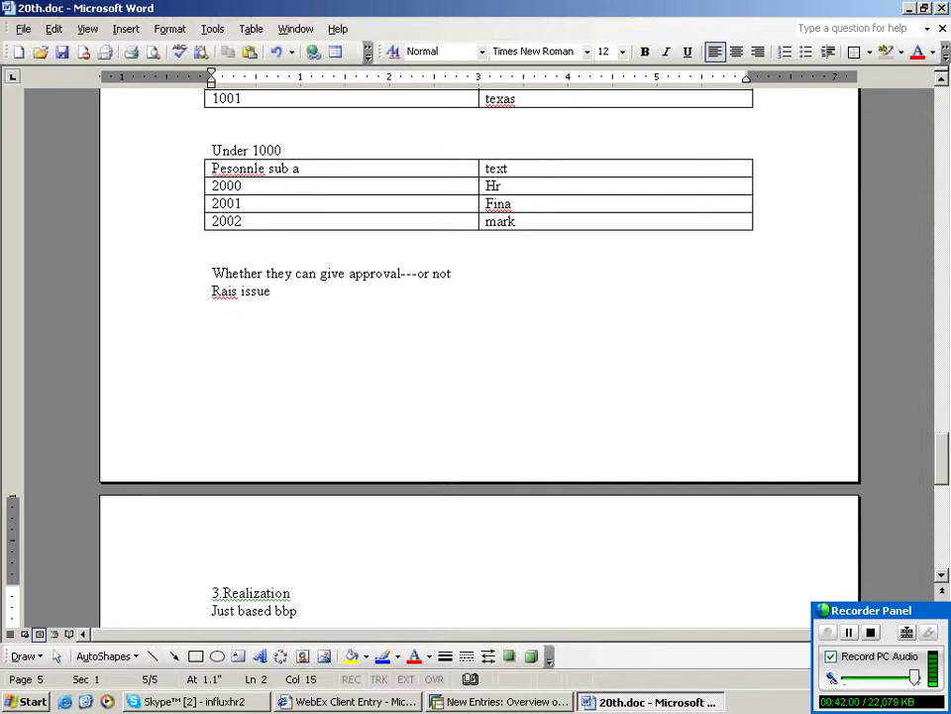
type("---w")
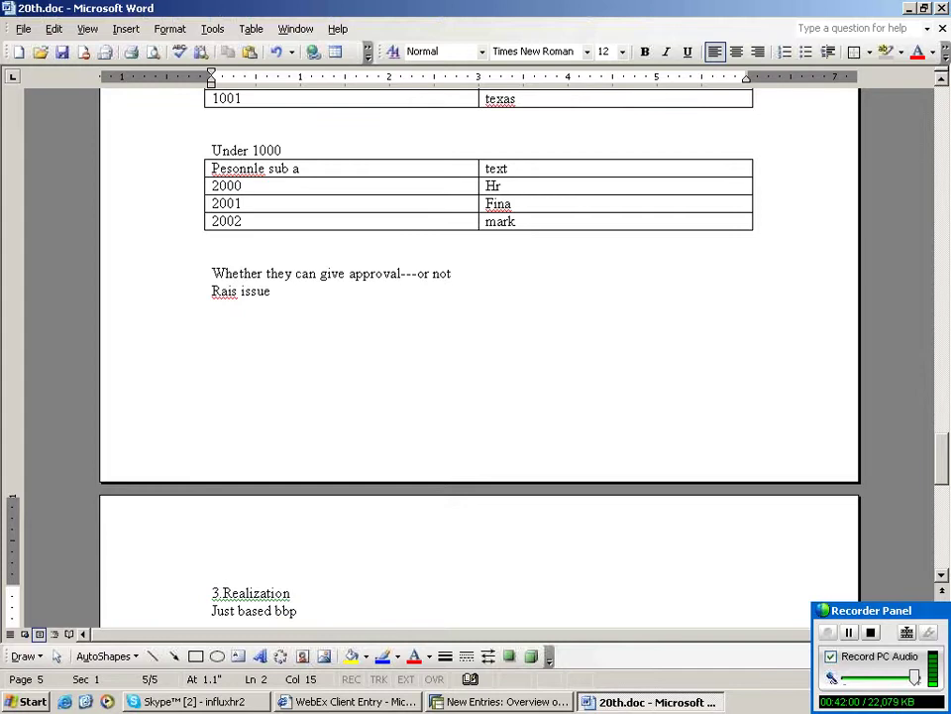
type("---we have to put the")
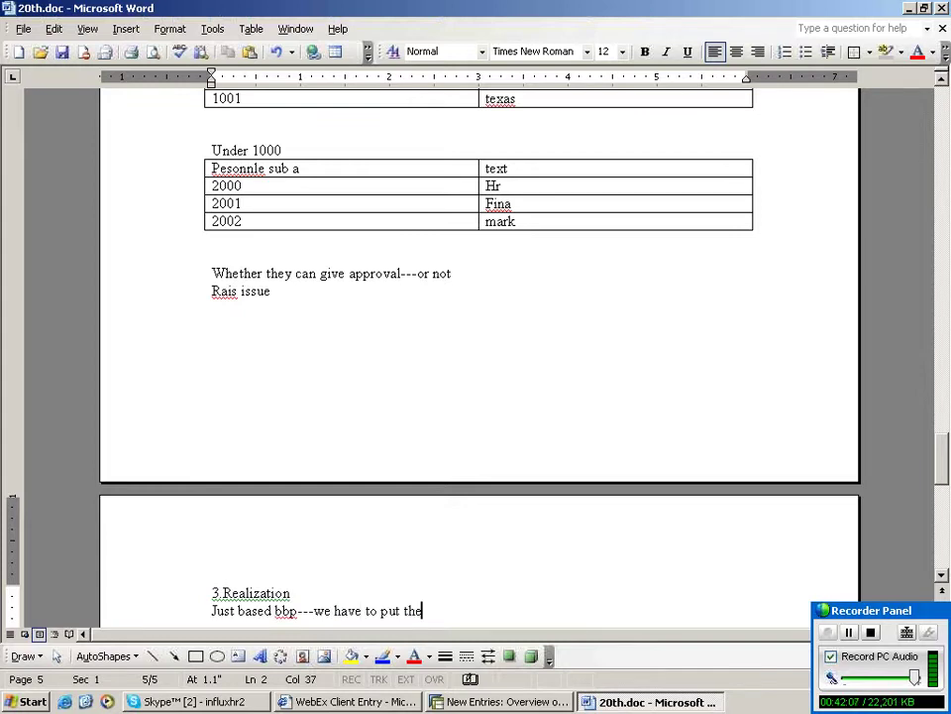
type(" inor")
type("rmation into s")
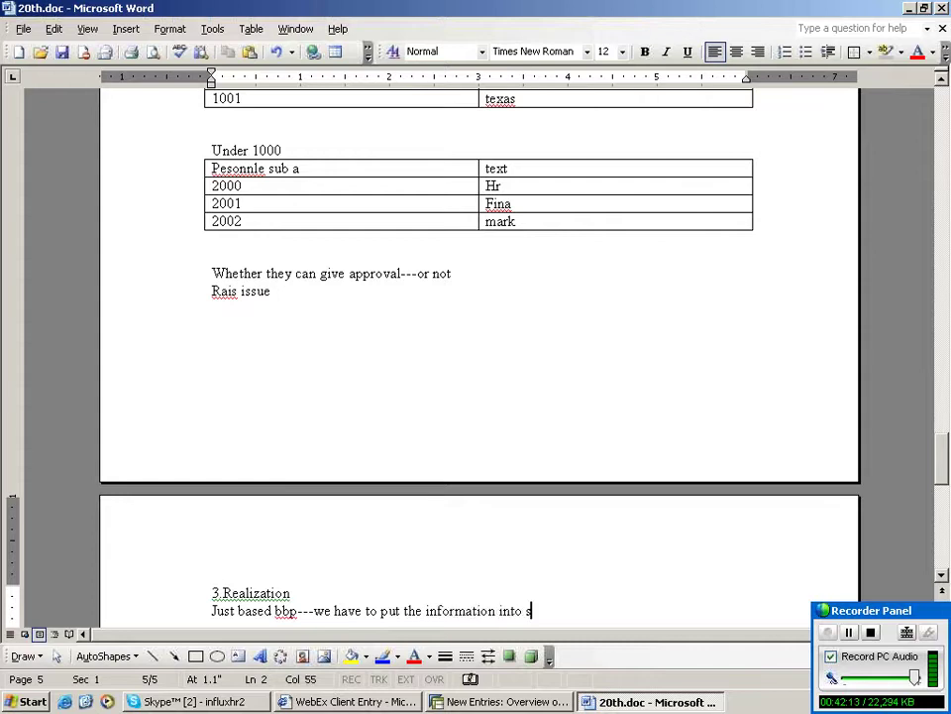
type("ystem")
key("Return")
key("Return")
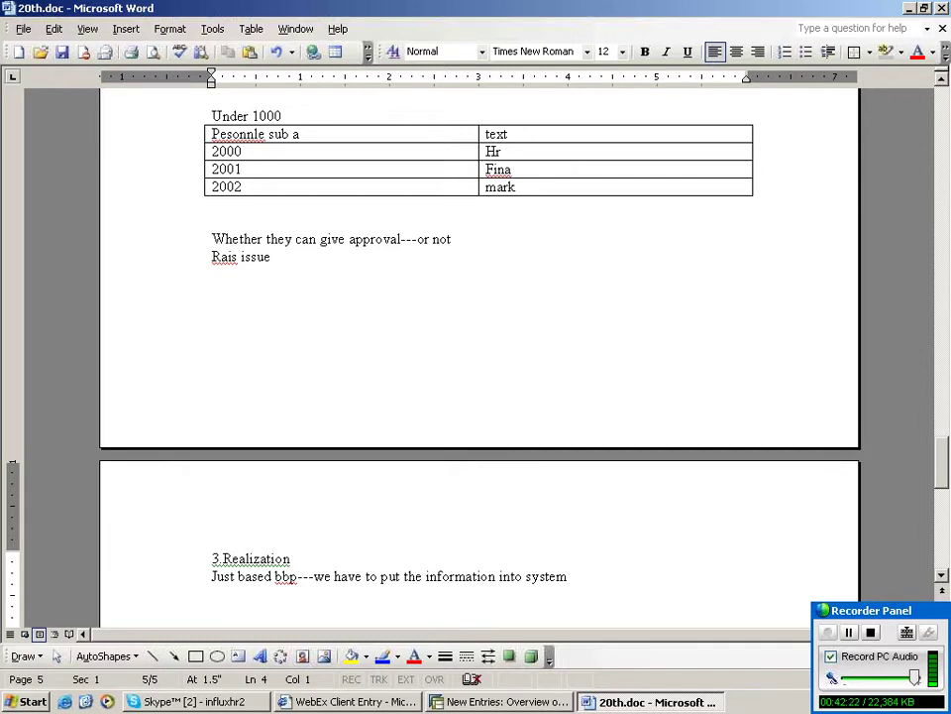
- Write "Test it" and "Test people" on separate lines below the realization sentence
type("Test it")
key("BackSpace")
key("BackSpace")
key("Return")
type("Test ")
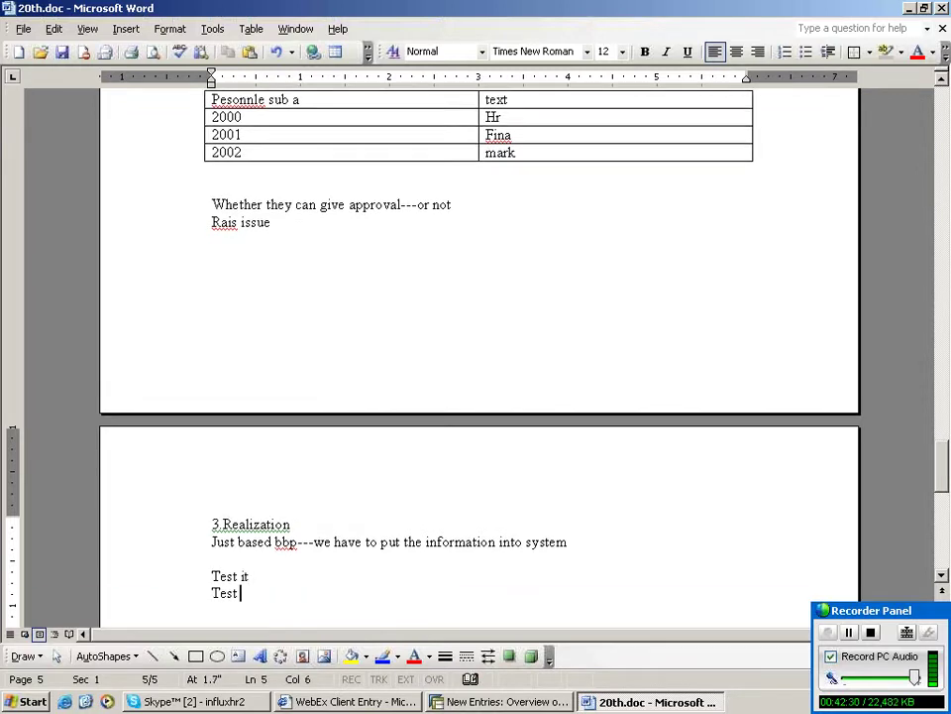
type("i")
key("BackSpace")
type("people")
key("Return")
- Add the line "Key user will test" below "Test people"
type("key")
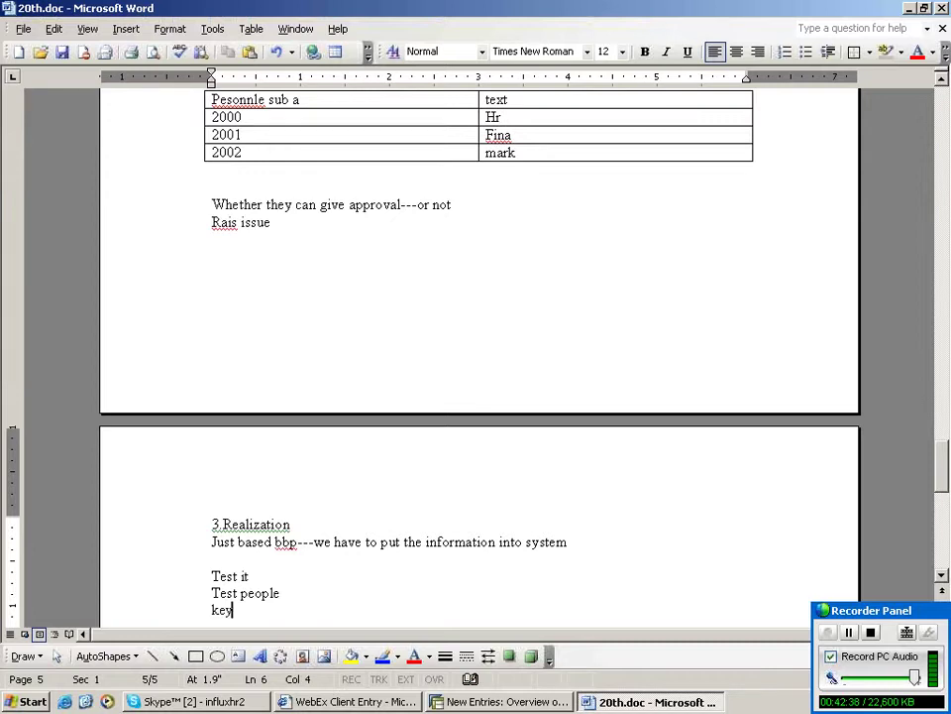
type(" user w")
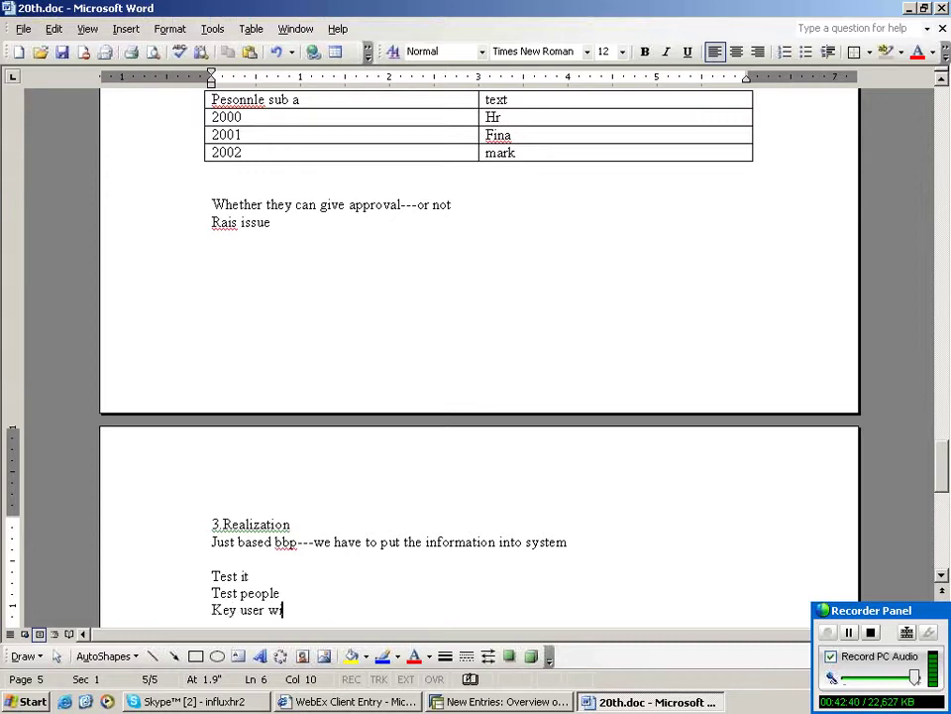
type("ill test")
key("Return")
- Write "Uat—user acceptance test" as the last line of the testing notes
type("Uat--")
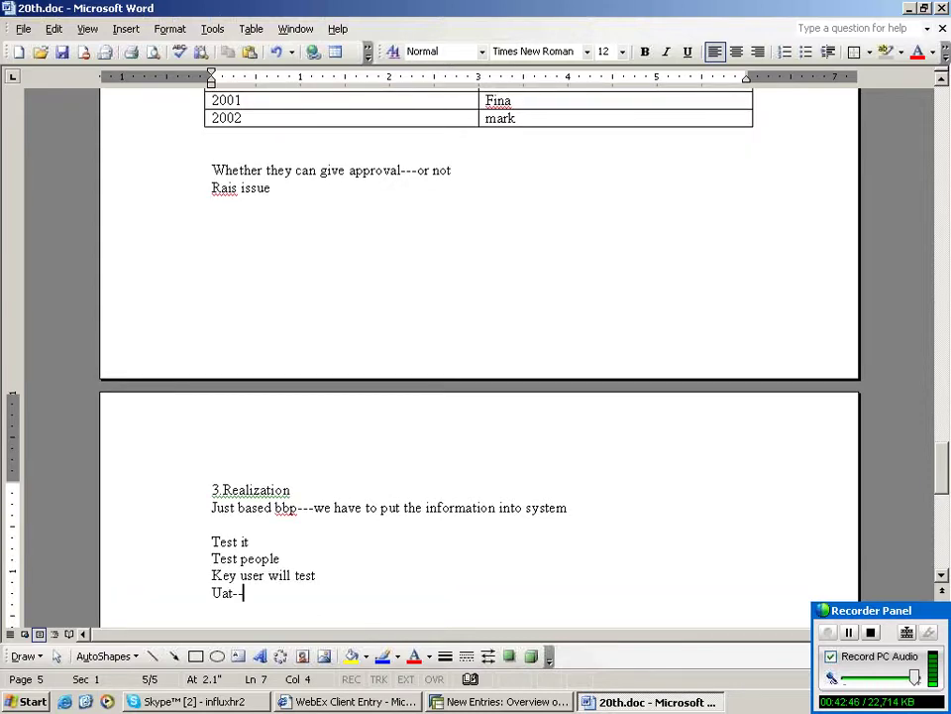
type("user accept")
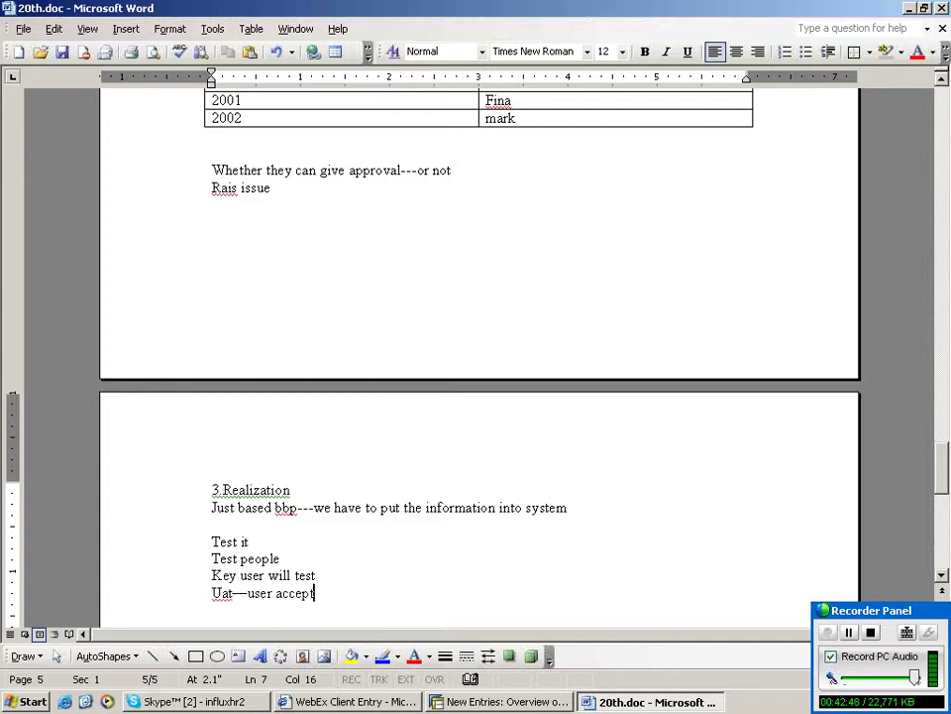
type("anc test")
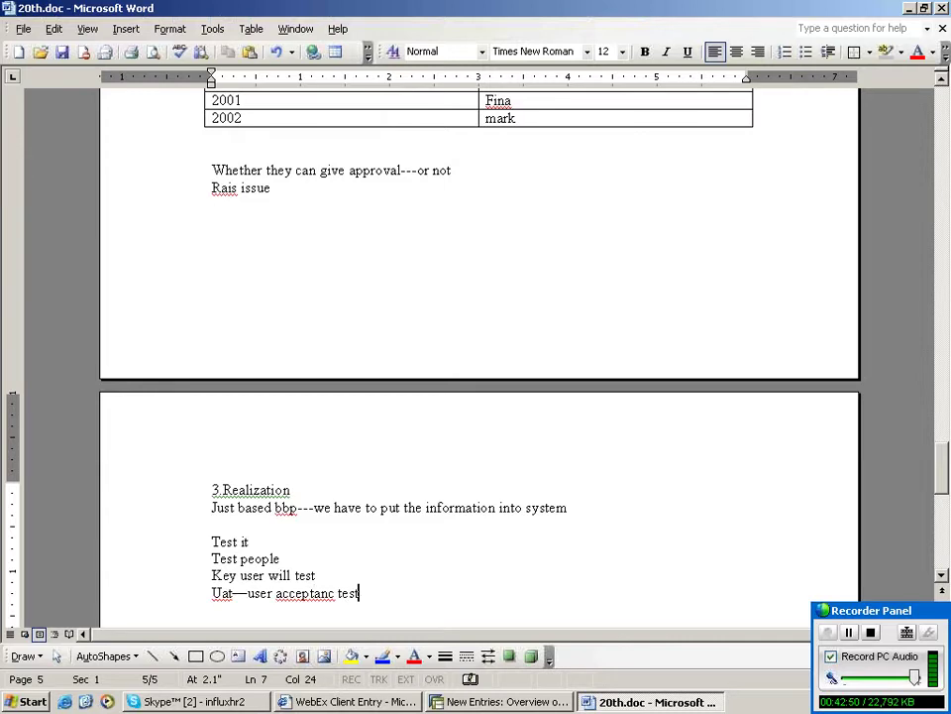
key("BackSpace")
key("BackSpace")
key("BackSpace")
key("BackSpace")
key("BackSpace")
key("BackSpace")
key("BackSpace")
key("BackSpace")
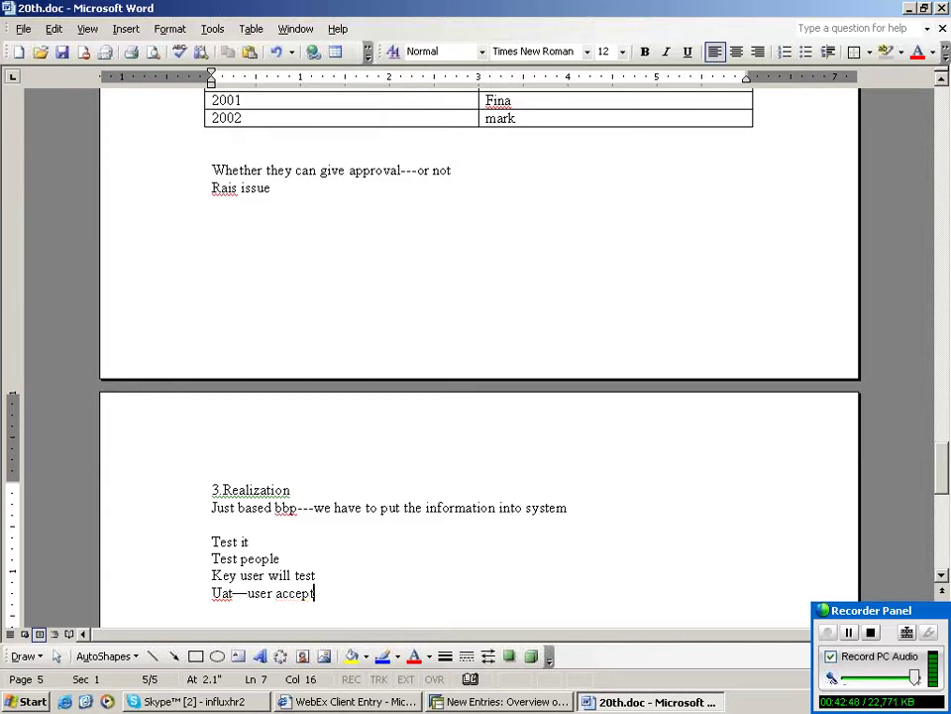
type("ance test")
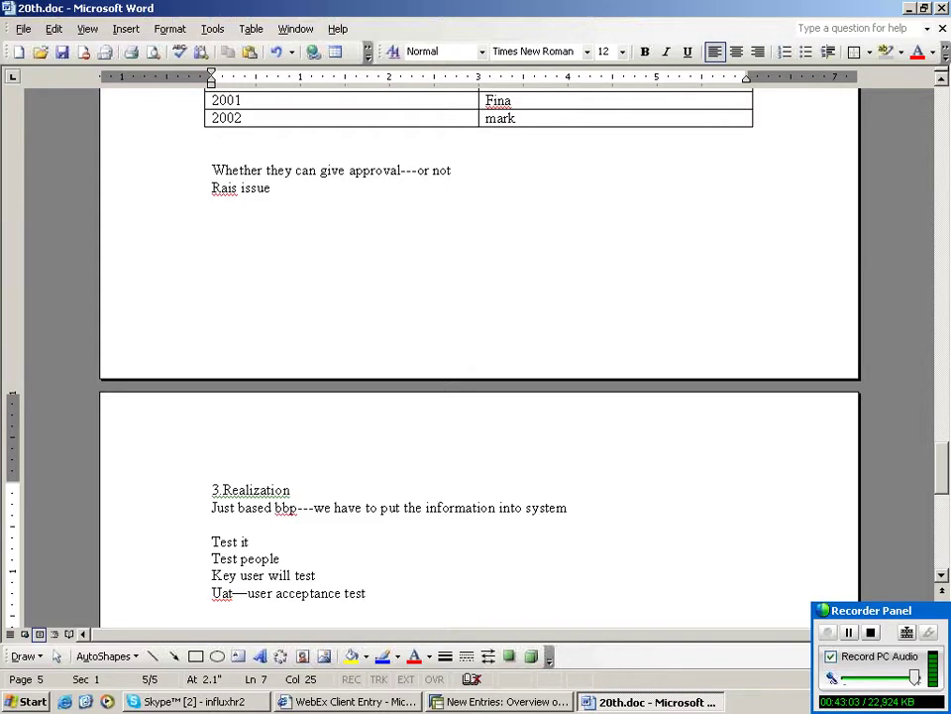
- Extend the "Test it" line with "–unit test"
left_click(277, 542)
type("-unit t")
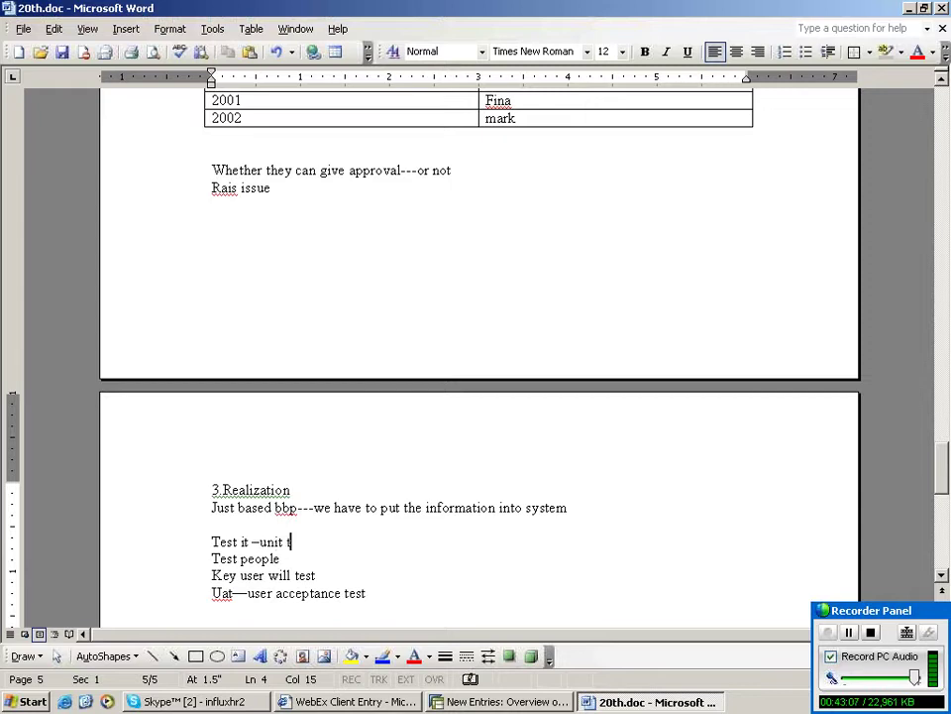
type("est")
- Leave a blank line after the testing notes and write "Land scapes" and "System environment" on separate lines
scroll(479, 357, "down", 2)
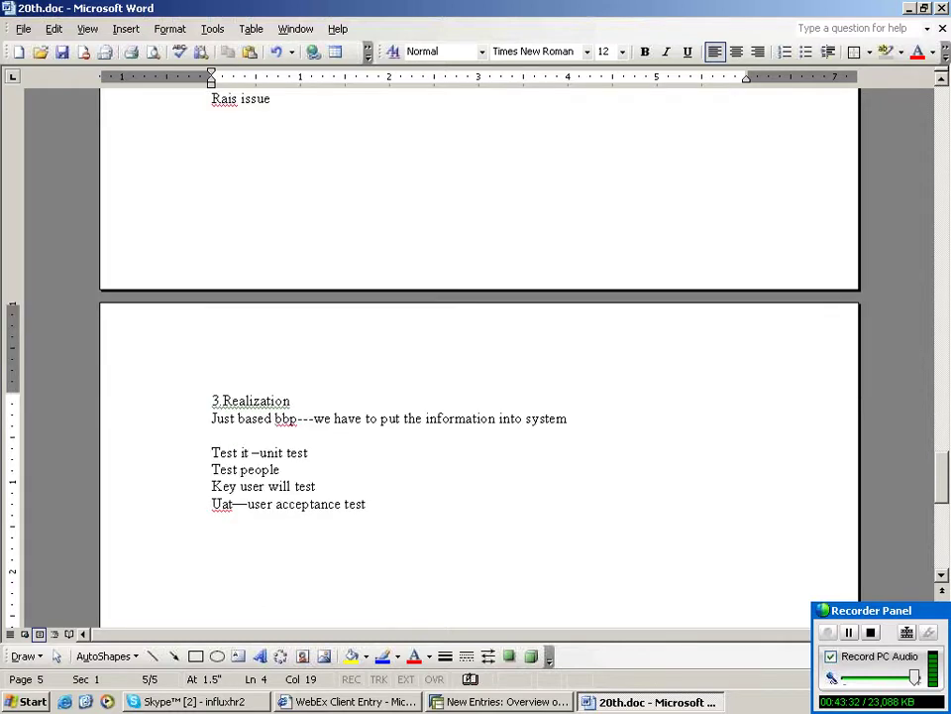
left_click(233, 503)
scroll(236, 452, "down", 2)
key("ctrl+End")
key("Return")
type("Land scap")
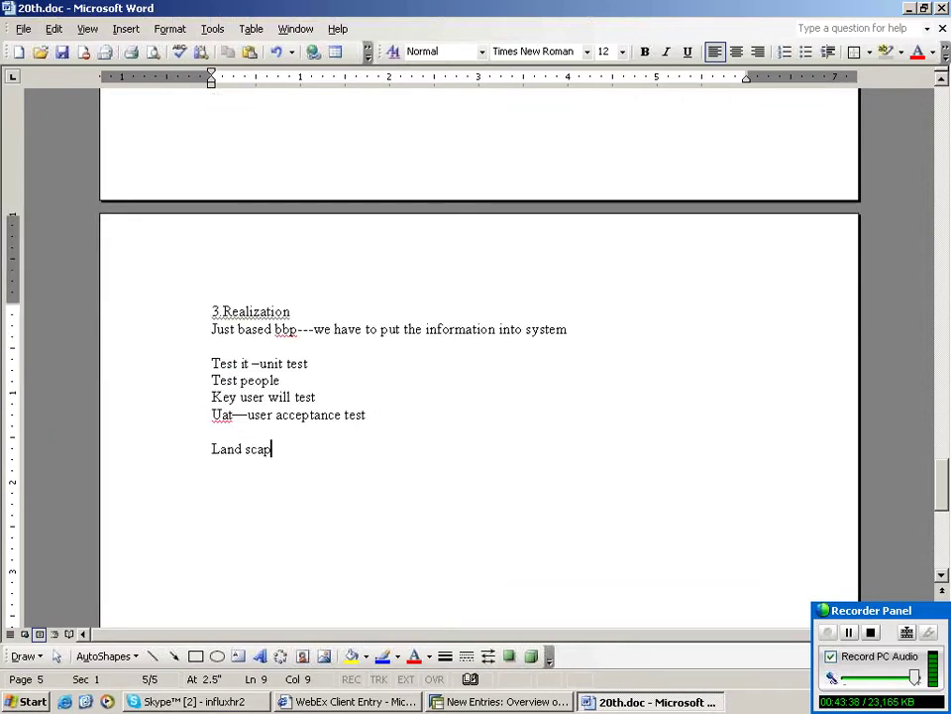
type("es")
key("Return")
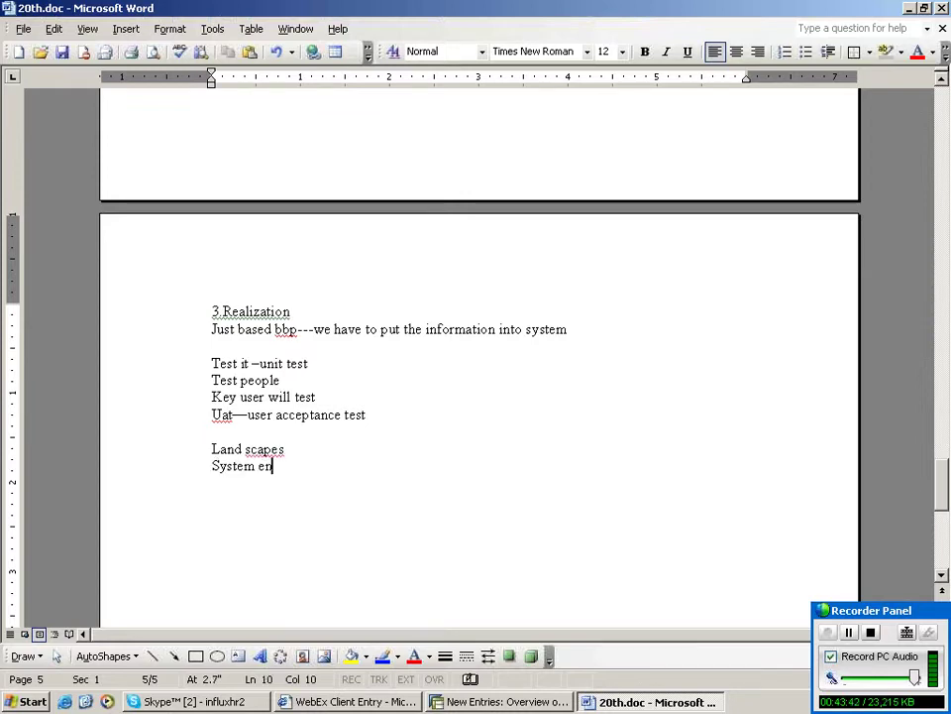
type("vironment")
key("Return")
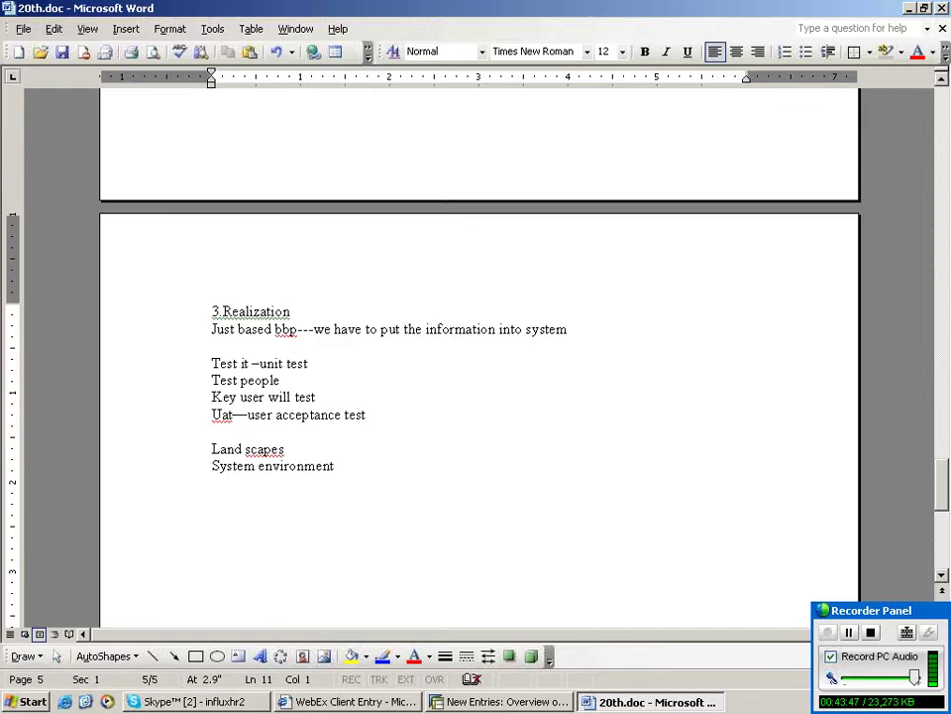
- Write "Arrangement of servers" on the line below "System environment"
type("arr")
key("BackSpace")
key("BackSpace")
key("BackSpace")
key("BackSpace")
key("BackSpace")
type("ment of ")
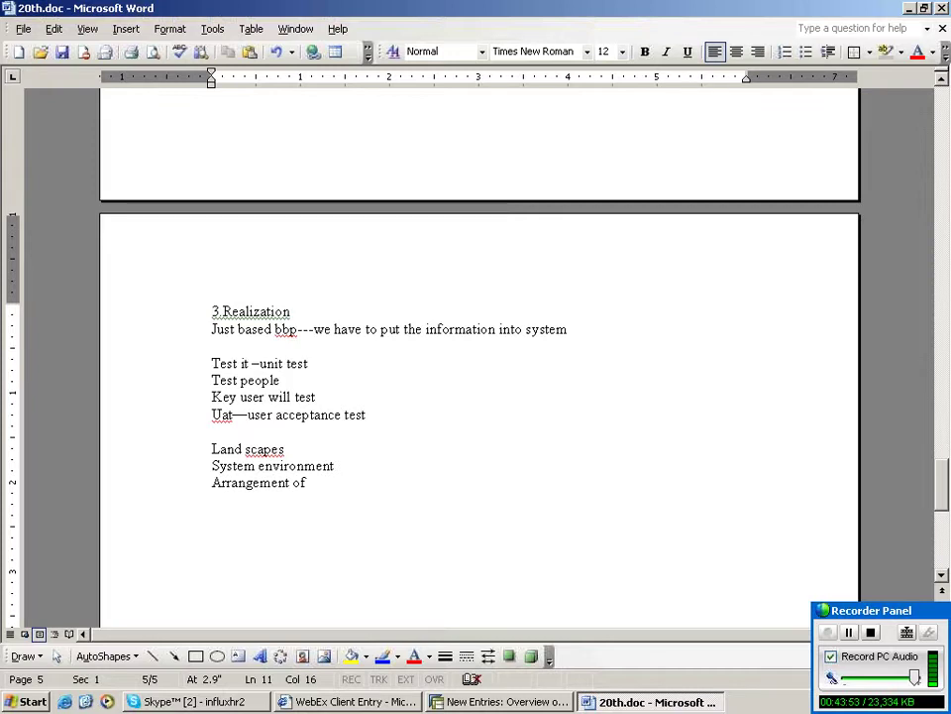
type("servers")
key("Return")
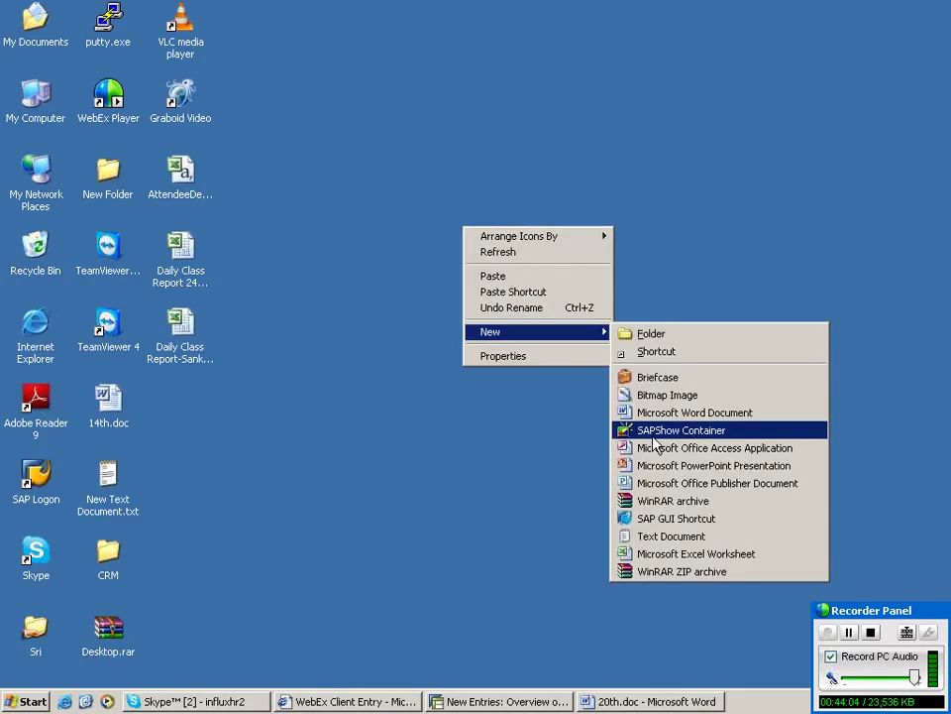
- Create a new Microsoft PowerPoint presentation on the desktop and open it in PowerPoint with one blank slide
left_click(693, 464)
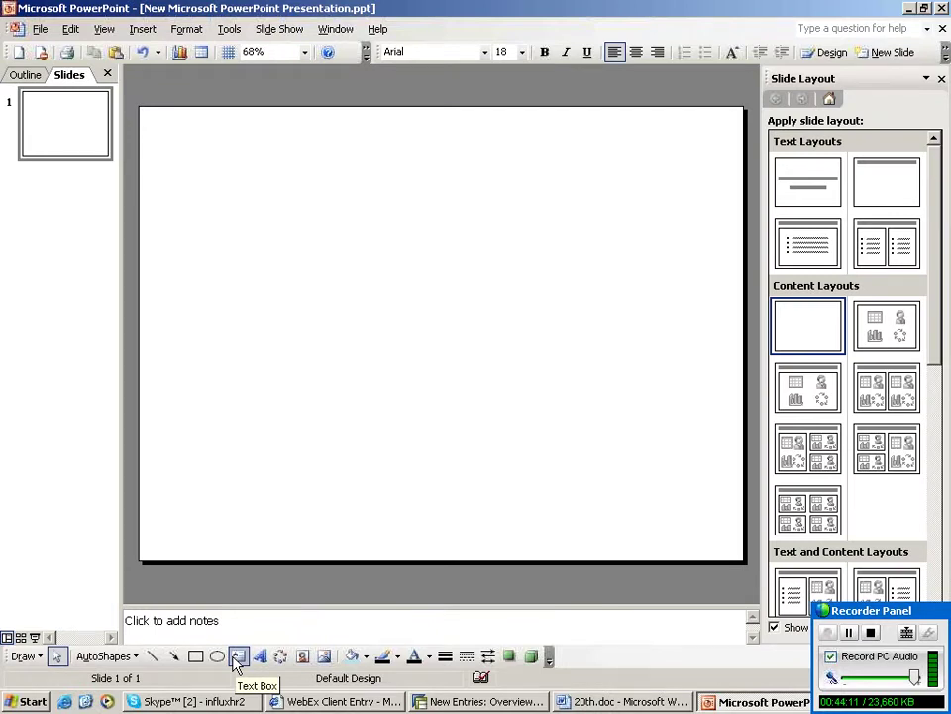
left_click(238, 656)
left_click_drag(174, 212, 199, 404)
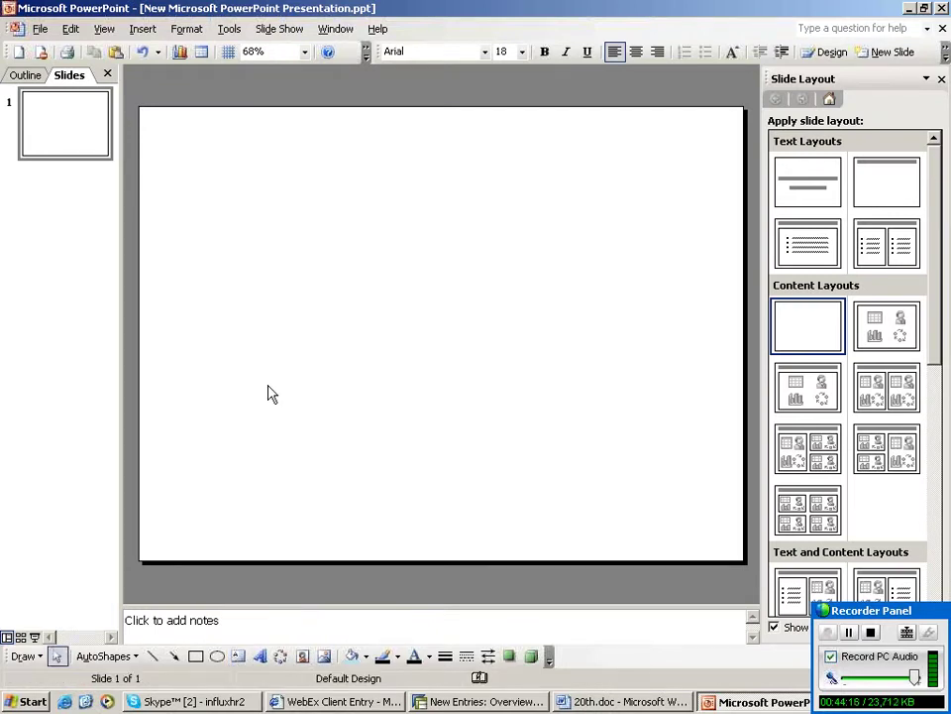
- Draw a tall rectangle near the left edge of the slide and duplicate it twice
left_click(195, 659)
left_click_drag(180, 192, 261, 464)
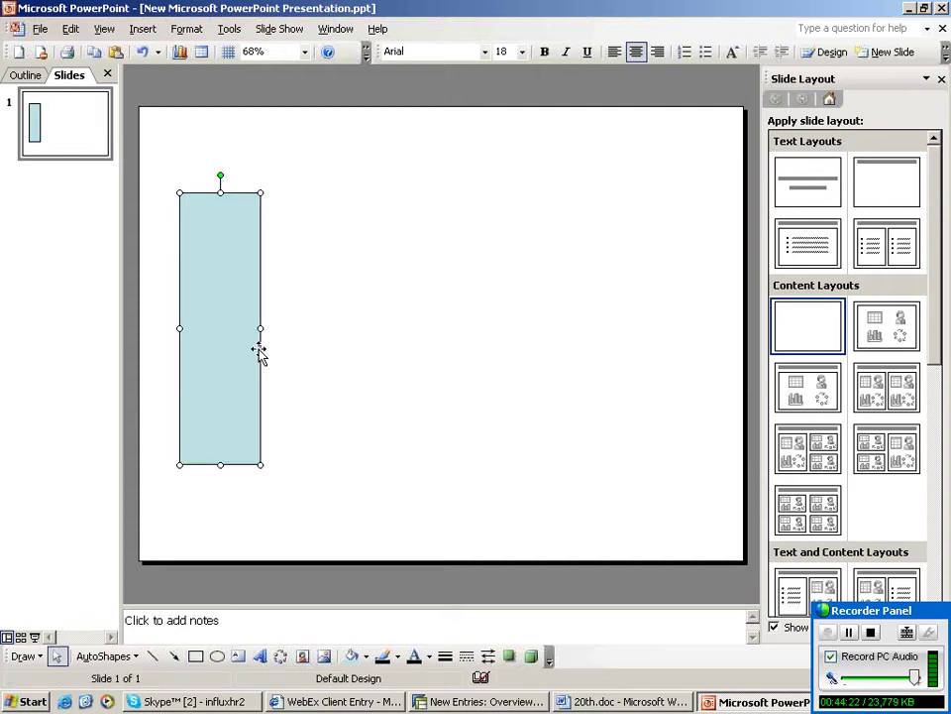
key("ctrl+d")
key("ctrl+d")
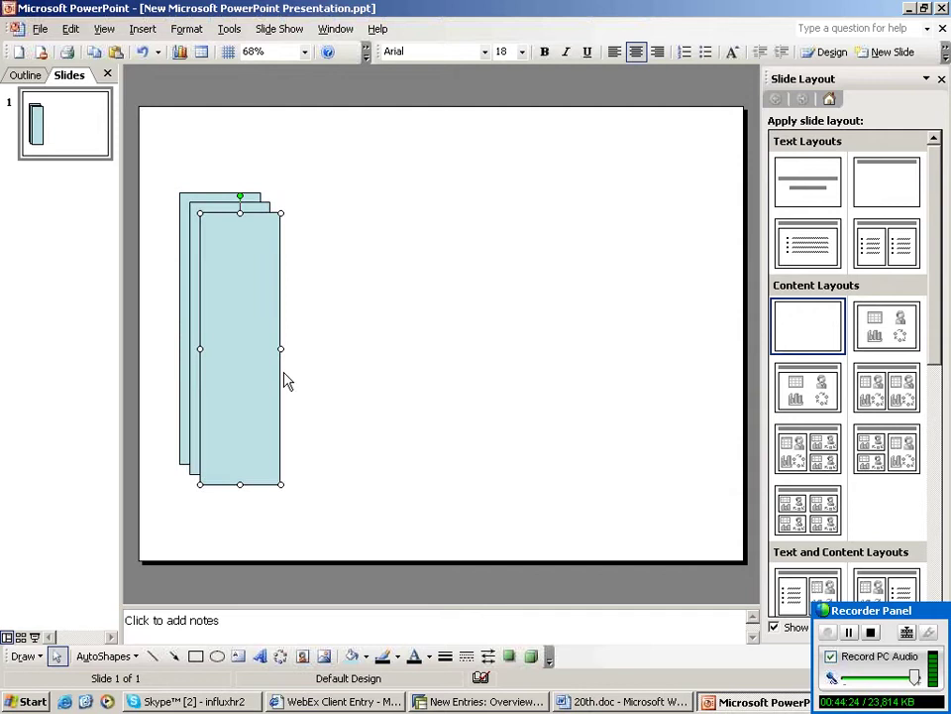
- Space the three rectangles out side by side in a level row across the slide
left_click_drag(283, 382, 569, 376)
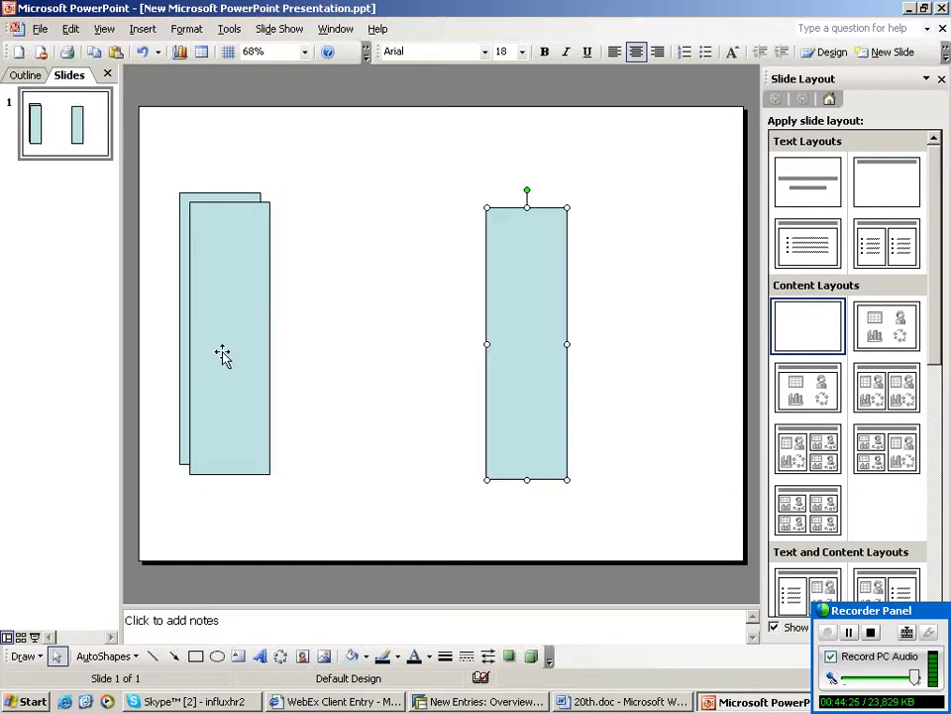
key("ctrl+z")
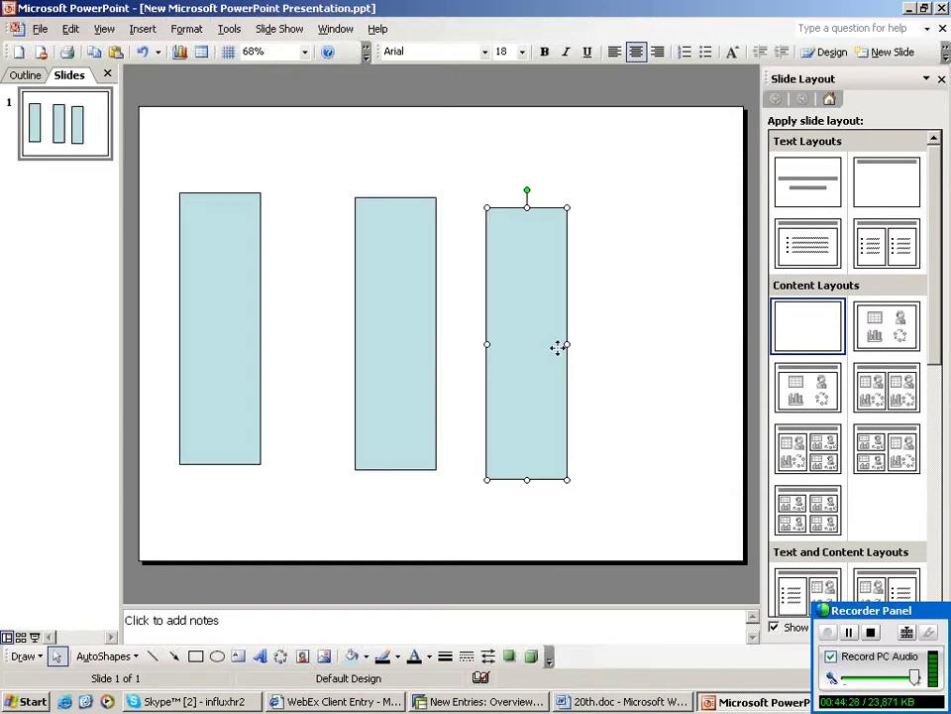
left_click_drag(559, 344, 619, 350)
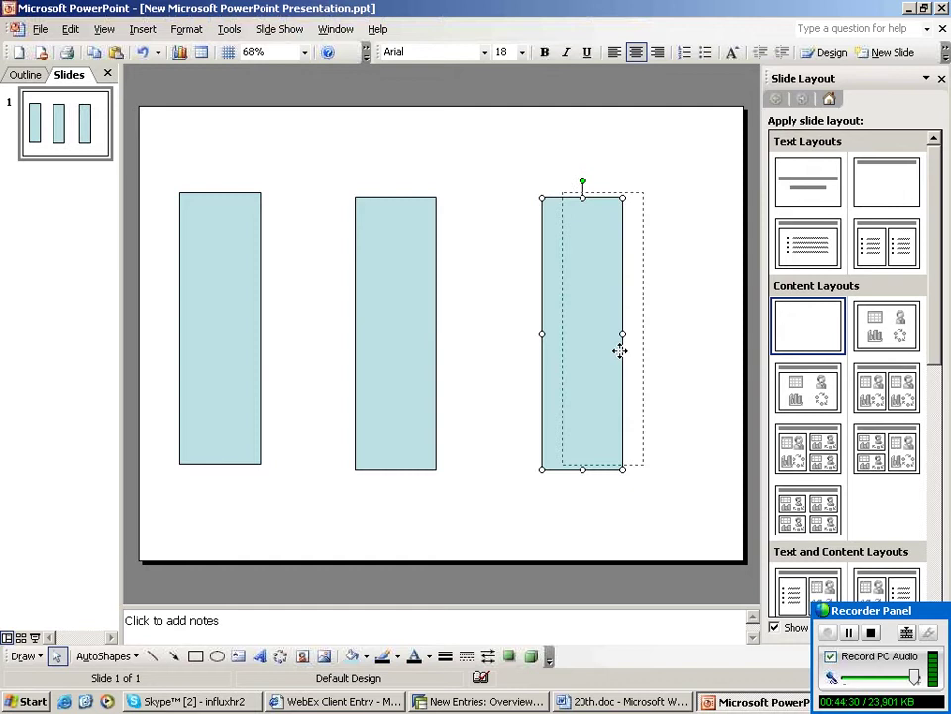
left_click_drag(619, 349, 640, 350)
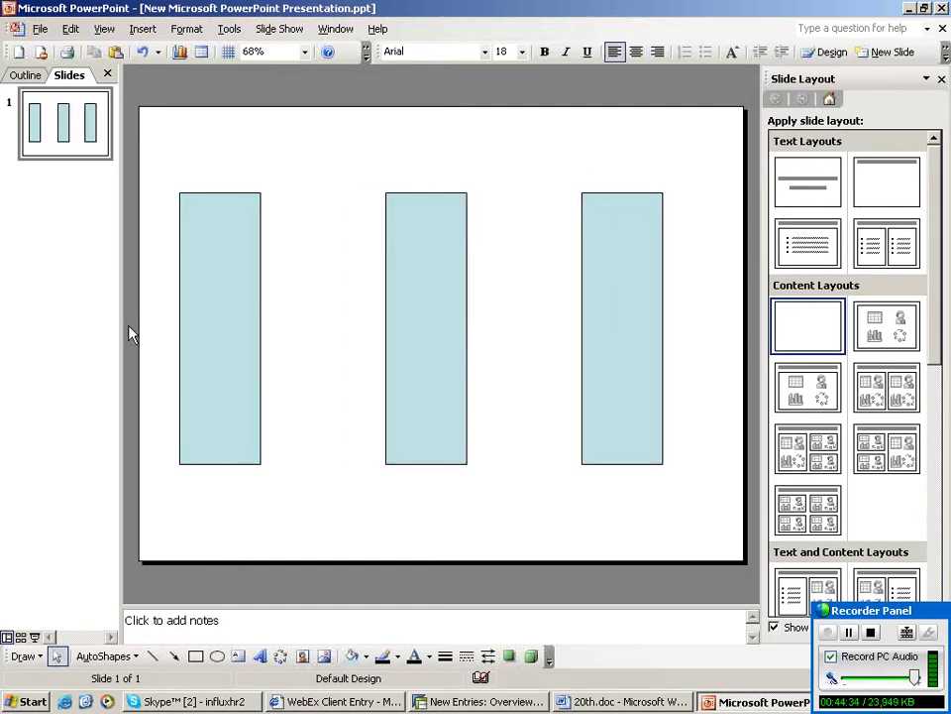
- Add a wide text box above the rectangles with "Development" over the first and "testing or q" over the middle one
left_click(238, 656)
left_click_drag(164, 153, 692, 182)
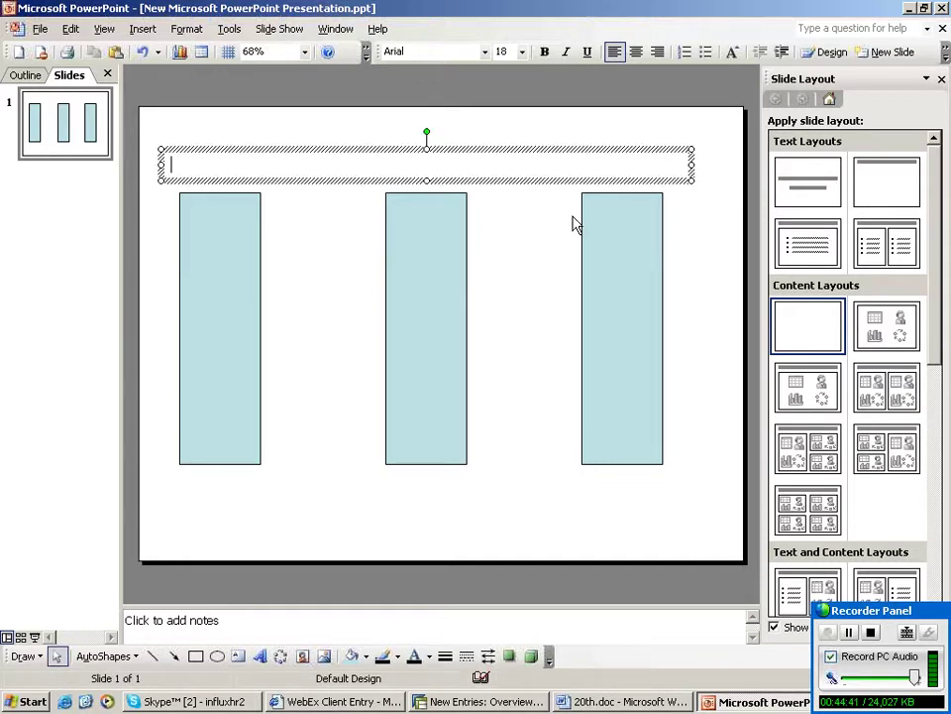
type("Development se")
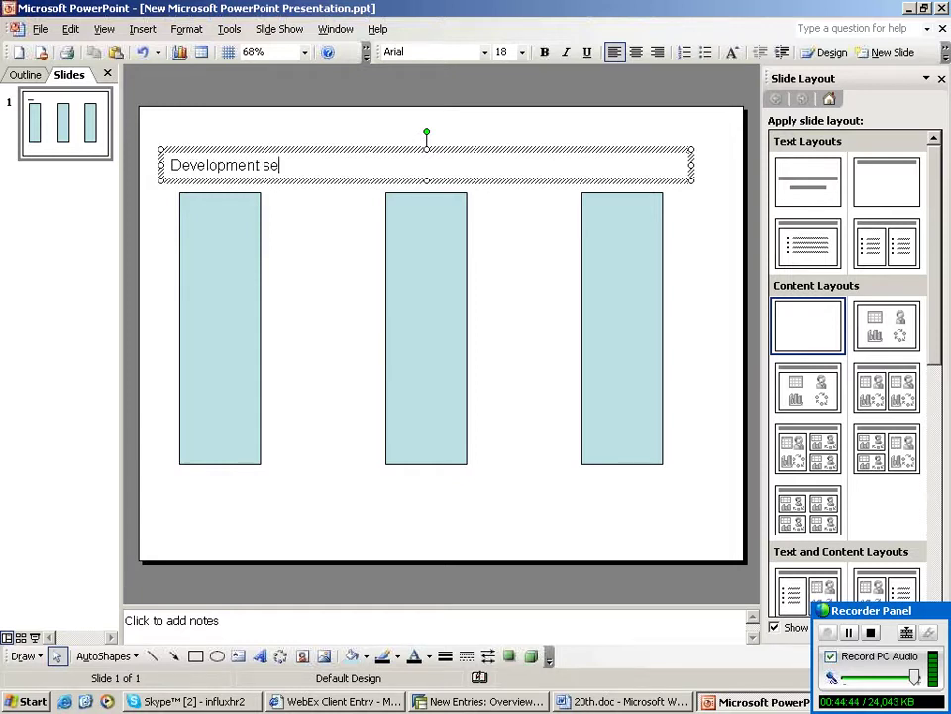
key("BackSpace")
key("BackSpace")
key("Tab")
type("testing or q")
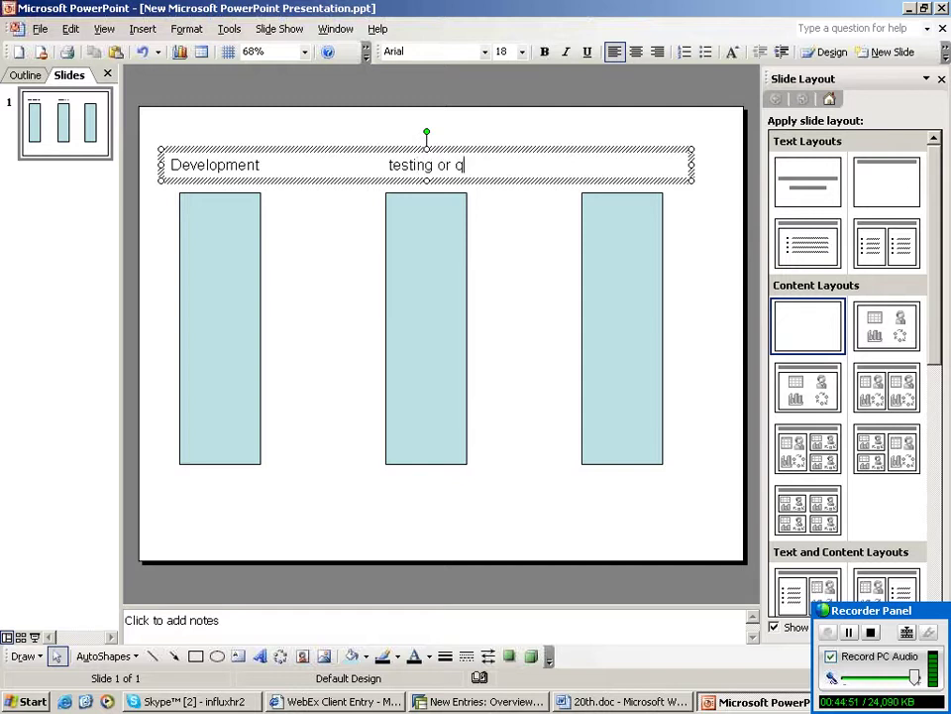
- Add the heading "production" above the third rectangle in the same text box
key("ctrl+z")
key("ctrl+y")
type("produci")
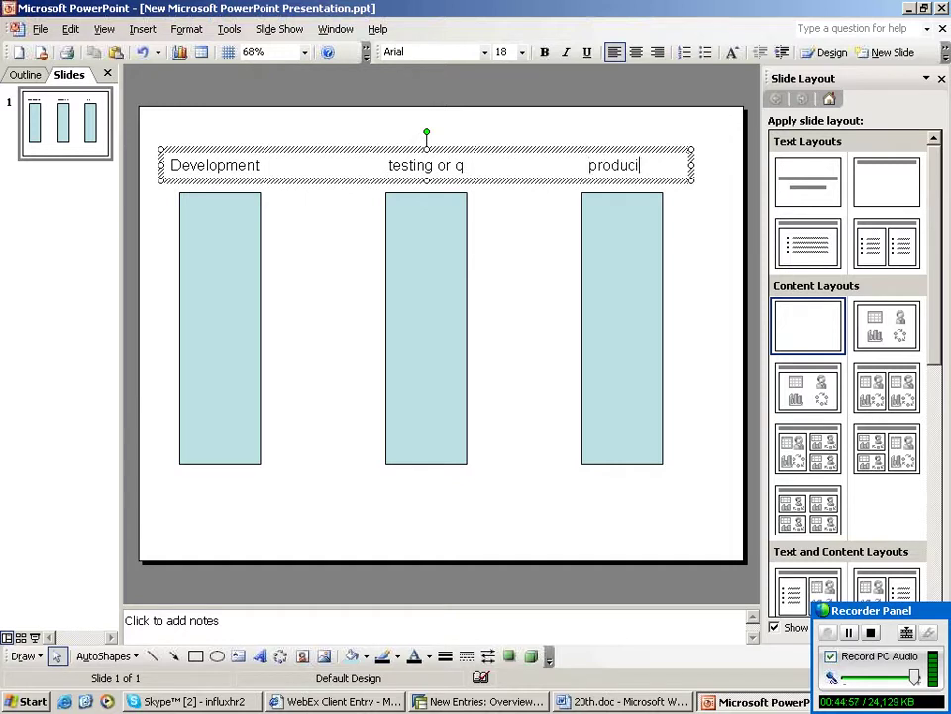
key("ctrl+z")
type("production")
- Move the three rectangles up so they sit directly beneath their headings
left_click(244, 369)
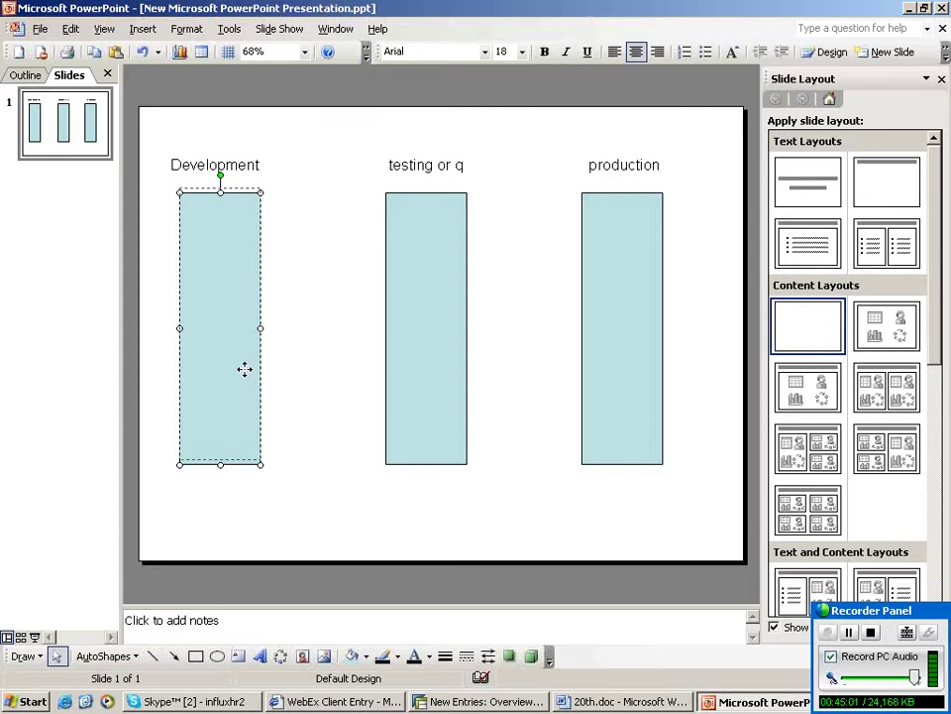
key("shift+Tab")
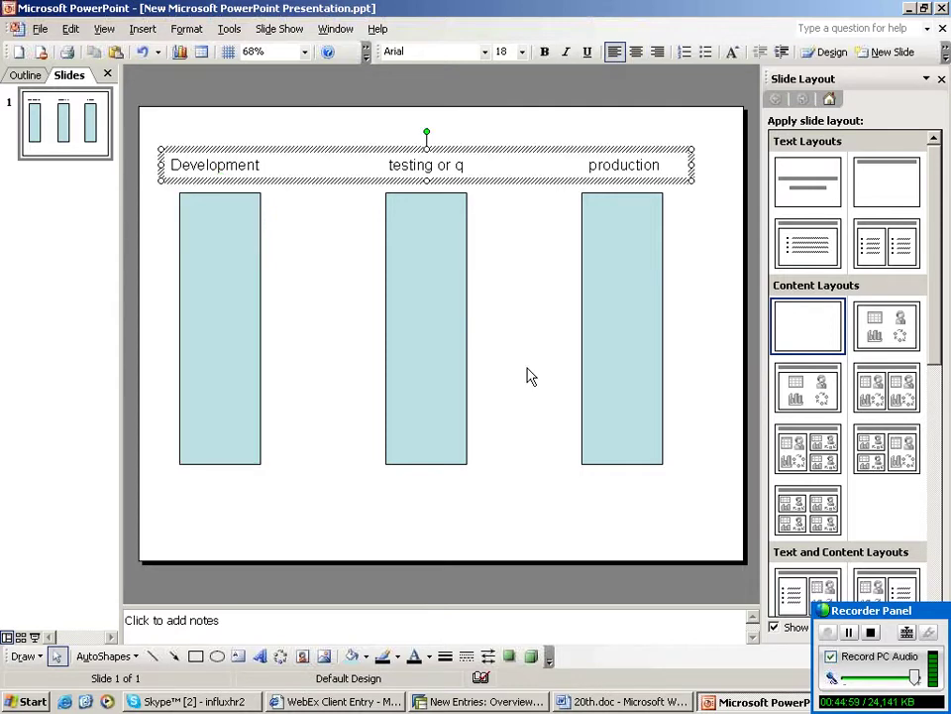
key("ctrl+z")
key("ctrl+z")
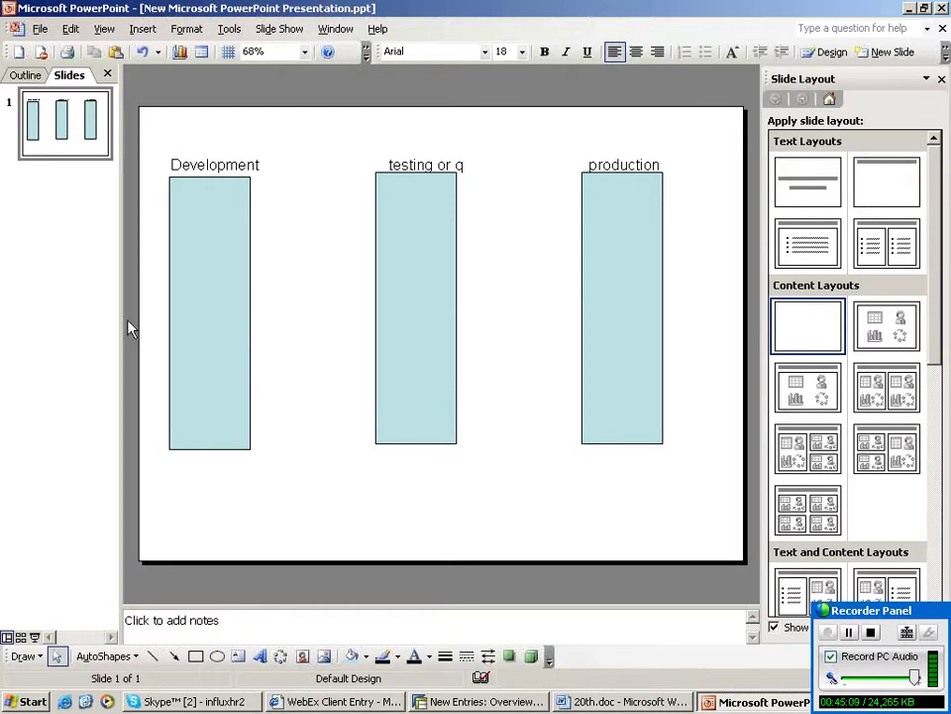
- Divide the Development rectangle into three sections with a horizontal line and a pasted copy of it placed lower
left_click(228, 436)
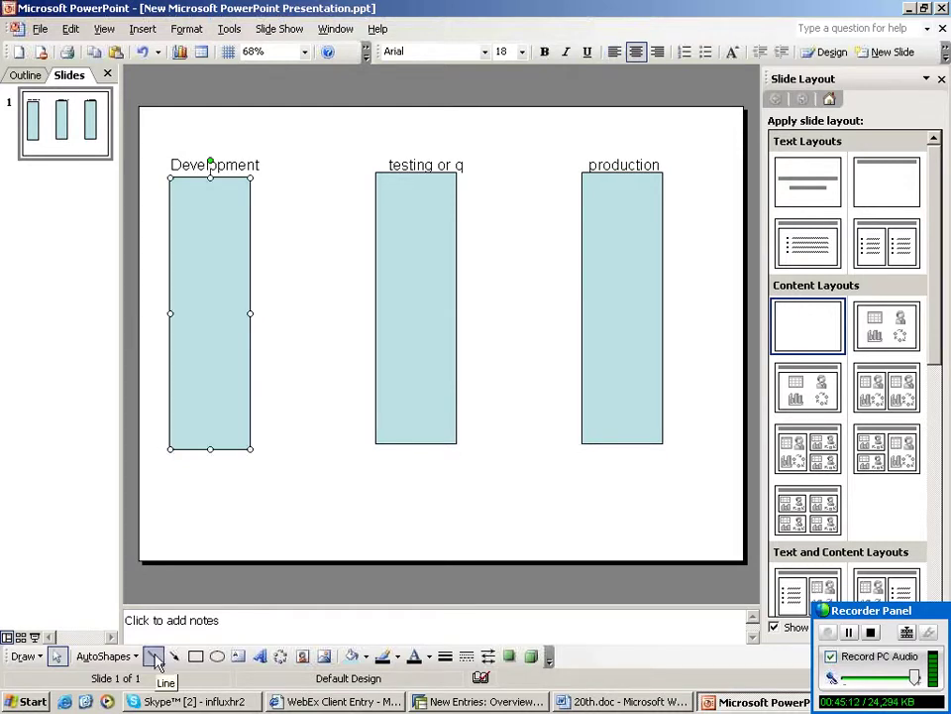
left_click(153, 656)
left_click_drag(169, 247, 253, 247)
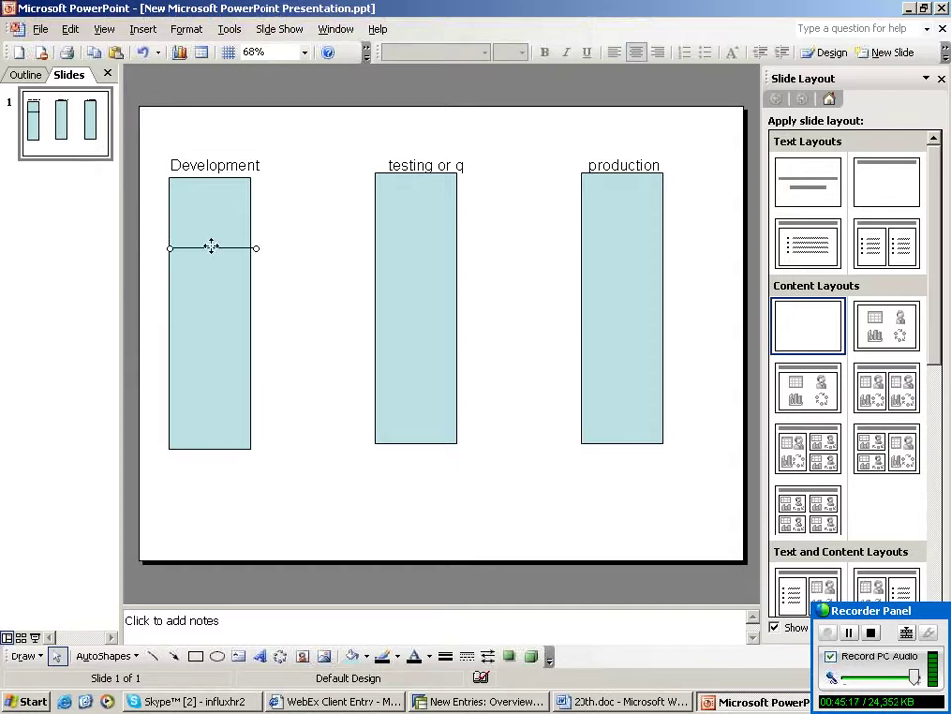
right_click(211, 247)
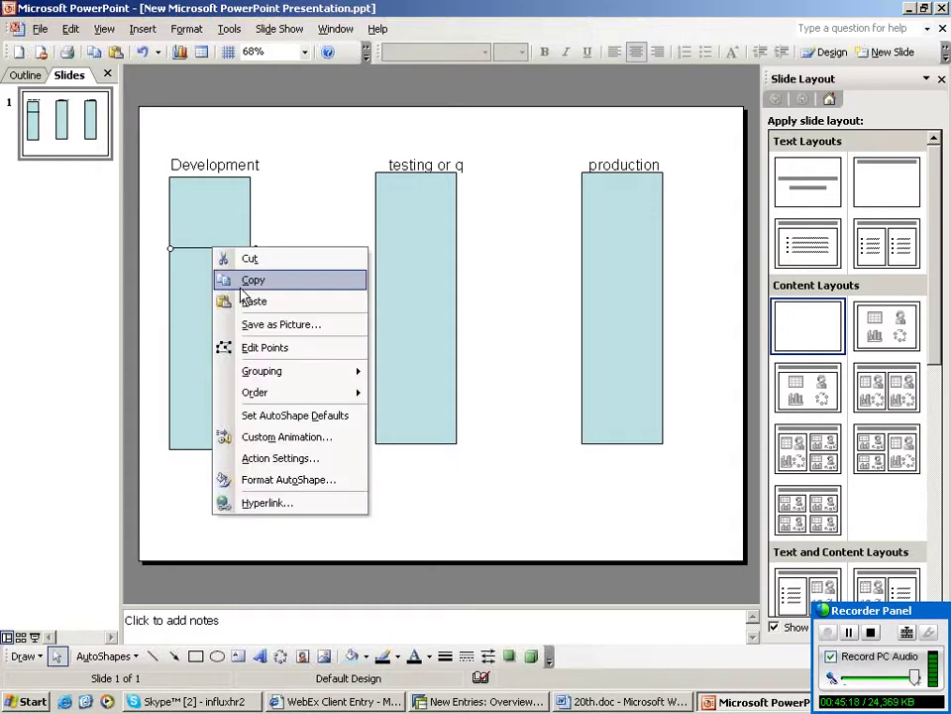
left_click(246, 301)
left_click_drag(235, 259, 215, 328)
- Add a small text box reading "100" in the top section of the Development rectangle
left_click(220, 387)
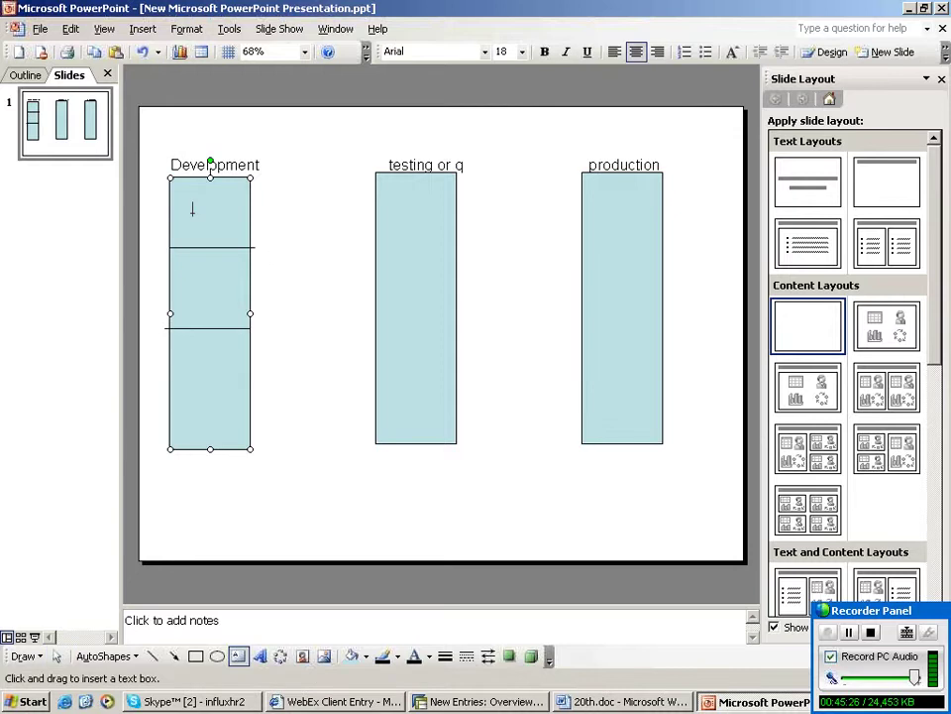
left_click_drag(175, 188, 225, 222)
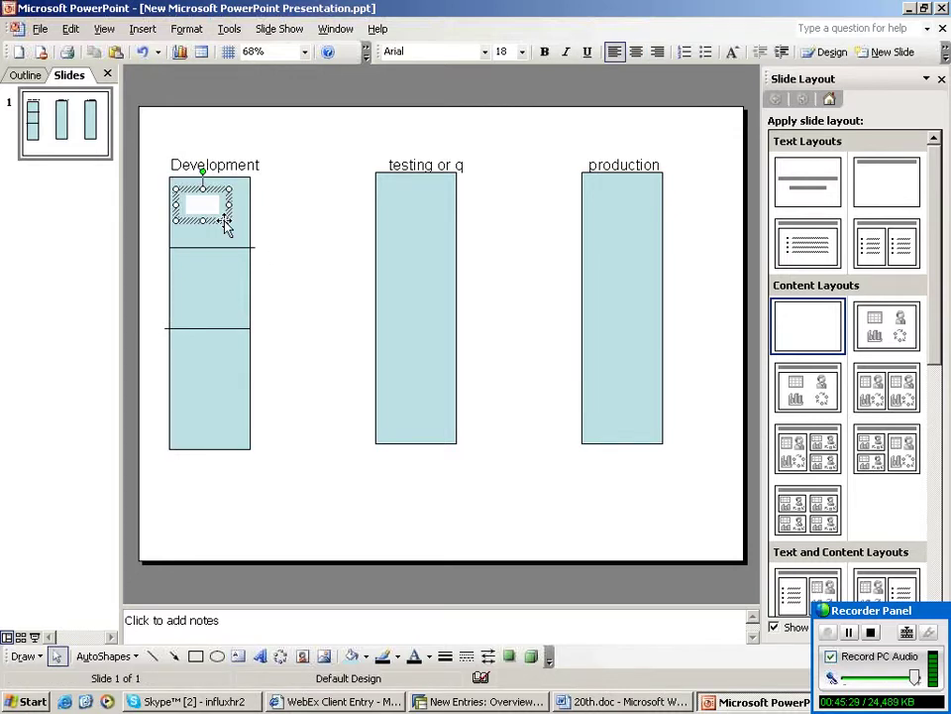
type("100")
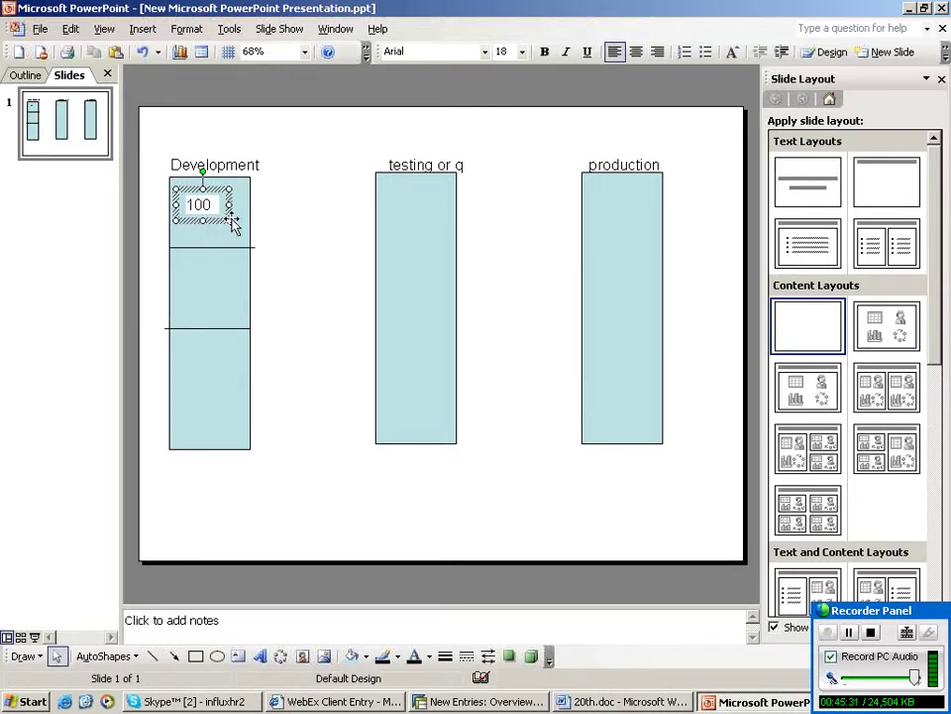
- Paste a copy of the "100" label into the middle section of the Development rectangle and change it to 101
right_click(225, 281)
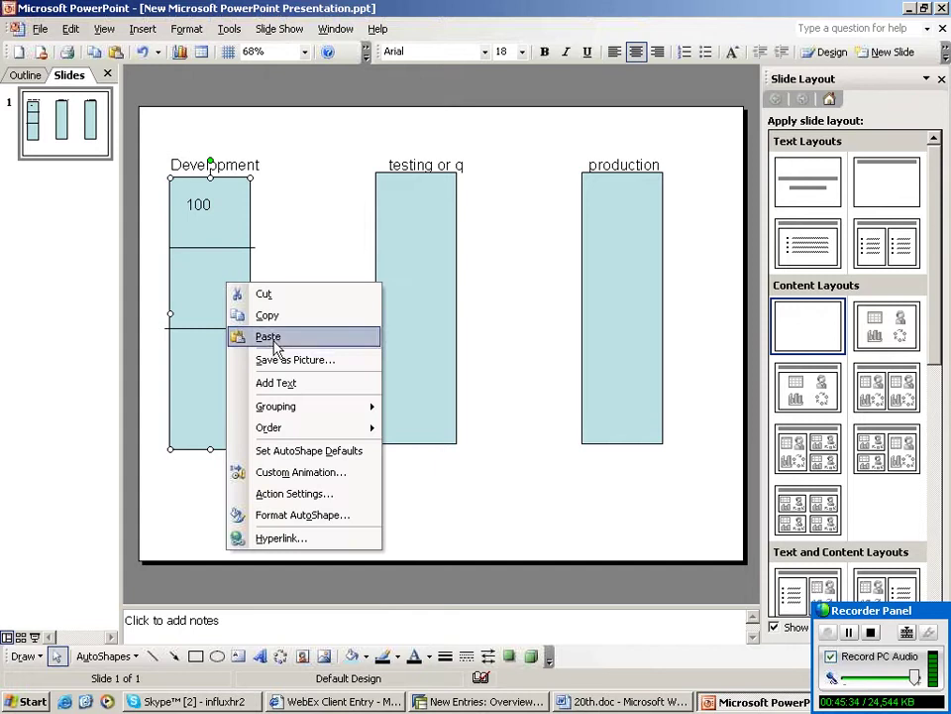
key("p")
left_click(211, 298)
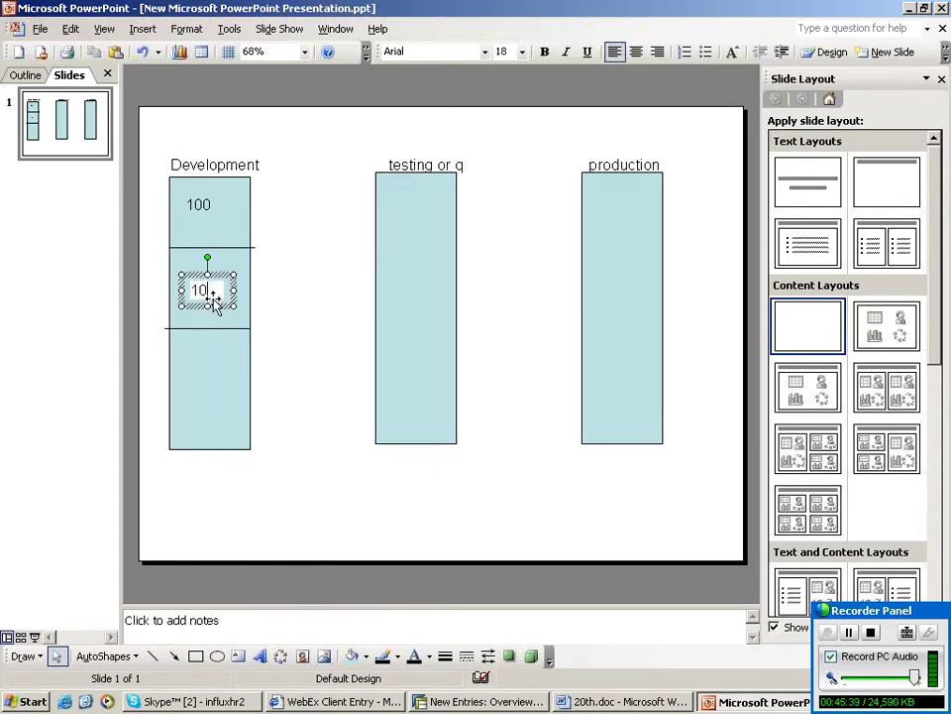
type("1")
key("BackSpace")
type("1")
left_click(286, 206)
- Paste another copy of the "100" label into the bottom section of the Development rectangle and change it to 300
right_click(204, 407)
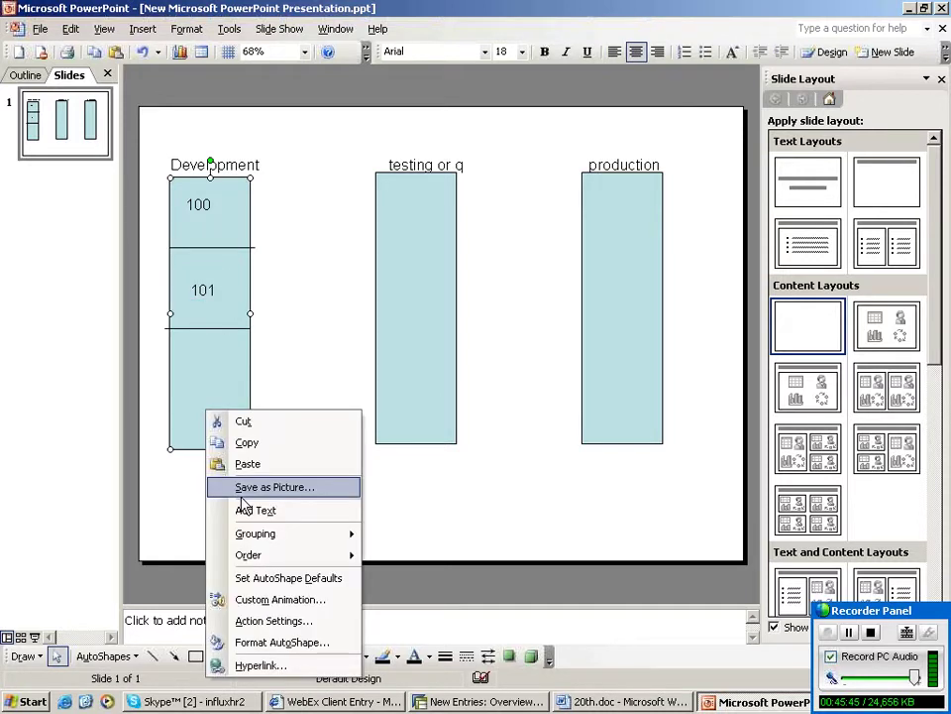
left_click(248, 464)
left_click_drag(224, 203, 222, 399)
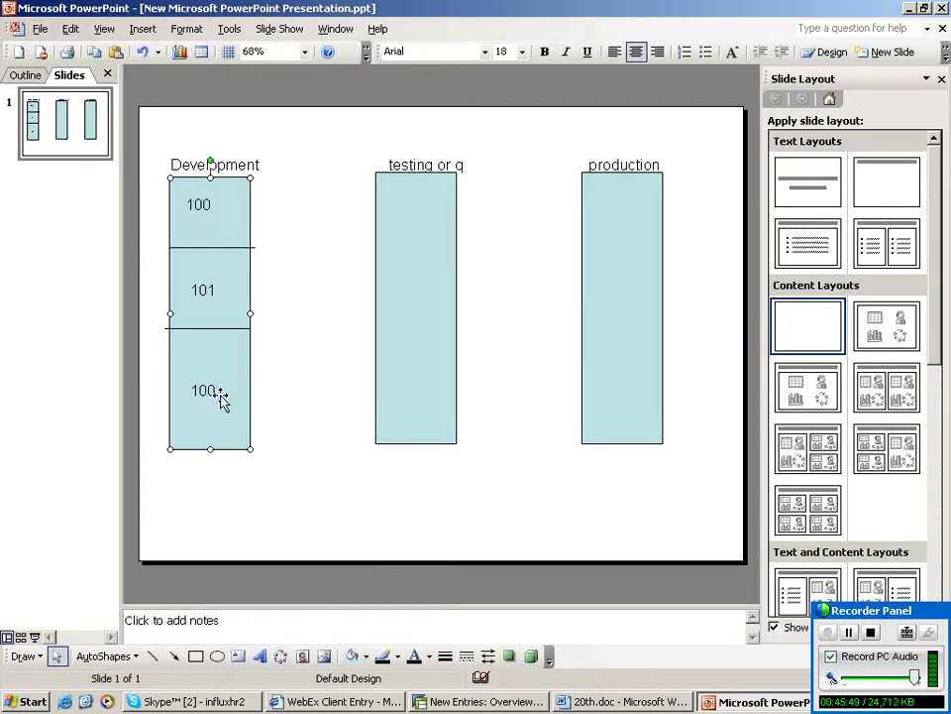
key("ctrl+z")
left_click_drag(226, 365, 226, 380)
left_click(219, 389)
key("BackSpace")
key("BackSpace")
key("BackSpace")
type("300")
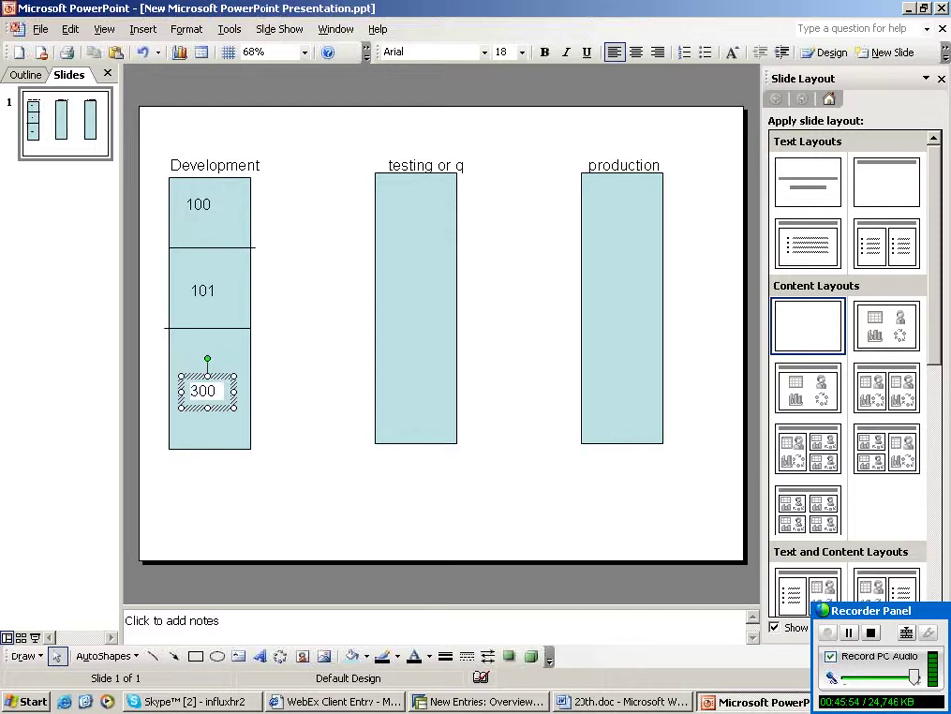
- Copy the "100" label and paste three copies, placing two in the testing rectangle and one in the production rectangle
right_click(208, 207)
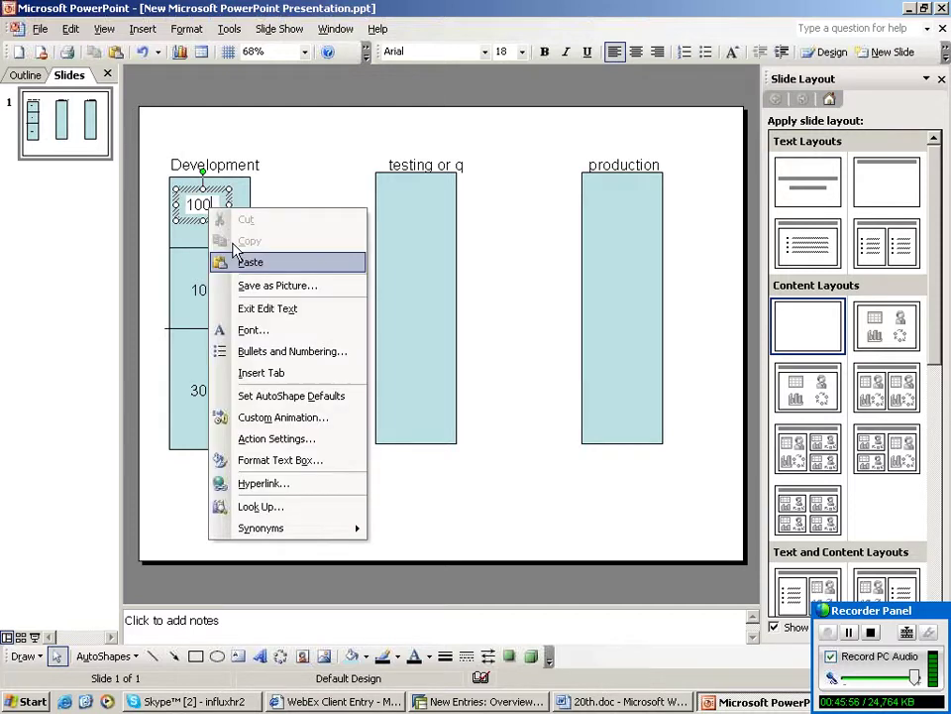
left_click(228, 203)
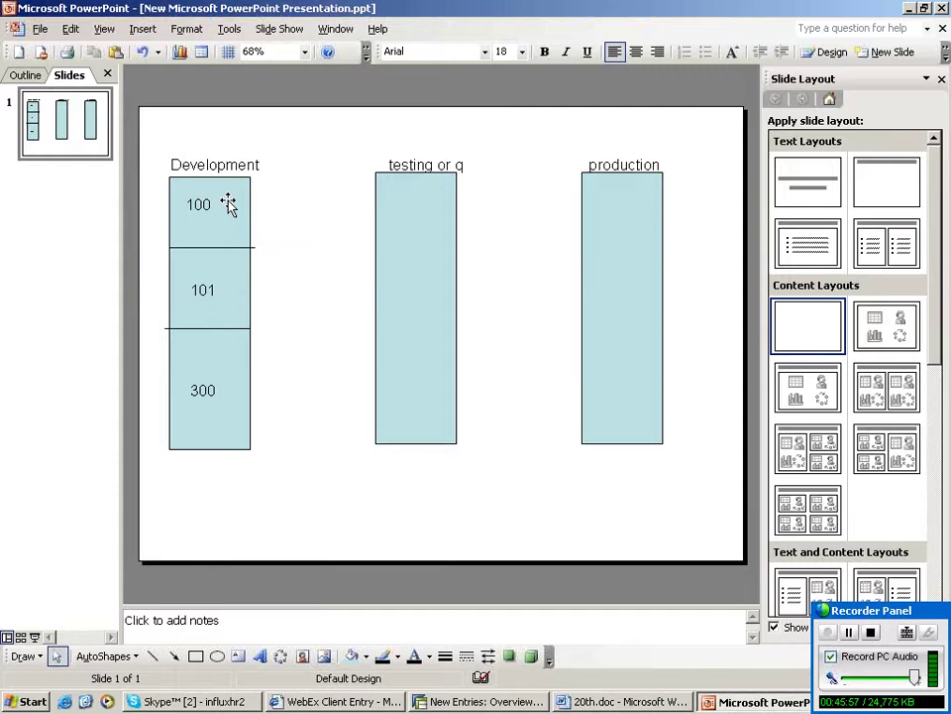
right_click(228, 204)
left_click(249, 261)
right_click(394, 255)
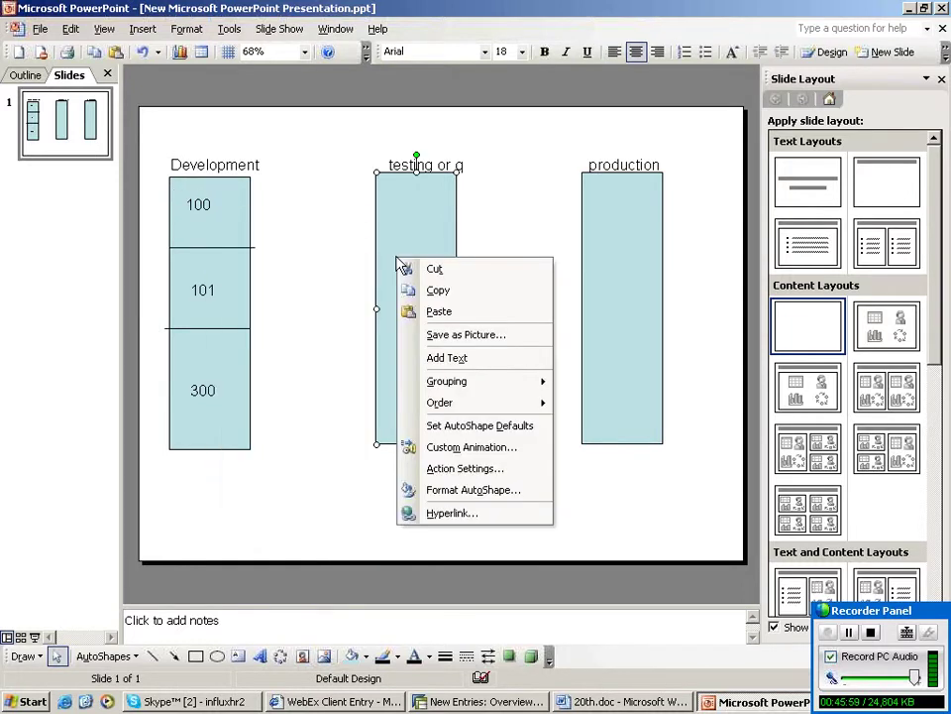
right_click(420, 300)
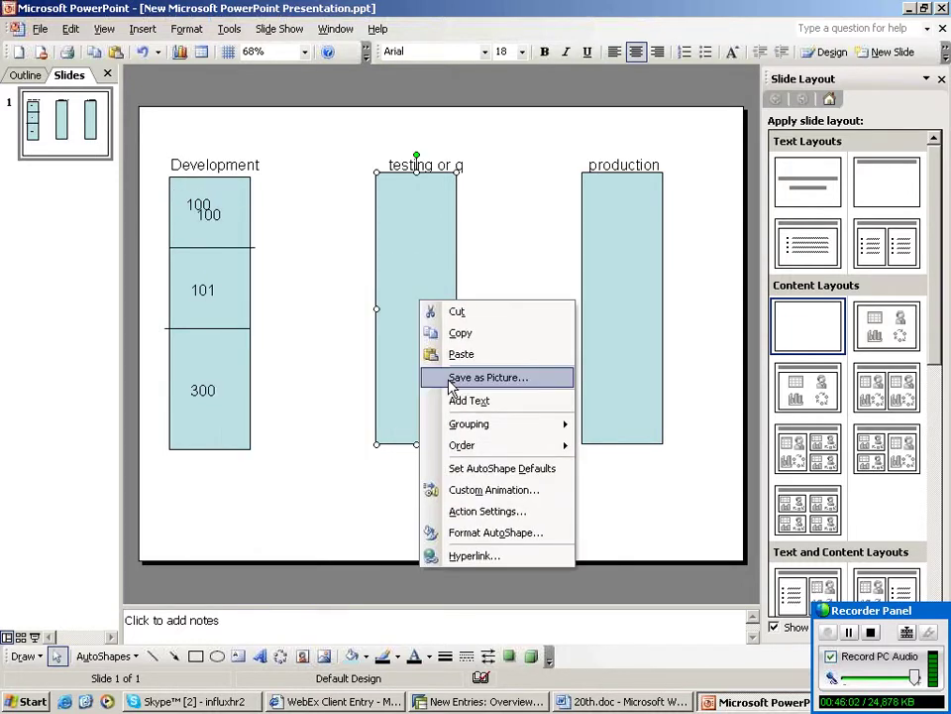
left_click(461, 354)
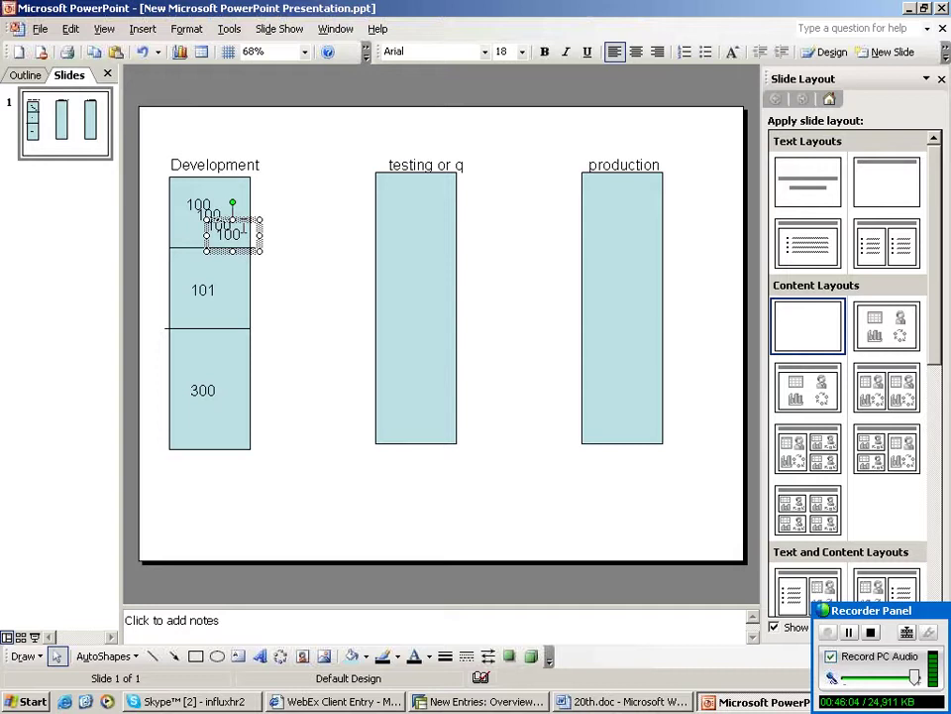
mouse_move(242, 228)
left_mouse_down()
mouse_move(403, 239)
mouse_move(243, 227)
left_mouse_up()
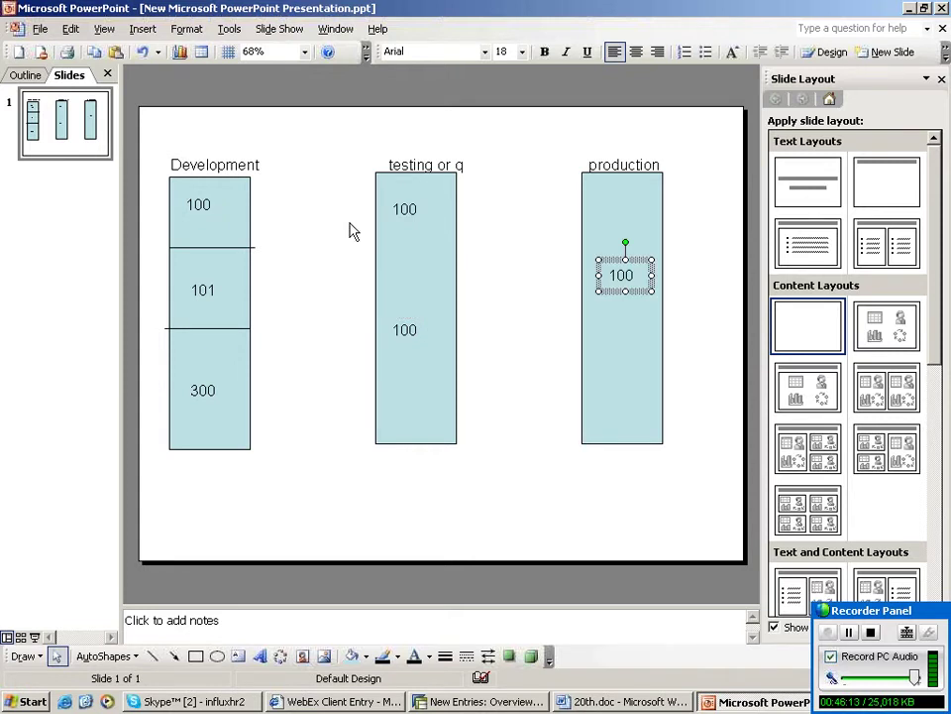
- Change the upper testing label to 201, the lower one to 202 and the production label to 301
left_click(420, 209)
left_click(411, 330)
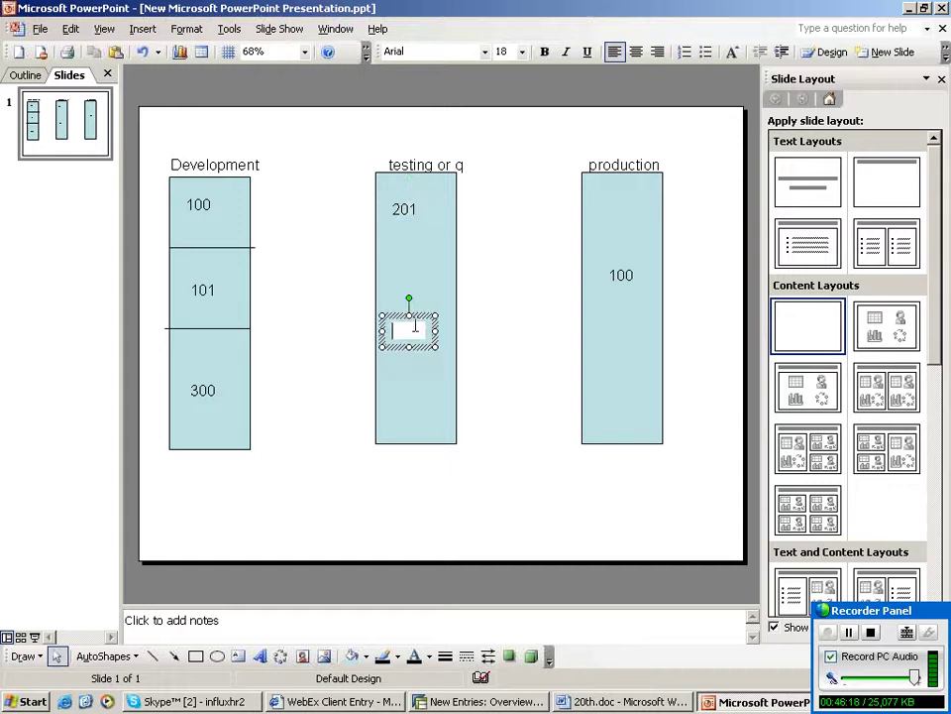
type("202")
key("BackSpace")
key("BackSpace")
key("BackSpace")
type("202")
double_click(622, 274)
type("301")
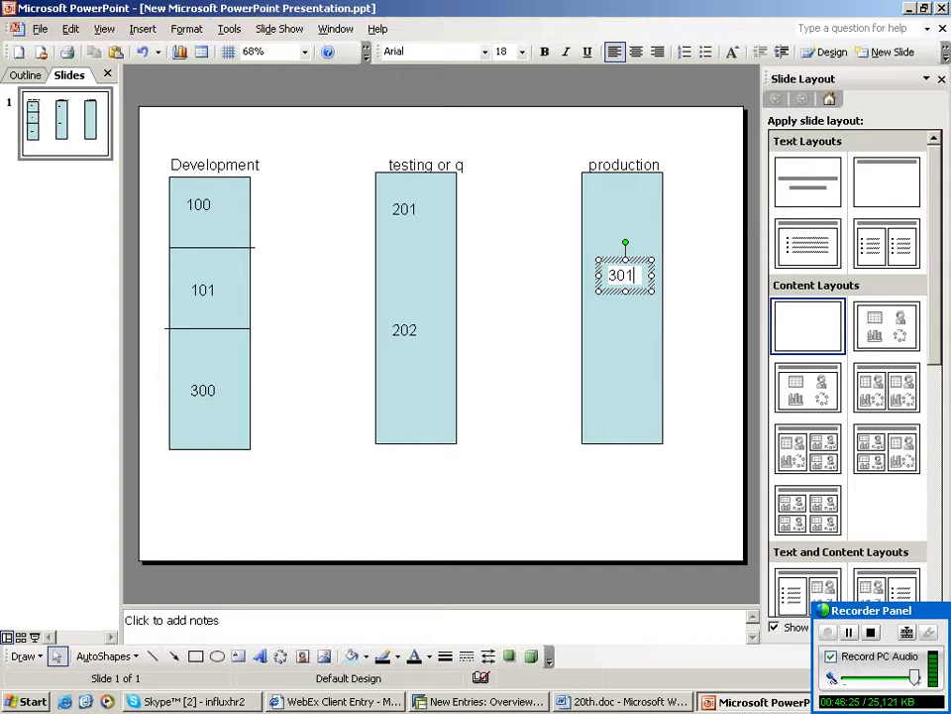
- Change the label in the bottom section of the Development rectangle to 500
left_click(222, 392)
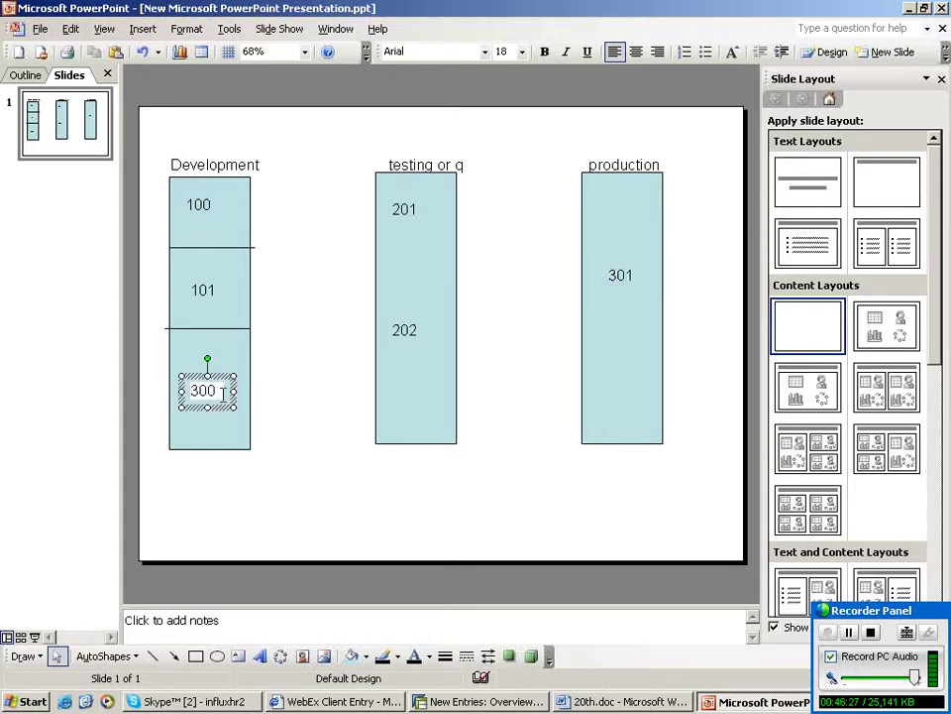
key("BackSpace")
key("BackSpace")
key("BackSpace")
type("500")
left_click(272, 520)
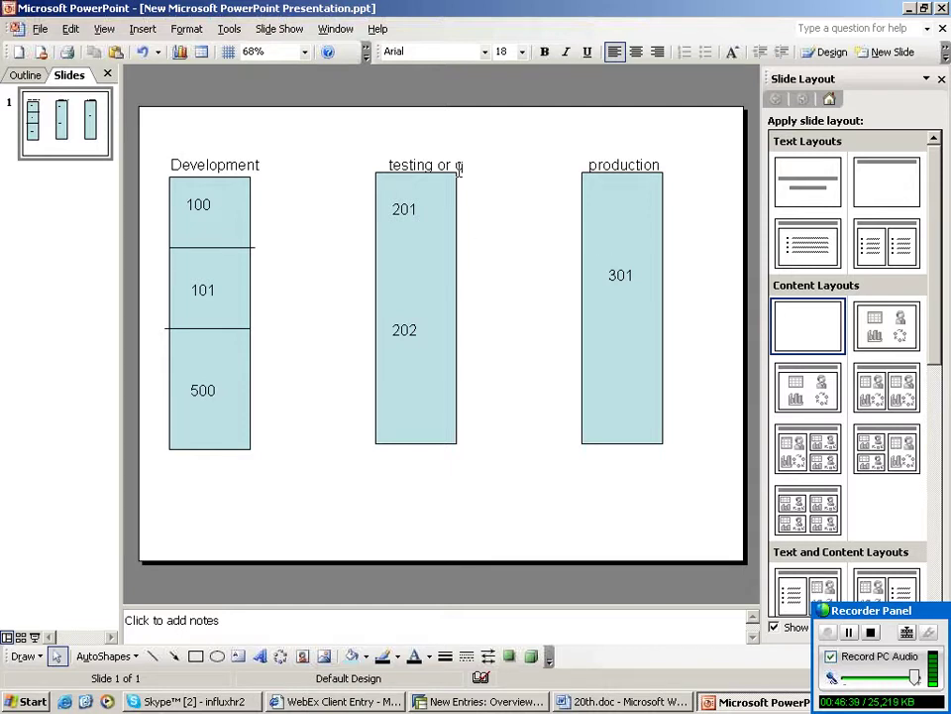
left_click(214, 206)
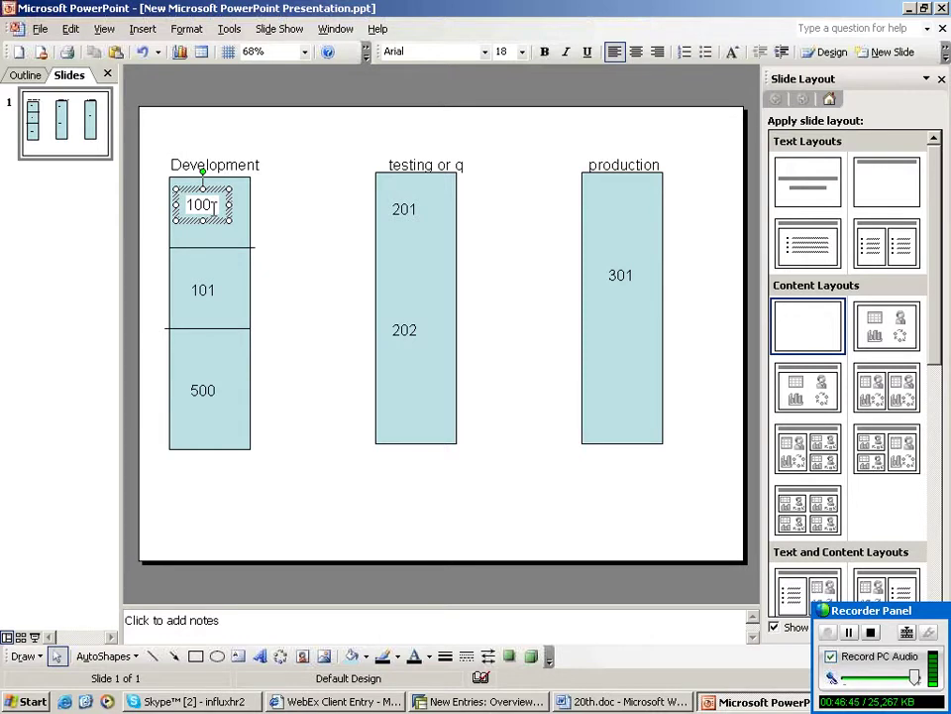
left_click(227, 240)
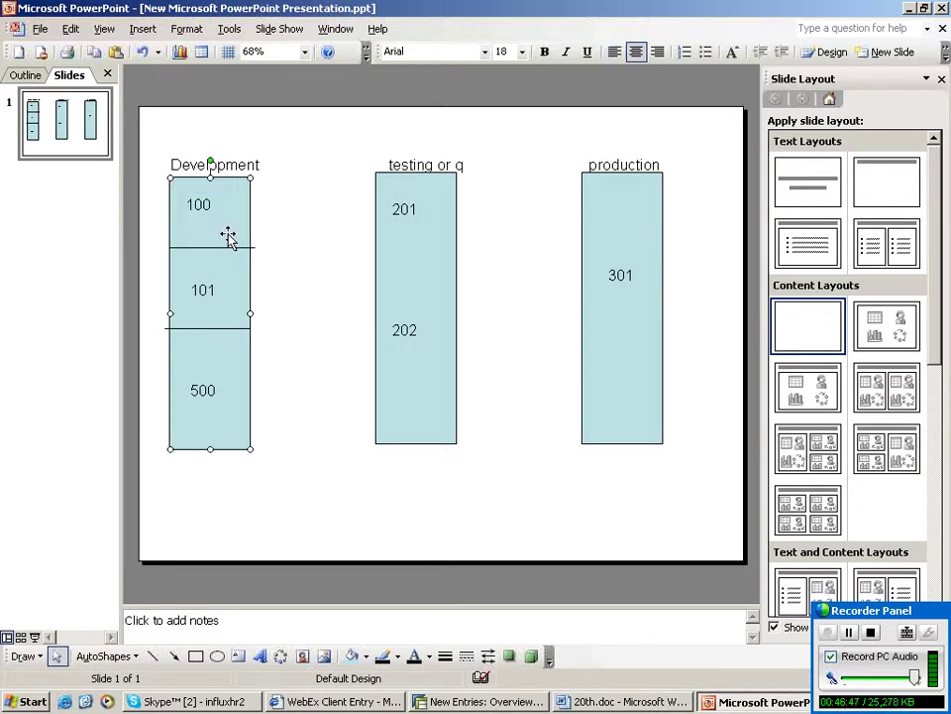
left_click(227, 213)
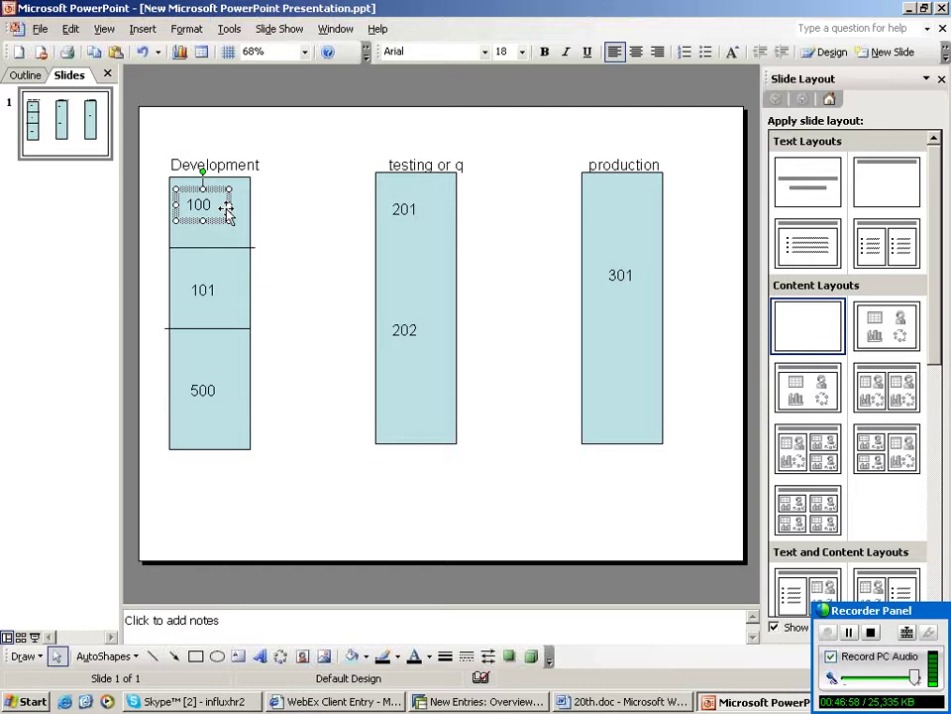
left_click(230, 292)
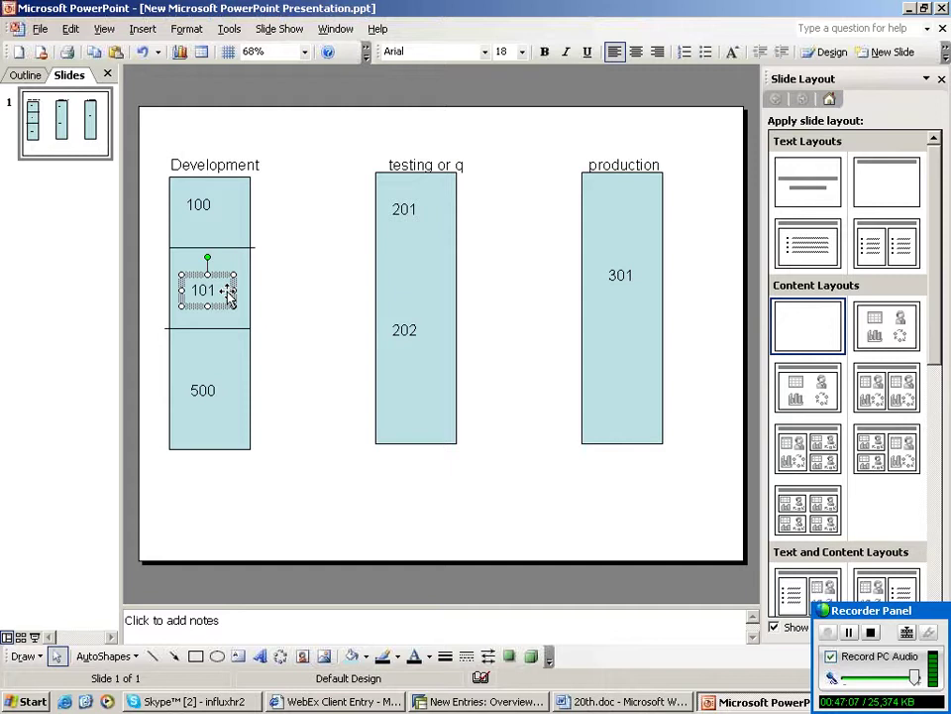
left_click(227, 220)
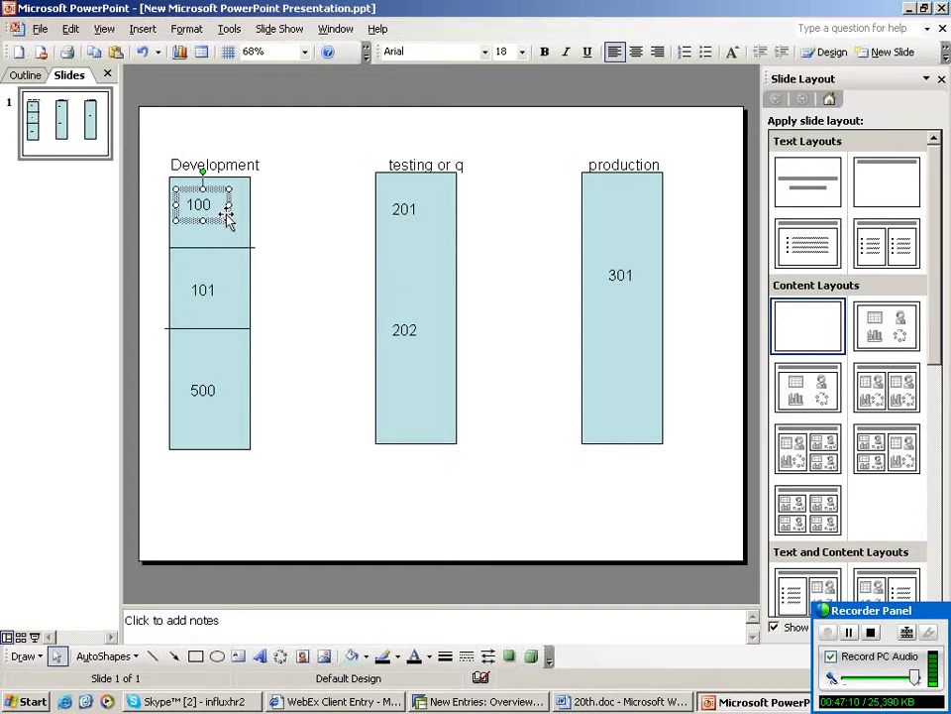
left_click(203, 289)
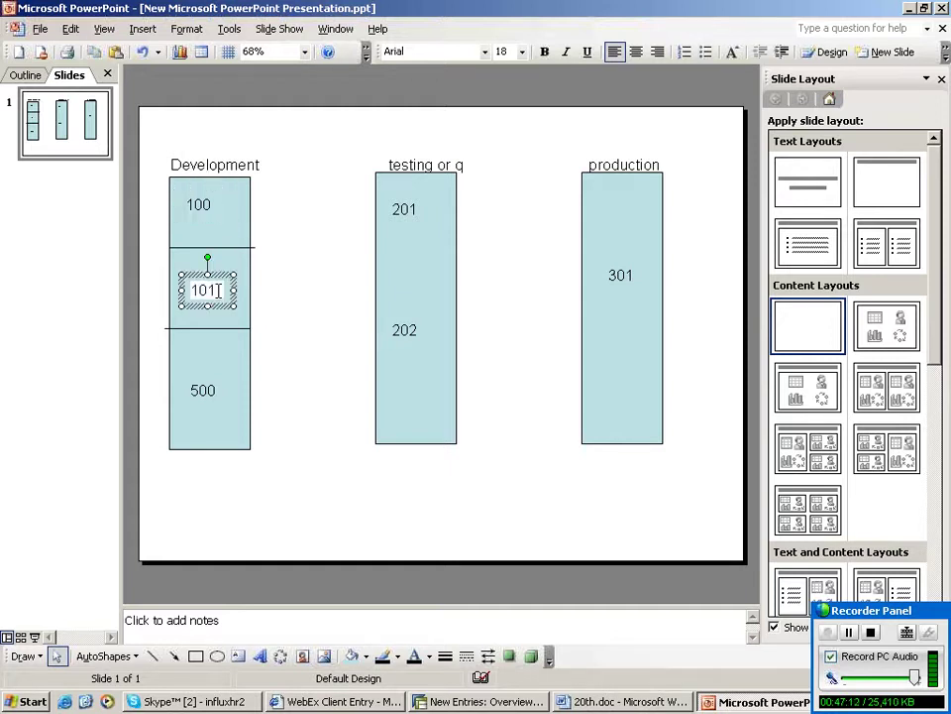
left_click(218, 202)
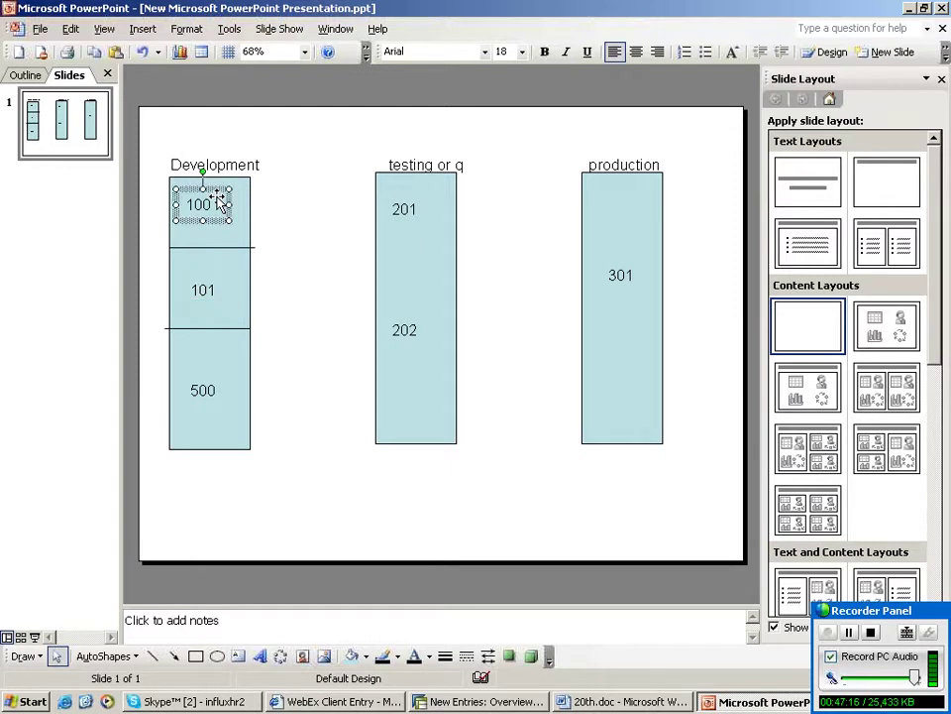
key("Tab")
left_click(217, 418)
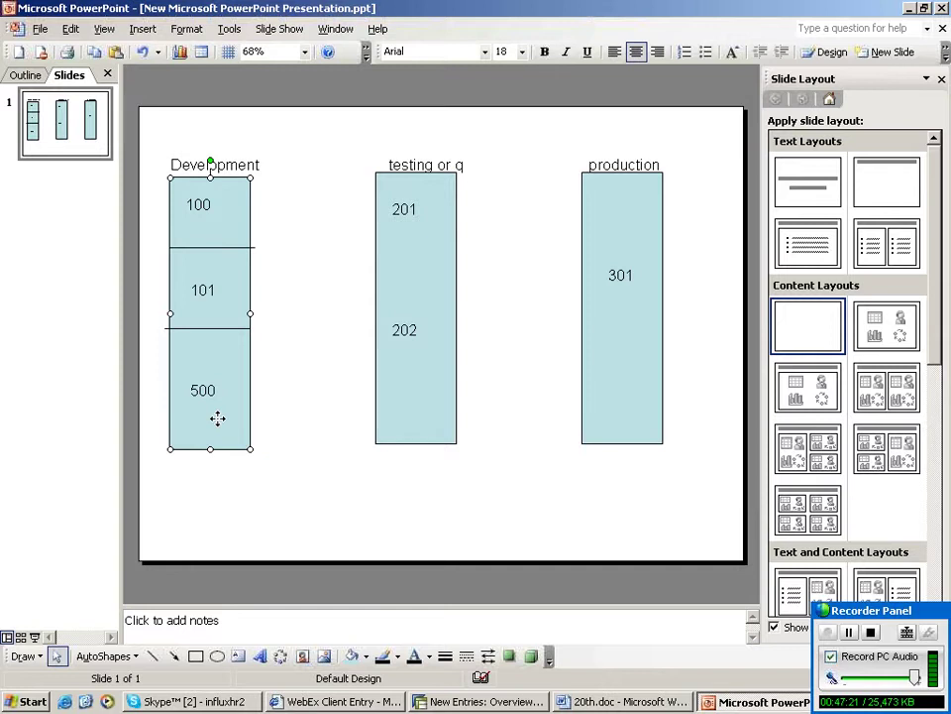
left_click(217, 390)
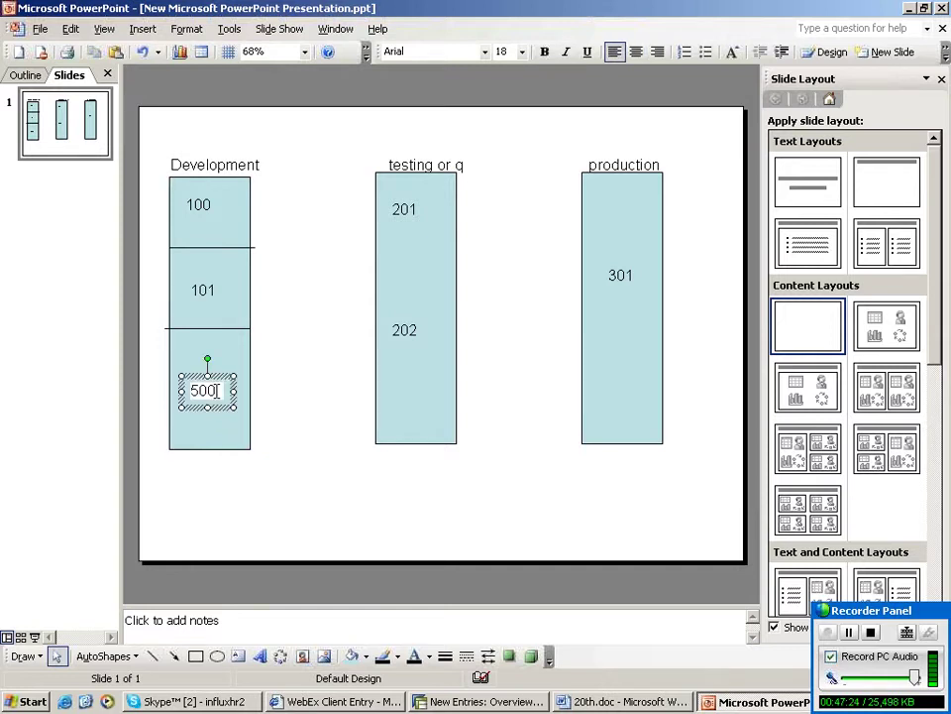
left_click(212, 398)
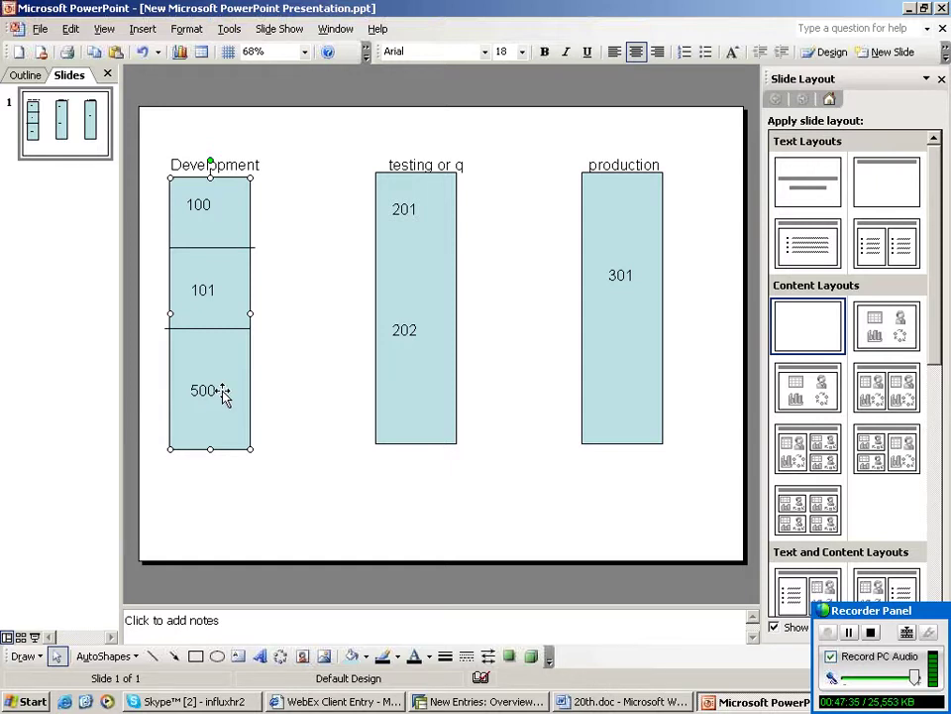
left_click(225, 207)
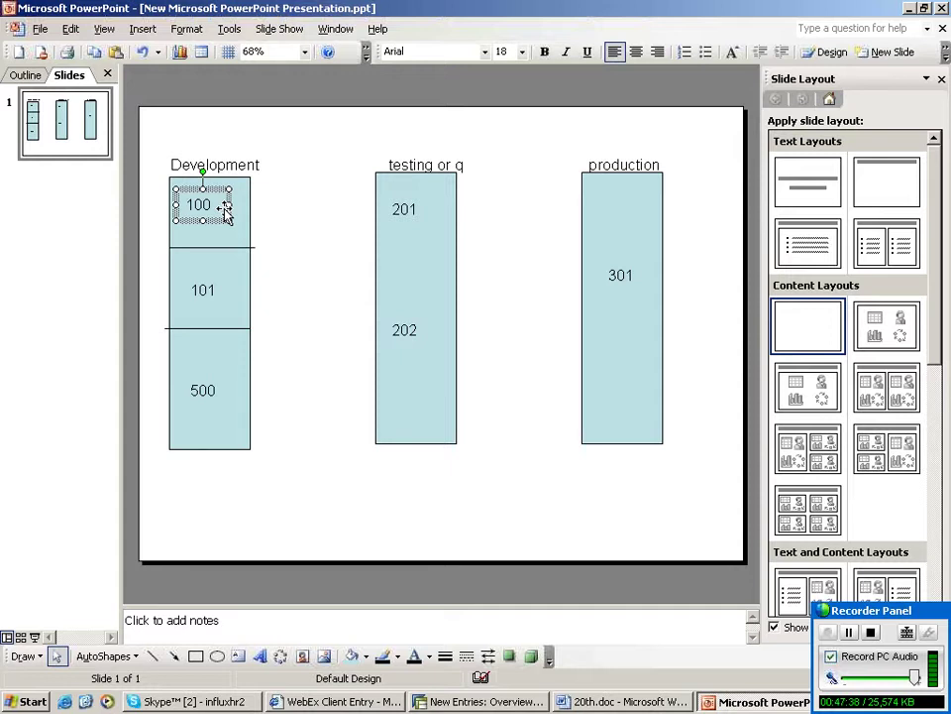
left_click(223, 290)
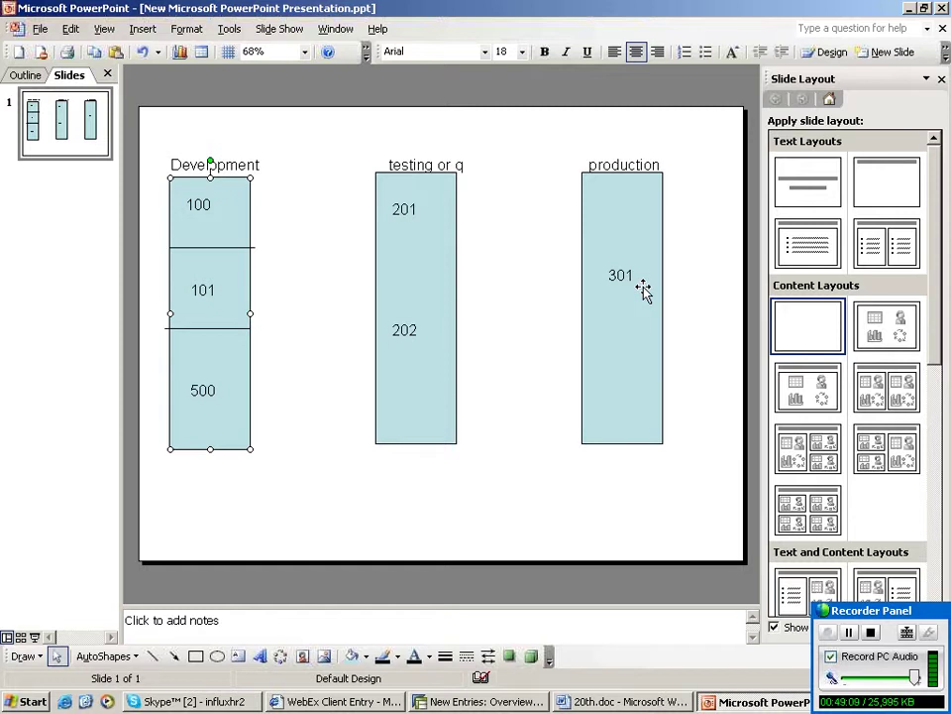
- Save the presentation and switch to 20th.doc in Word
left_click(38, 104)
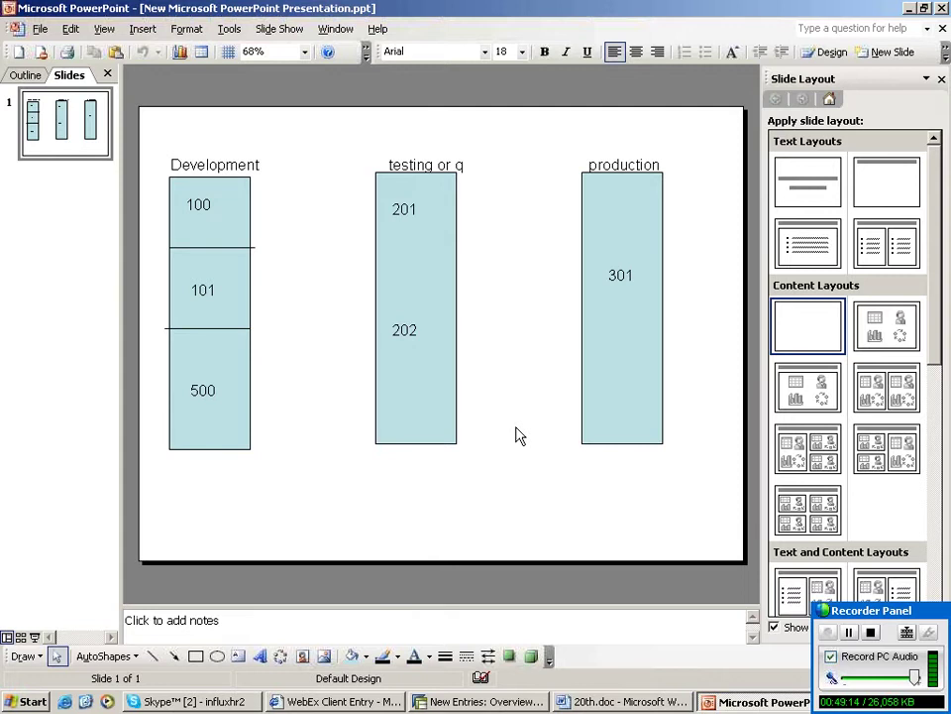
key("alt+Tab")
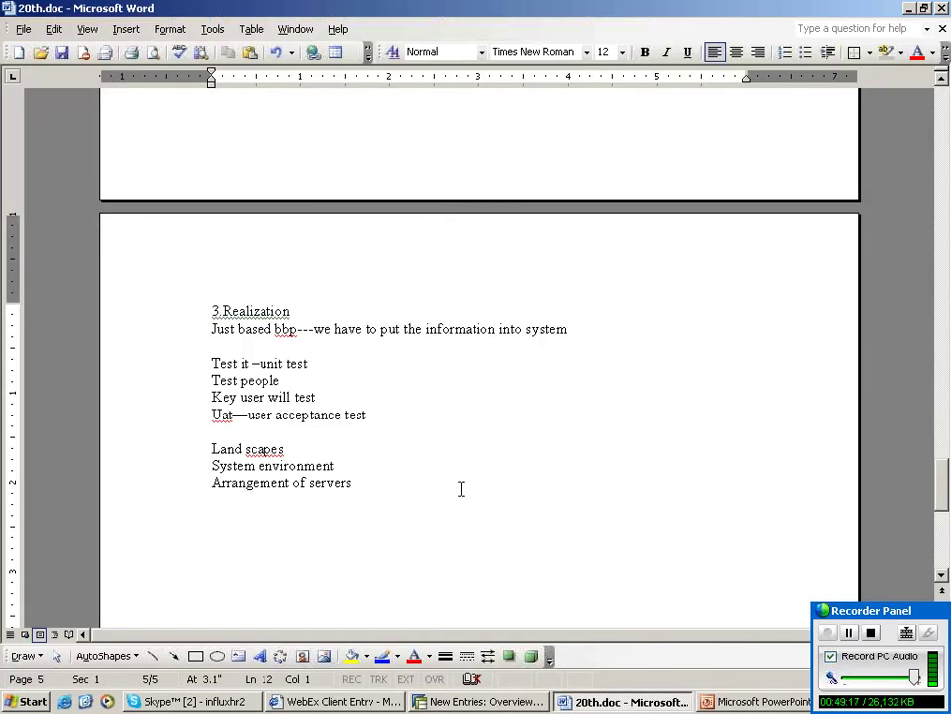